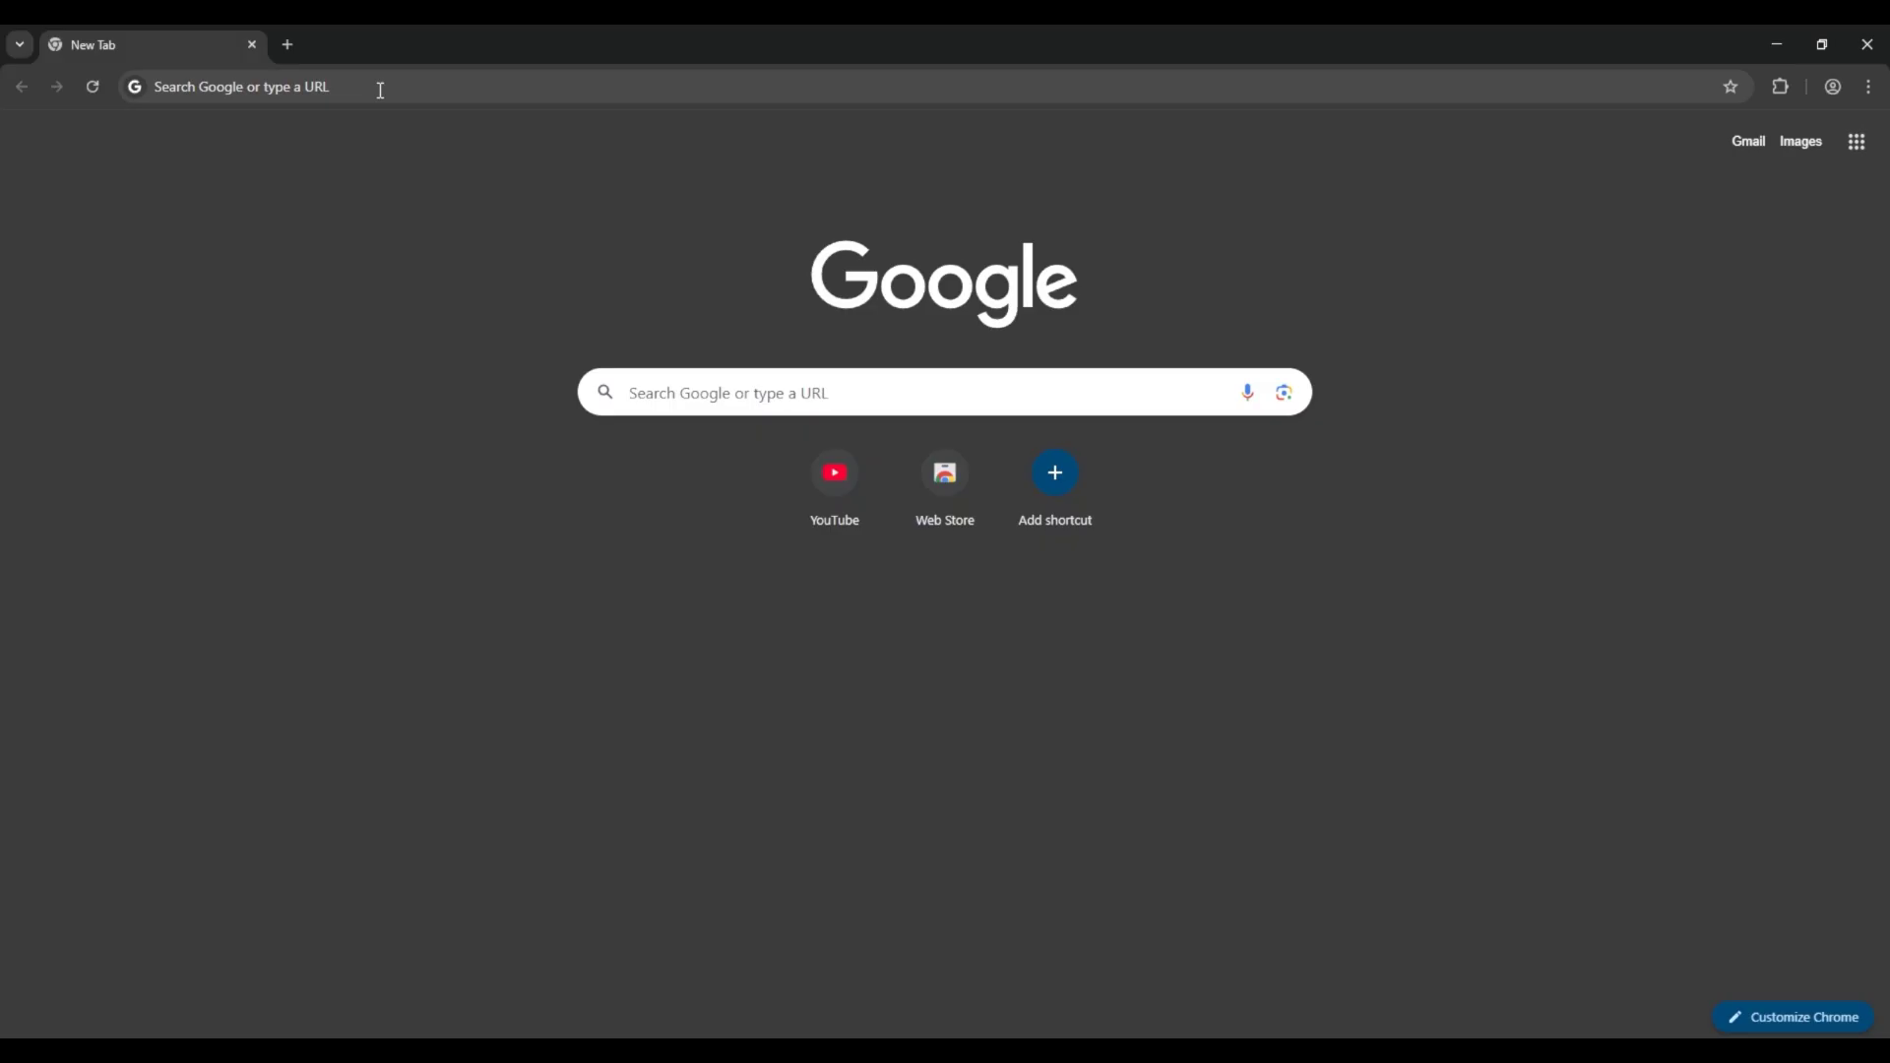
Step: Open Sketchfab and search its 3D models for "tall tree"
click(380, 90)
text(sketch)
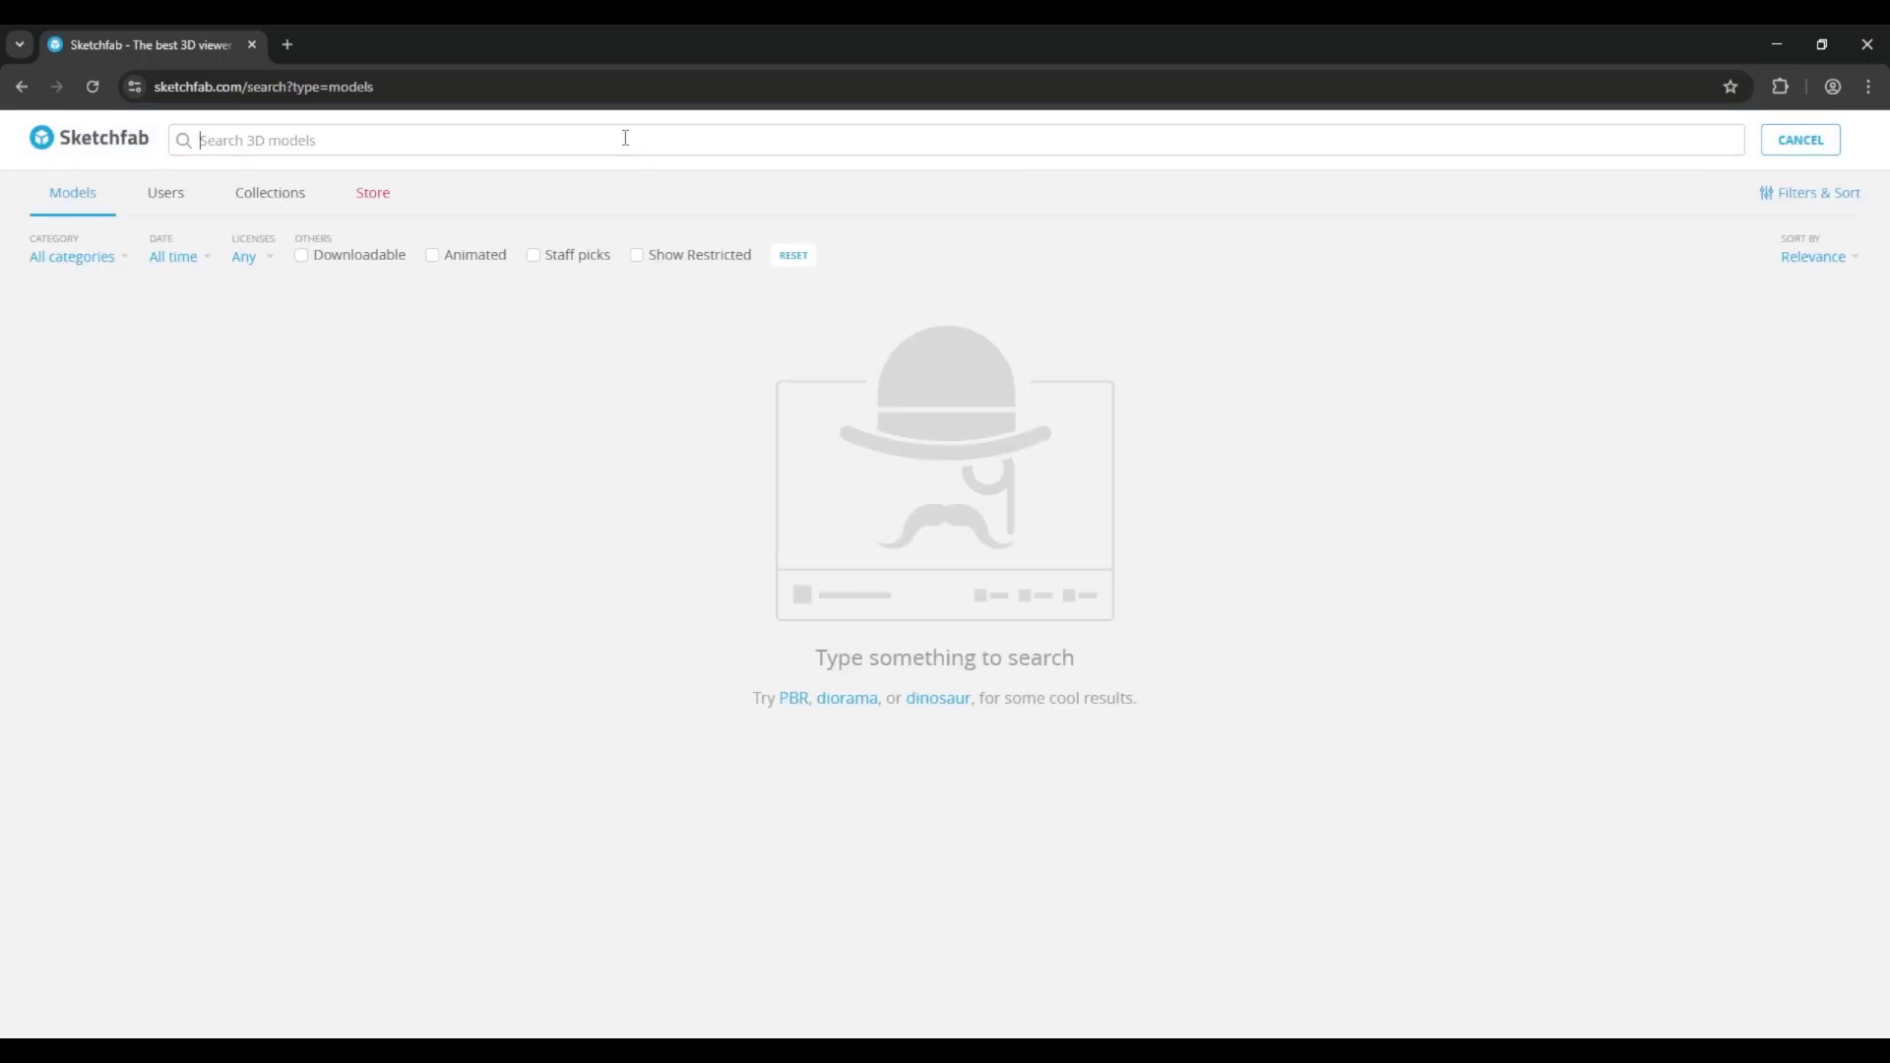
text(tall t)
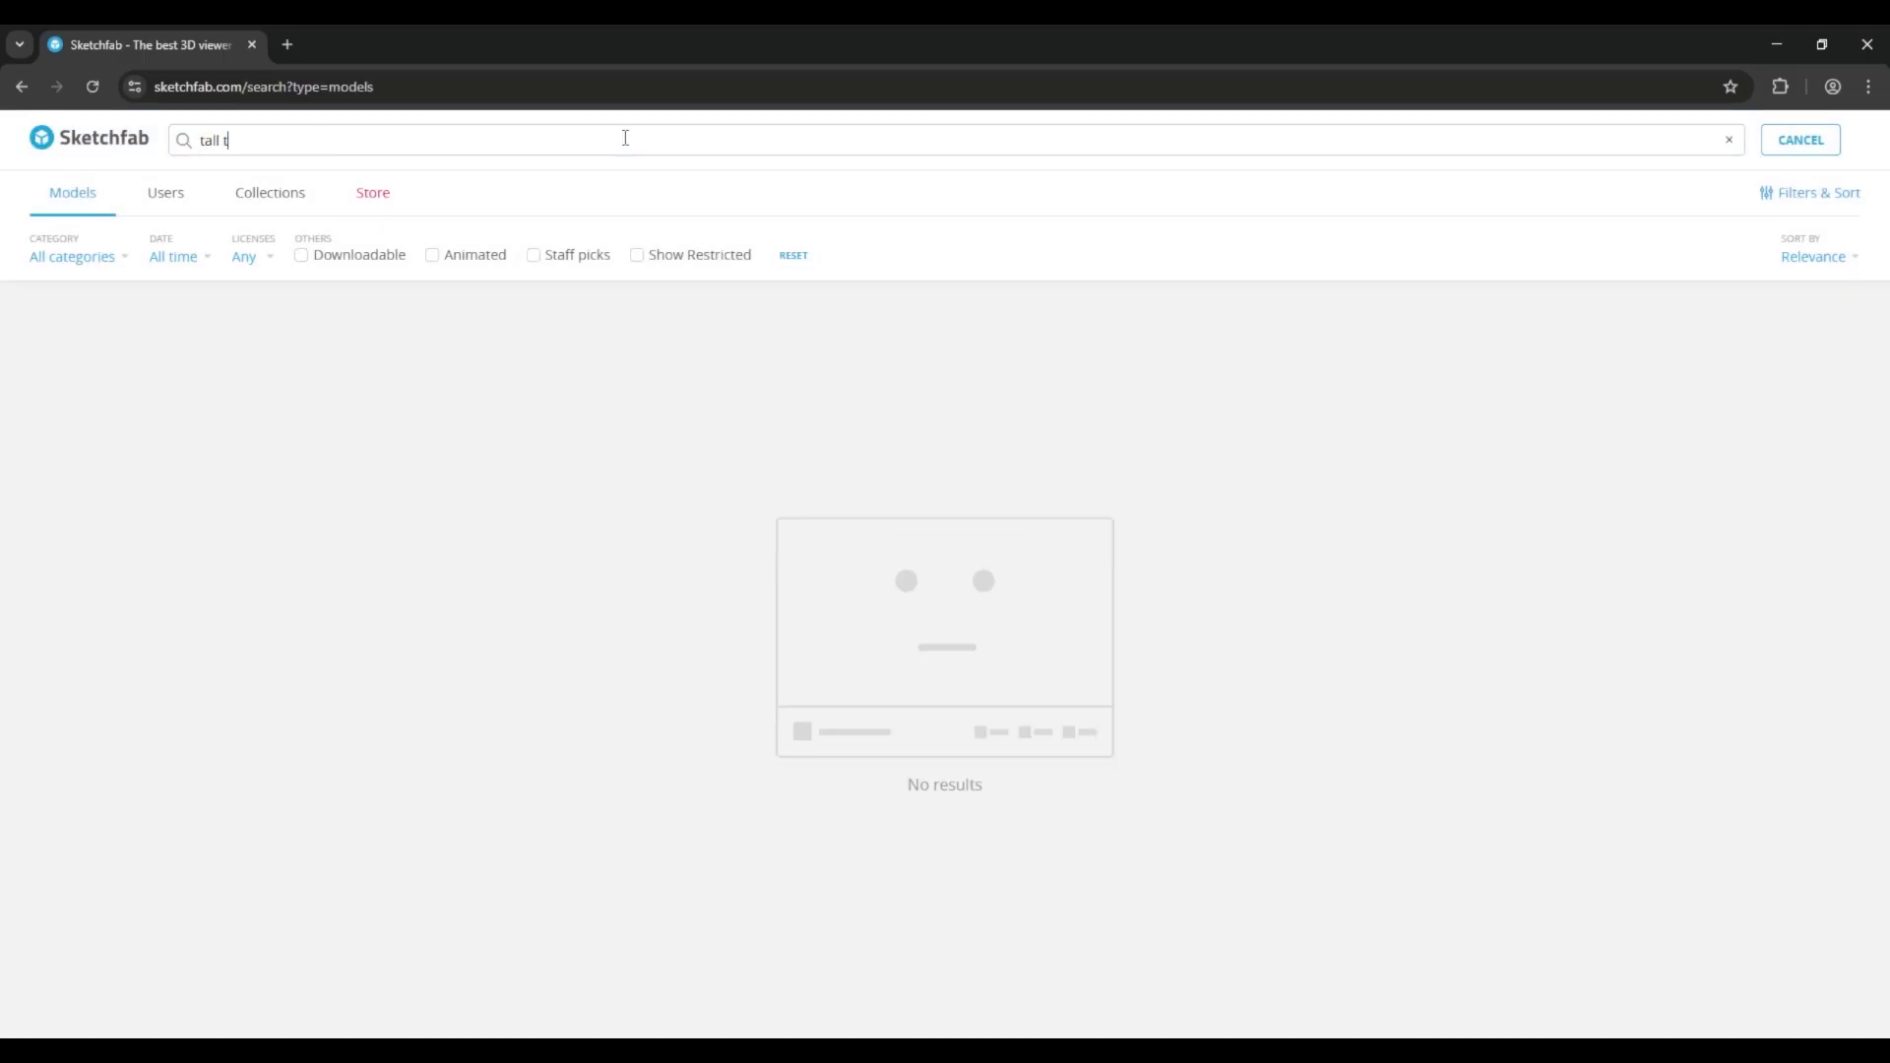
text(ree)
key(Return)
Step: Open the Pine tree low-poly model from the search results and look over its page
scroll(350, 596, down, 8)
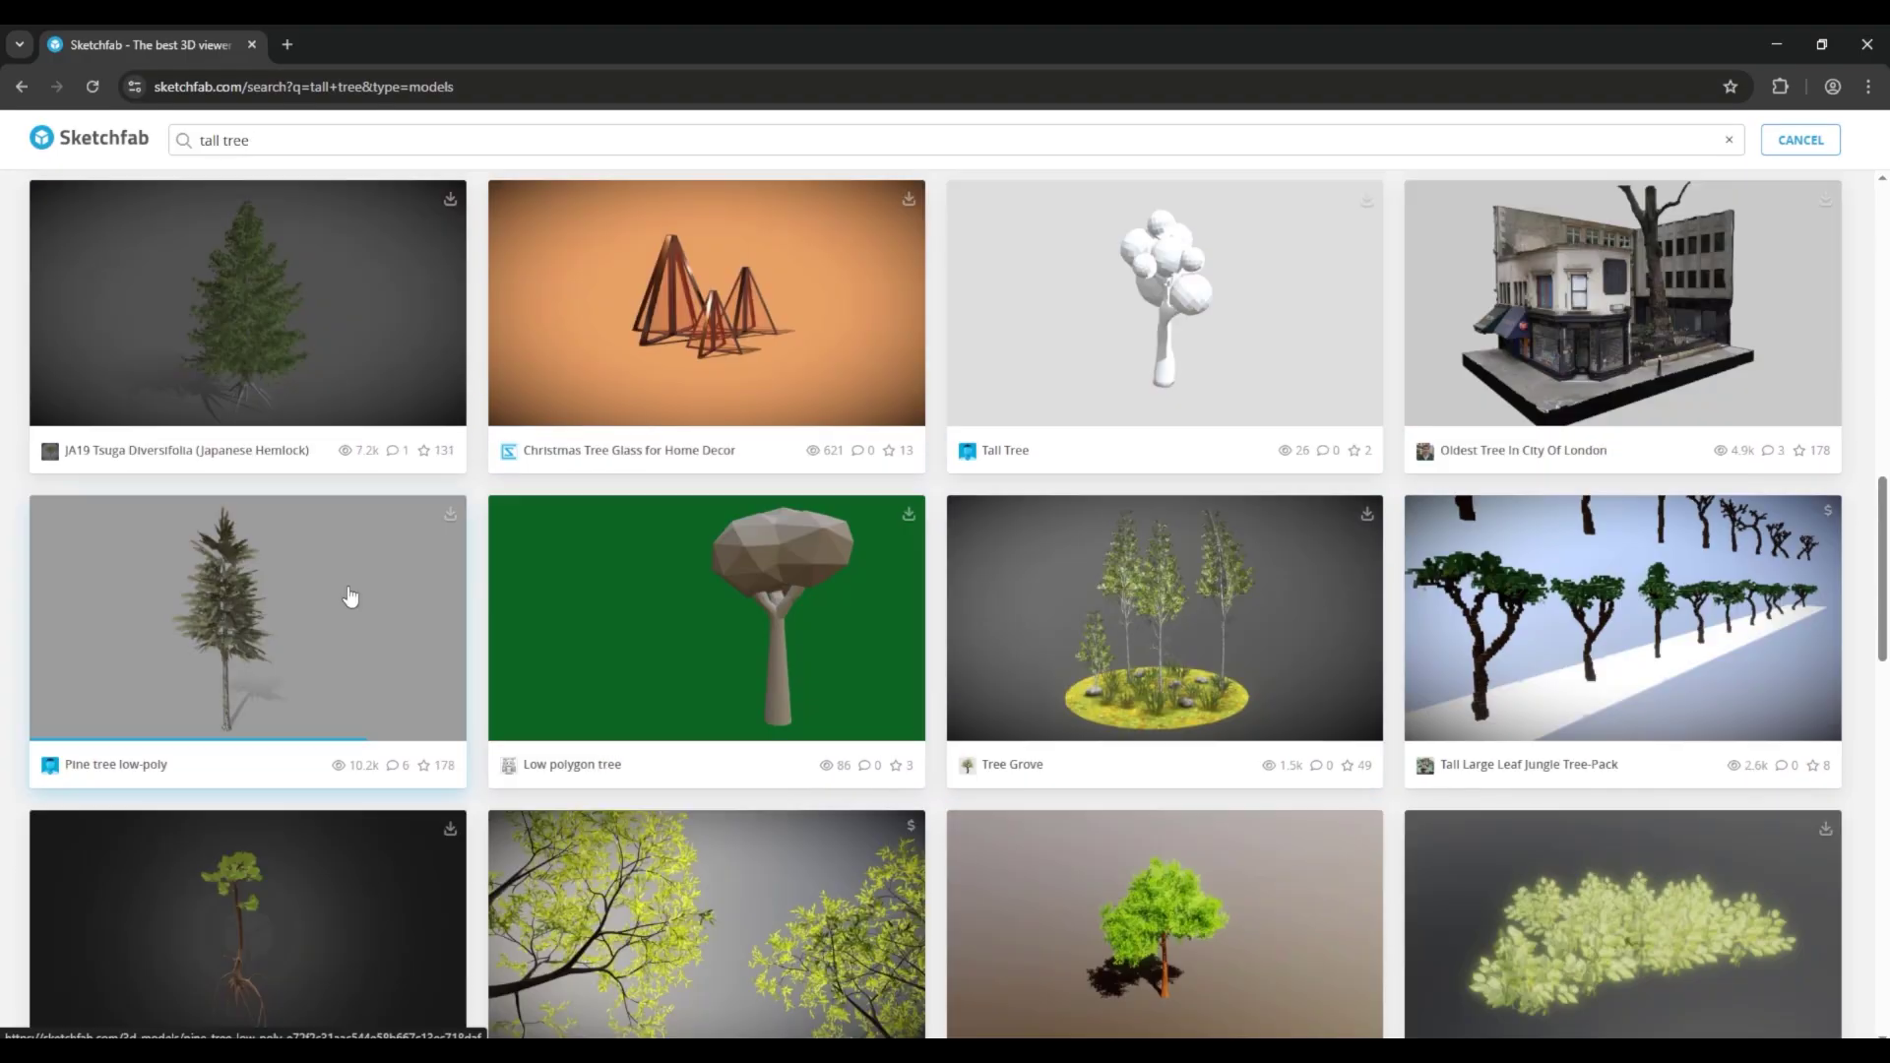
click(355, 29)
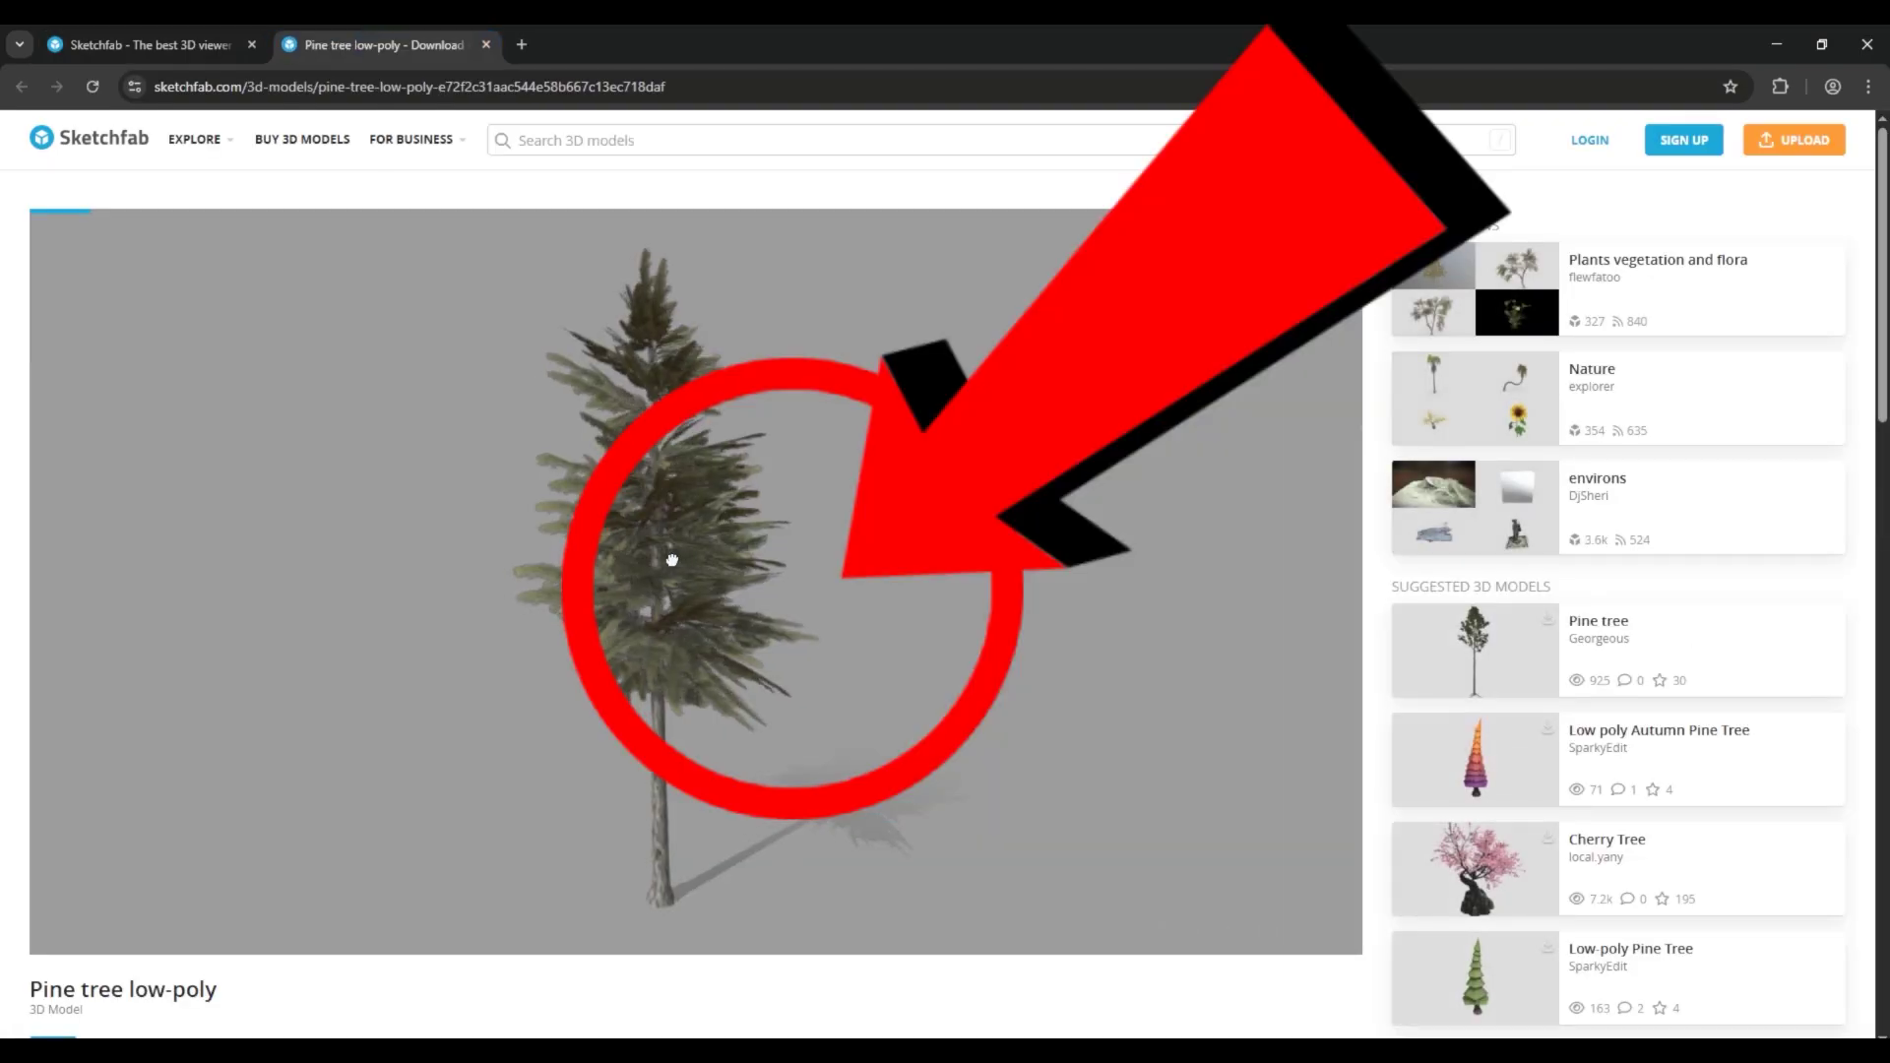
scroll(101, 955, down, 2)
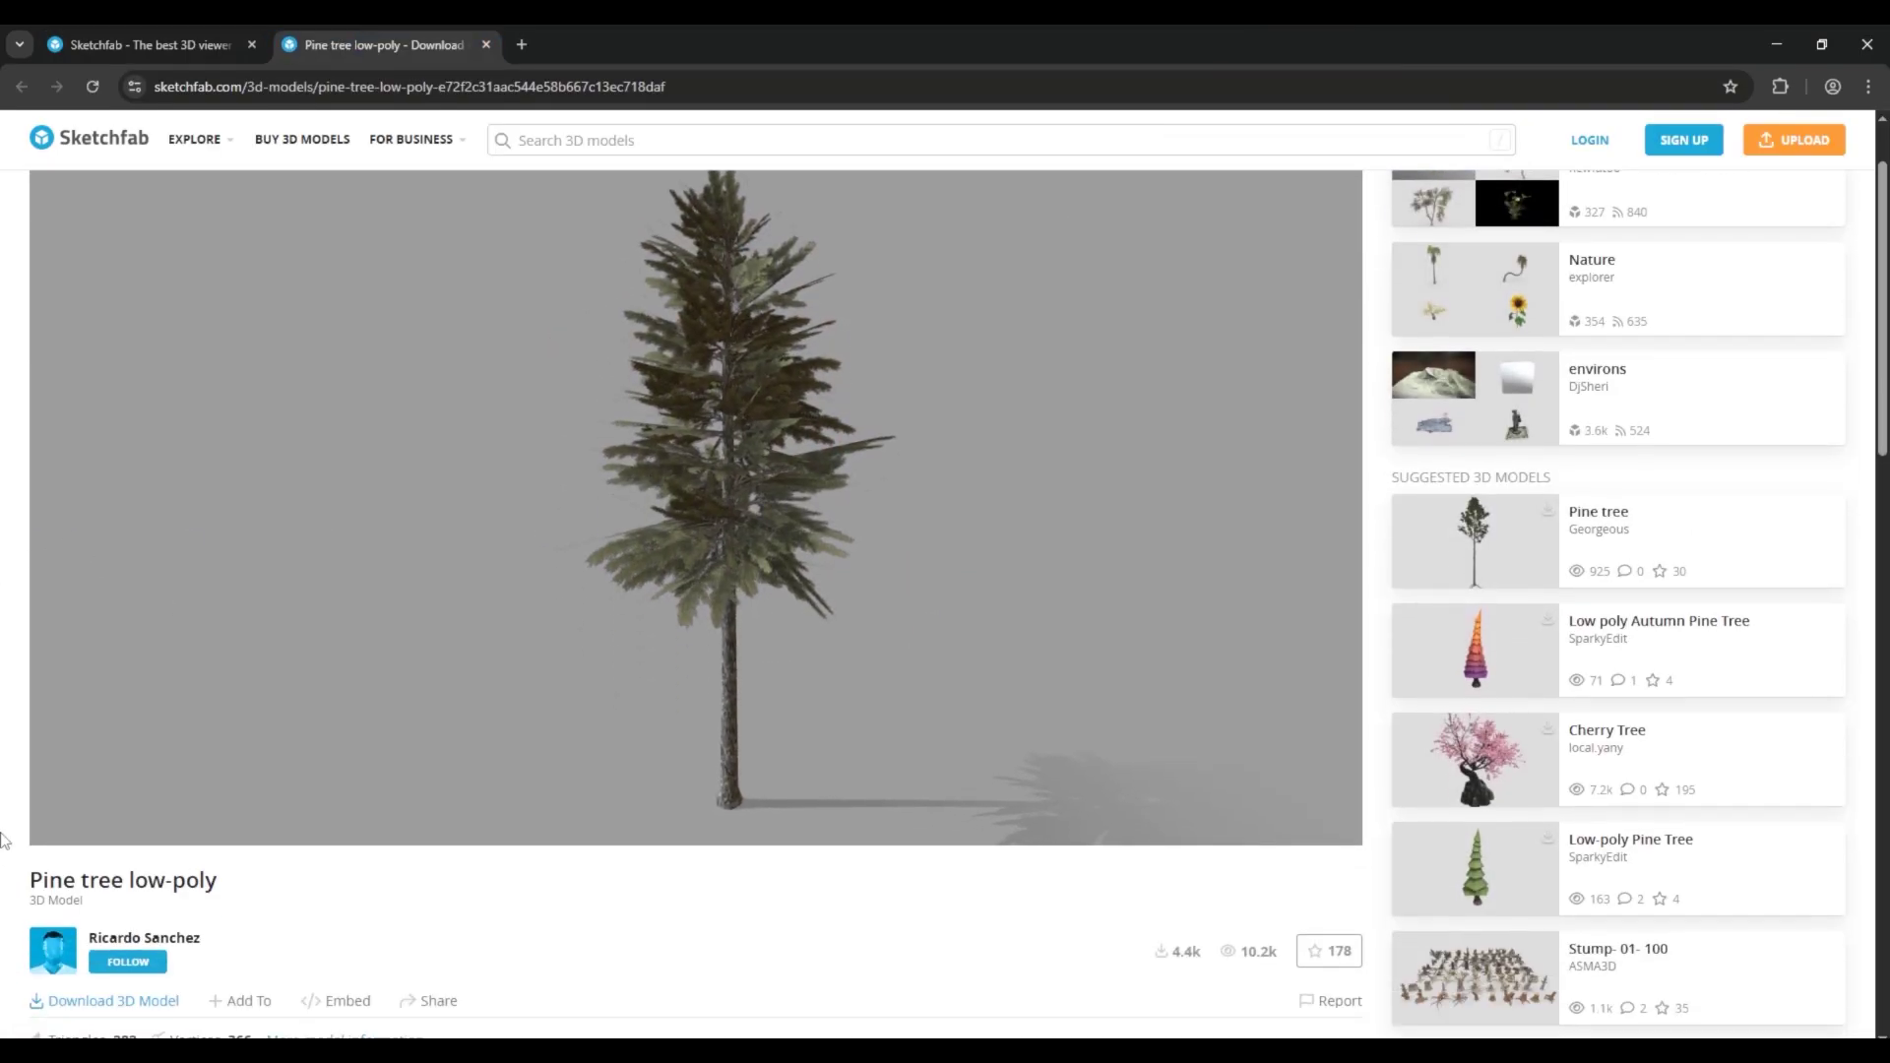
scroll(1034, 689, up, 1)
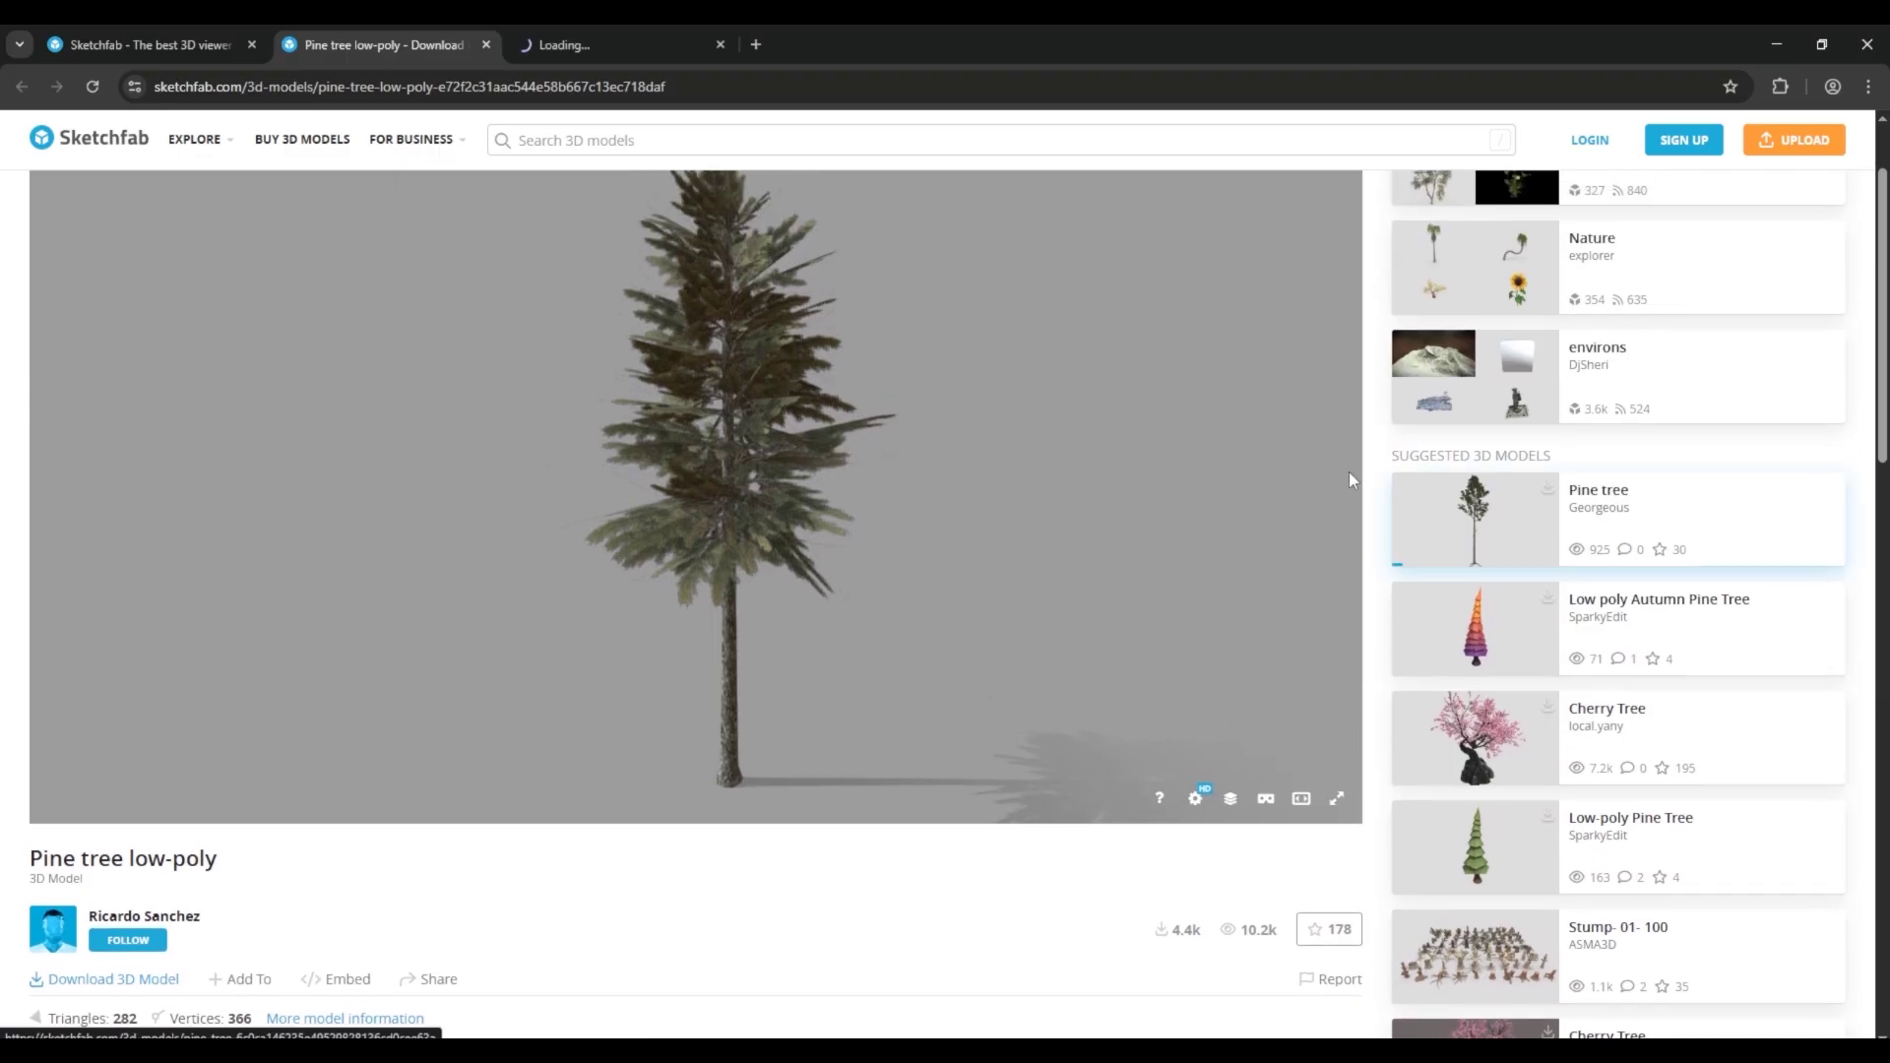
Step: View the suggested Pine tree model's page and download the 3D model
key(ctrl+Tab)
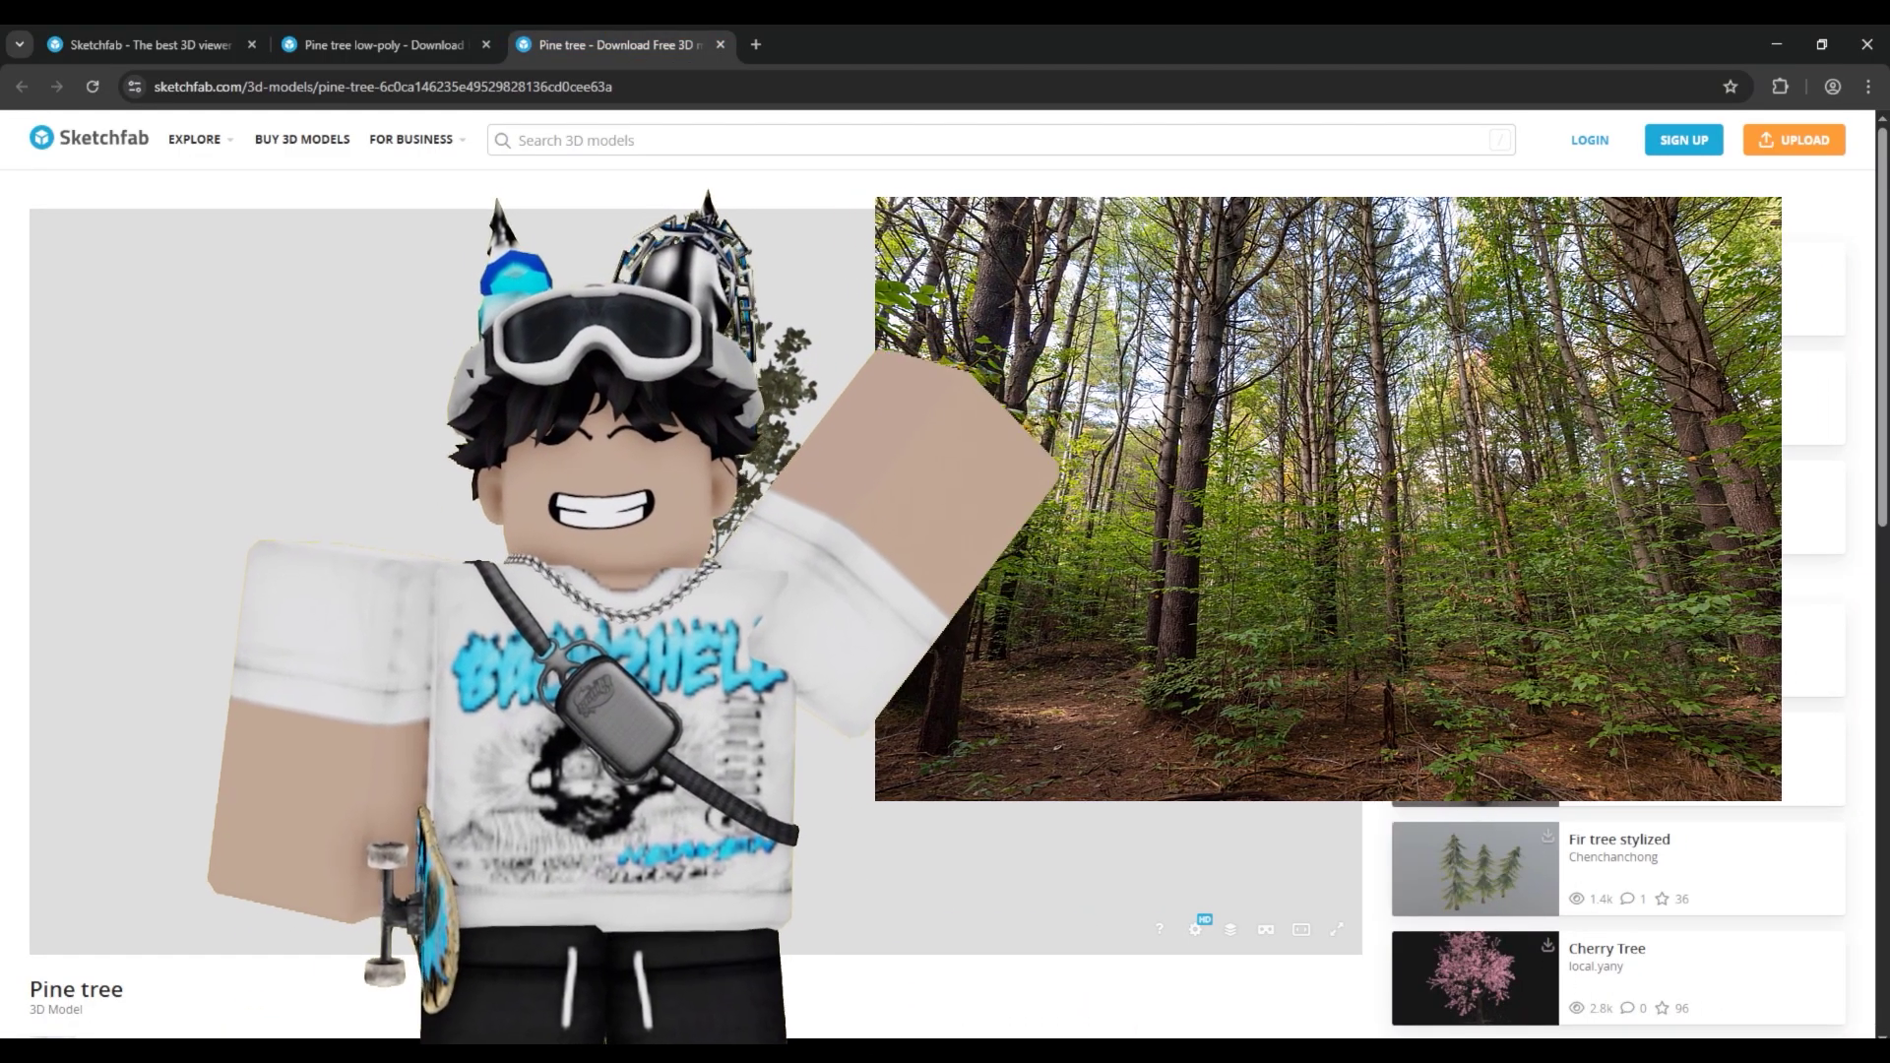
scroll(775, 641, down, 2)
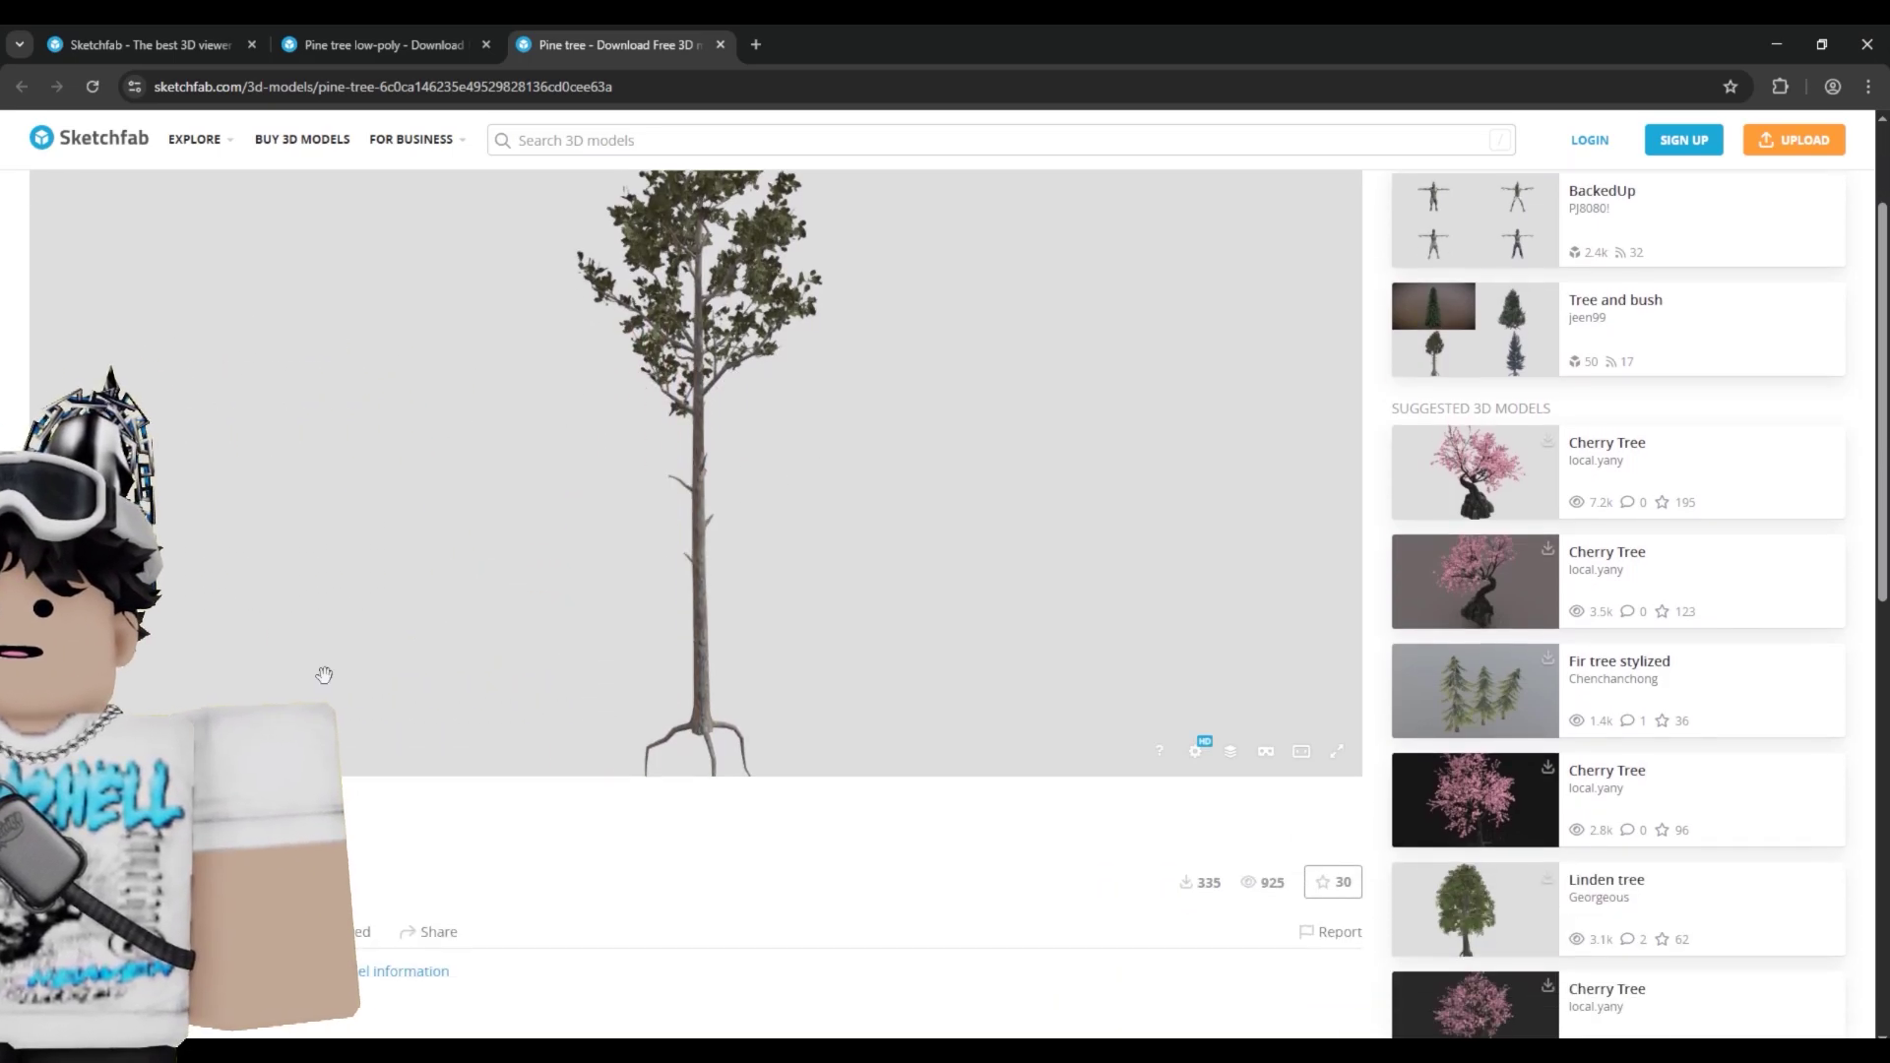
scroll(929, 476, down, 1)
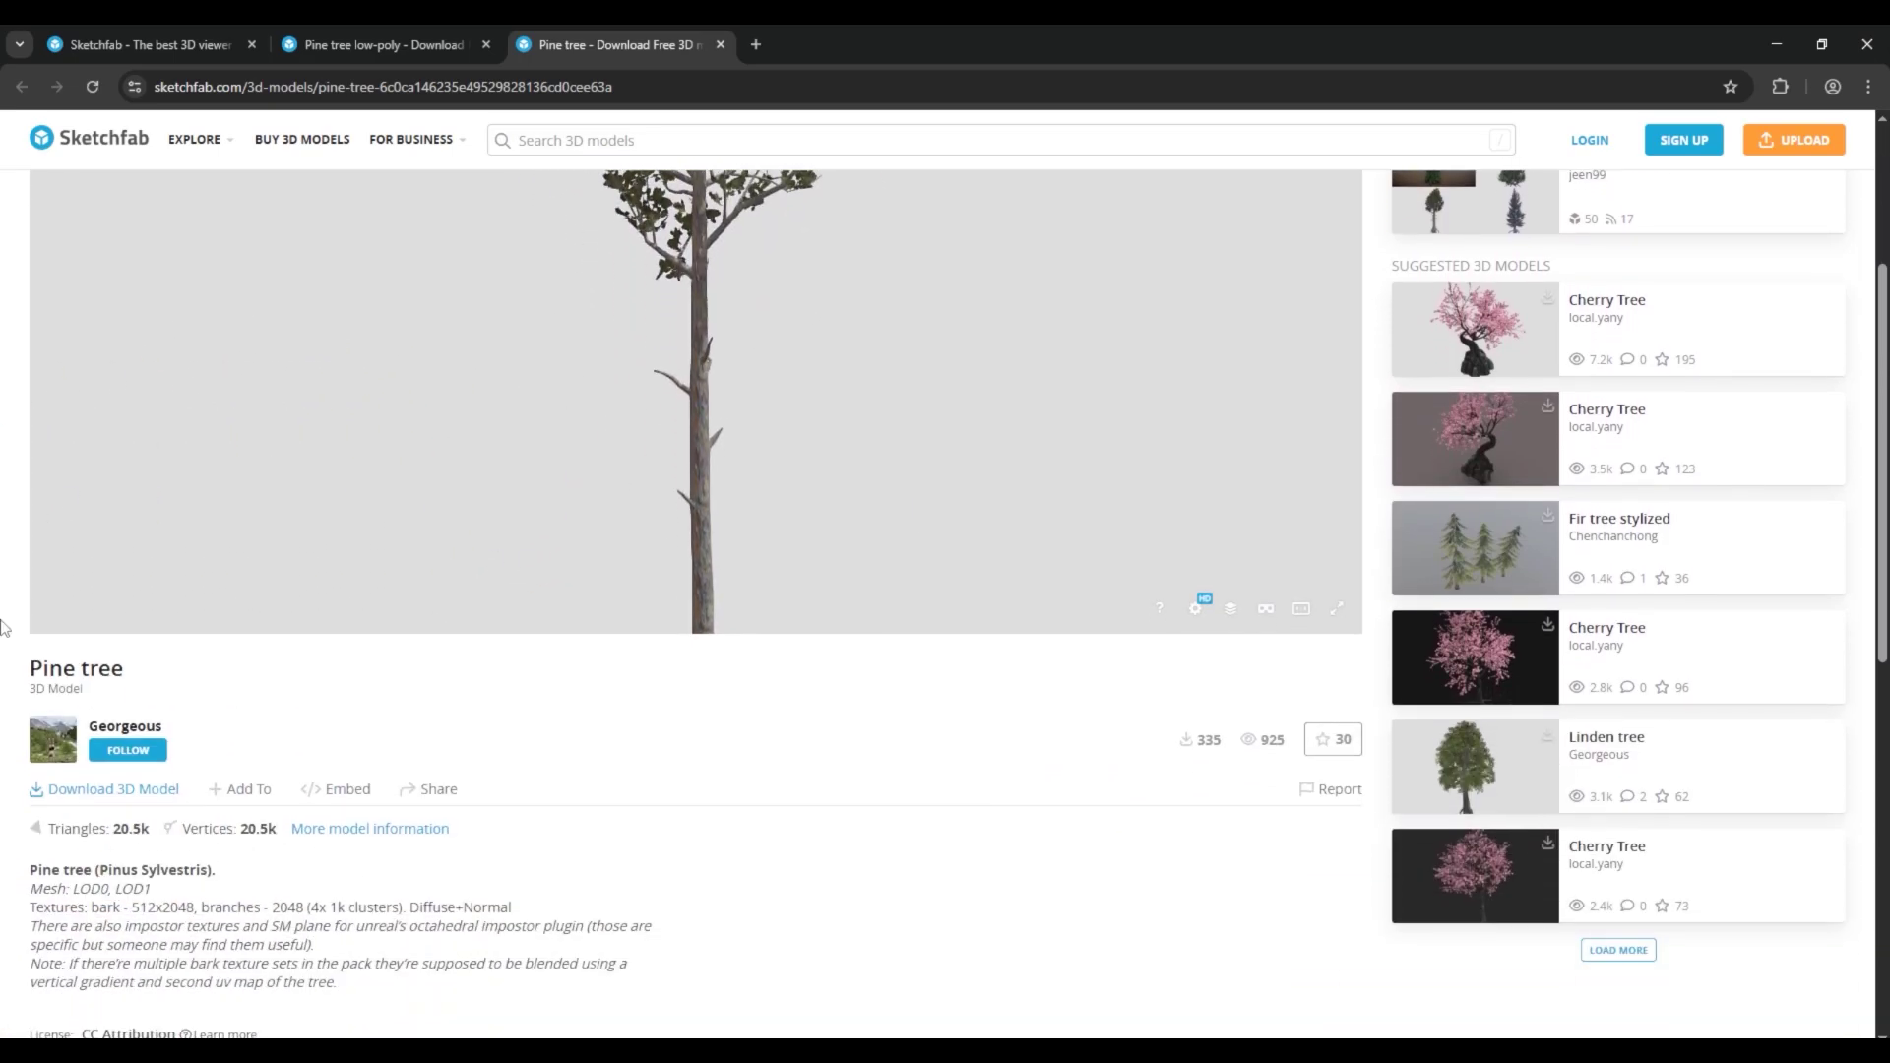
click(116, 784)
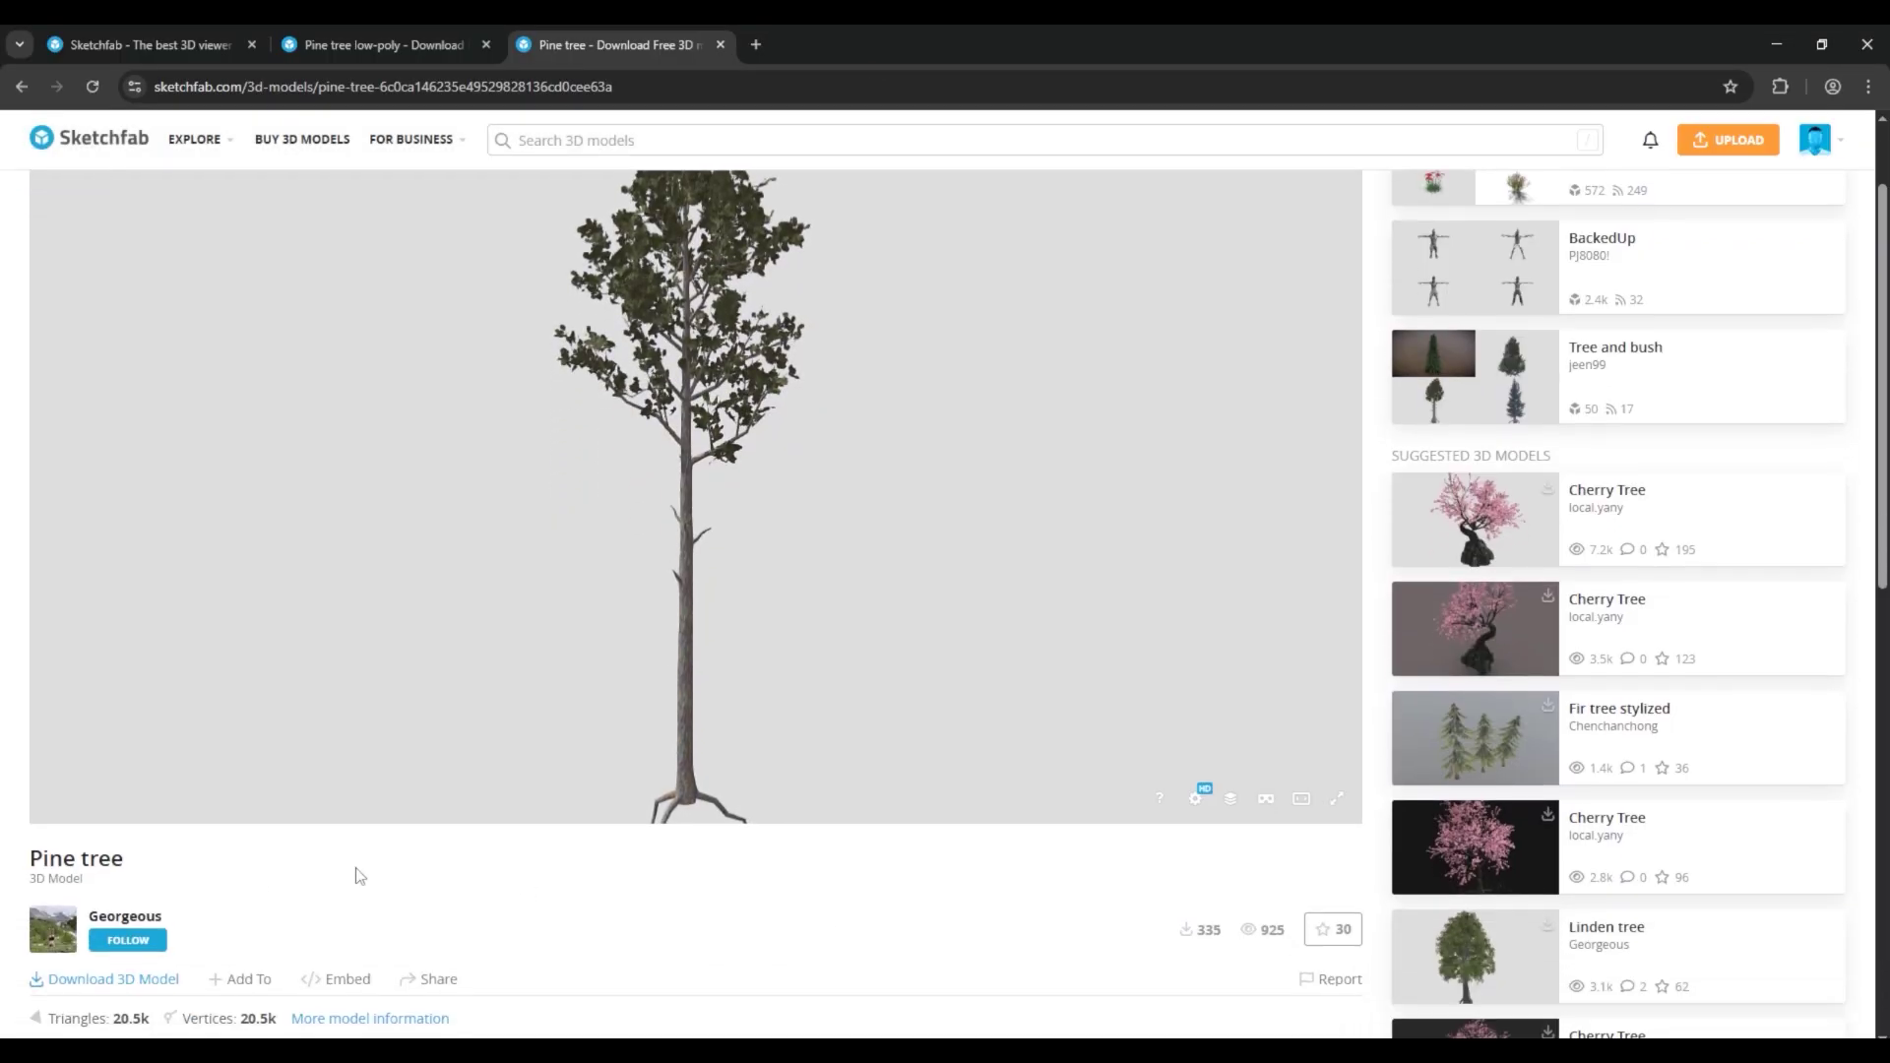
scroll(360, 876, down, 1)
click(107, 918)
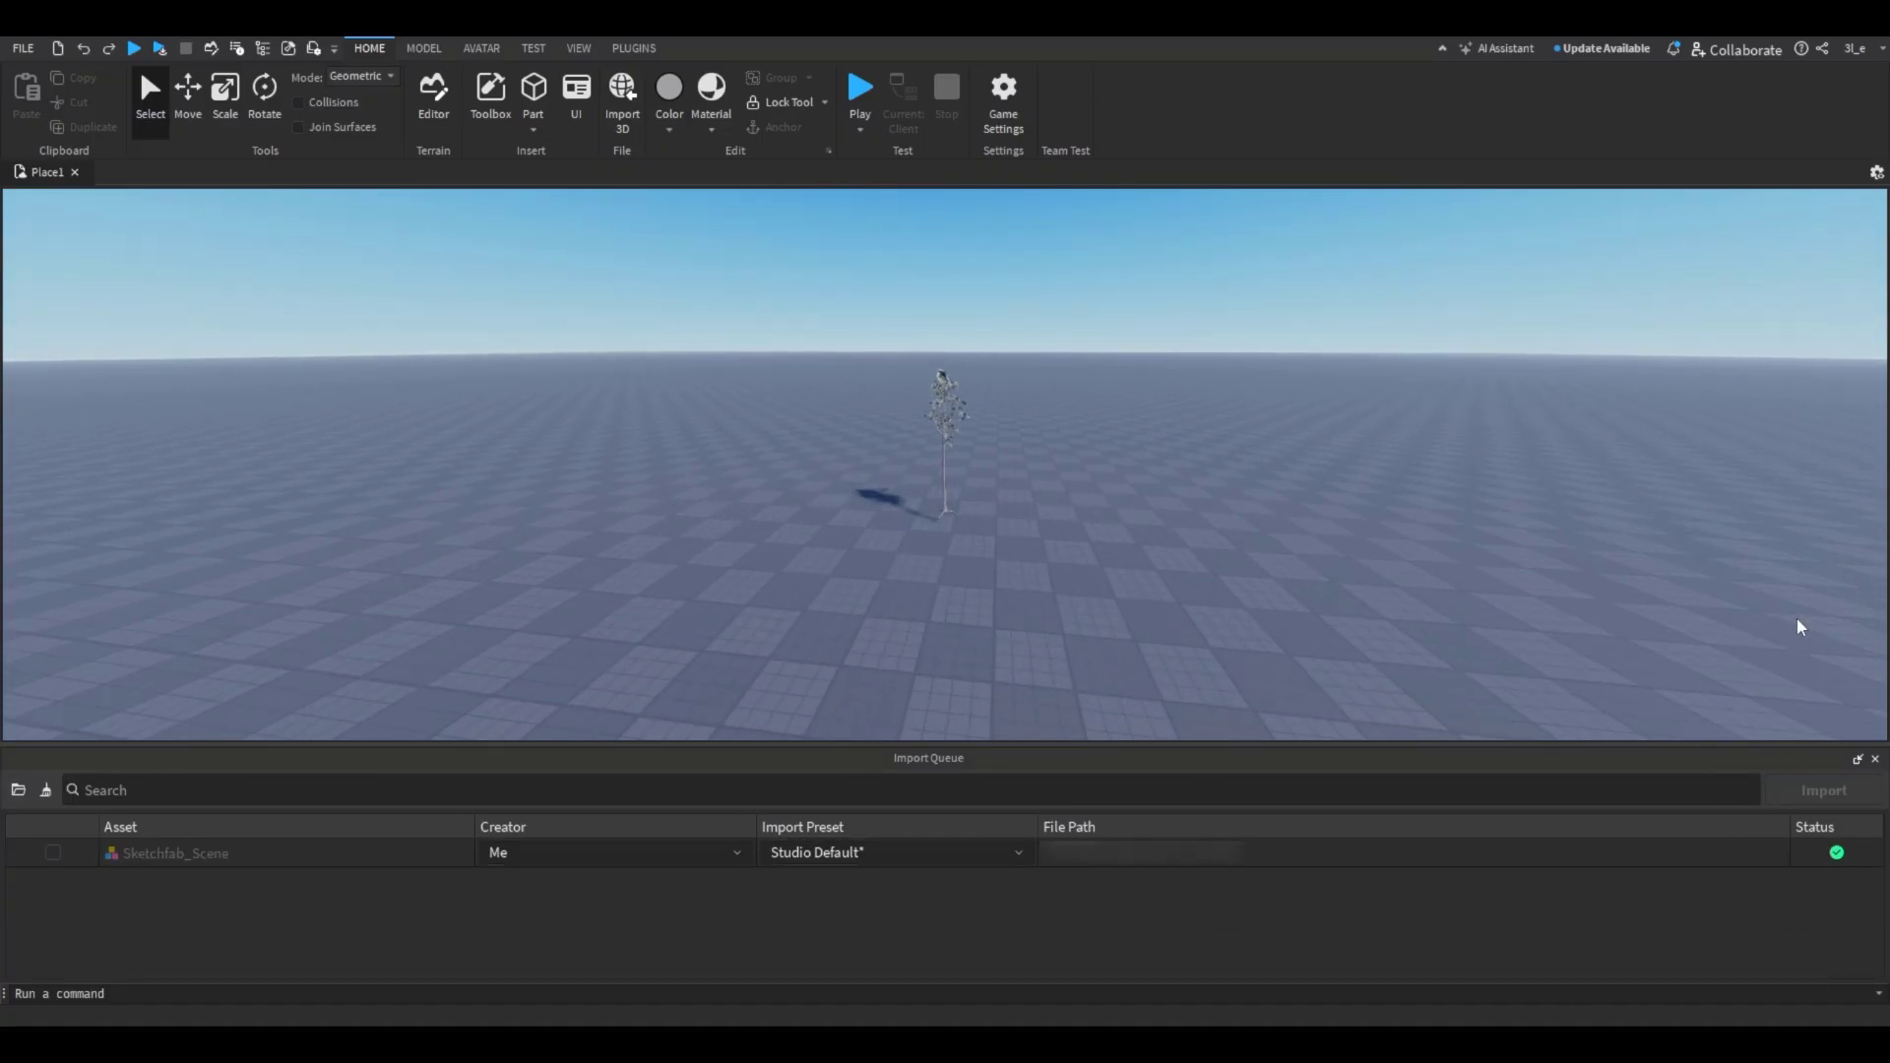
Step: In Roblox Studio, close the import queue and scale up the imported pine tree
click(1876, 759)
key(ctrl+4)
drag(978, 565, 978, 346)
scroll(1237, 582, up, 5)
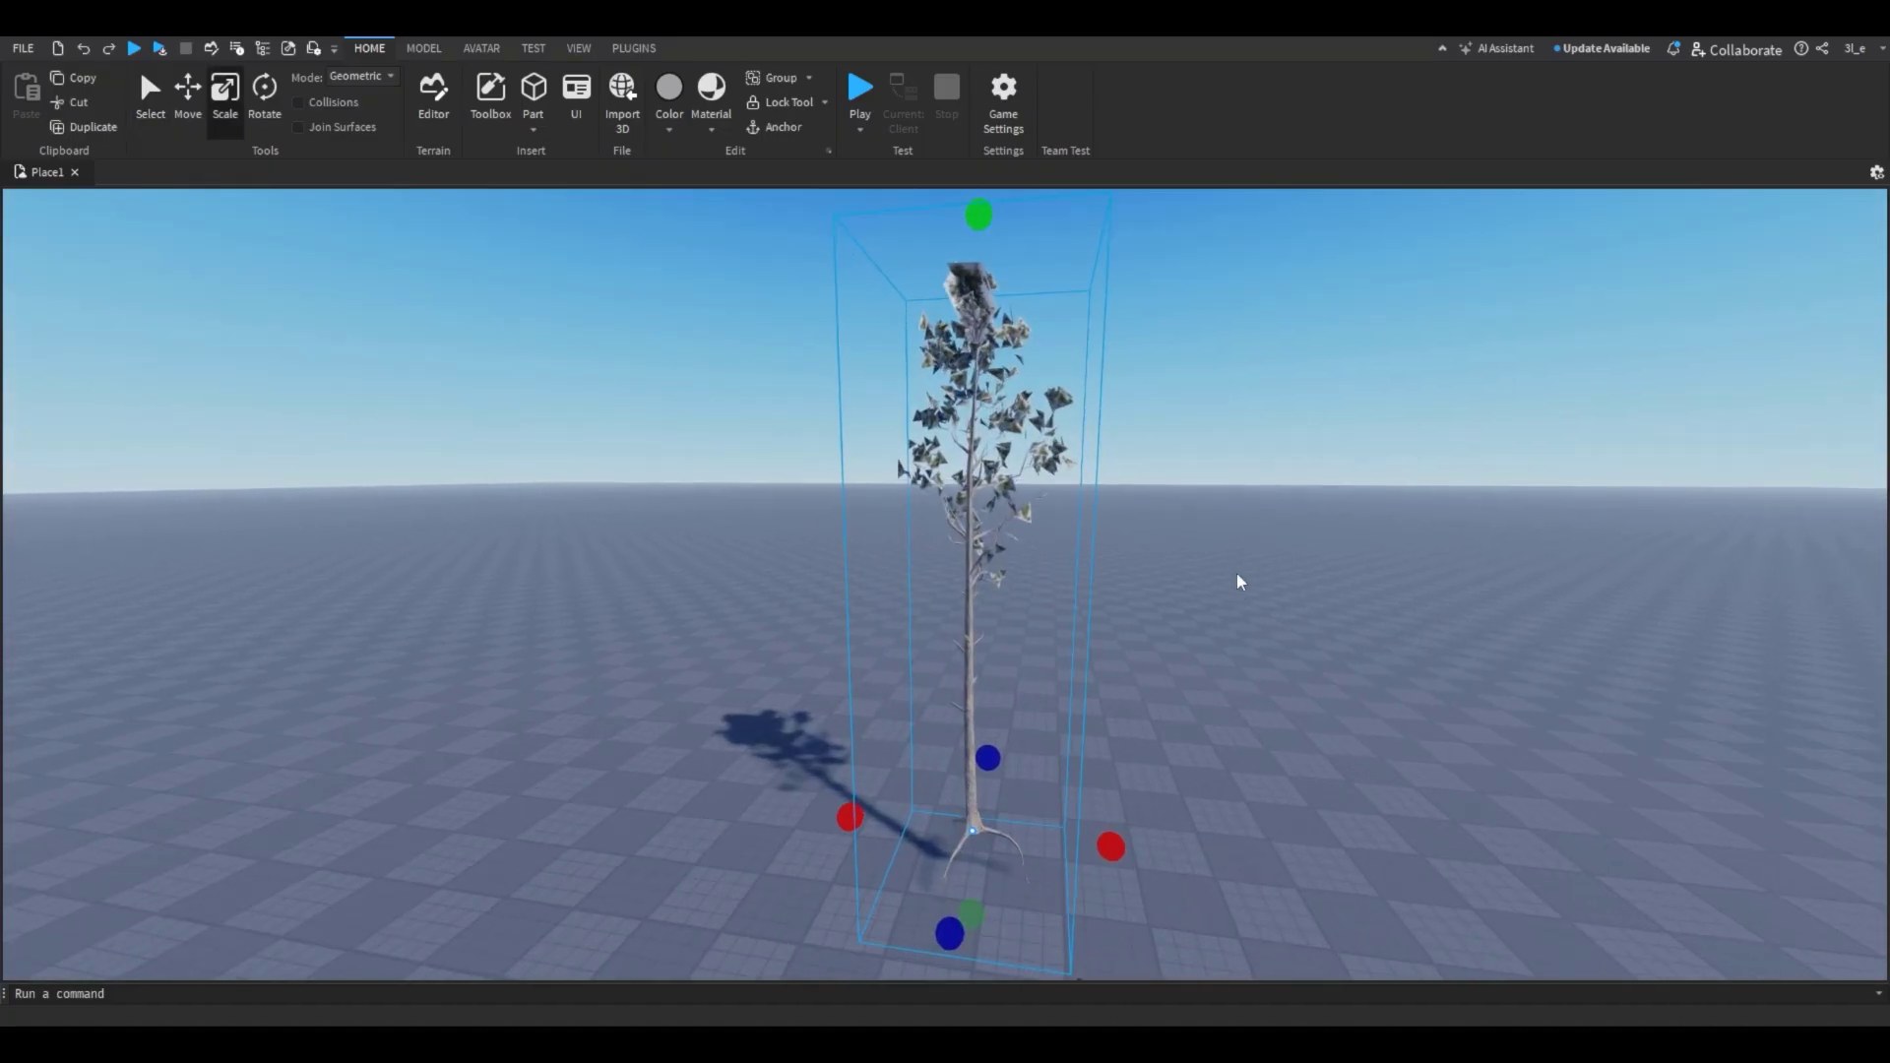
Step: Ungroup the RootNode tree model into its separate bark and branch meshes
scroll(1250, 579, down, 5)
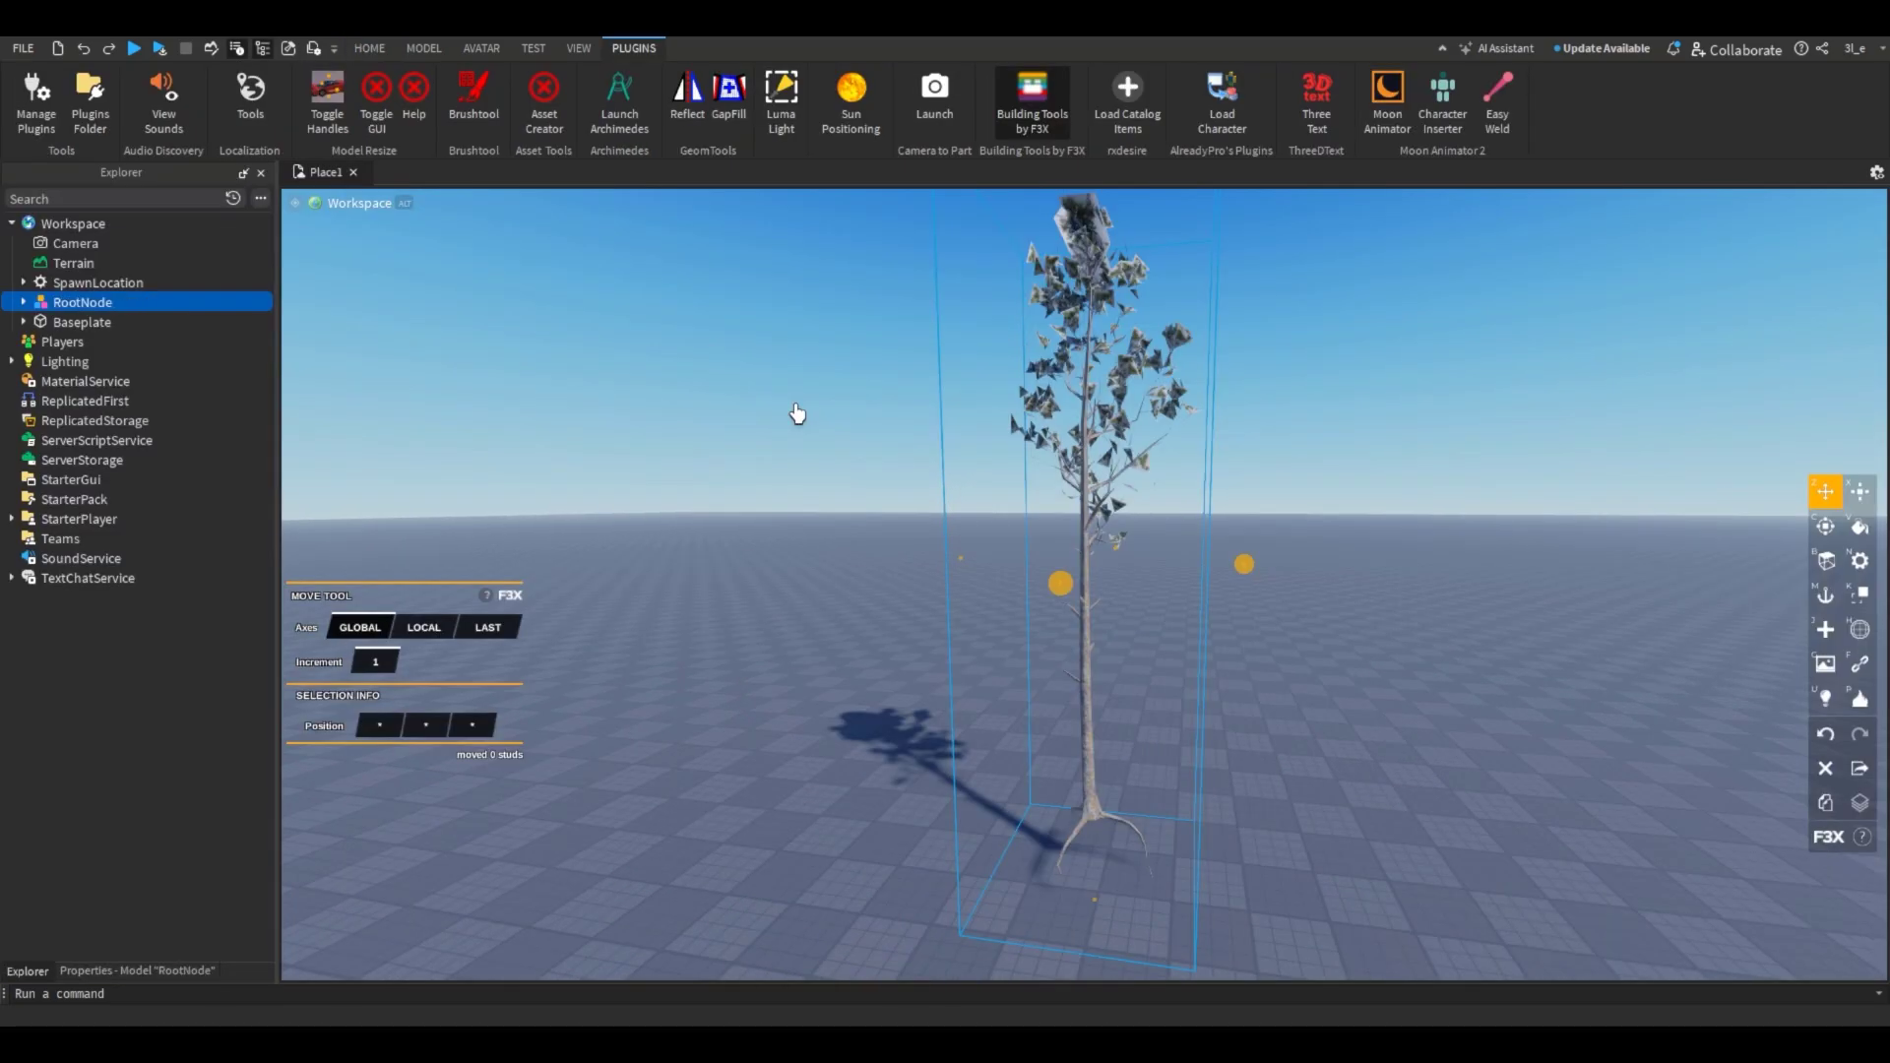
key(ctrl+u)
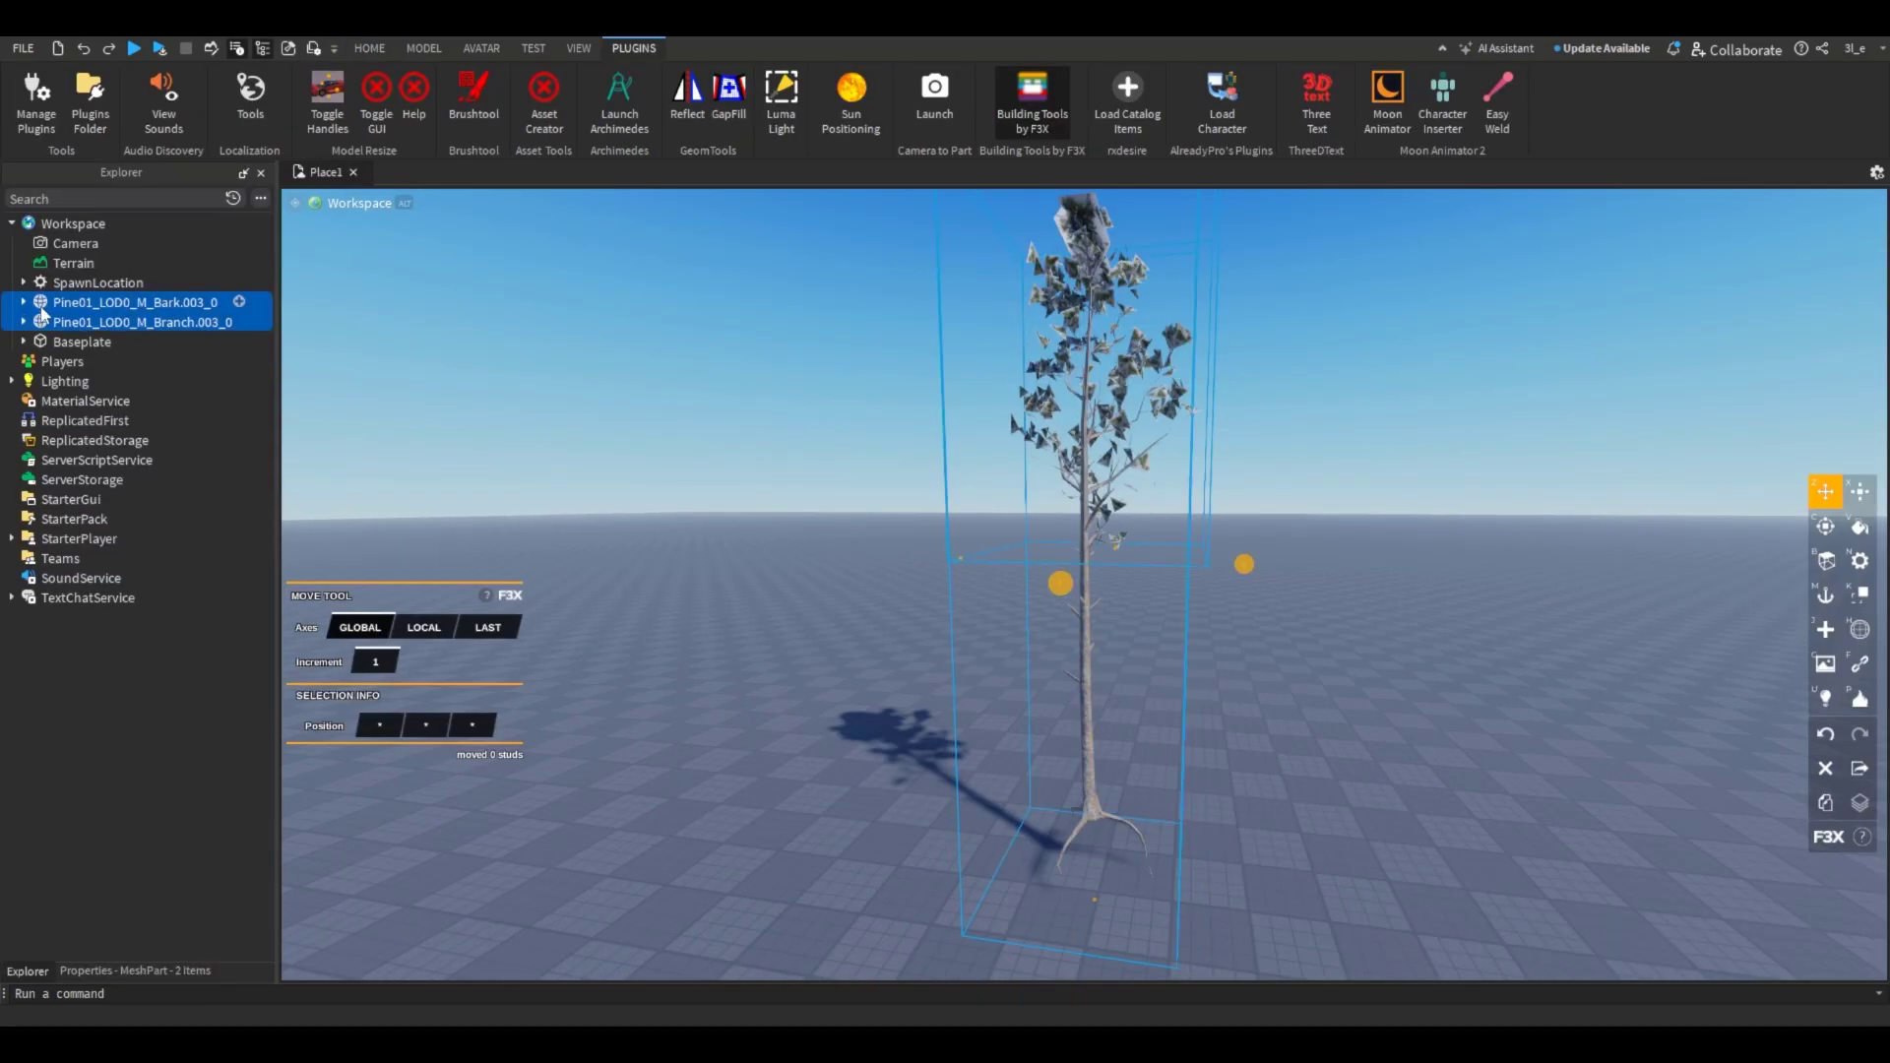
scroll(1194, 409, up, 5)
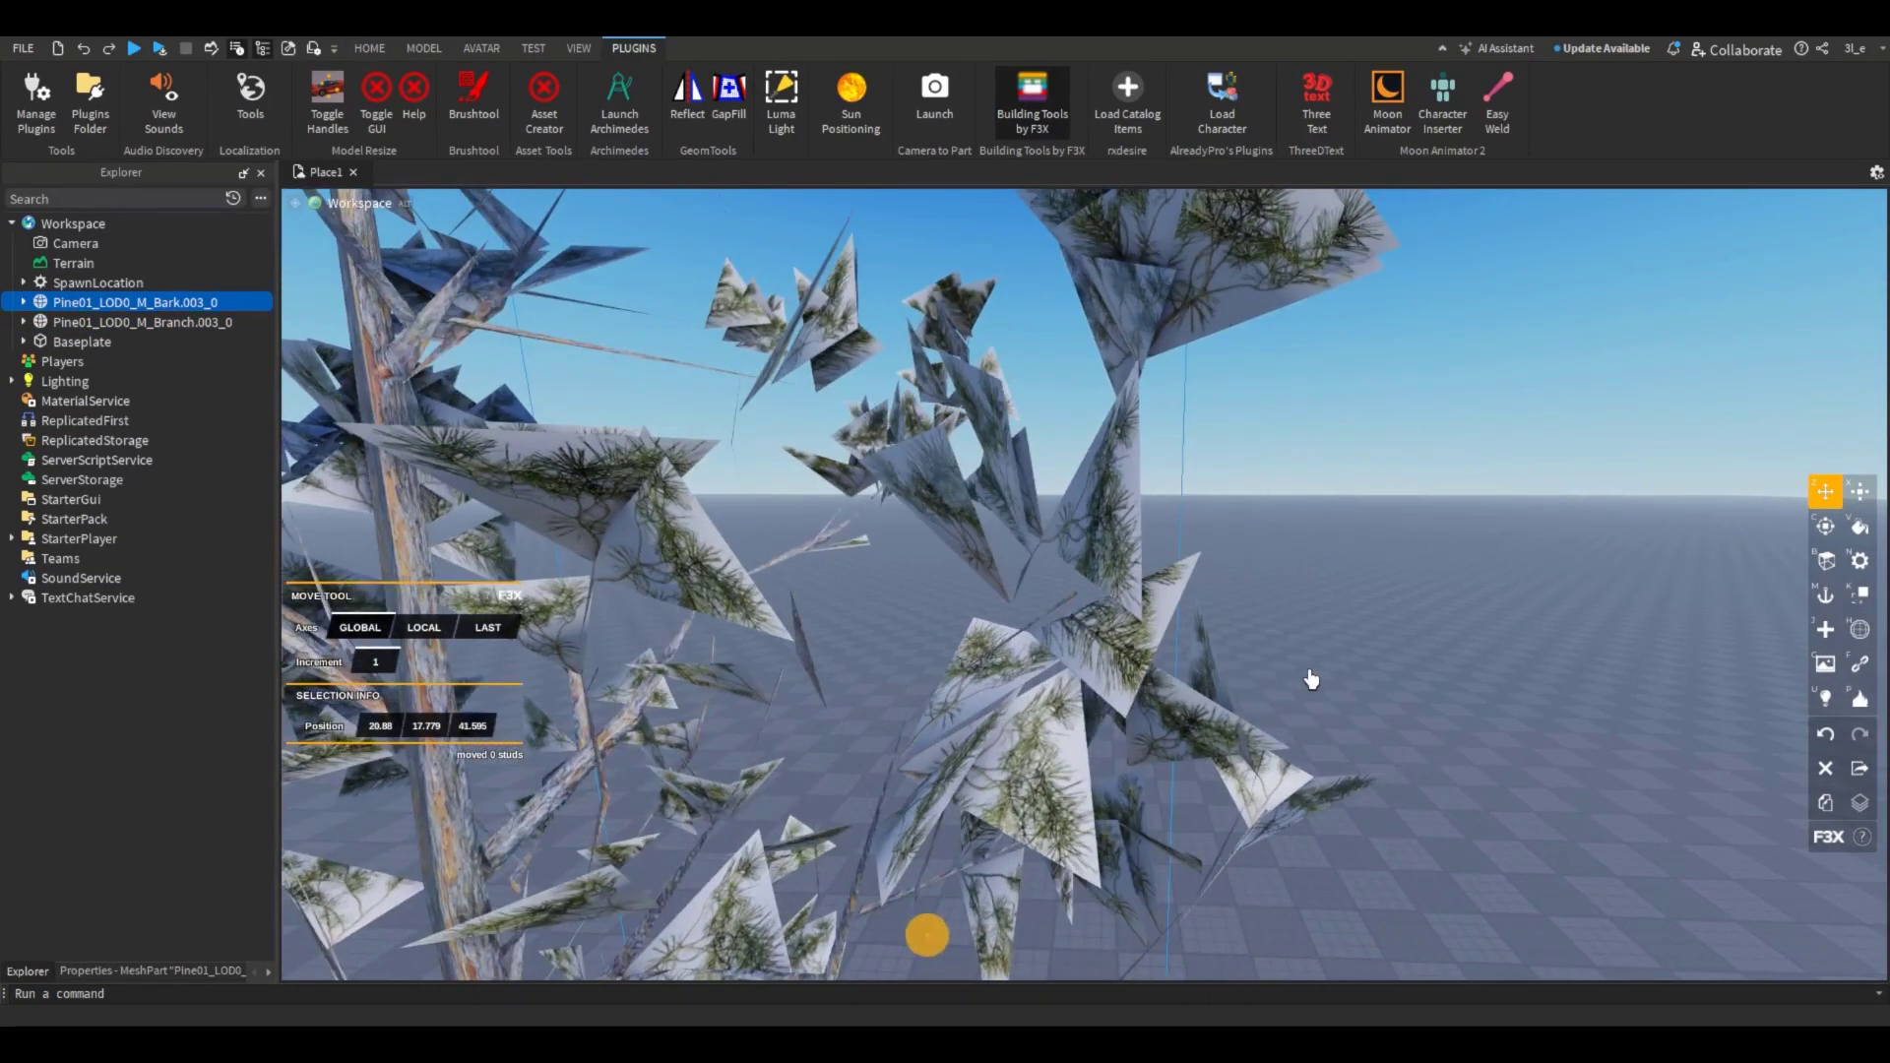
Step: Set the AlphaMode of the branch mesh's SurfaceAppearance to Transparency
double_click(35, 320)
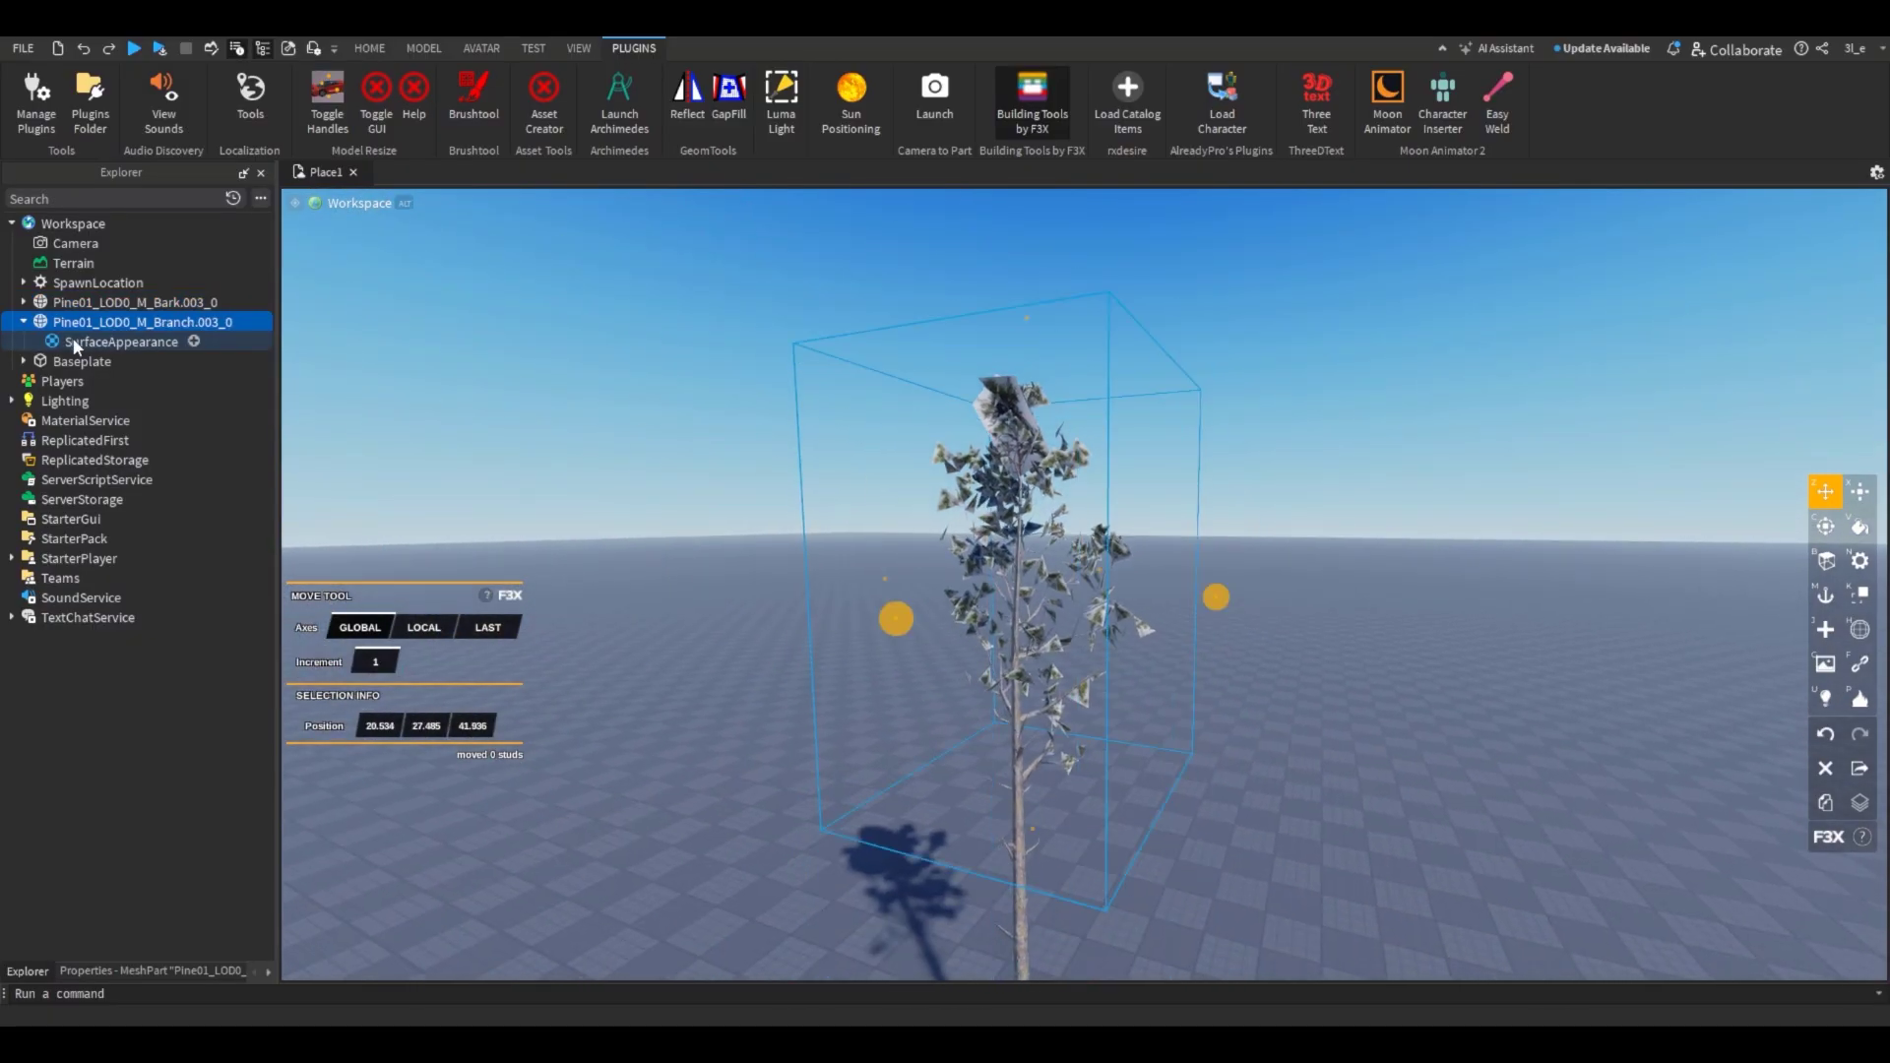
click(177, 970)
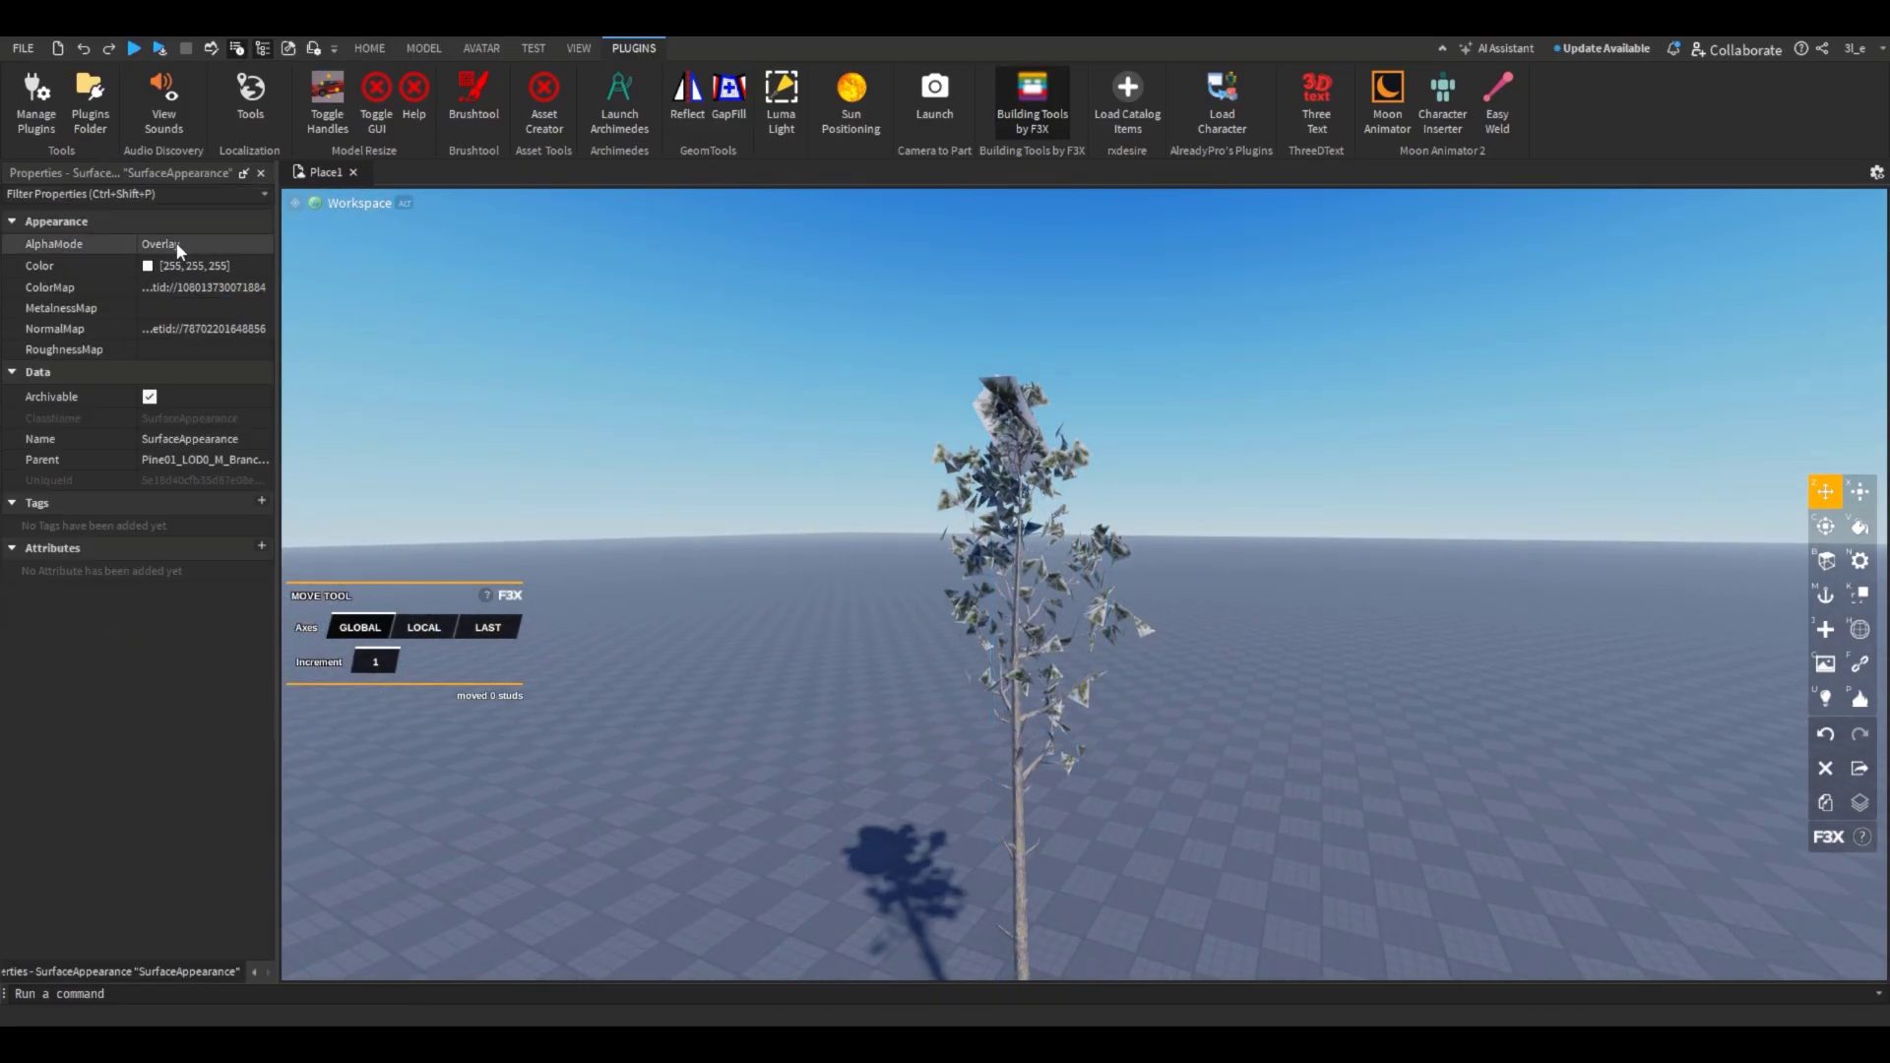
click(177, 292)
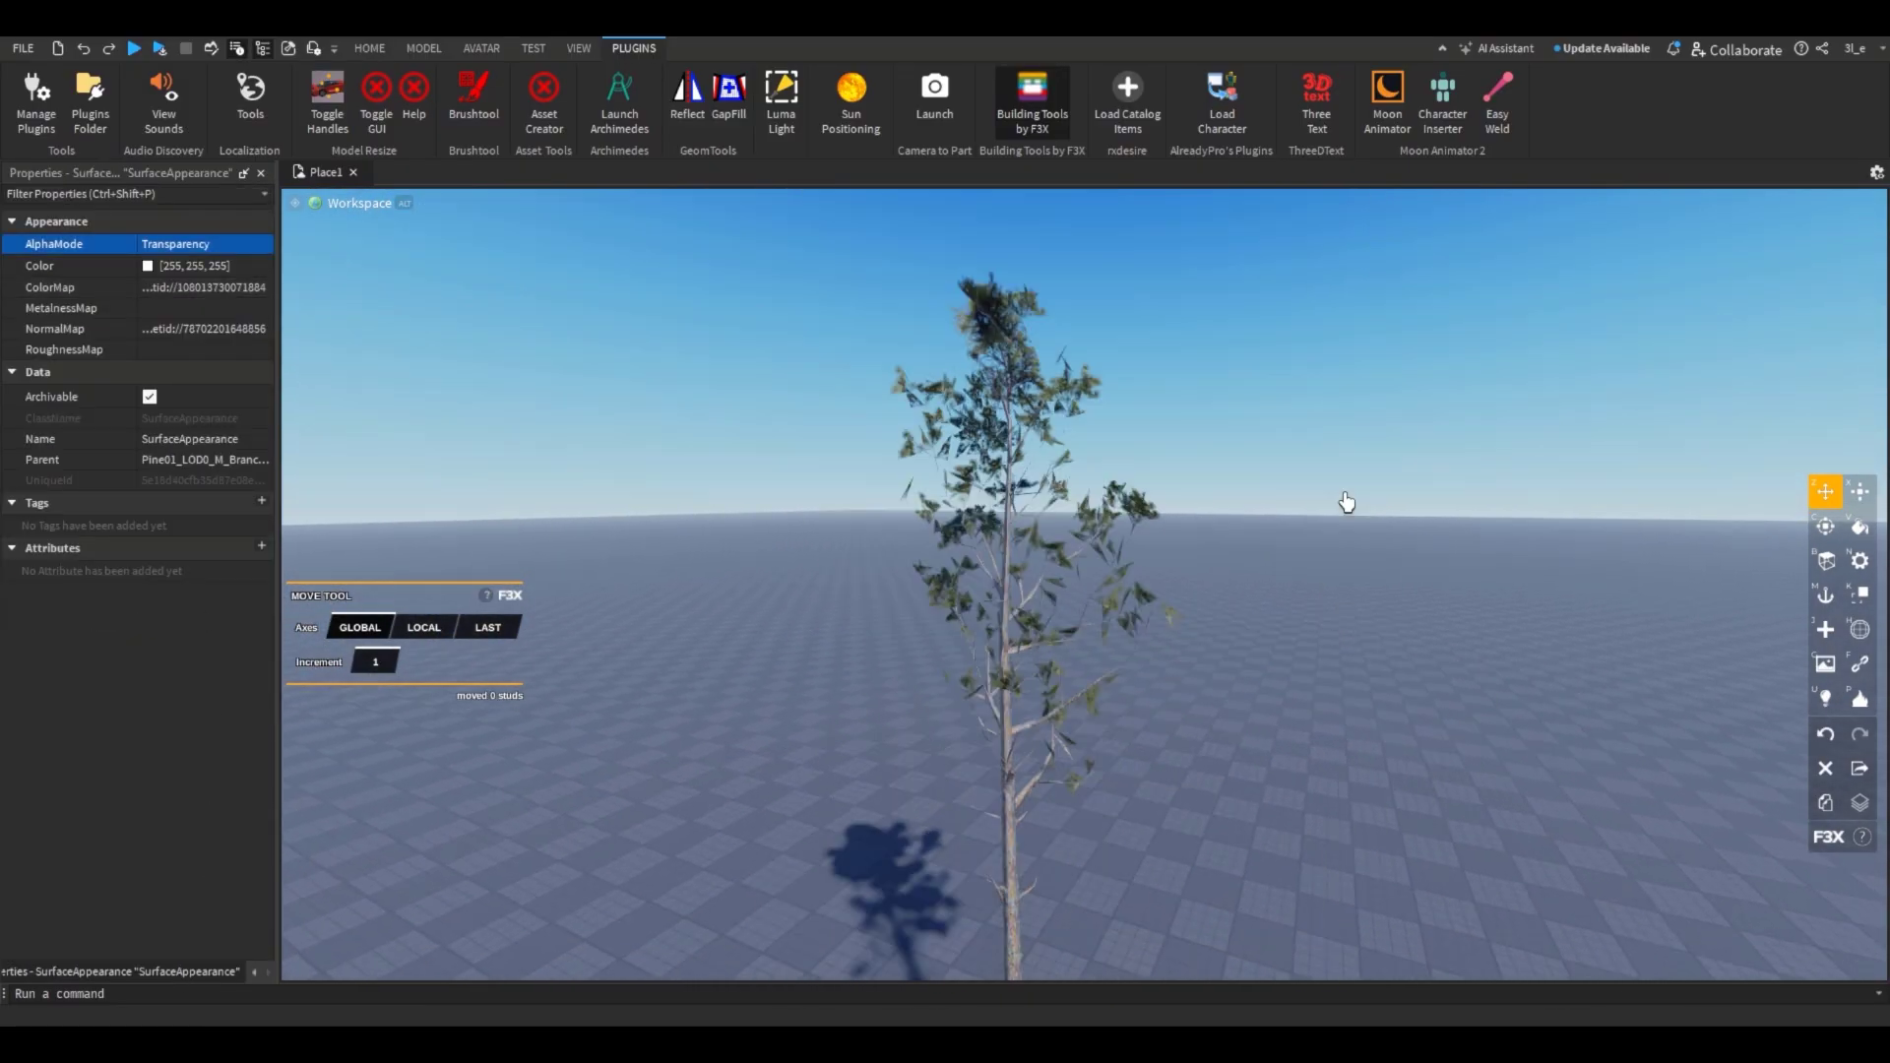
Step: Set RenderFidelity to Precise and enable DoubleSided on both the bark and branch meshes, then deselect them
click(30, 971)
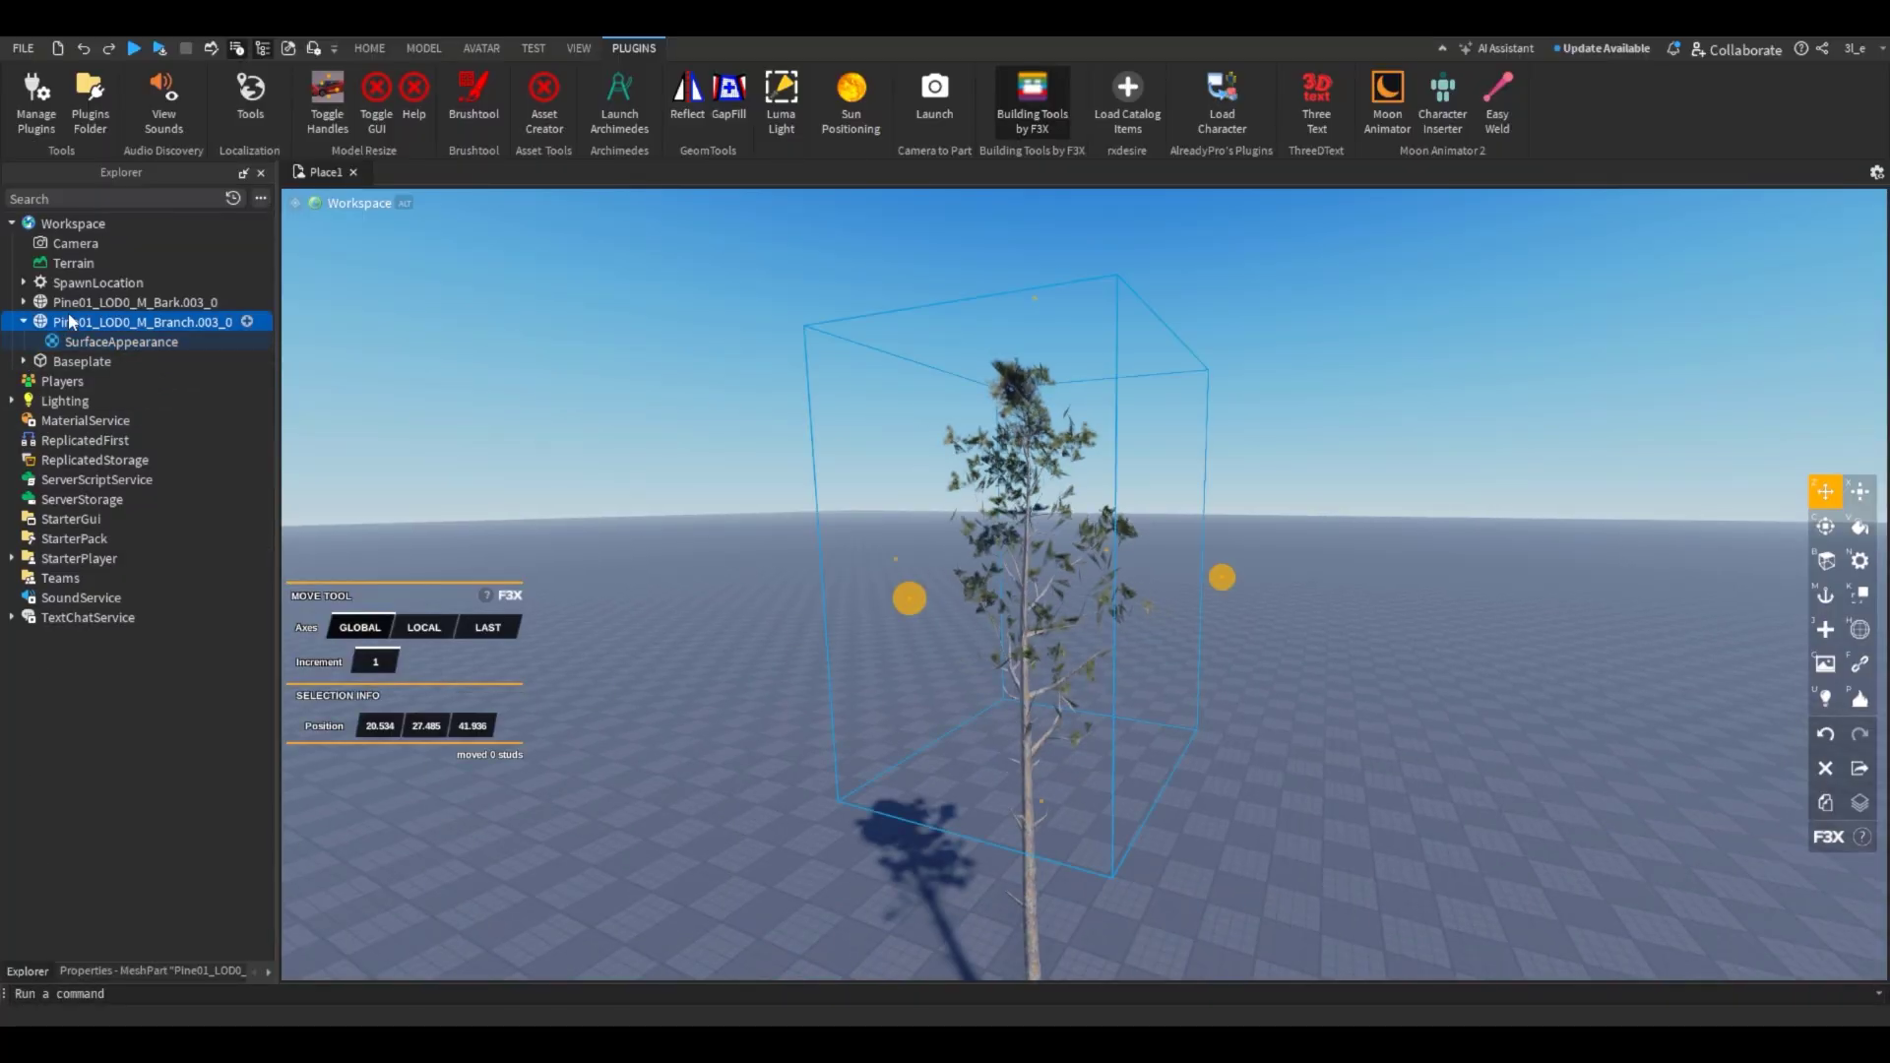
click(153, 972)
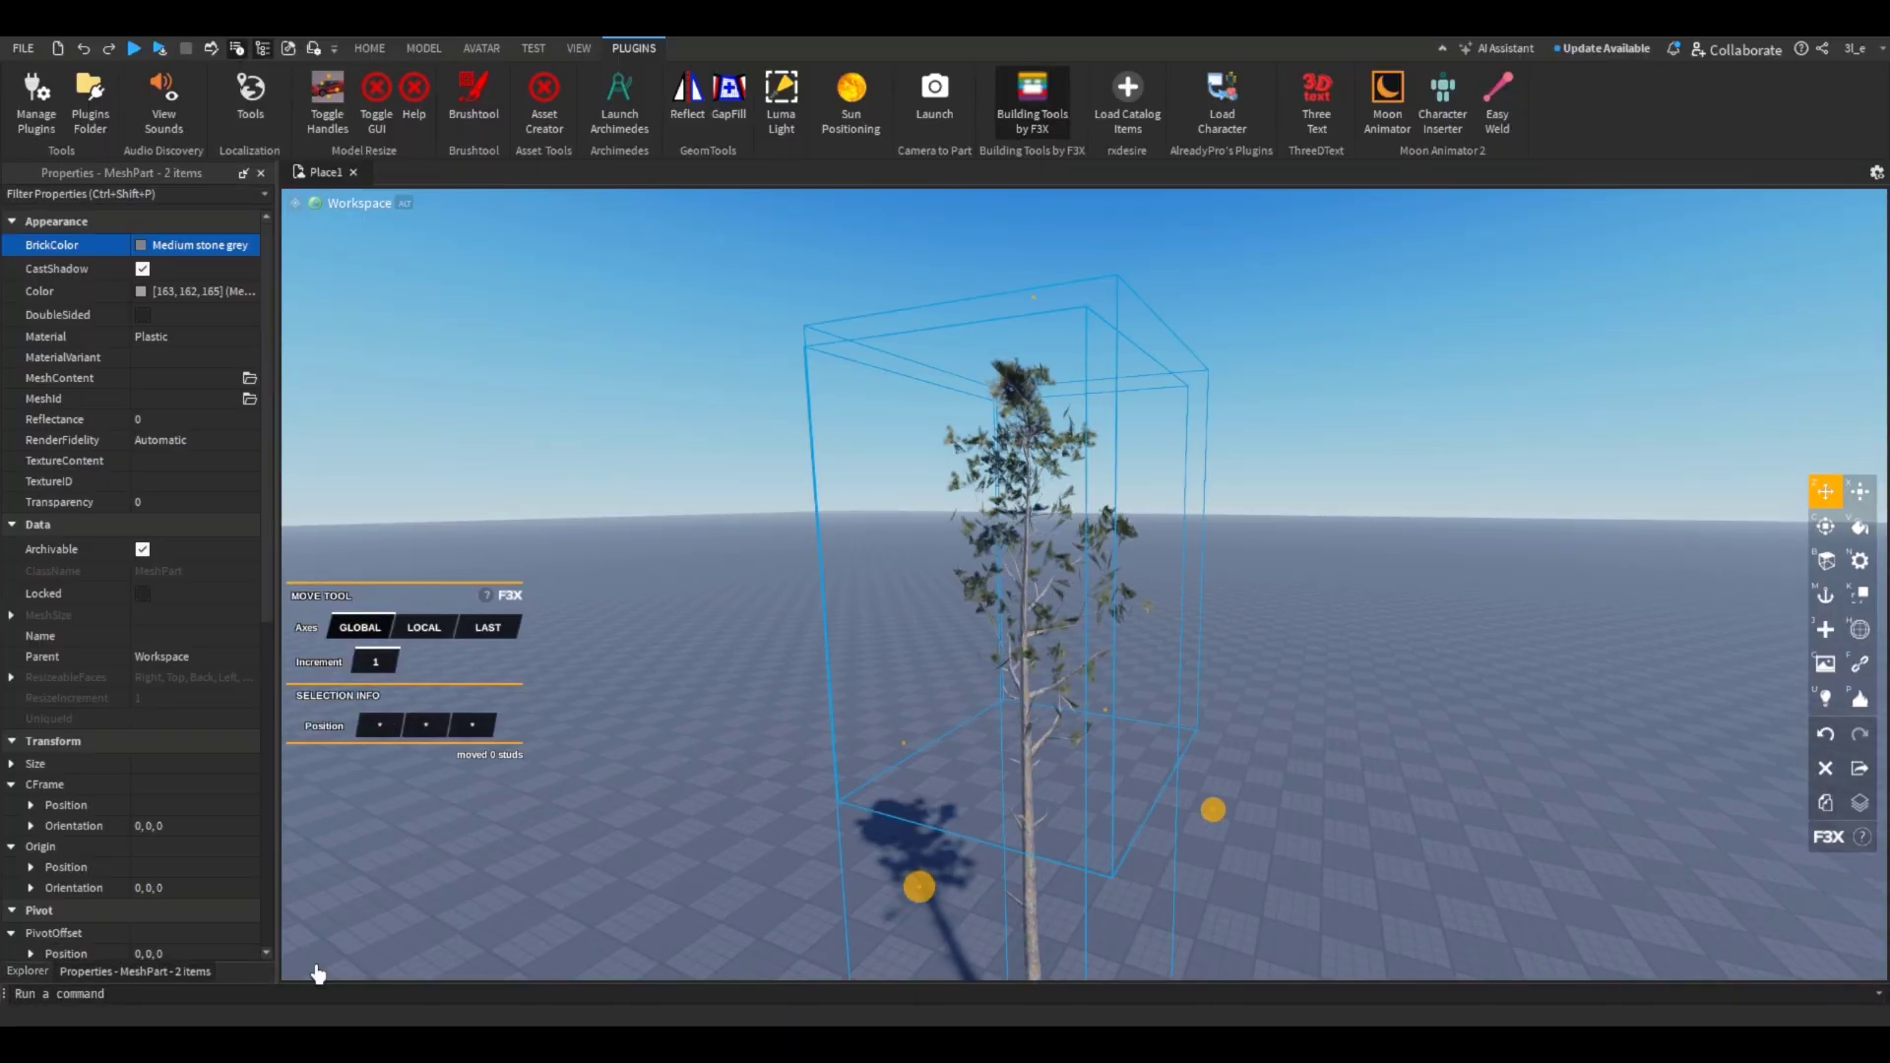
click(195, 441)
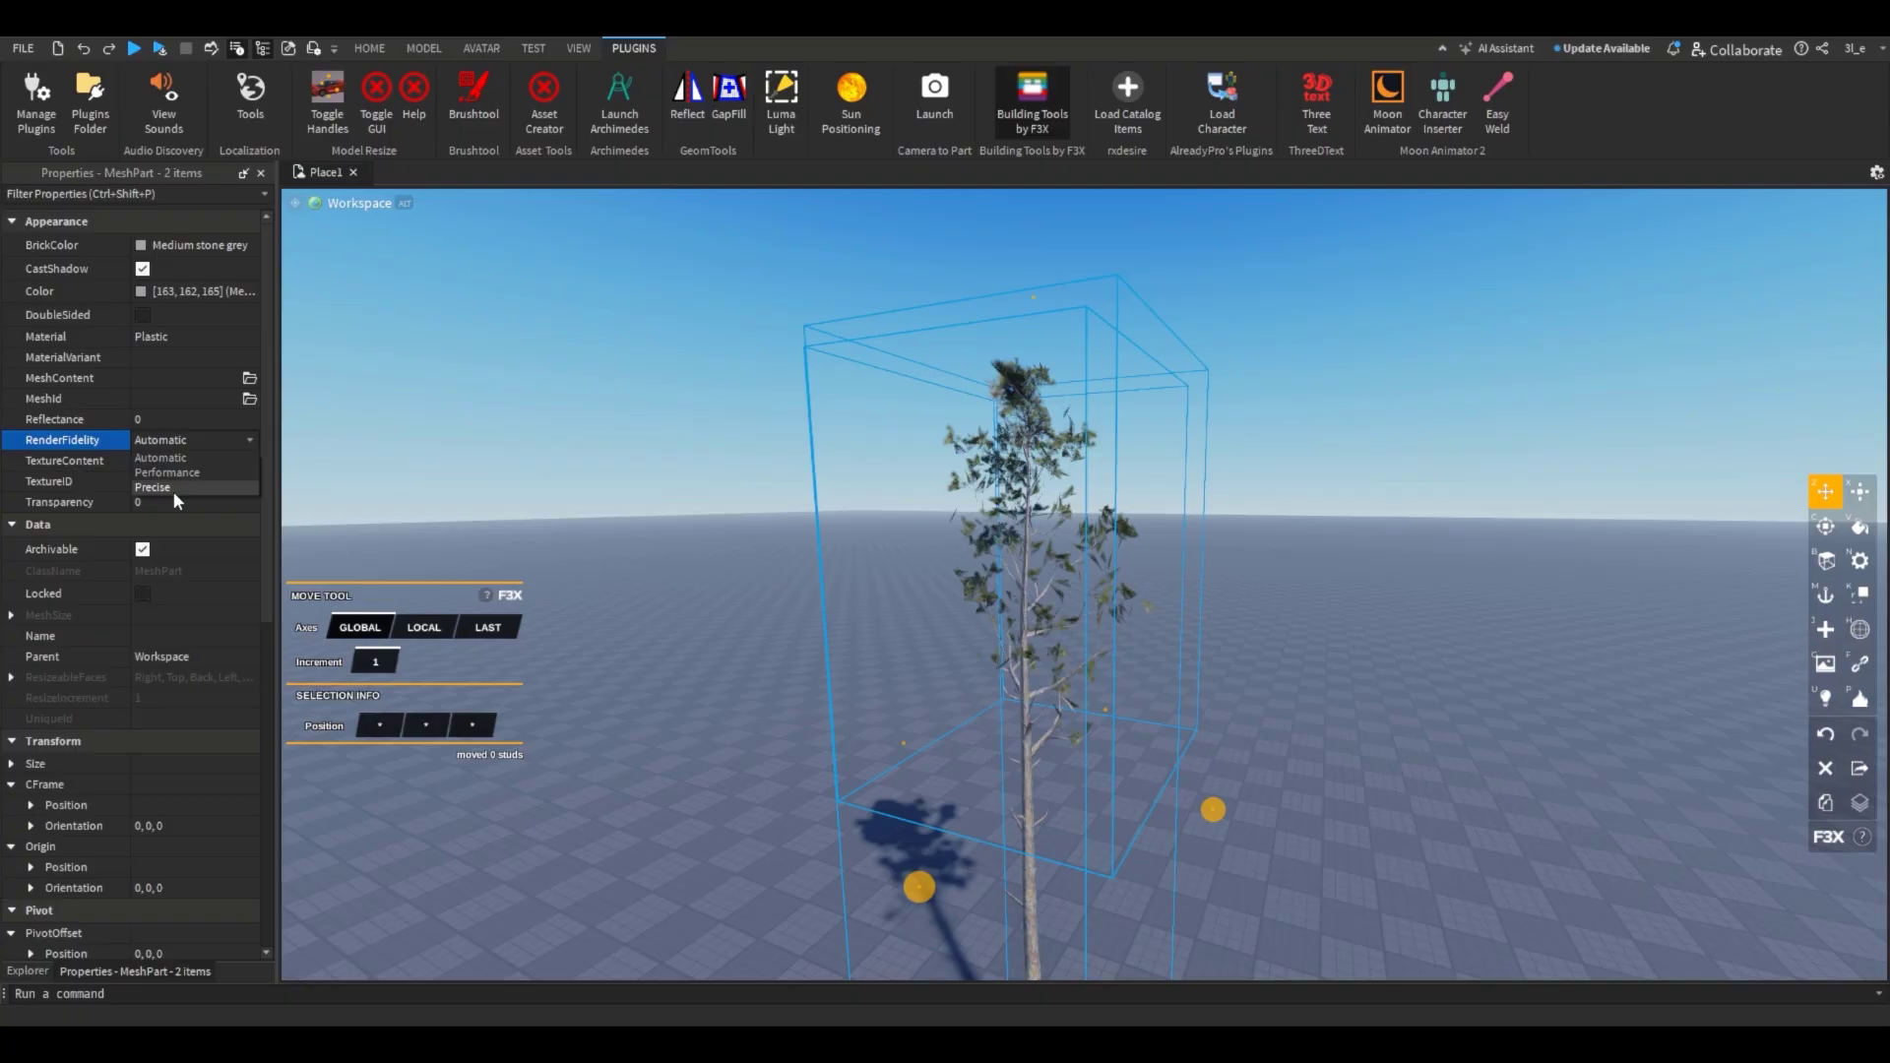
click(174, 493)
click(143, 315)
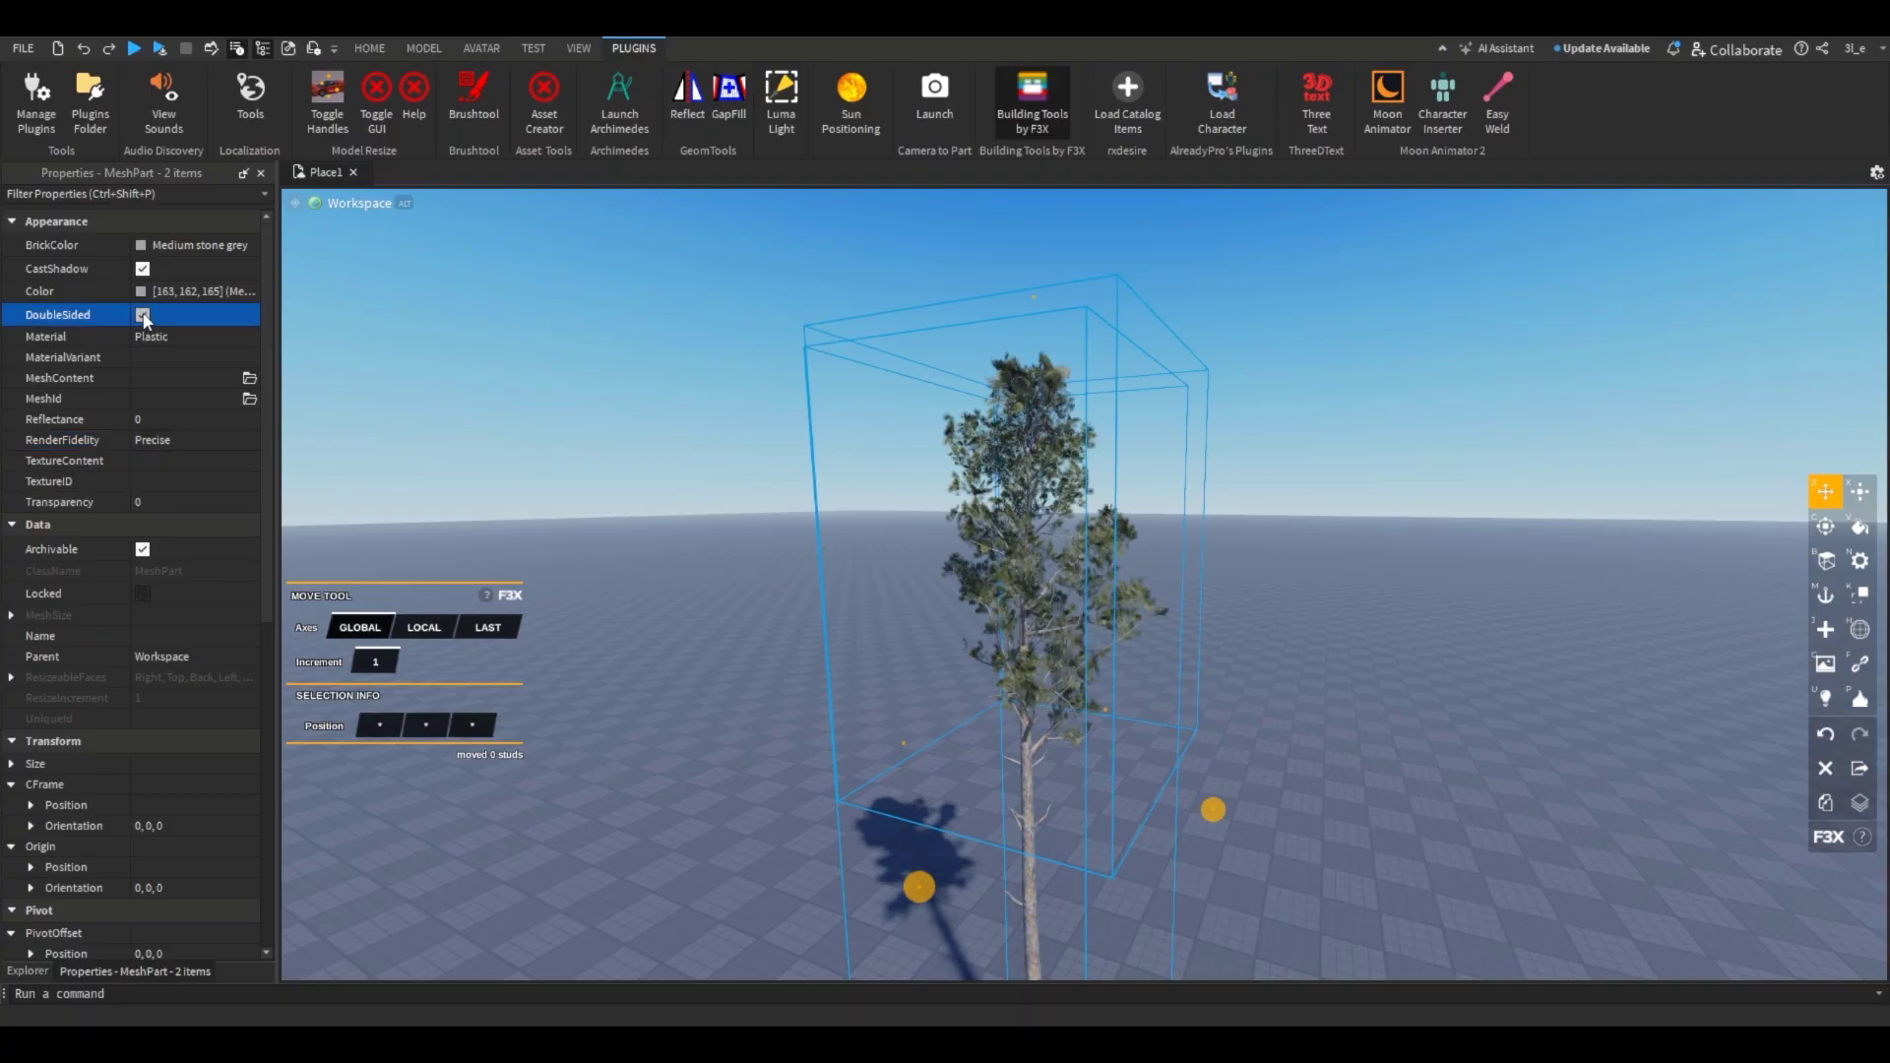
click(894, 428)
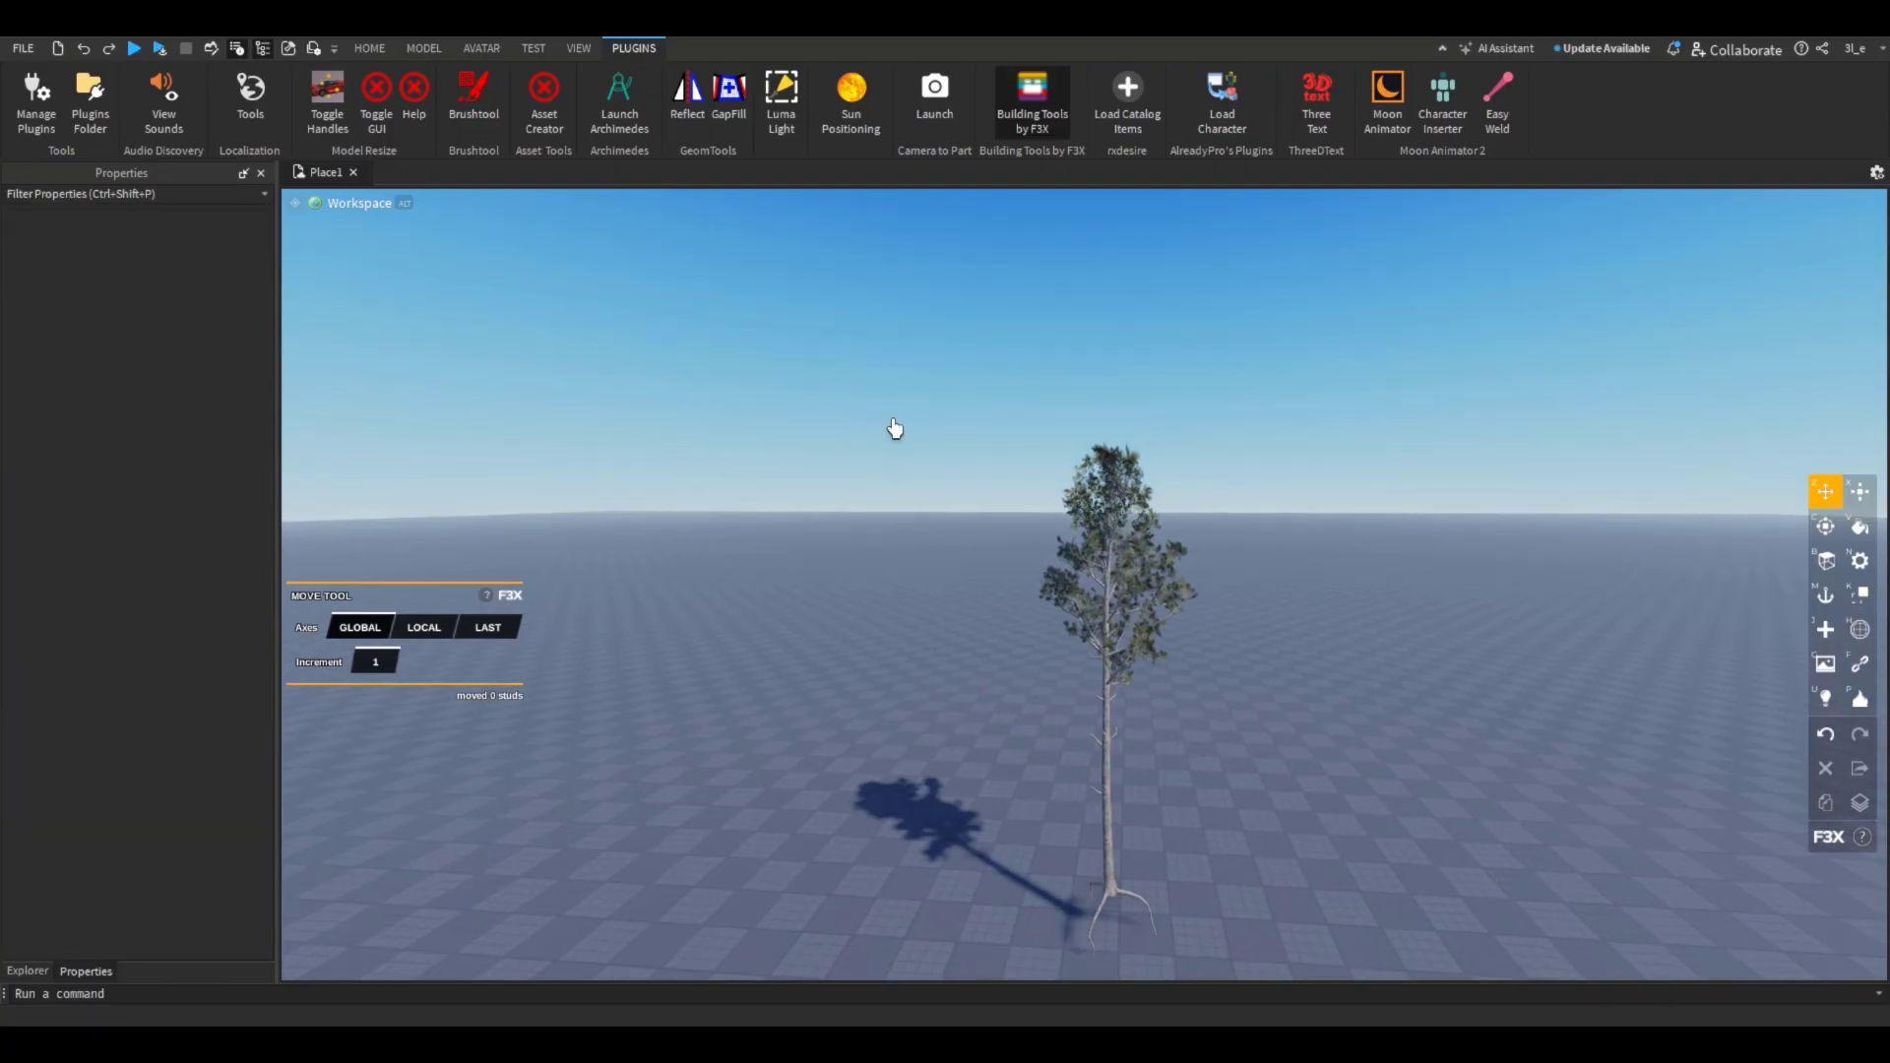
Step: Scale the grouped tree model to 1.11 and turn off move snapping
key(d)
key(w)
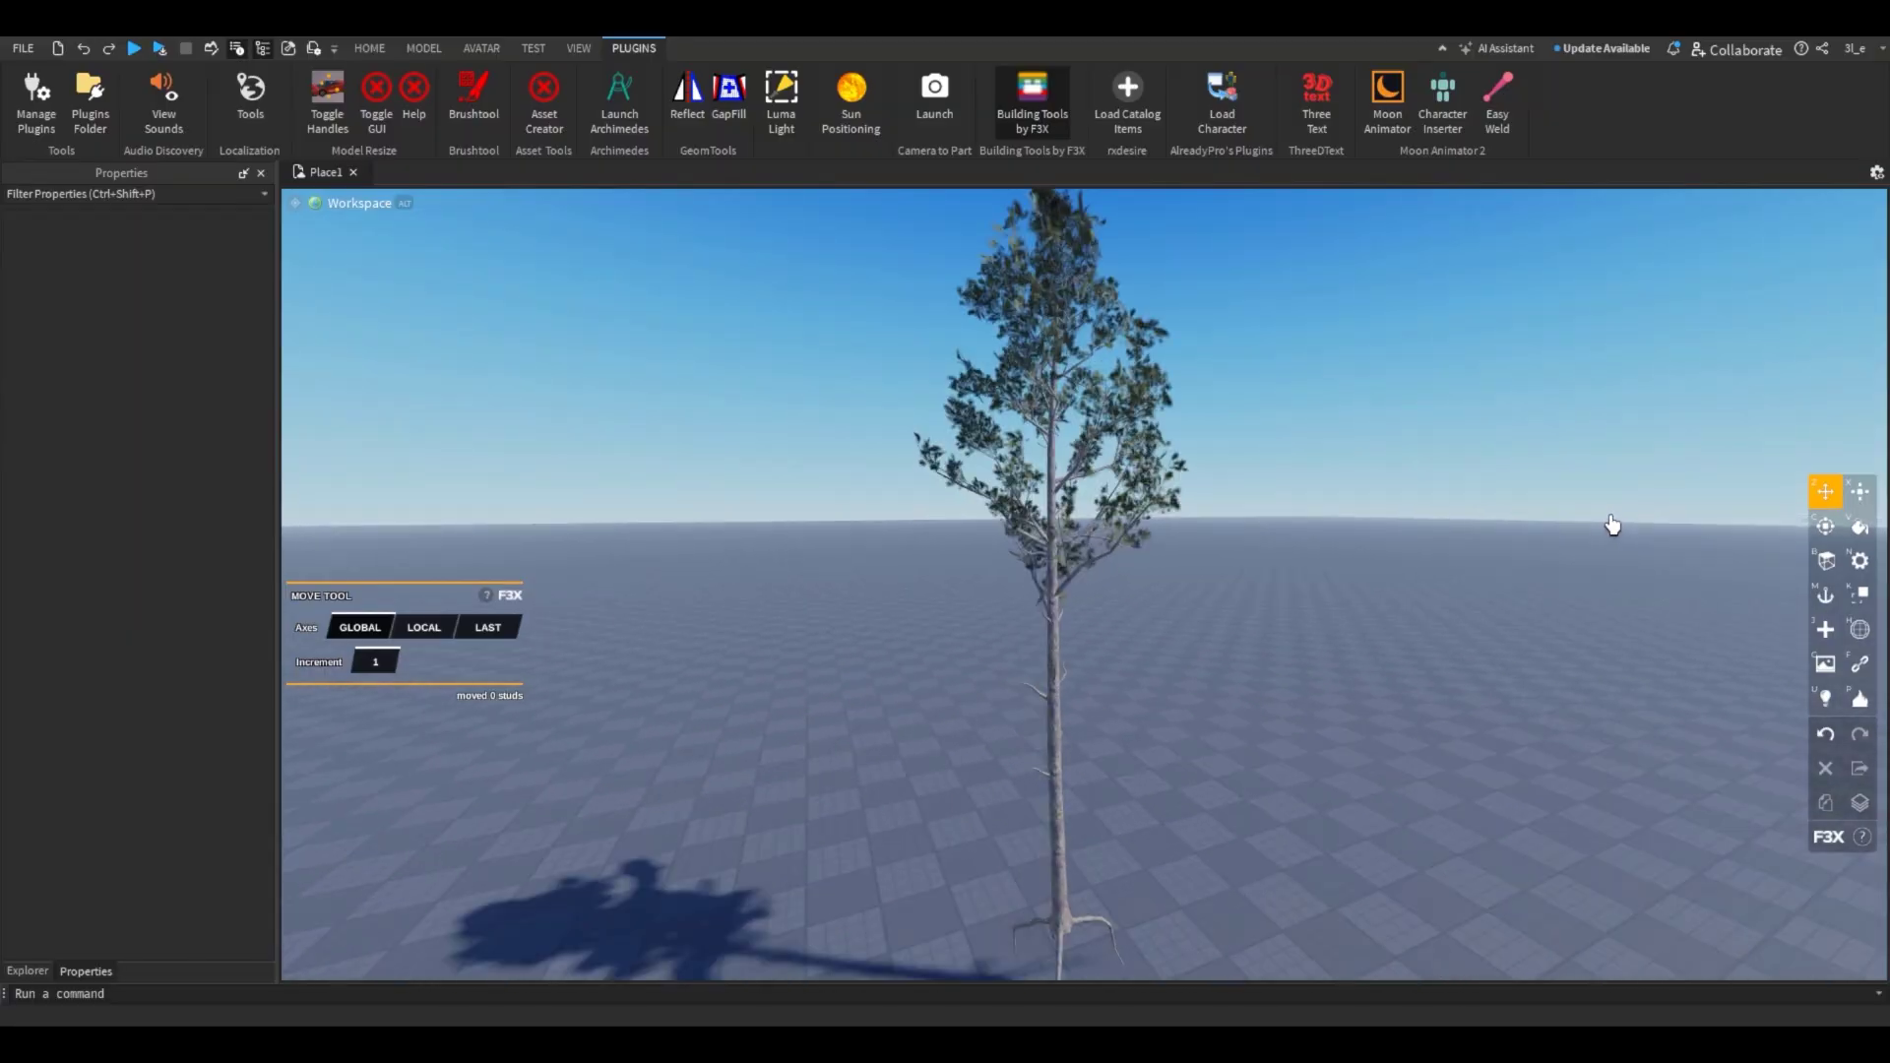
key(s)
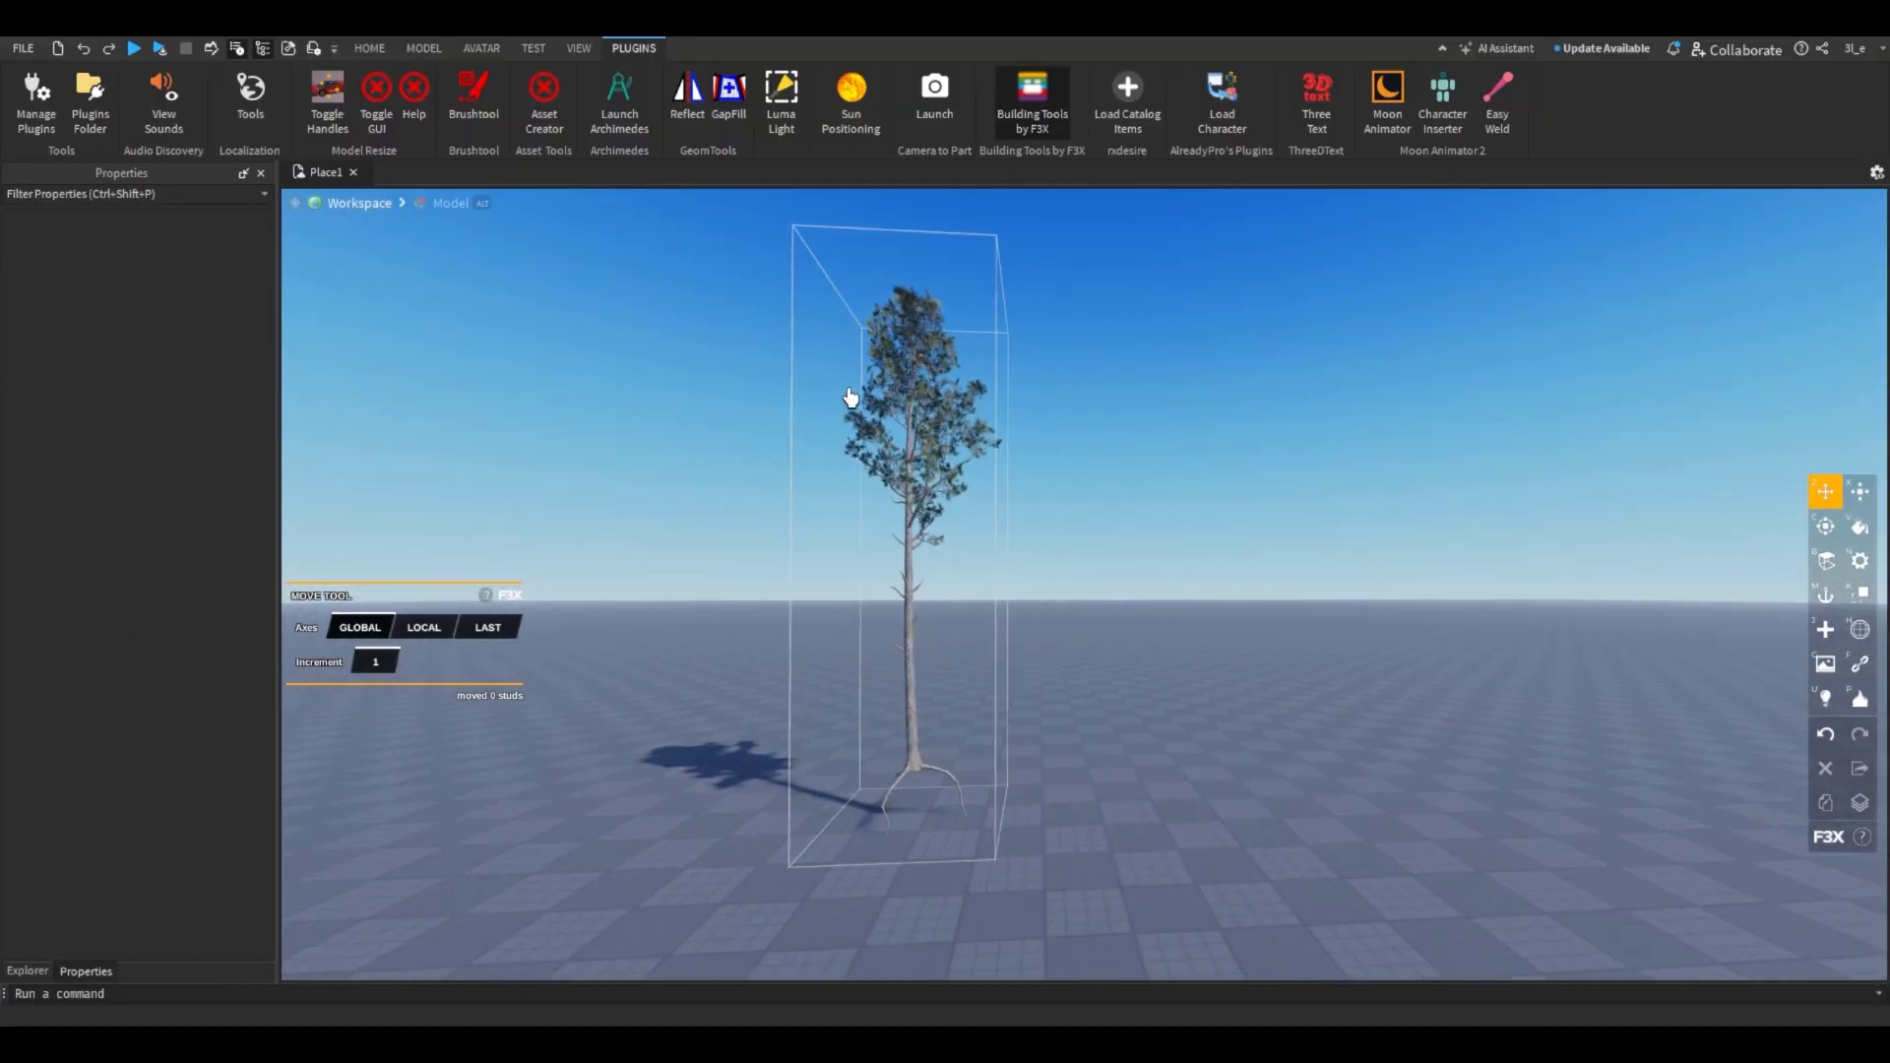
click(851, 397)
click(424, 48)
click(101, 93)
drag(837, 581, 832, 501)
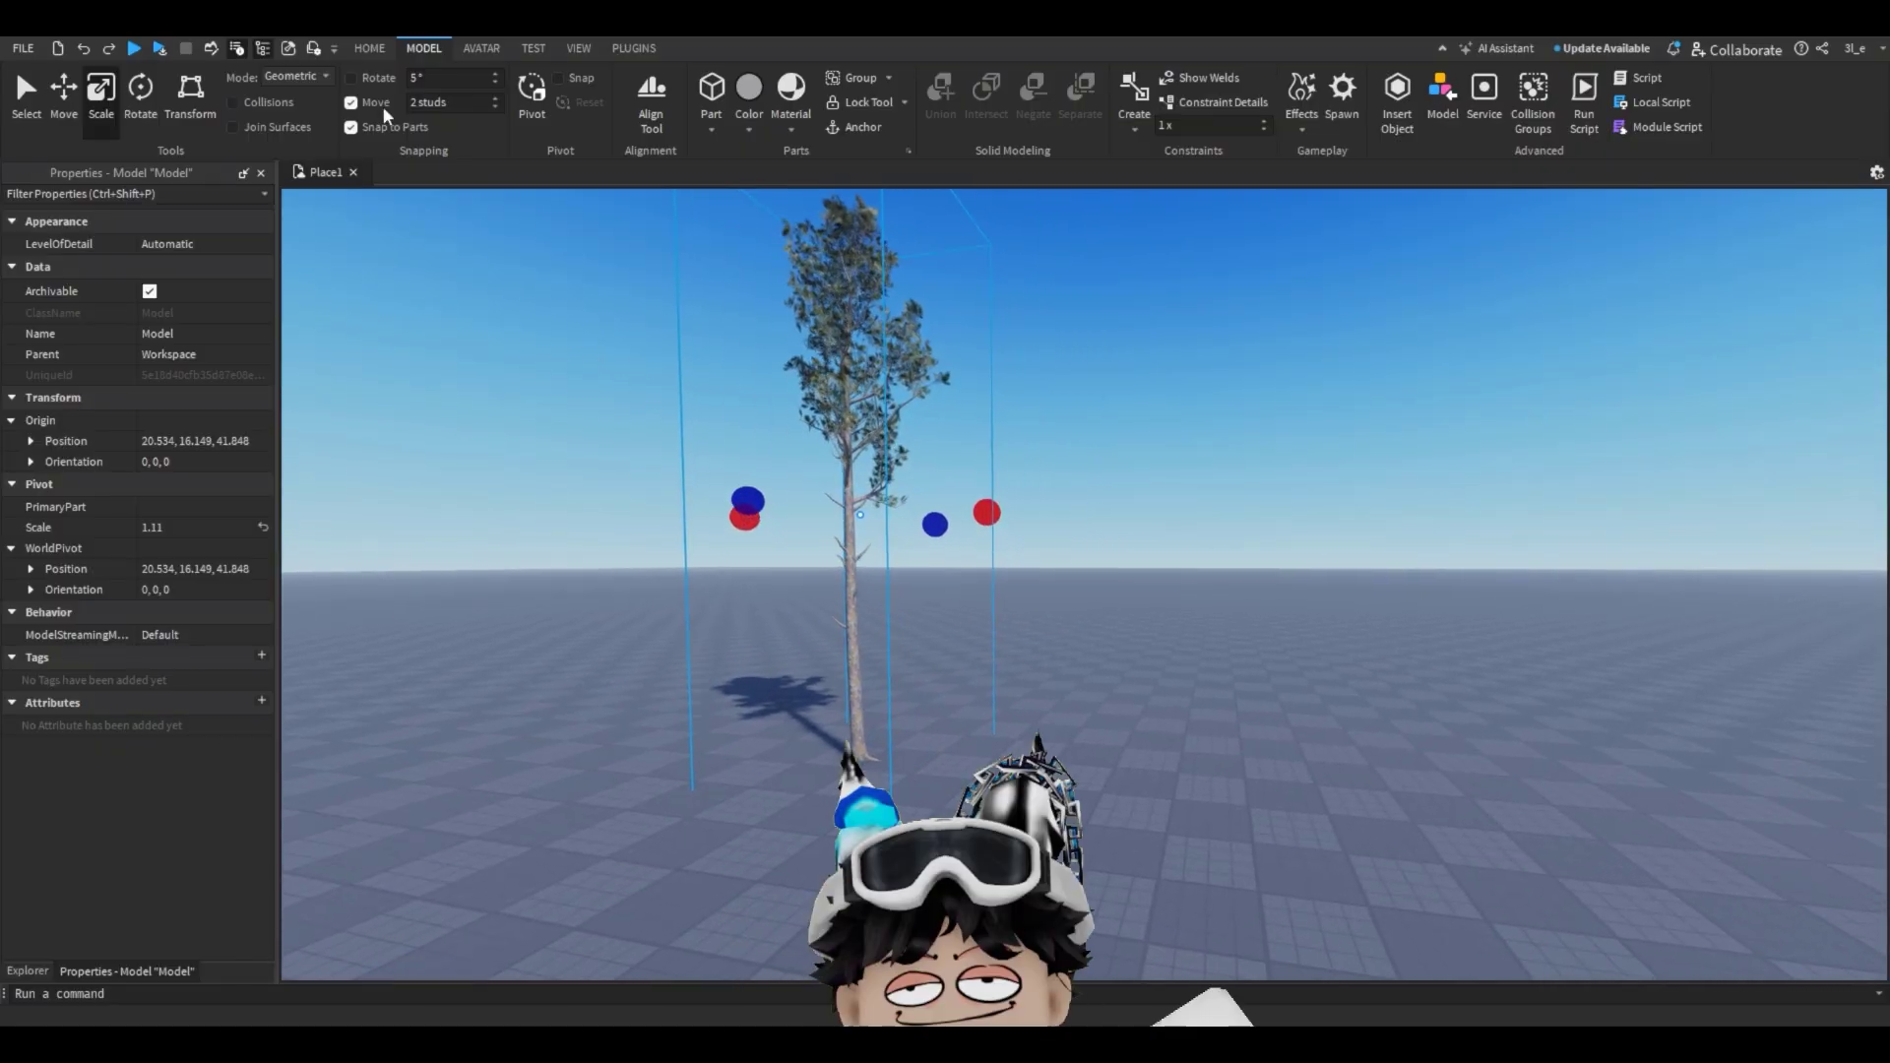
click(352, 102)
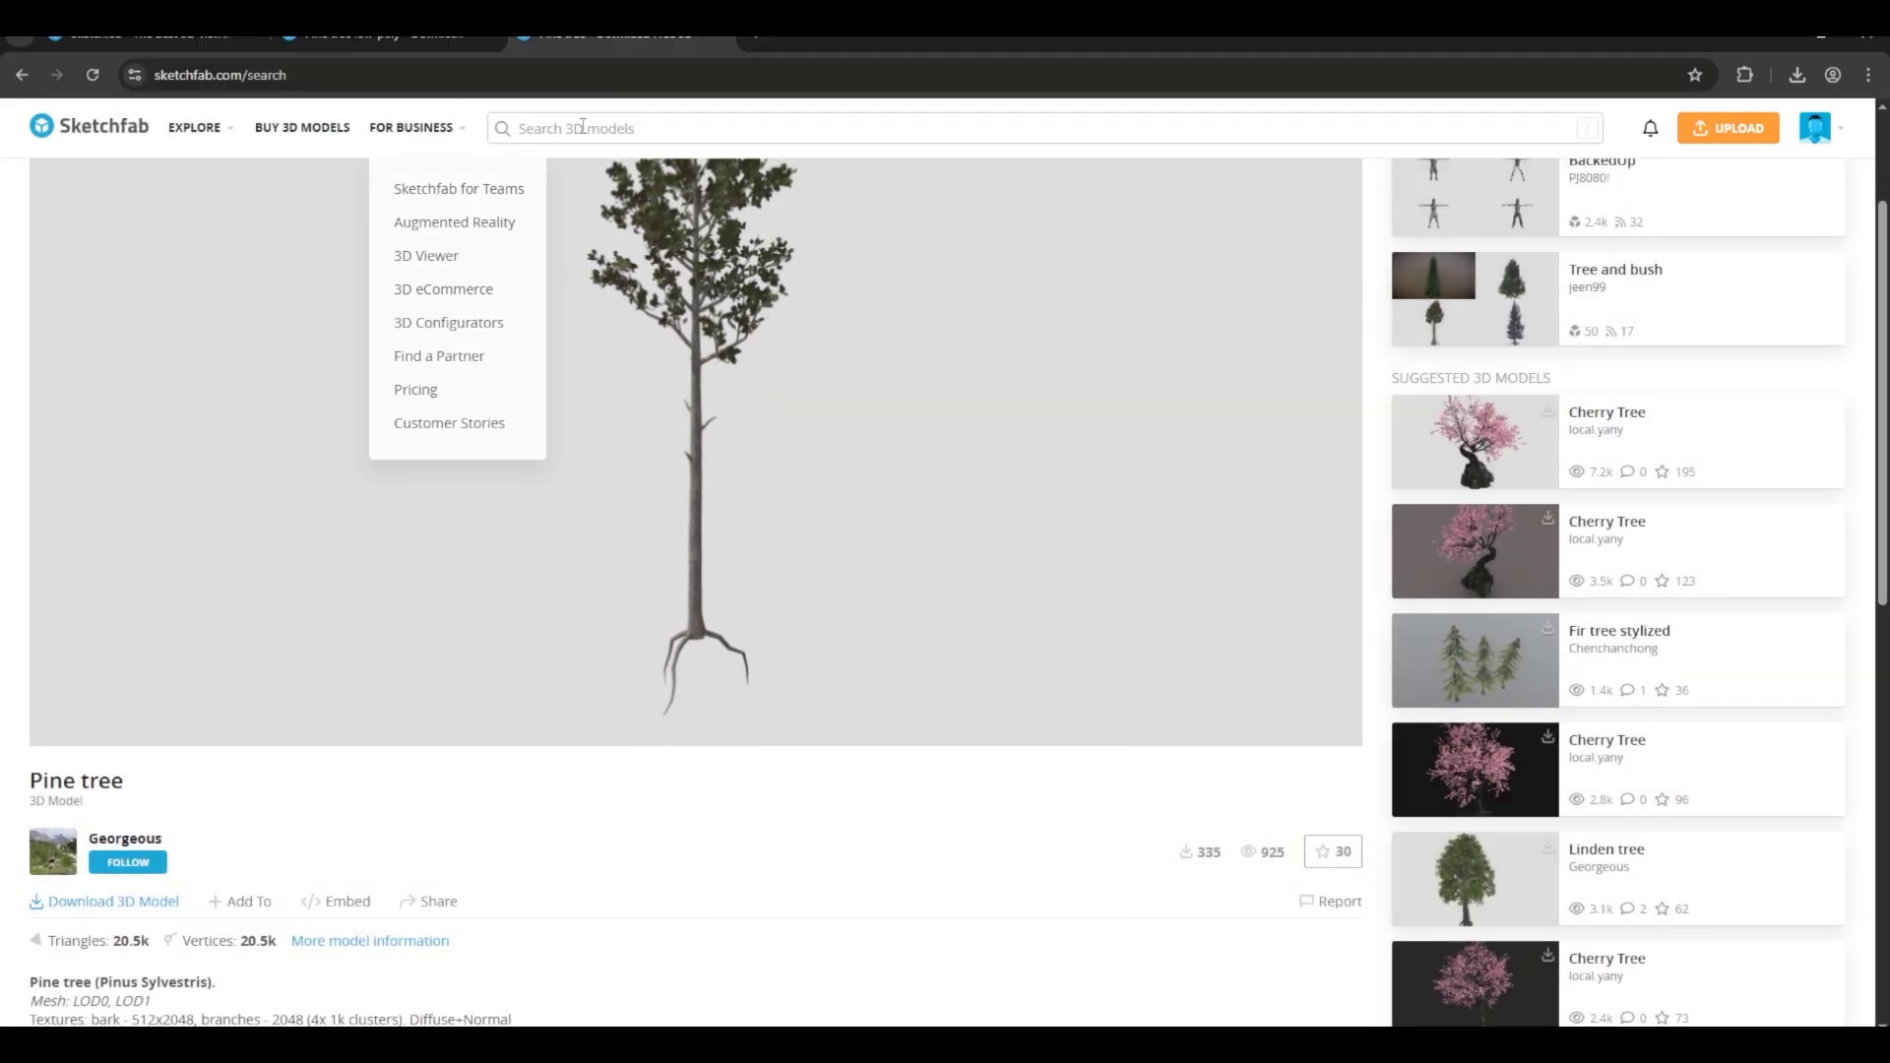
Step: Switch to Sketchfab, search for "growing trees", and download the Growing Tree model
click(583, 126)
text(growing trees)
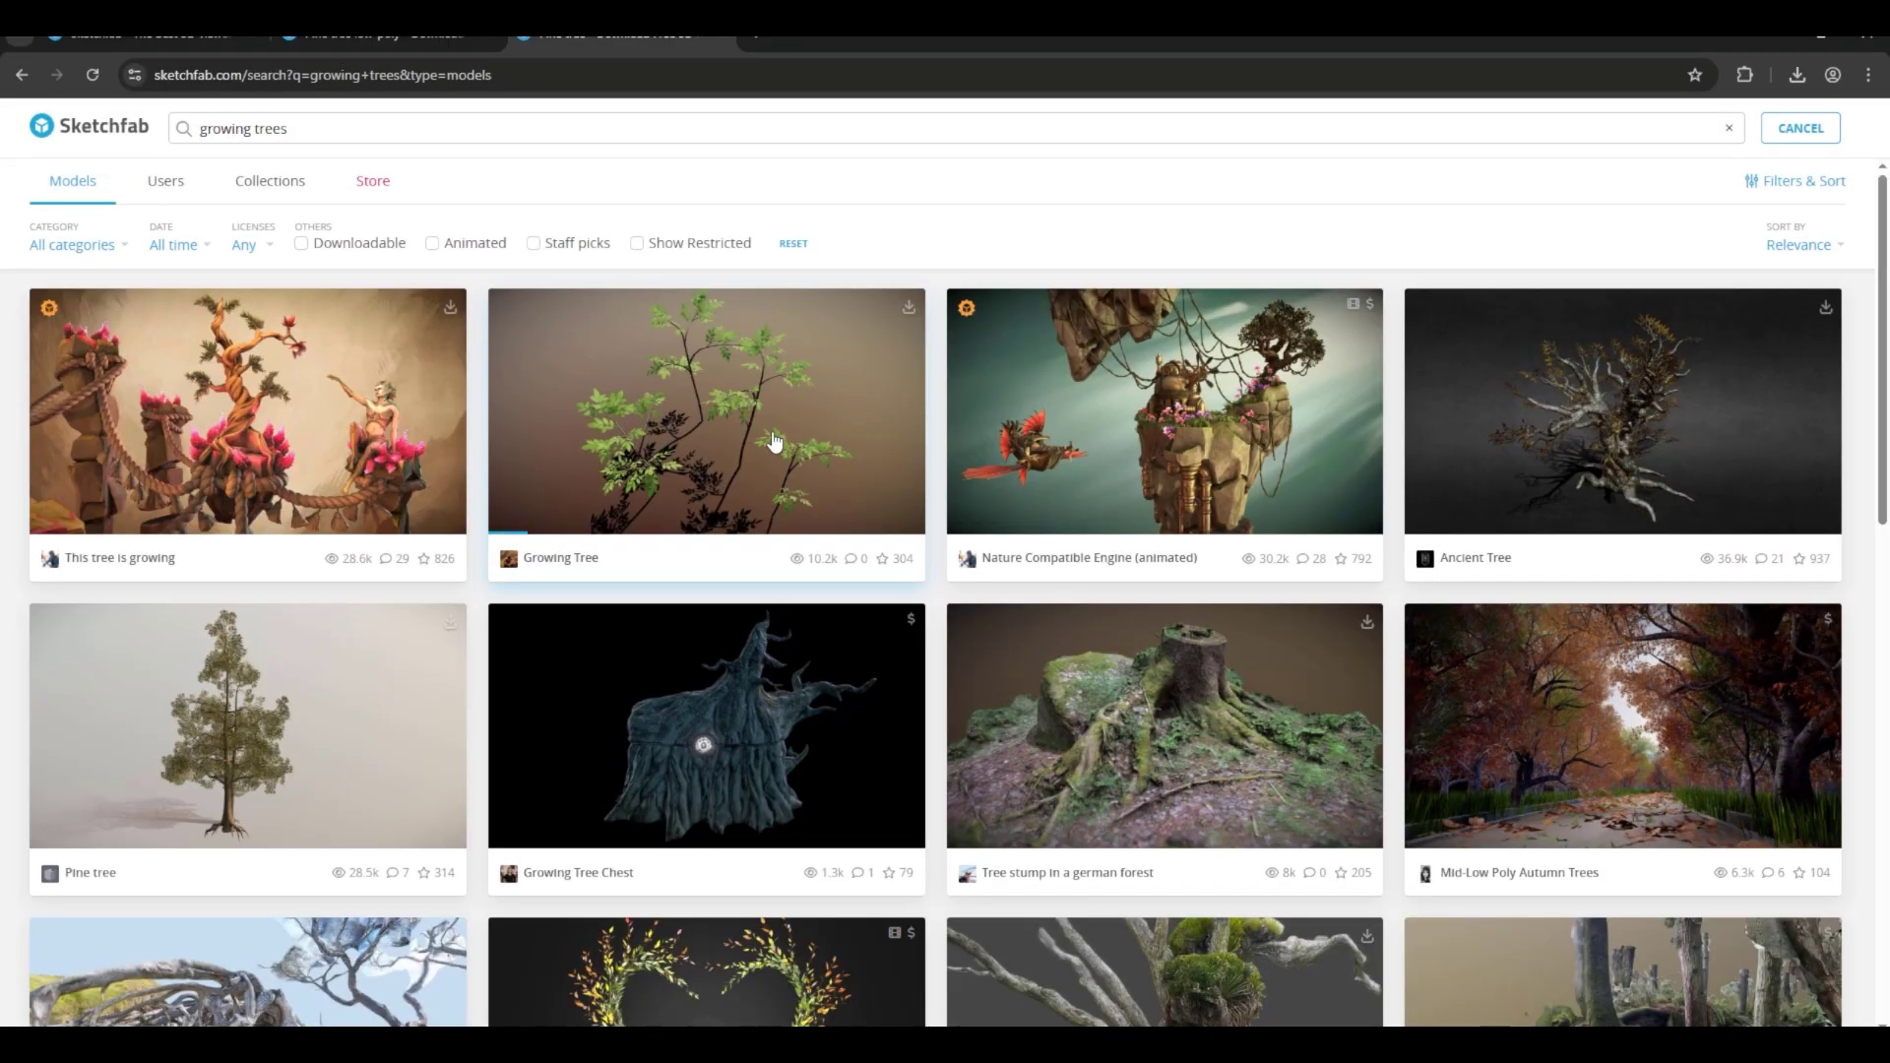
click(775, 442)
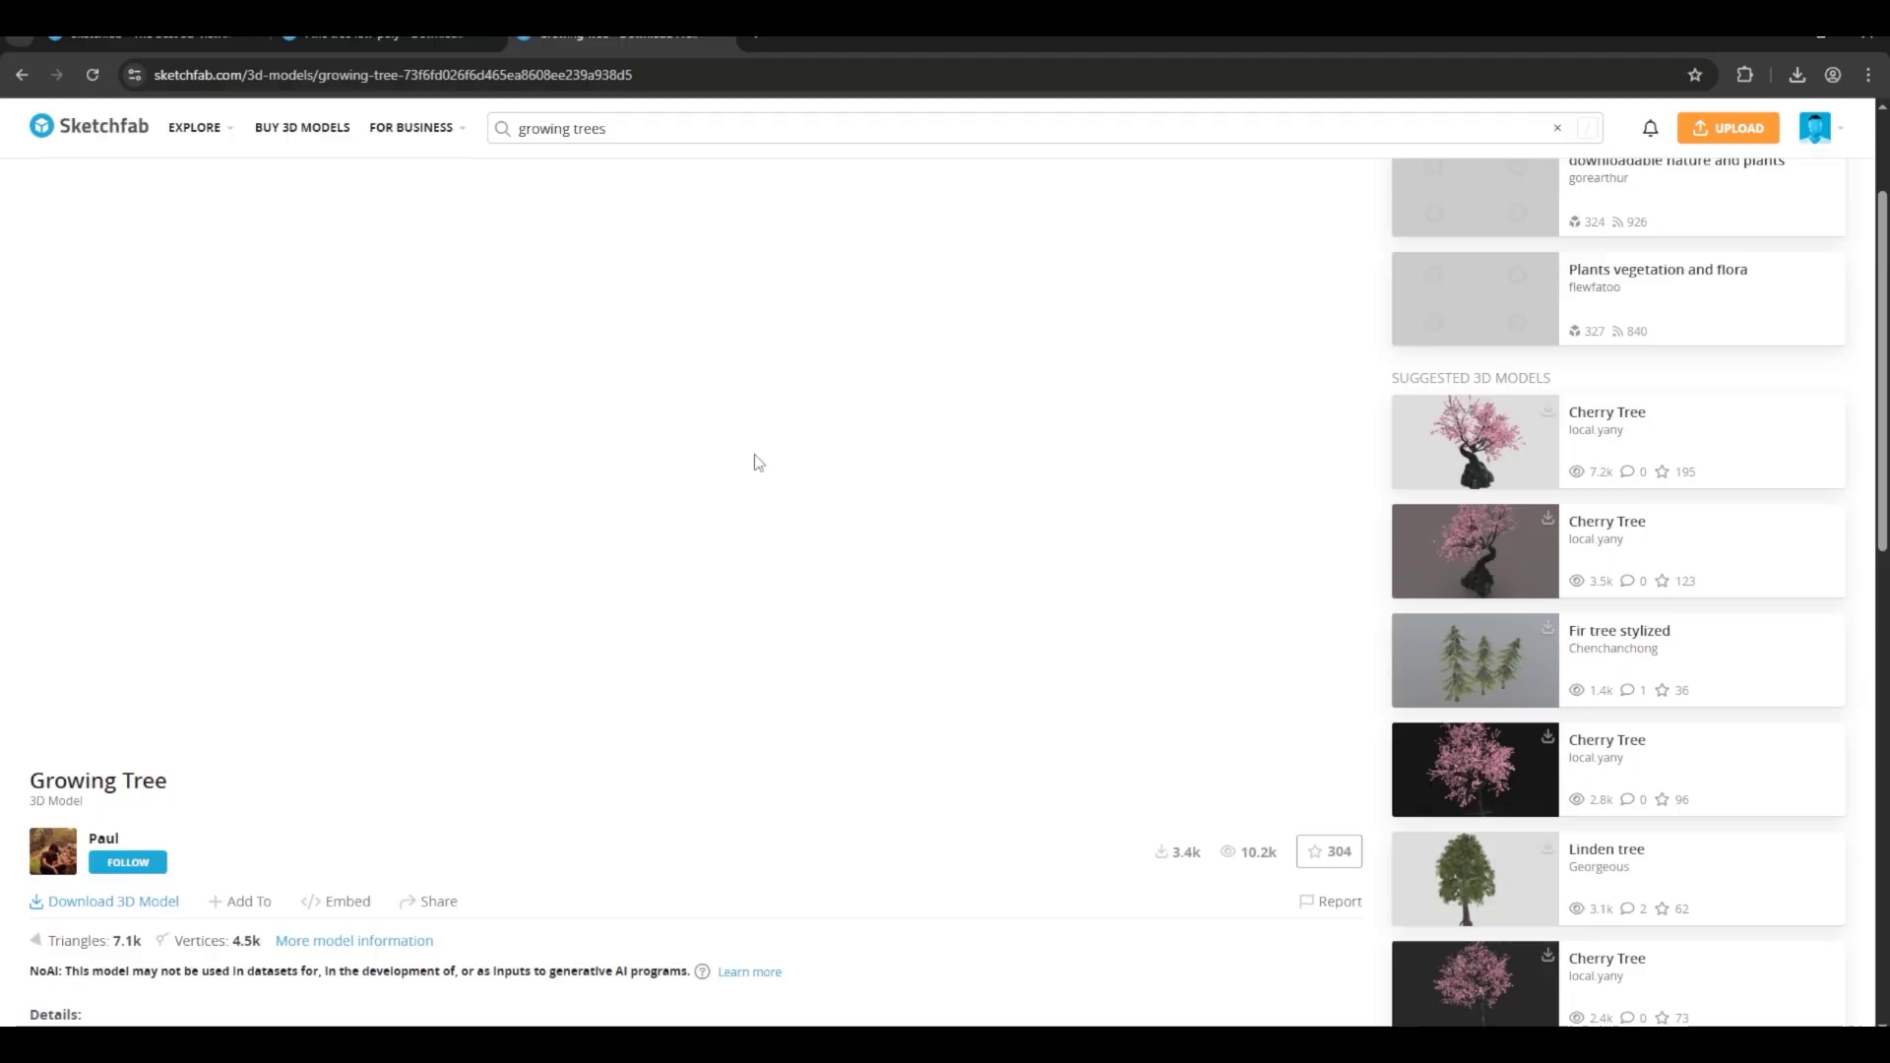
scroll(99, 845, down, 1)
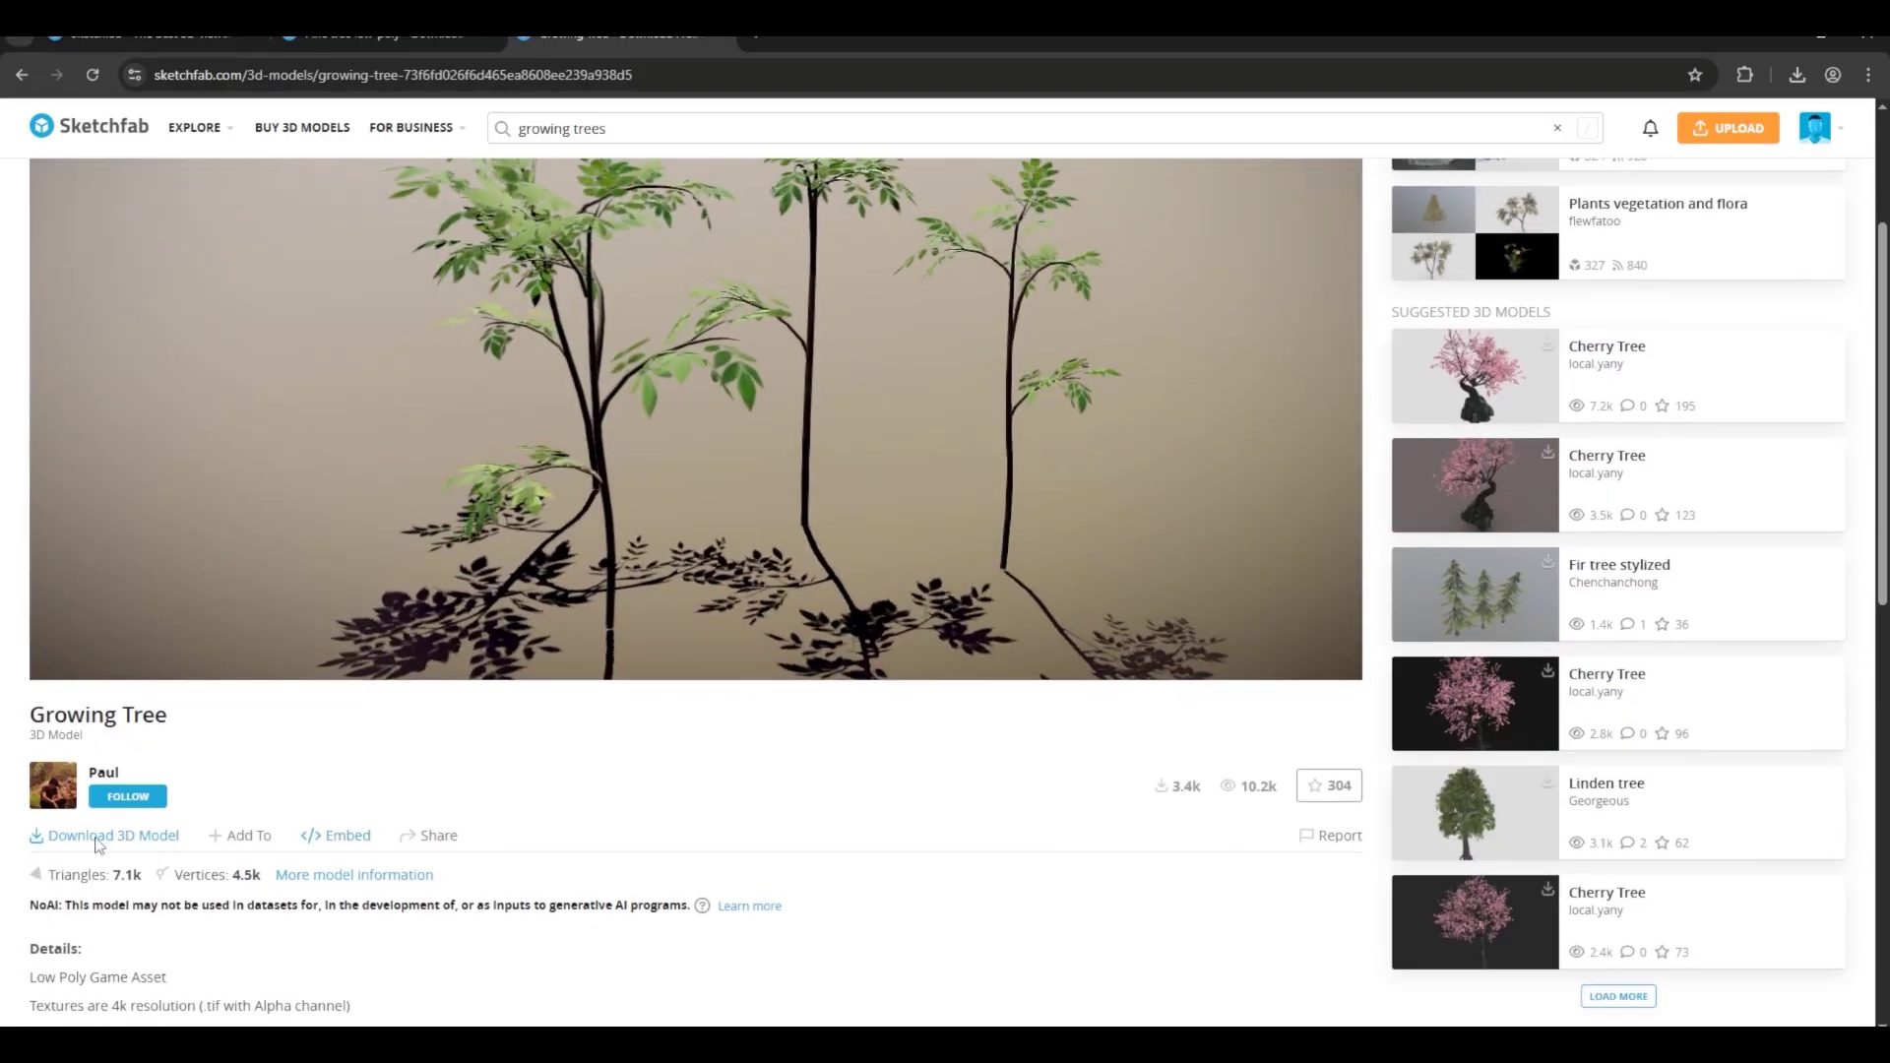
click(105, 839)
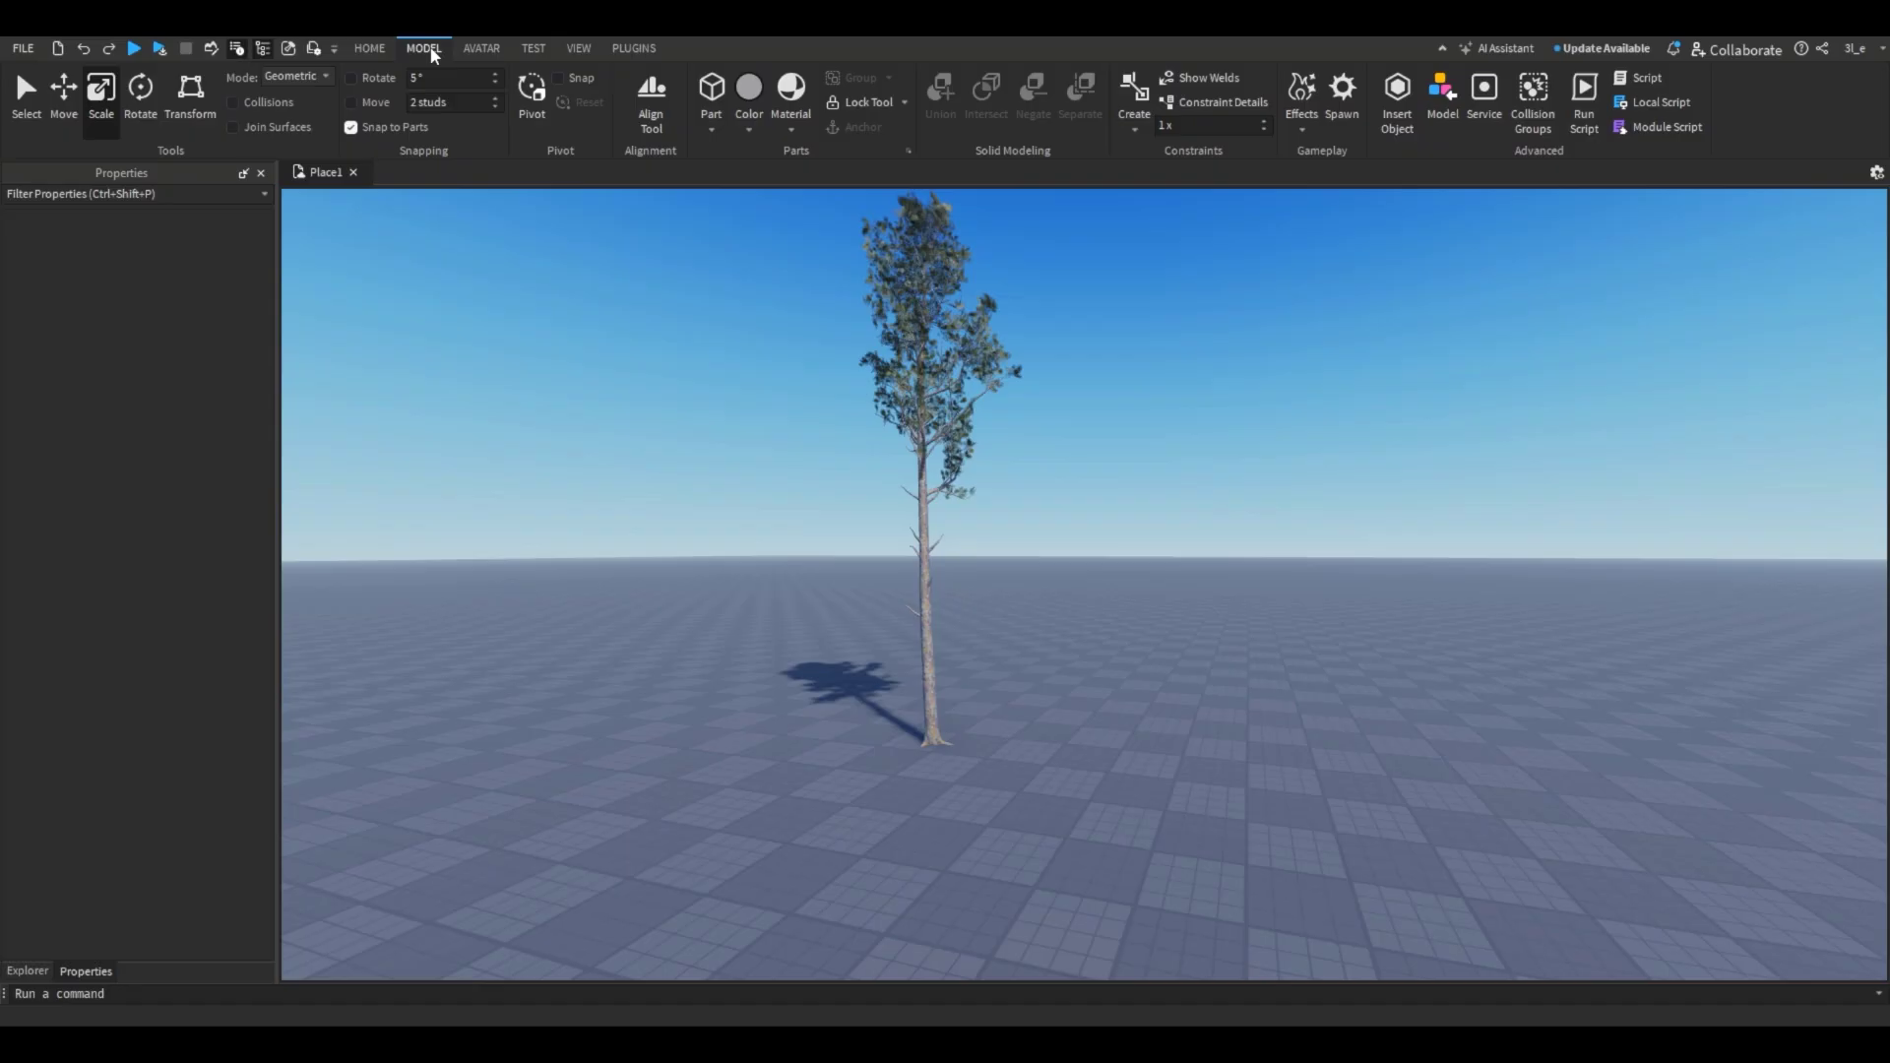
Step: Switch to Roblox Studio and import growing_tree.glb into the place beside the pine tree
click(370, 48)
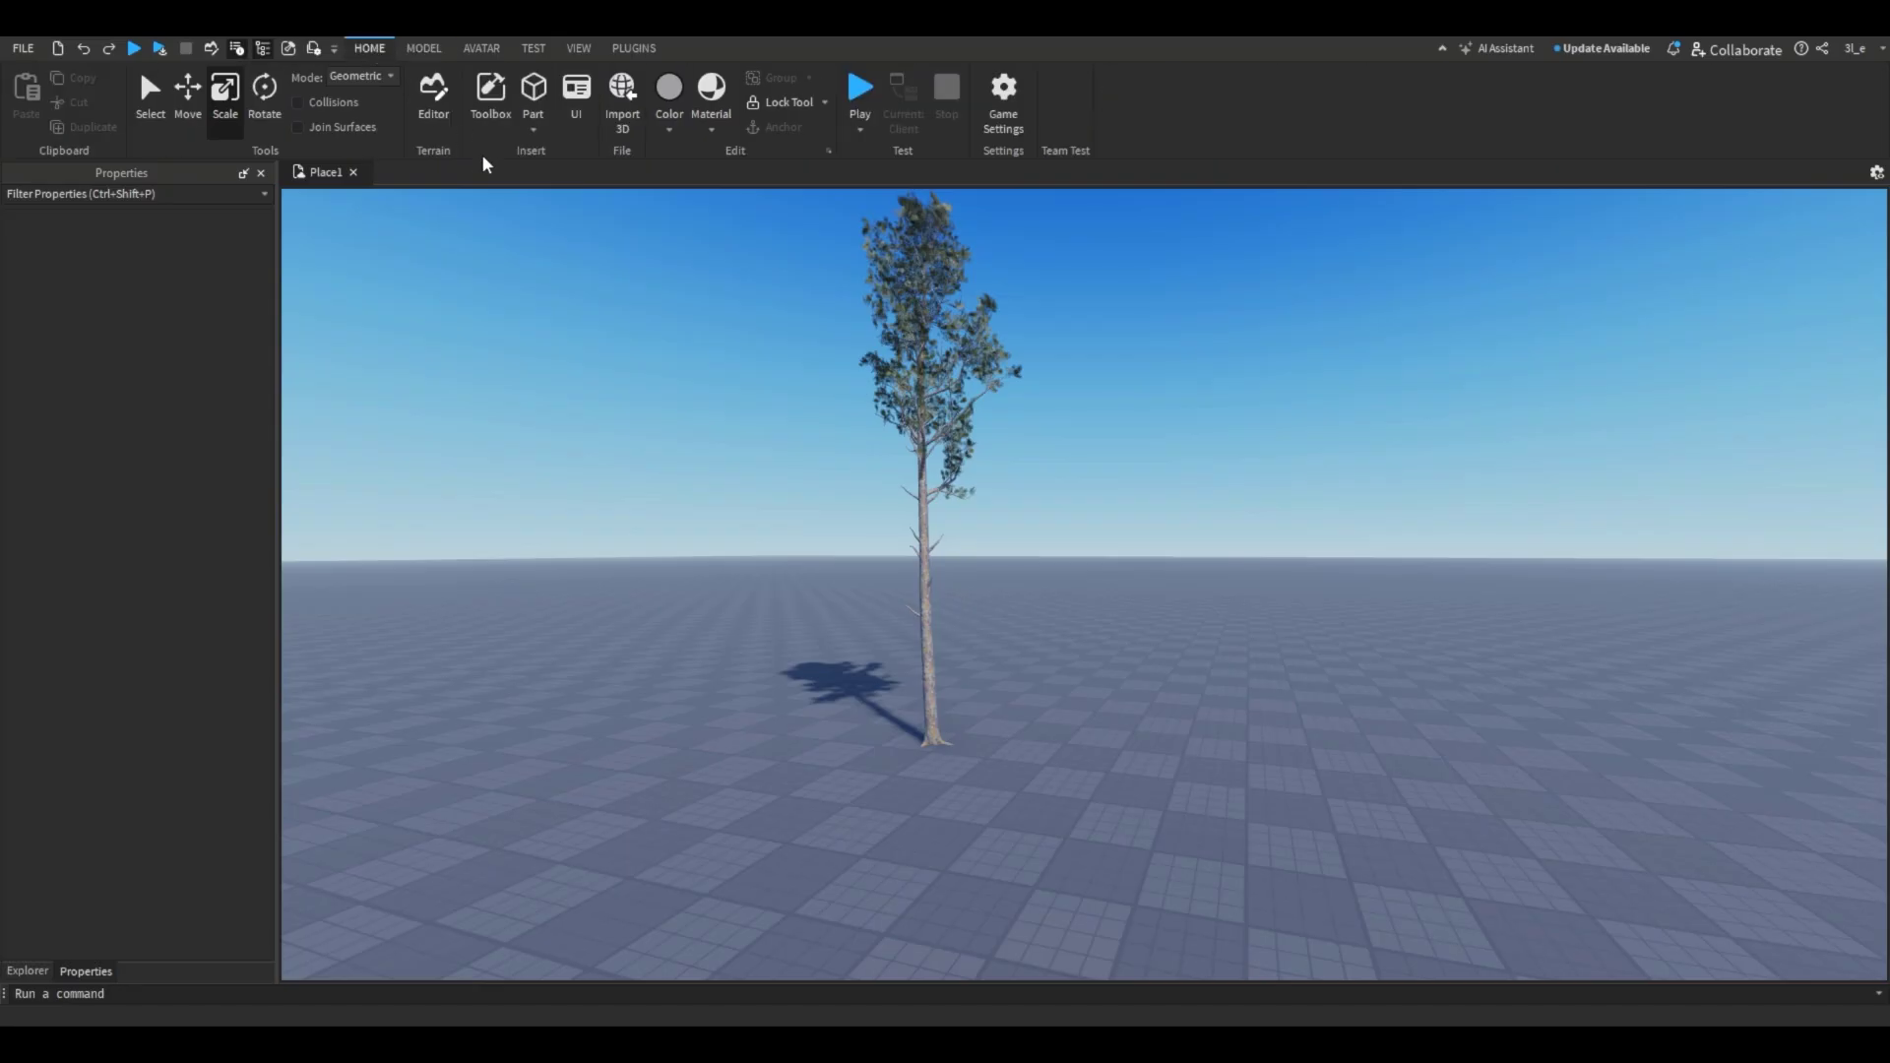
click(622, 94)
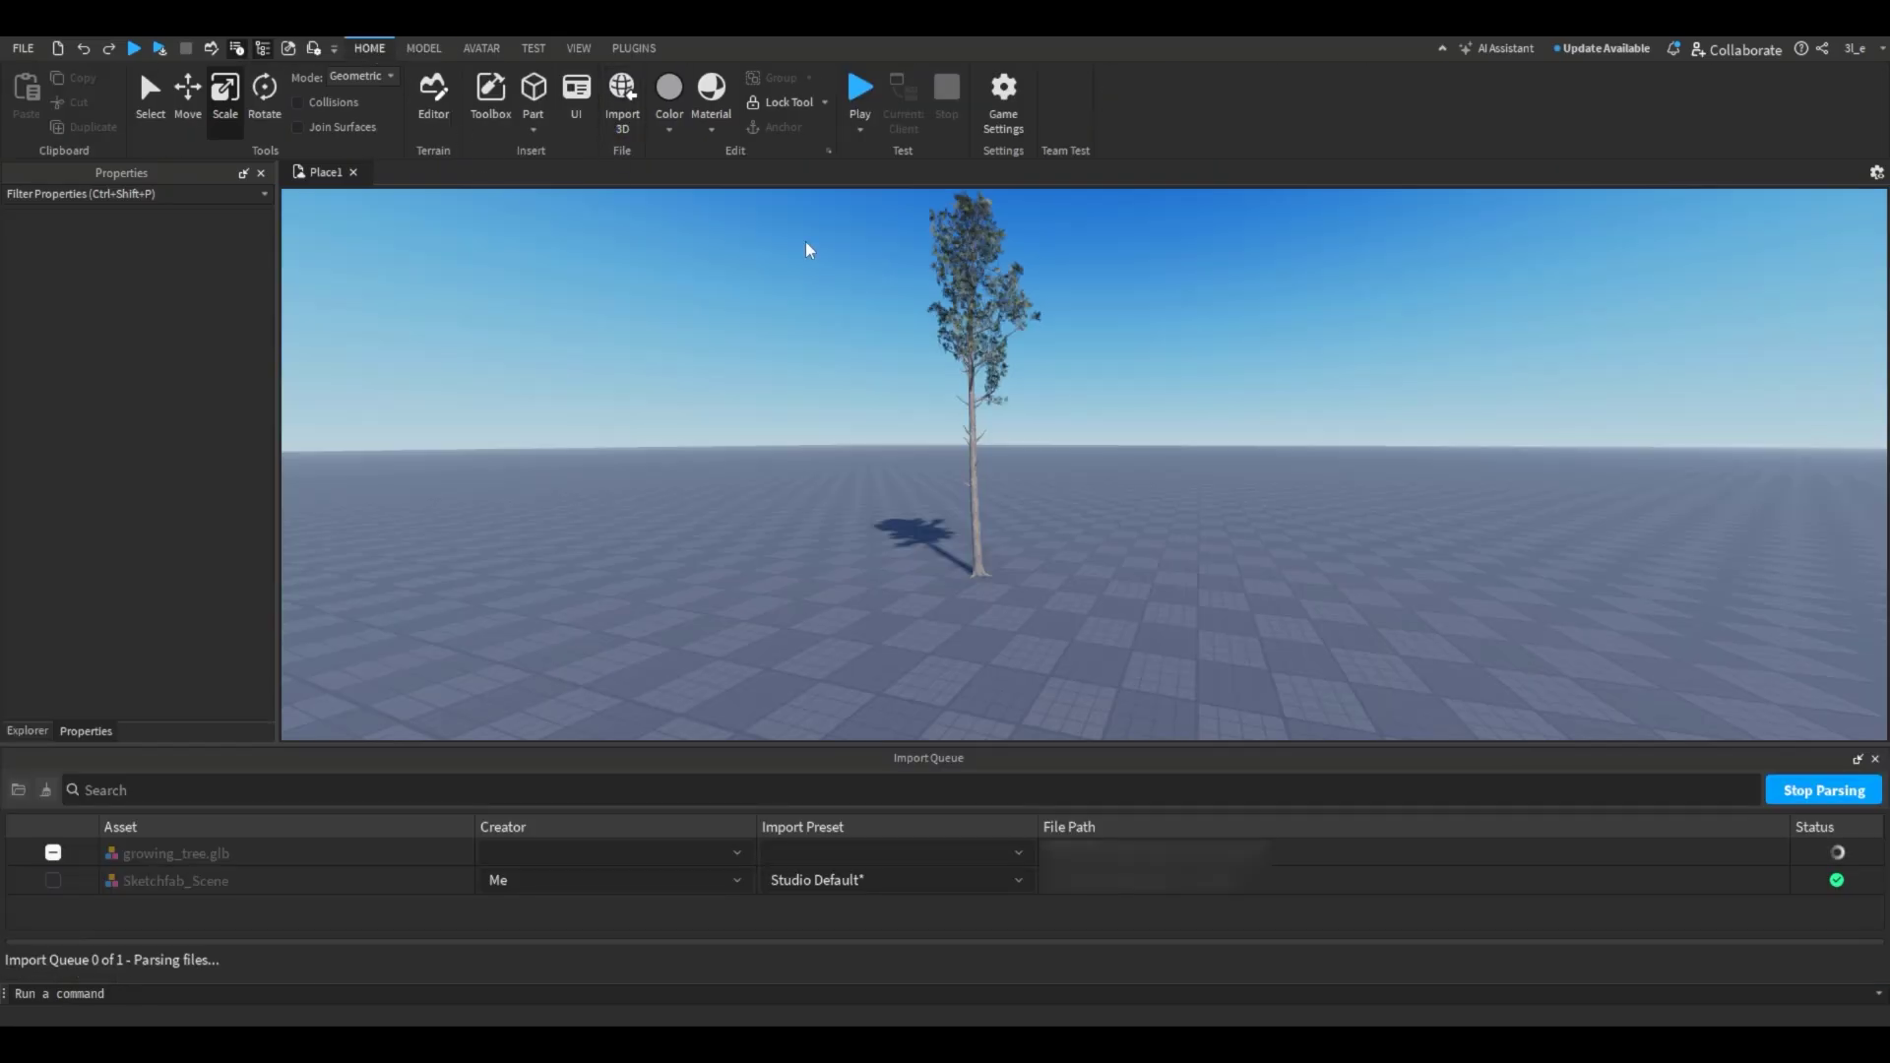
click(261, 173)
scroll(965, 633, up, 3)
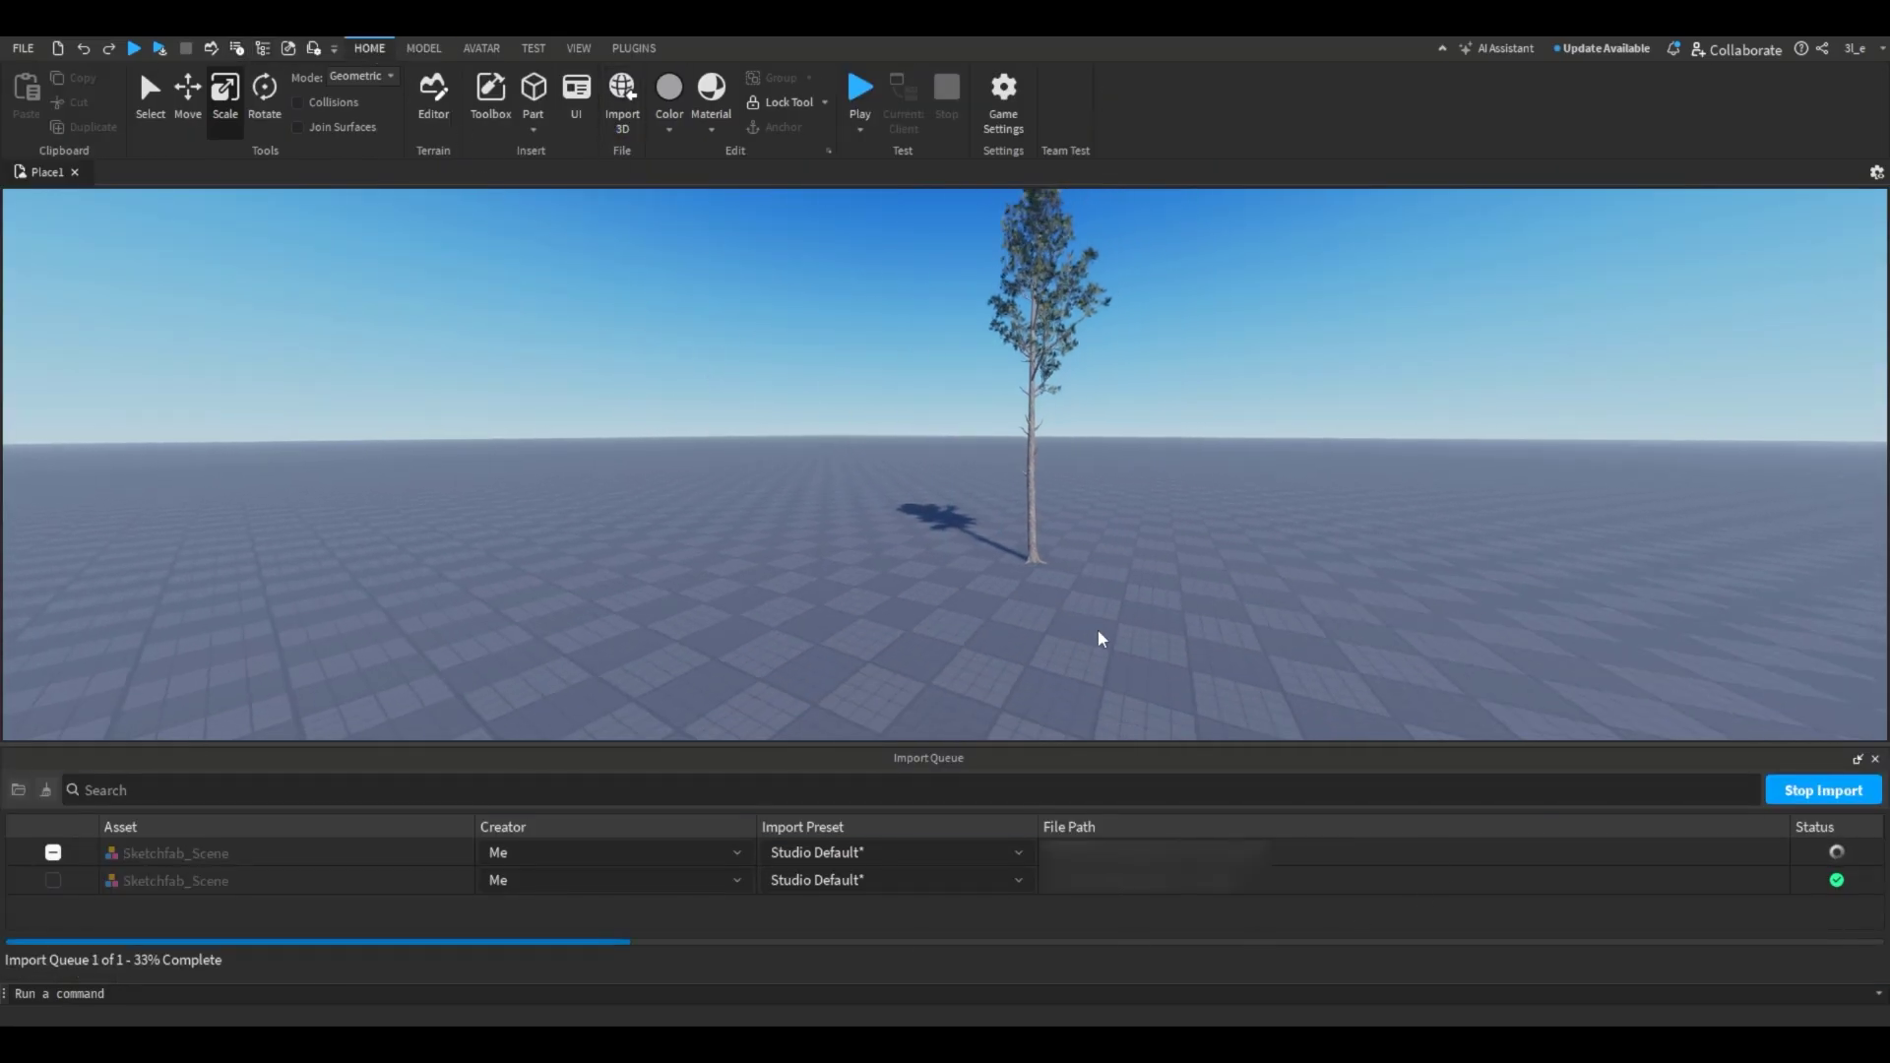
scroll(1073, 635, down, 5)
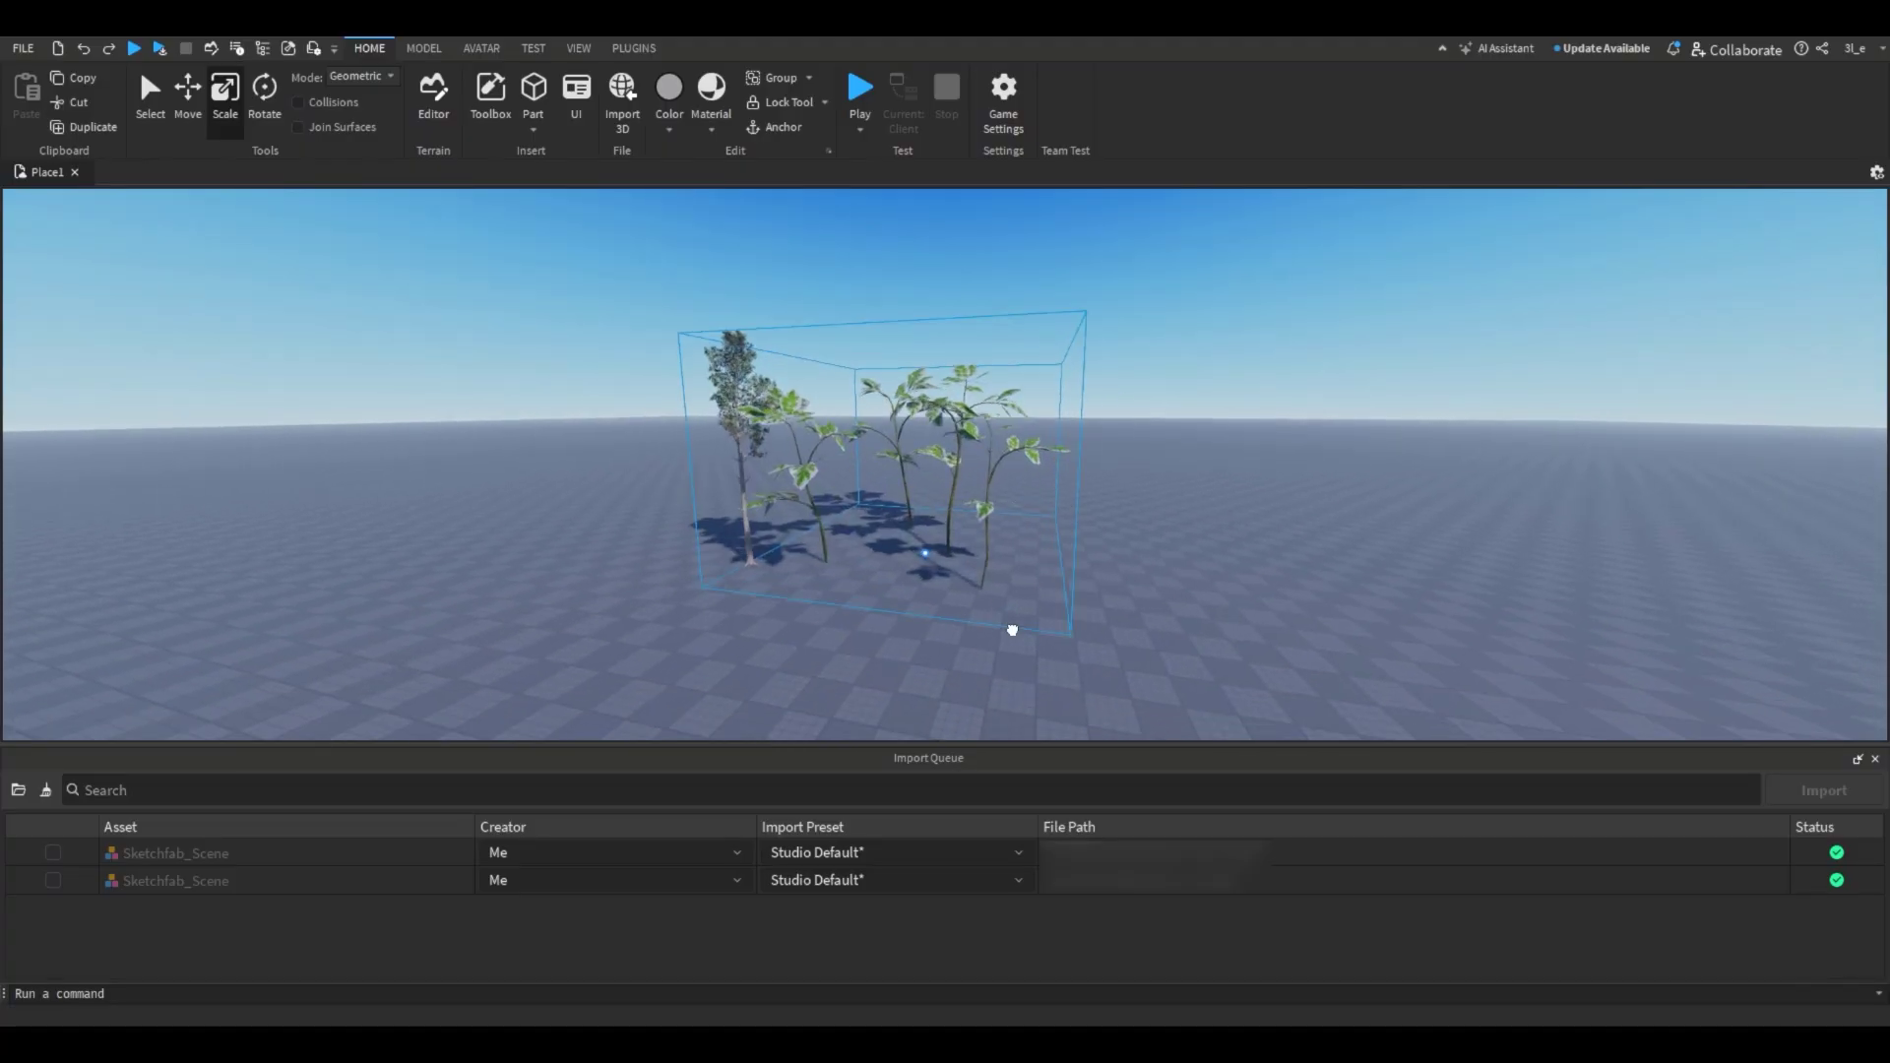
Step: Inspect the leaves of the imported growing tree up close, scale the model down beside the pine, and close the import queue
scroll(1012, 630, up, 10)
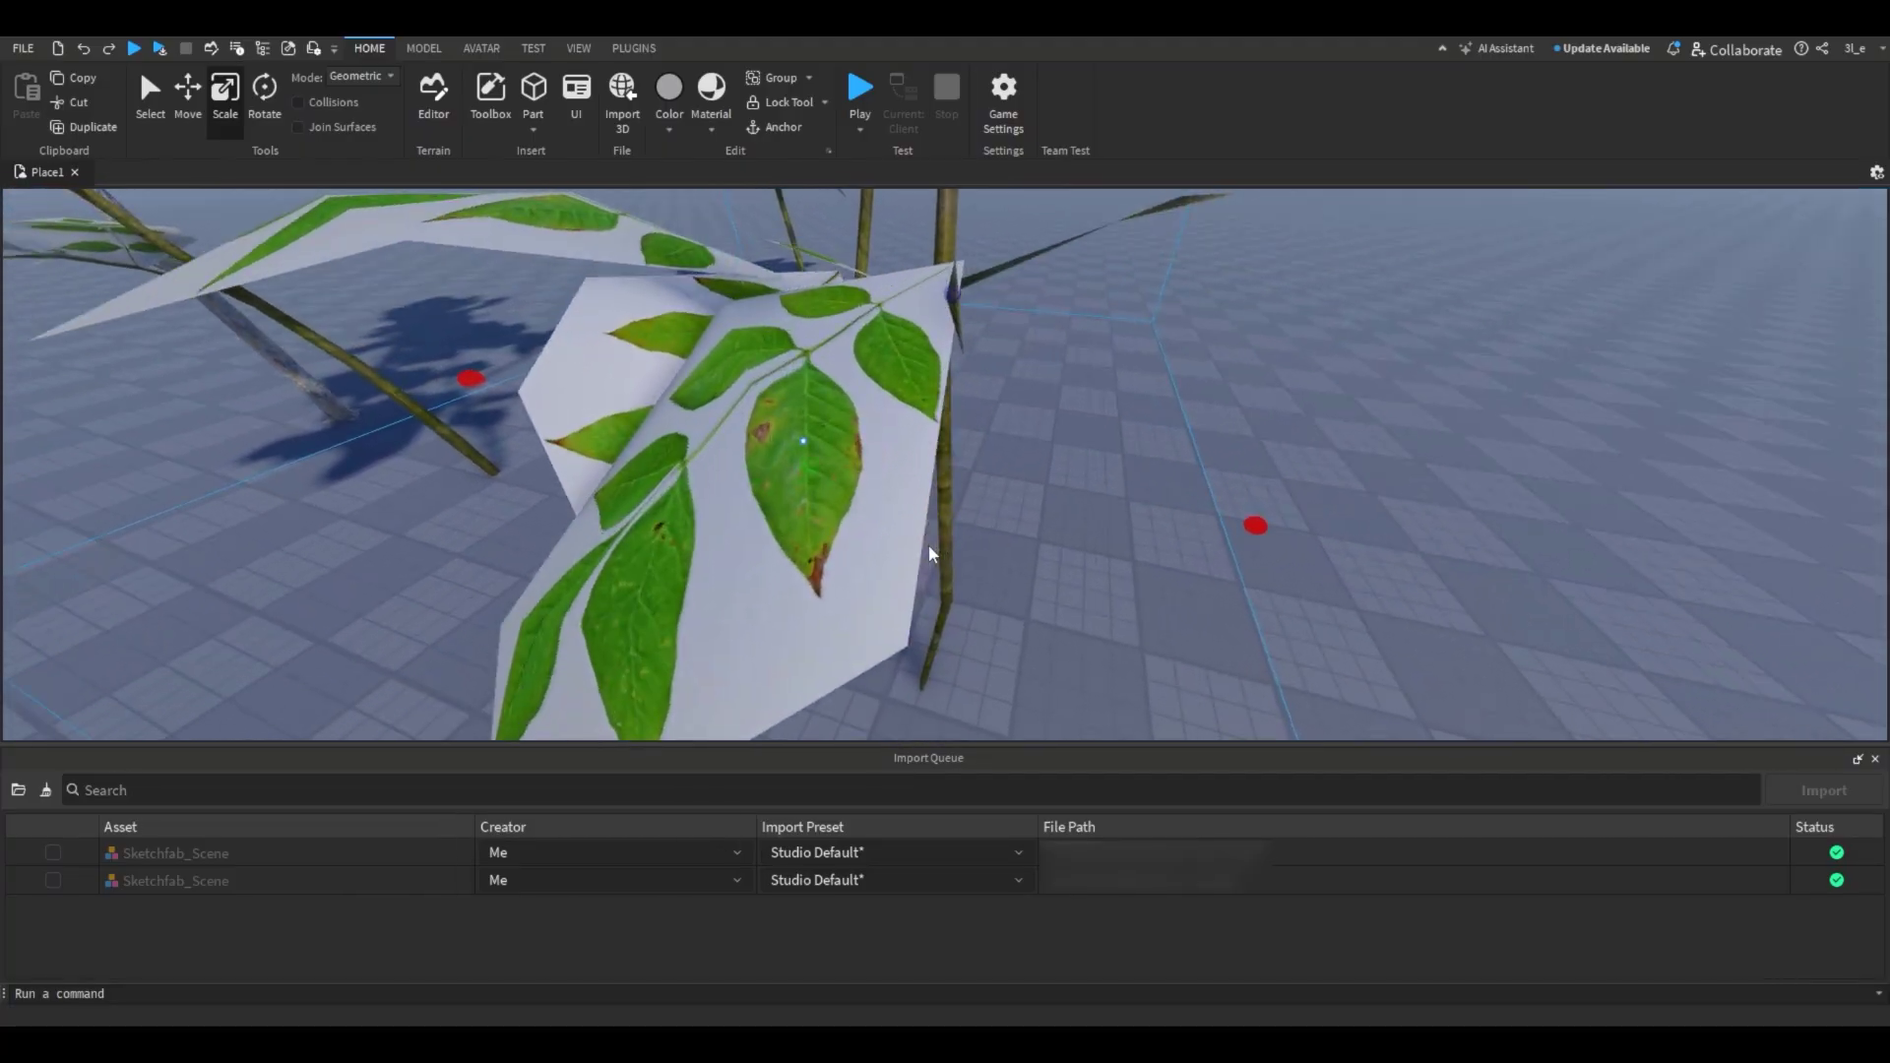
scroll(890, 611, down, 2)
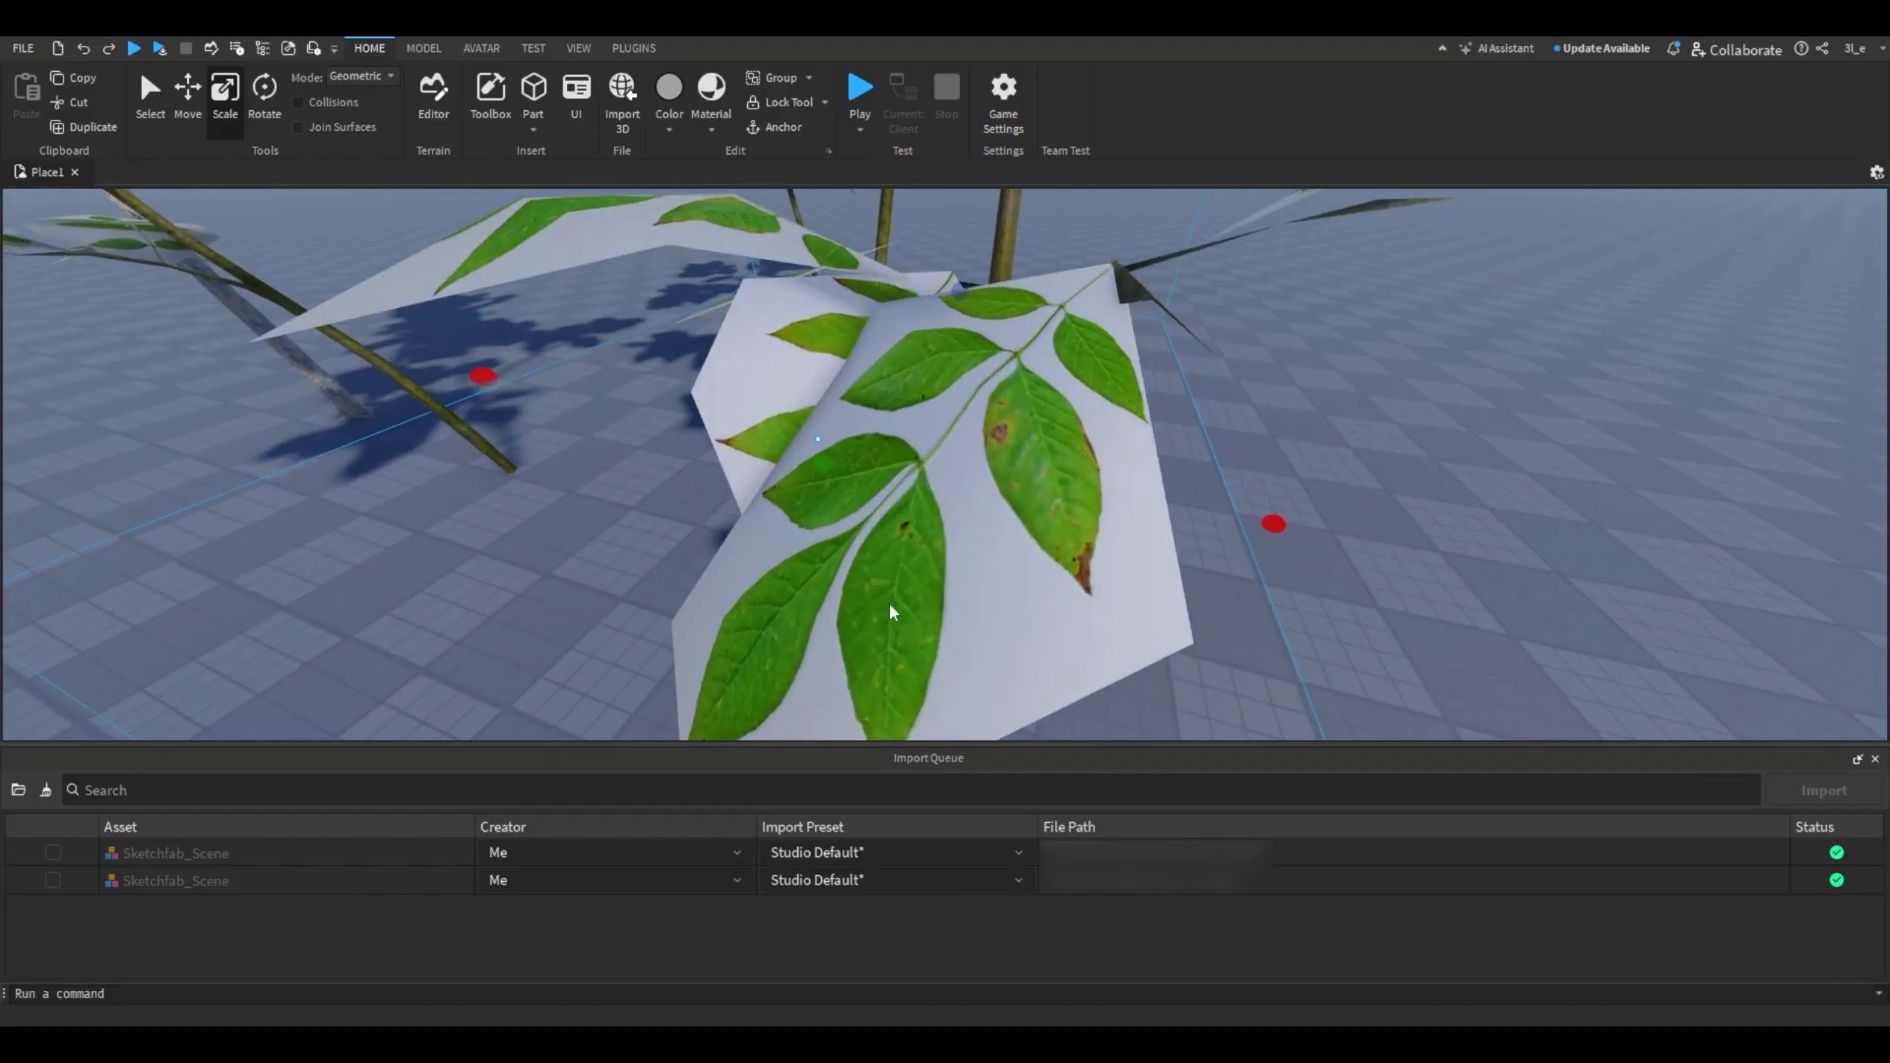
scroll(936, 498, down, 10)
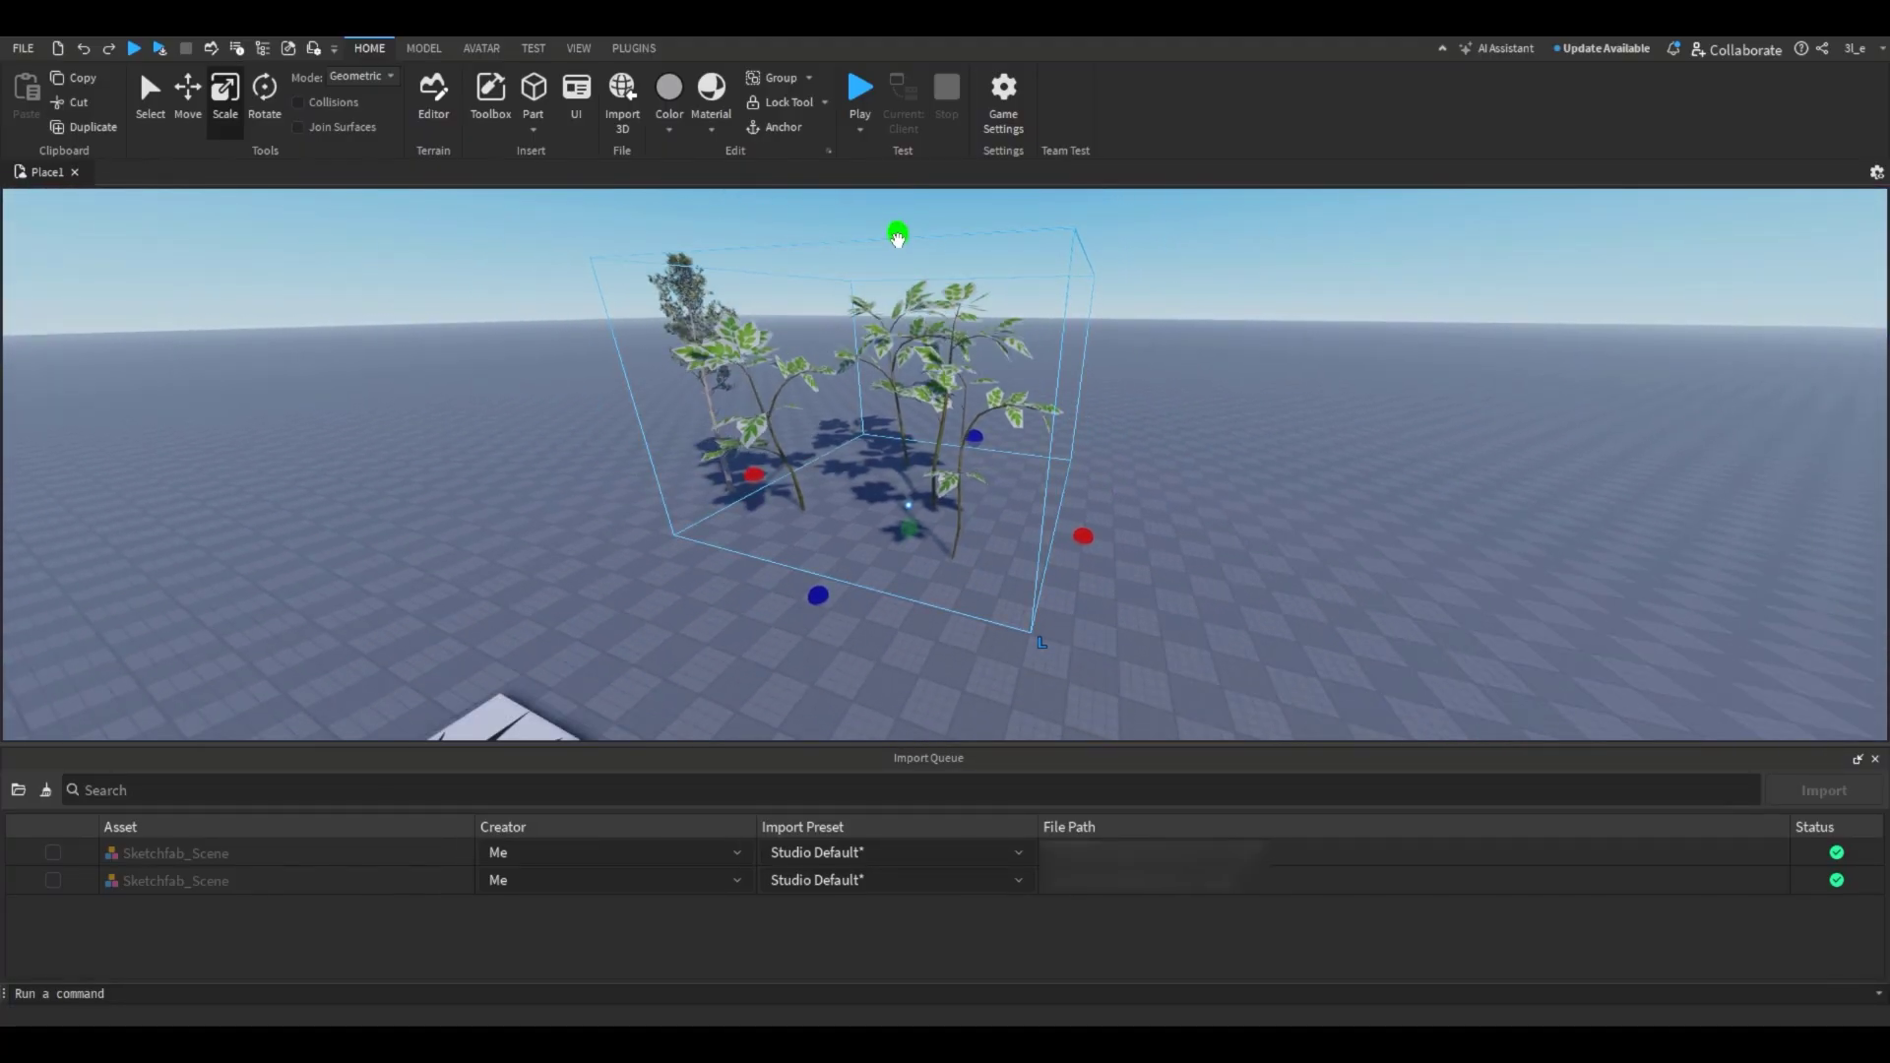
drag(871, 259, 894, 462)
click(1876, 760)
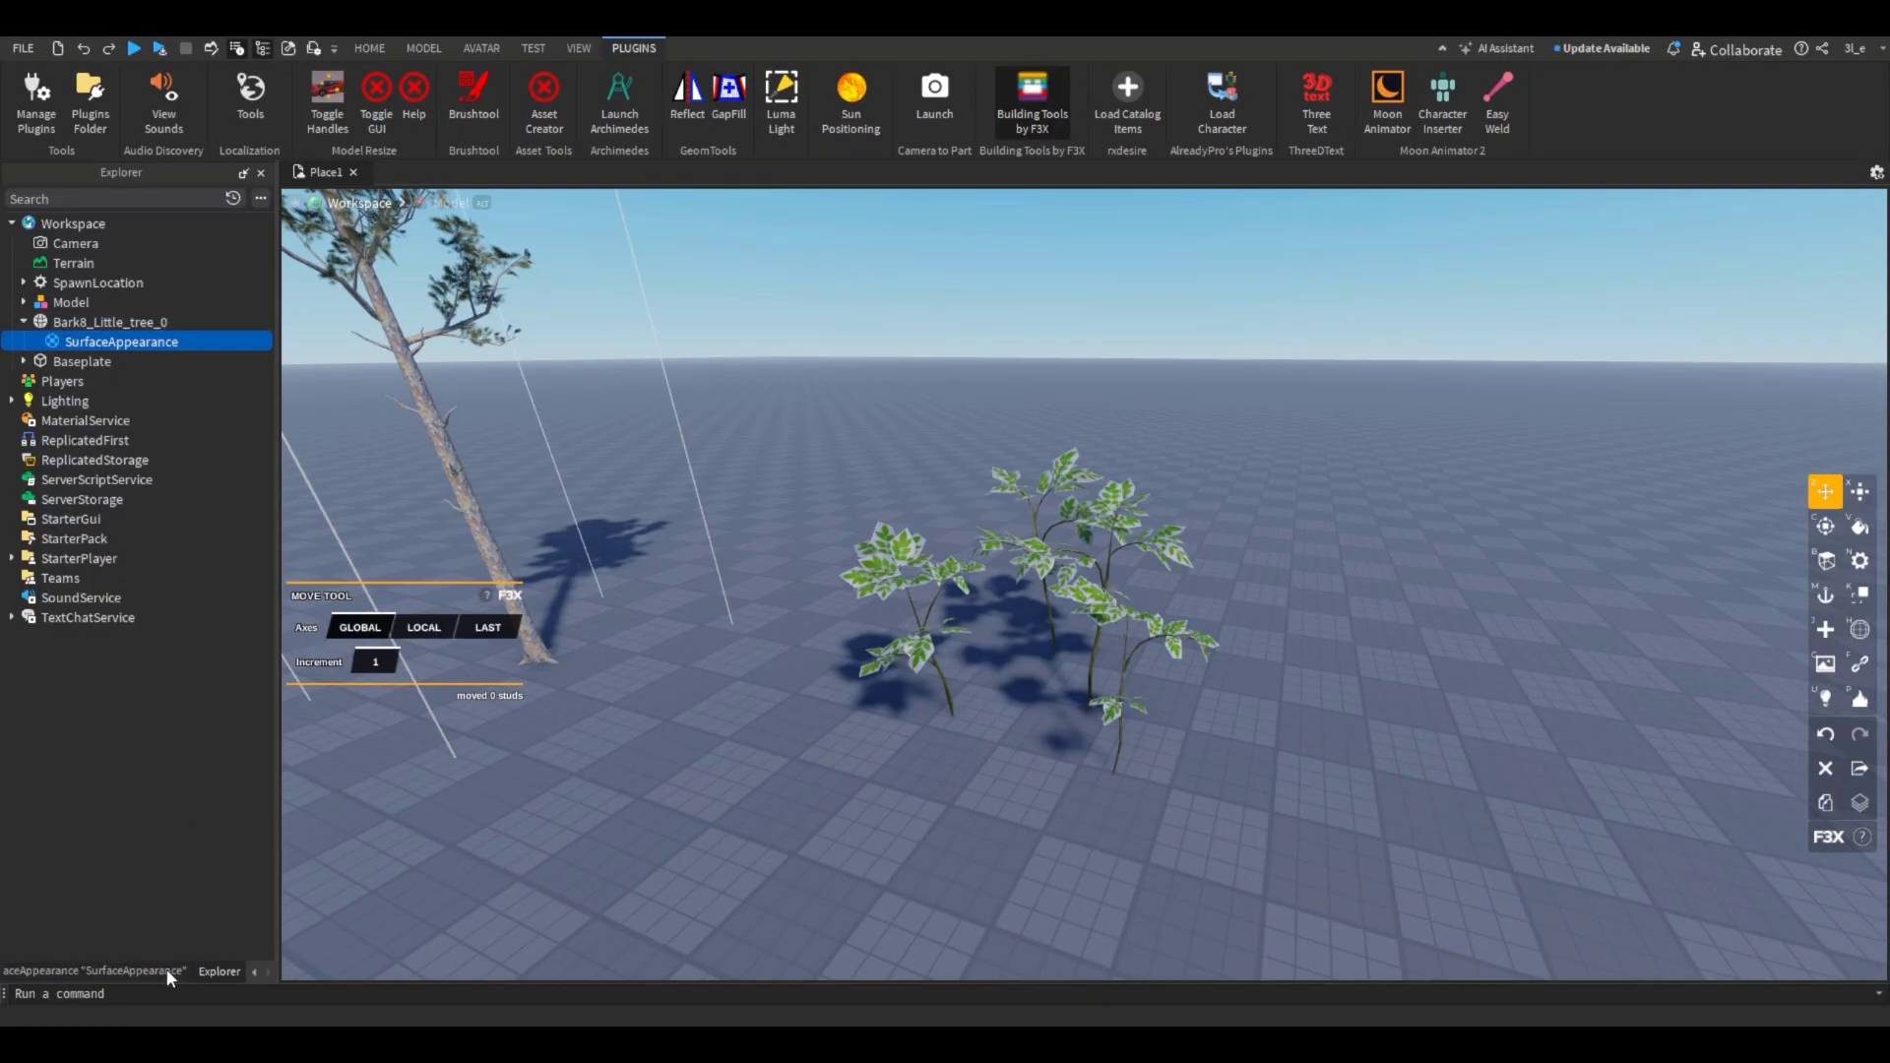
Step: Change the AlphaMode of the growing tree's SurfaceAppearance to make the white background of its leaves transparent
click(167, 969)
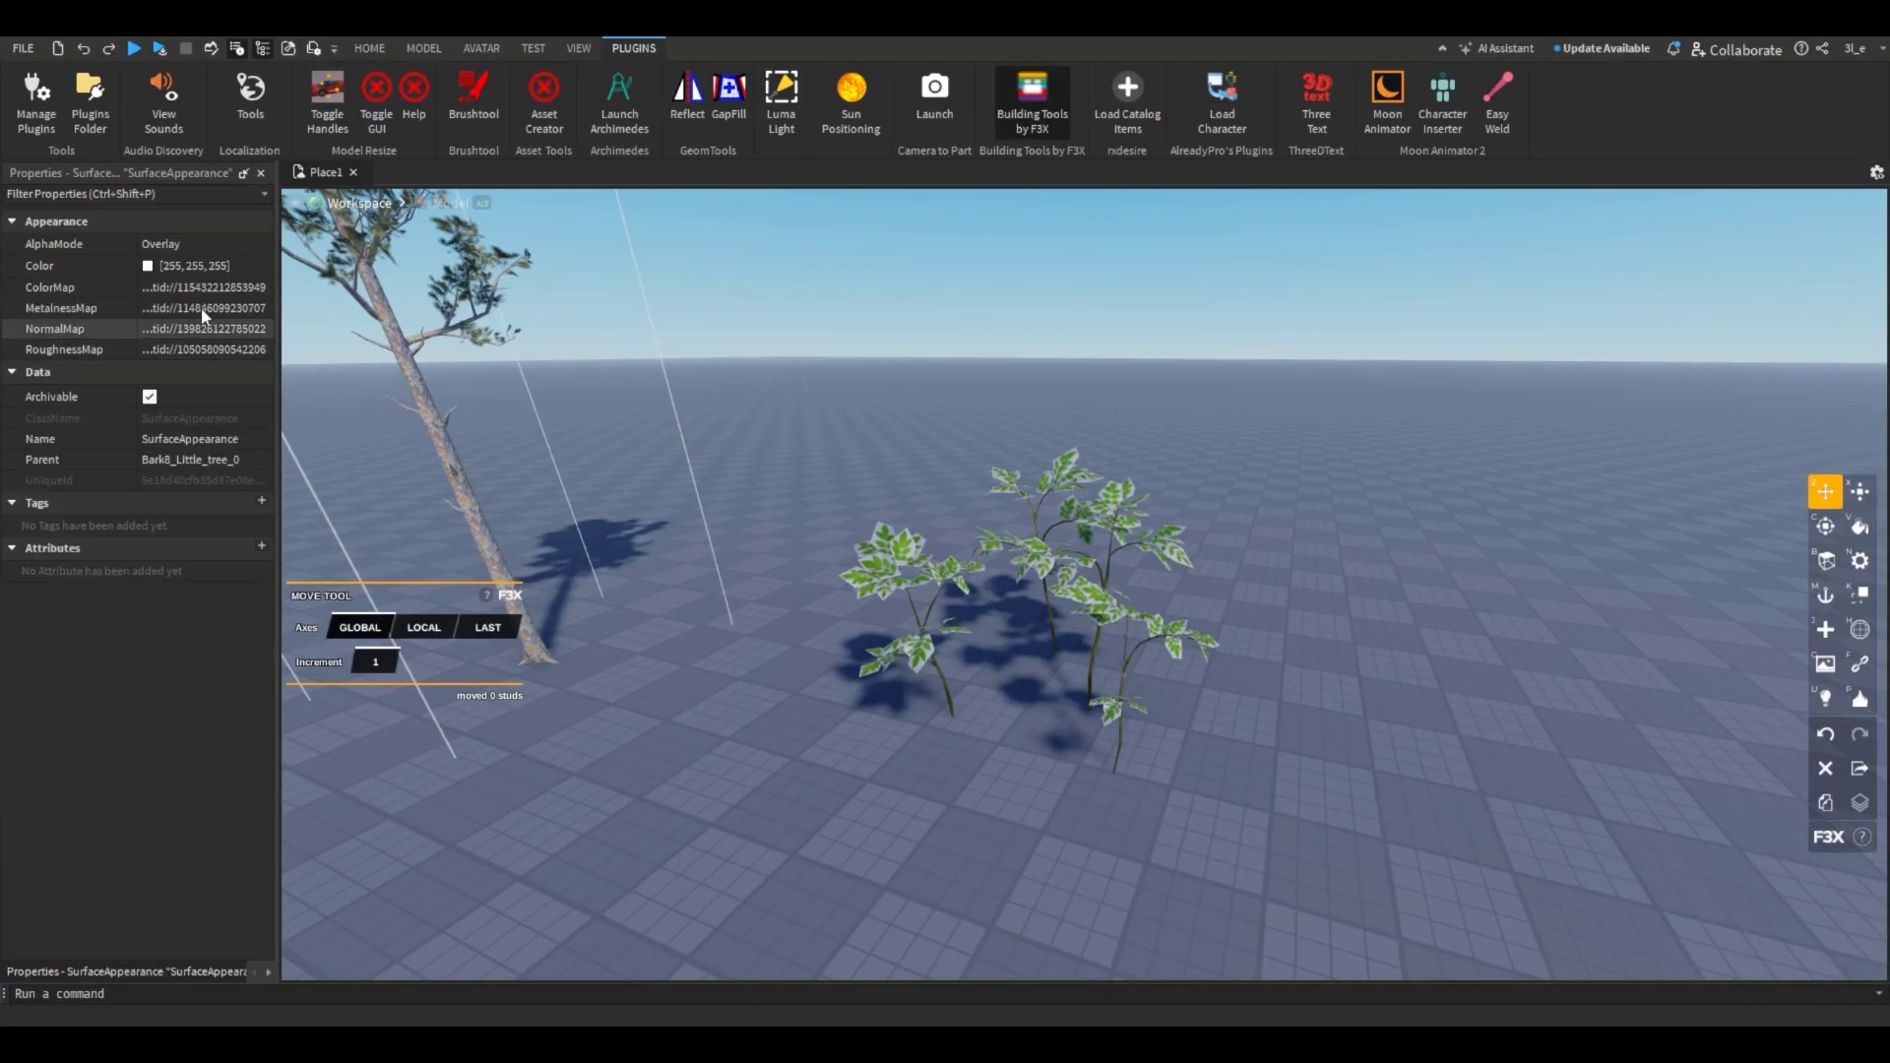
click(186, 244)
click(197, 285)
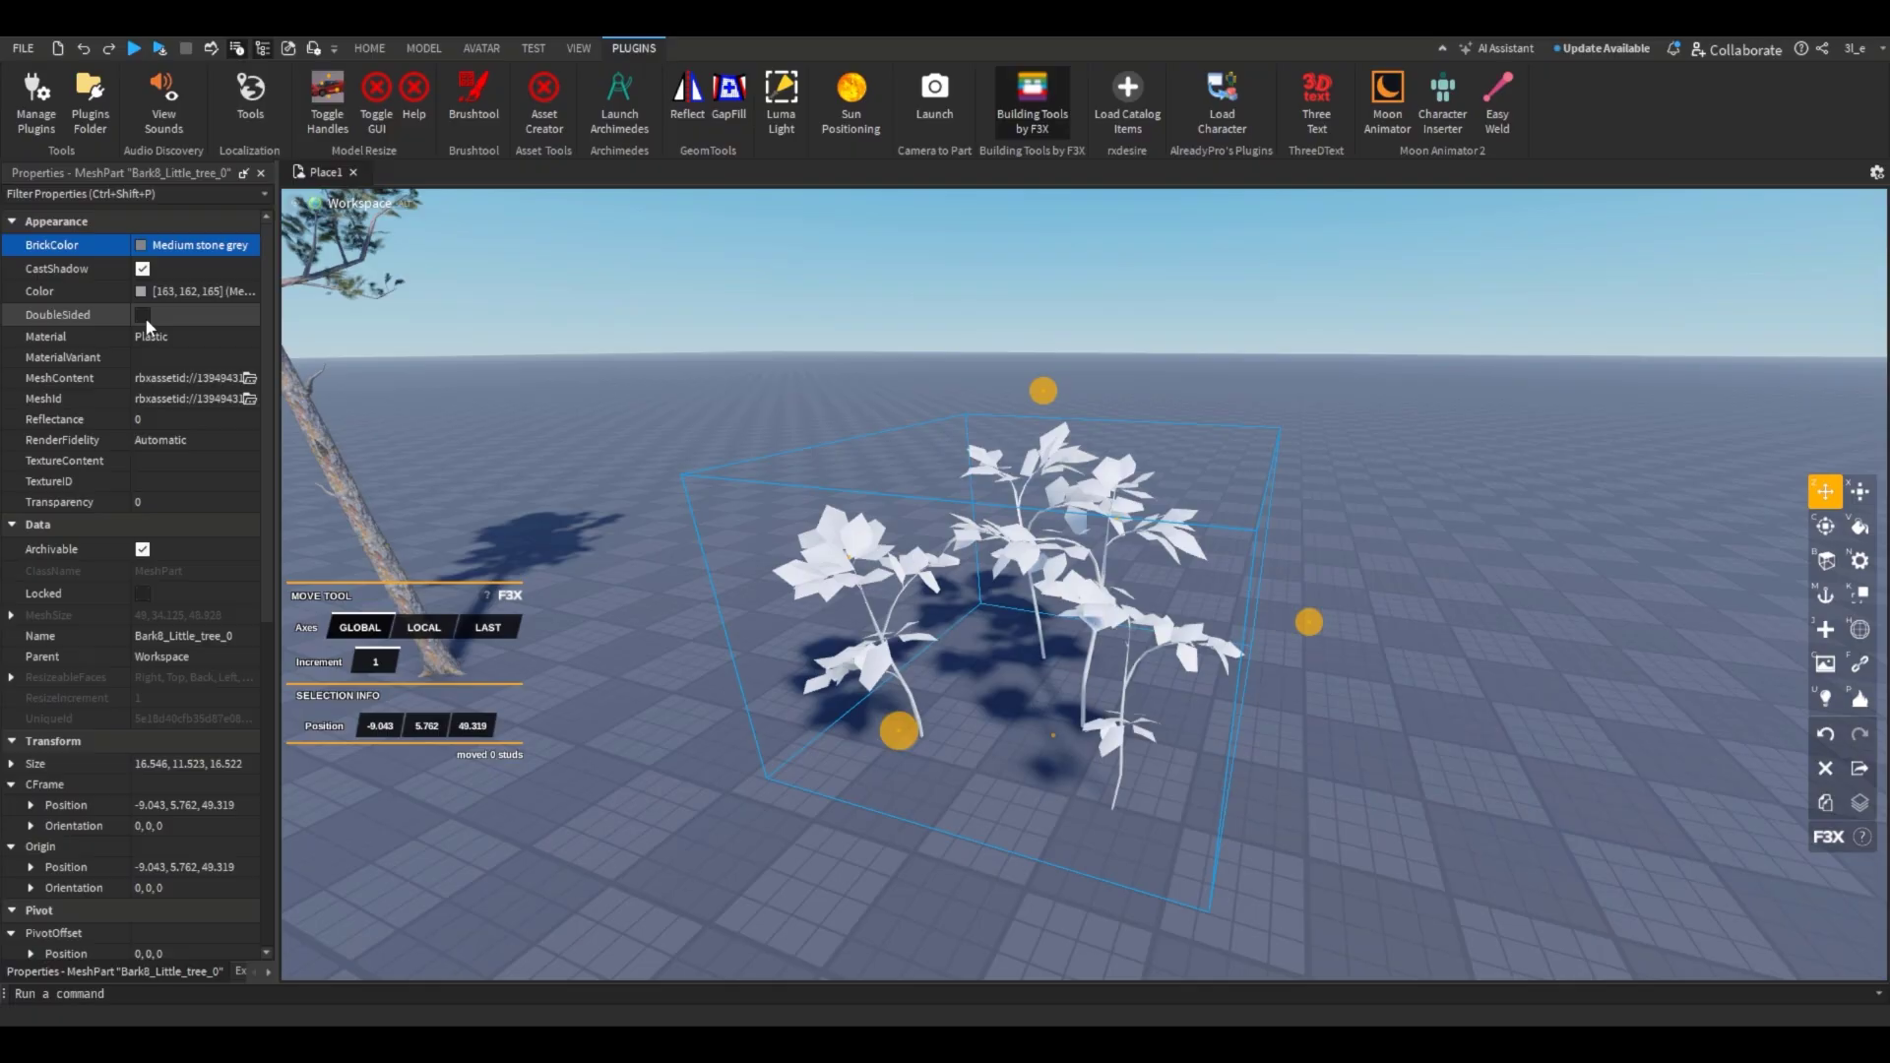
Step: Enable DoubleSided on the growing tree mesh and set its RenderFidelity to match the pine tree's meshes
click(145, 317)
click(174, 441)
click(174, 441)
click(155, 487)
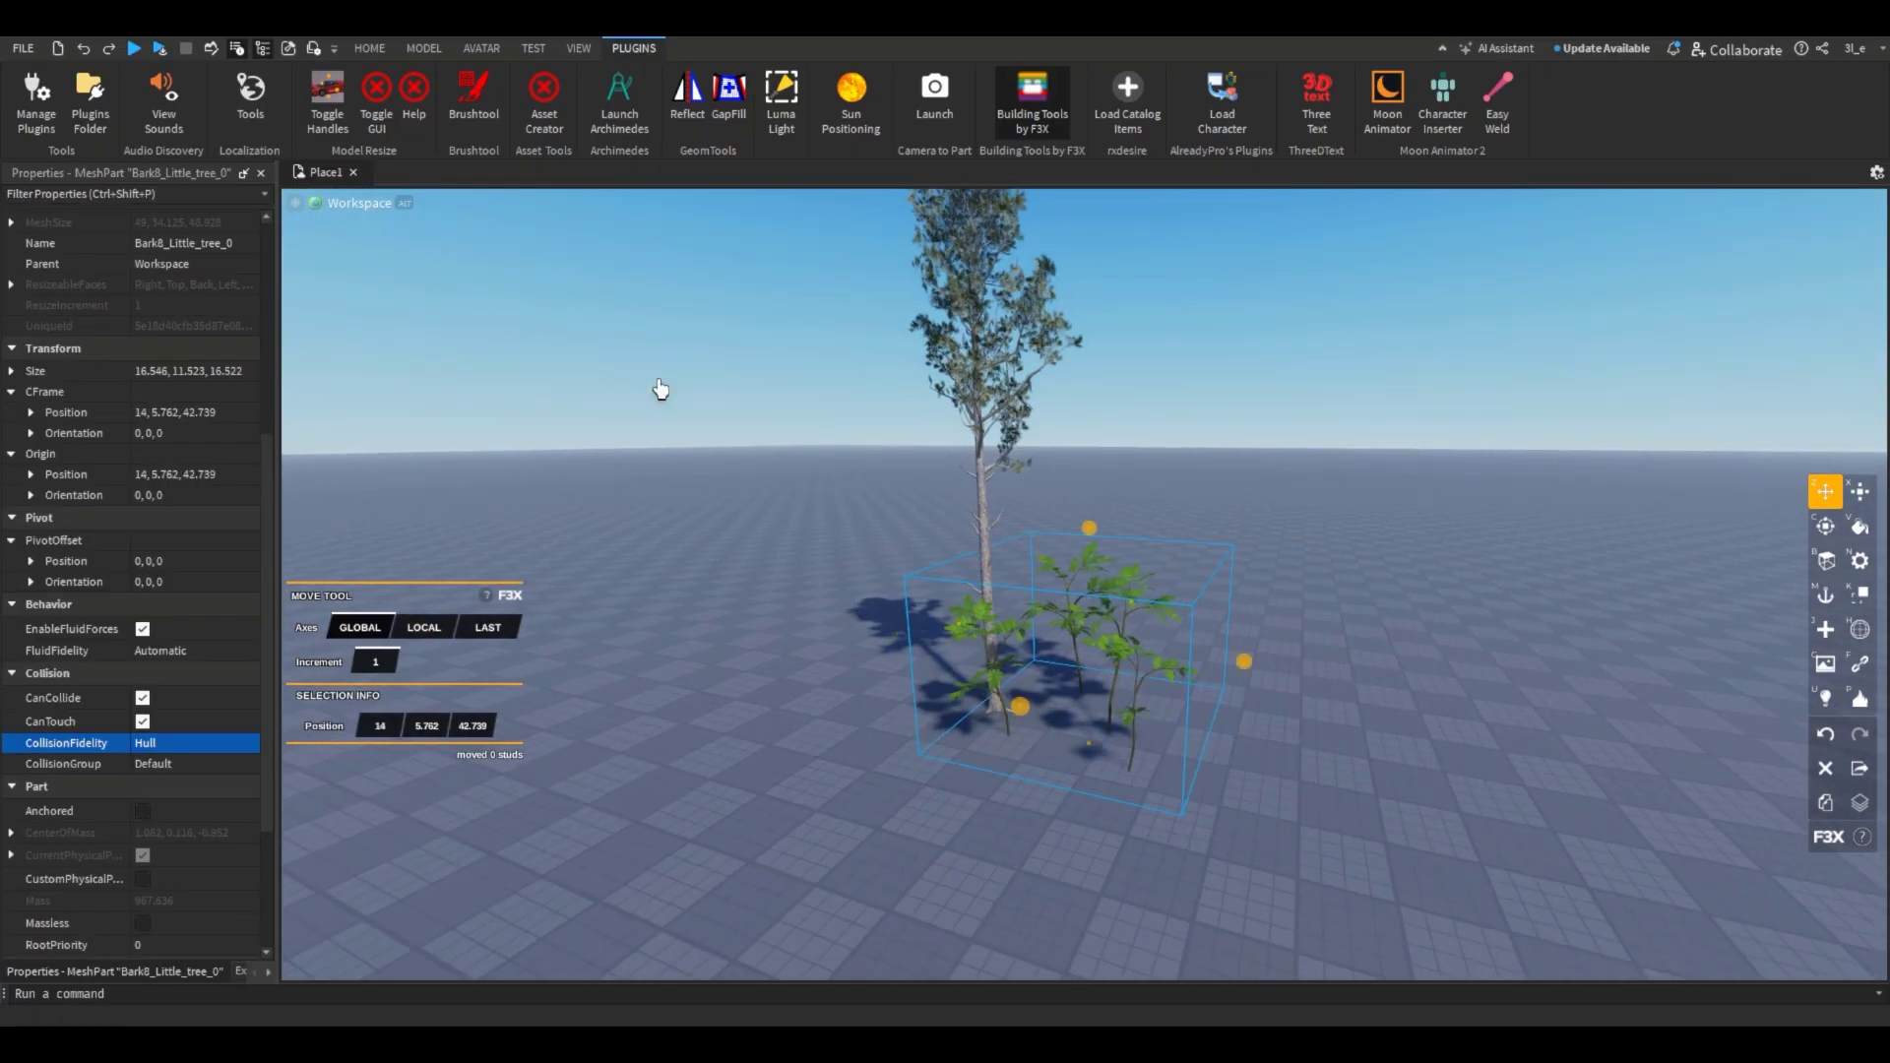
Step: Scale the growing tree mesh down, deselect it, and compare its size with the pine tree
click(424, 47)
click(102, 99)
scroll(927, 481, up, 2)
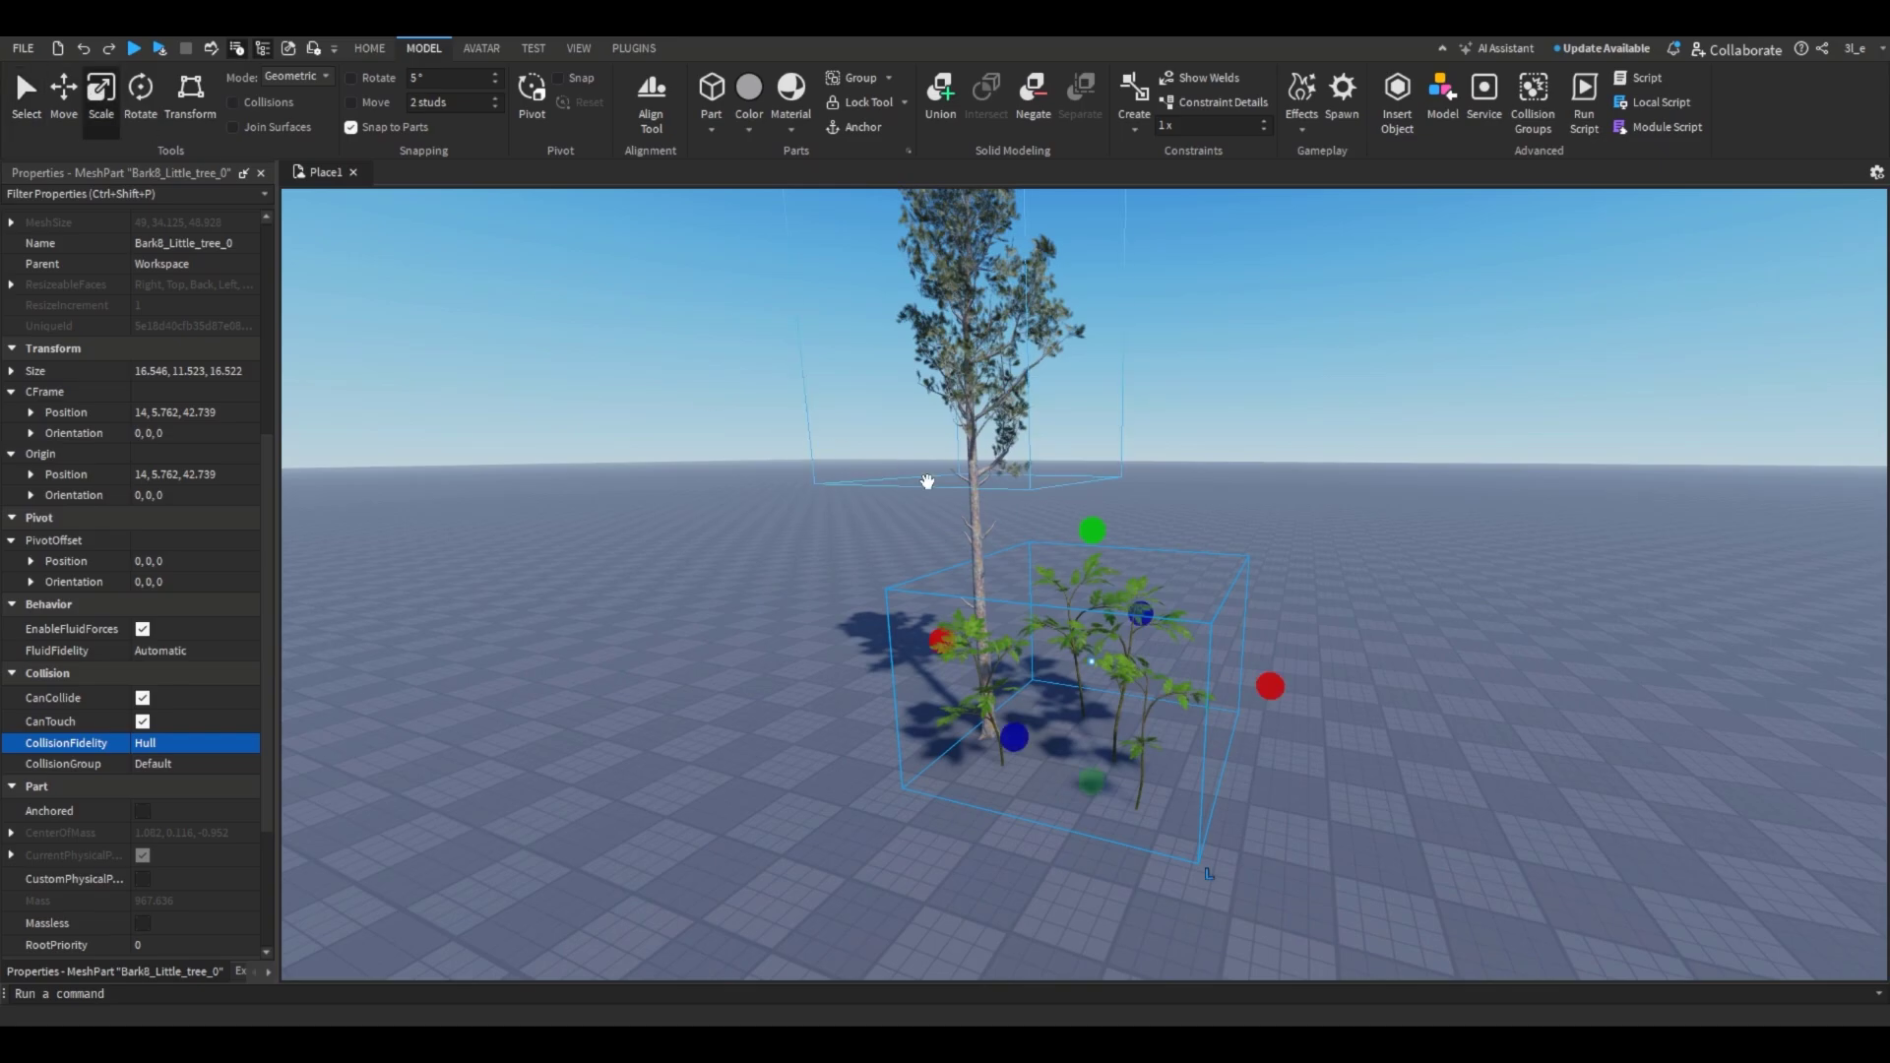
drag(1092, 531, 1088, 540)
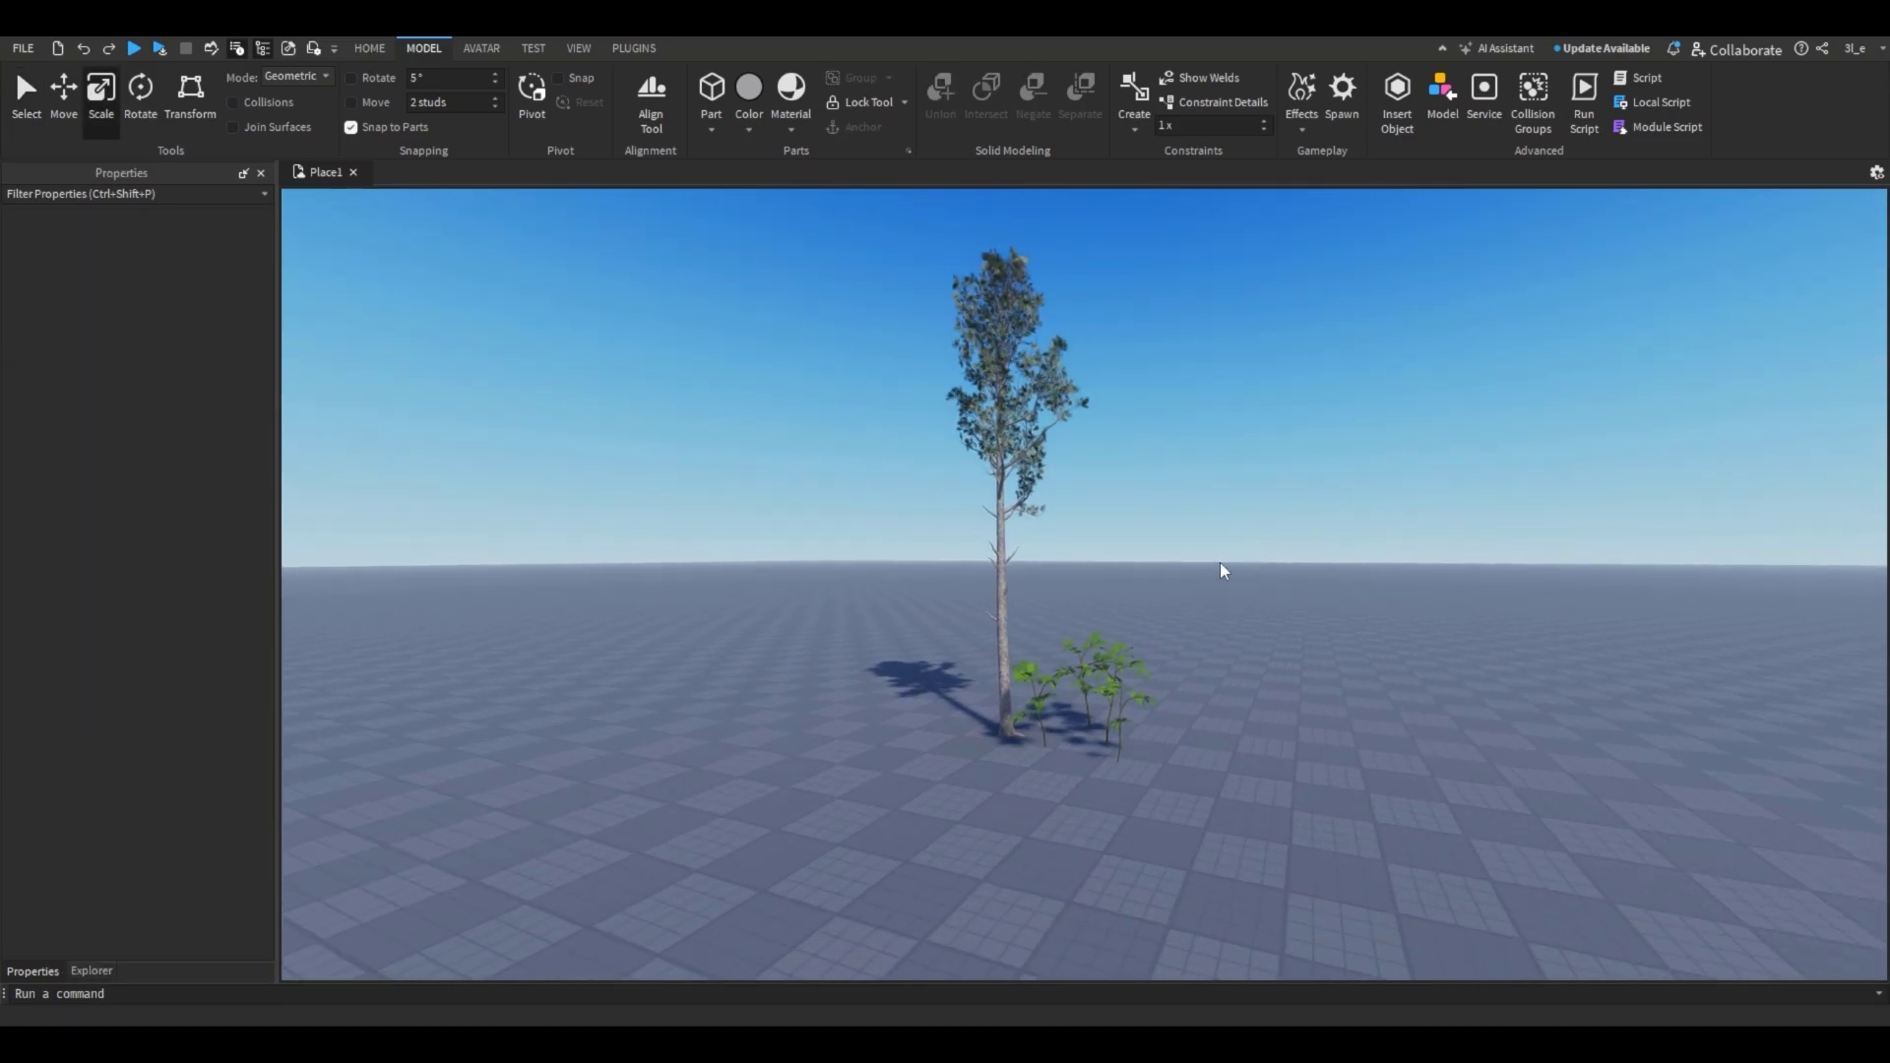
scroll(1224, 571, up, 3)
scroll(1224, 571, down, 3)
scroll(1223, 571, up, 2)
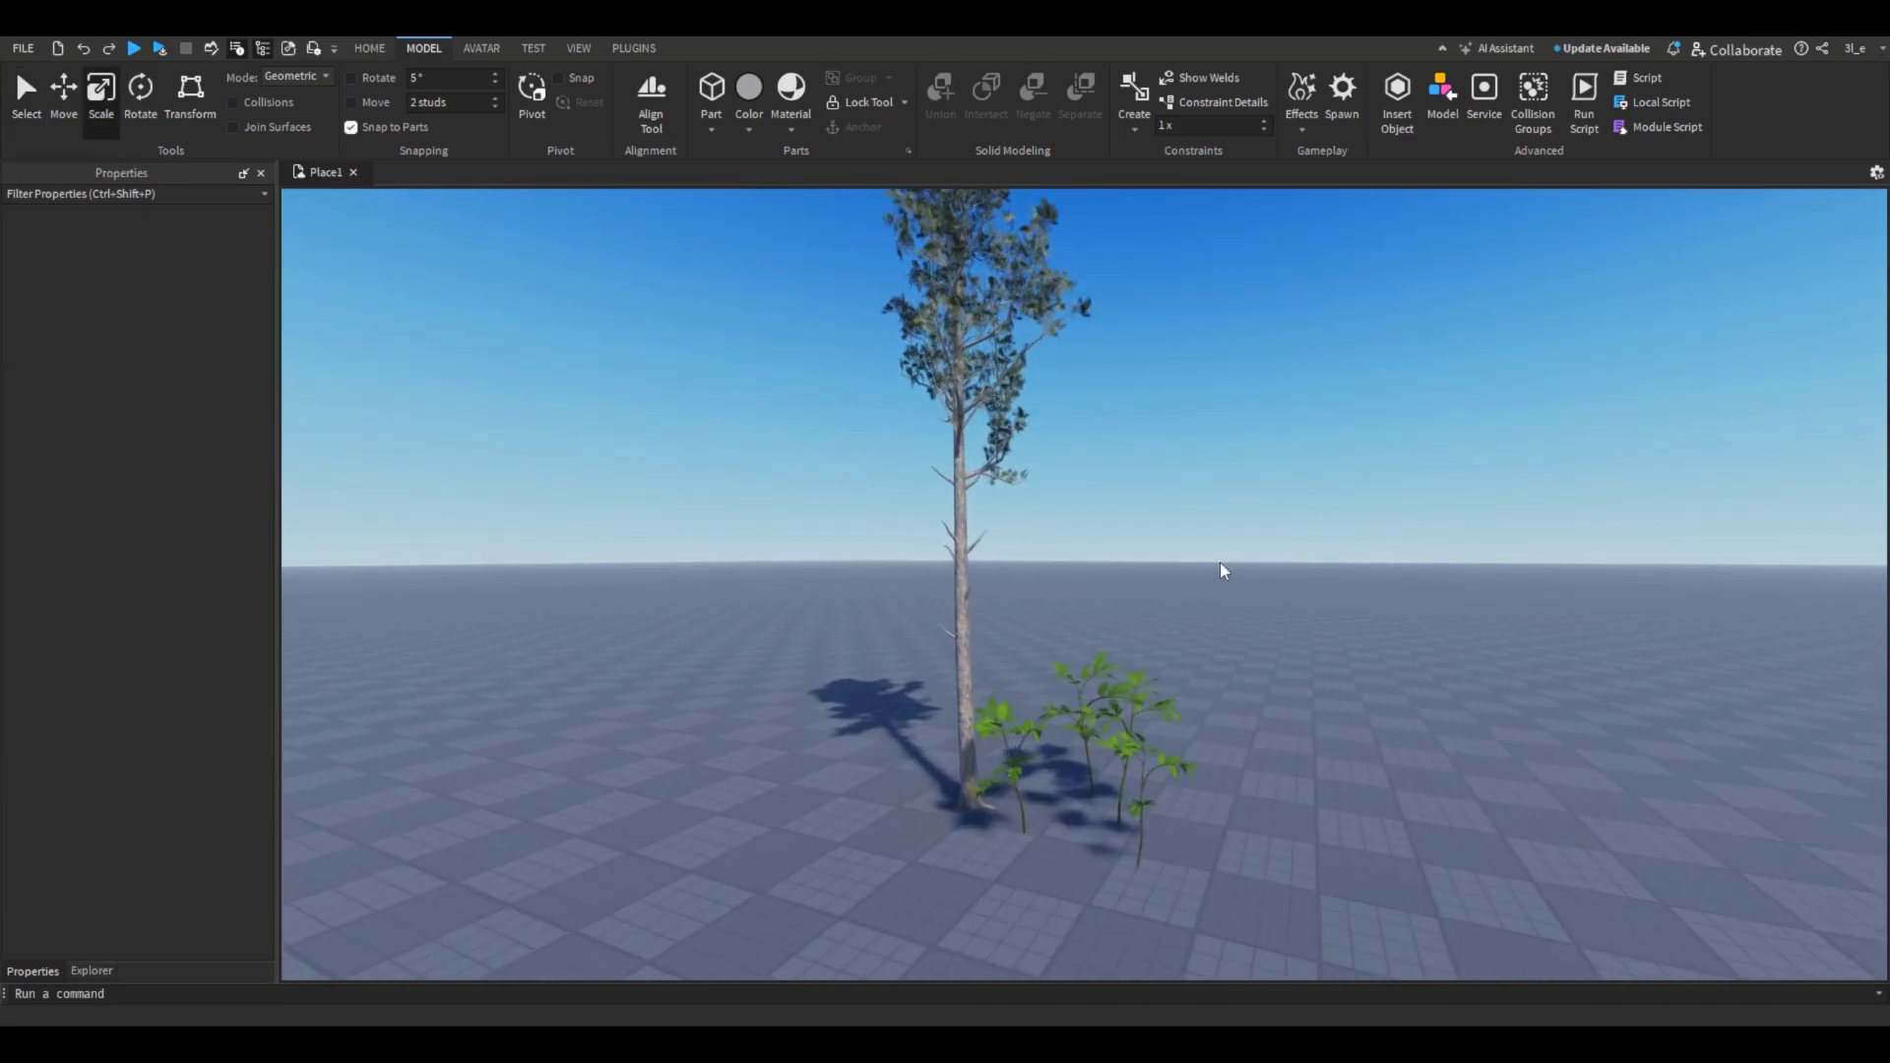
scroll(1223, 571, down, 3)
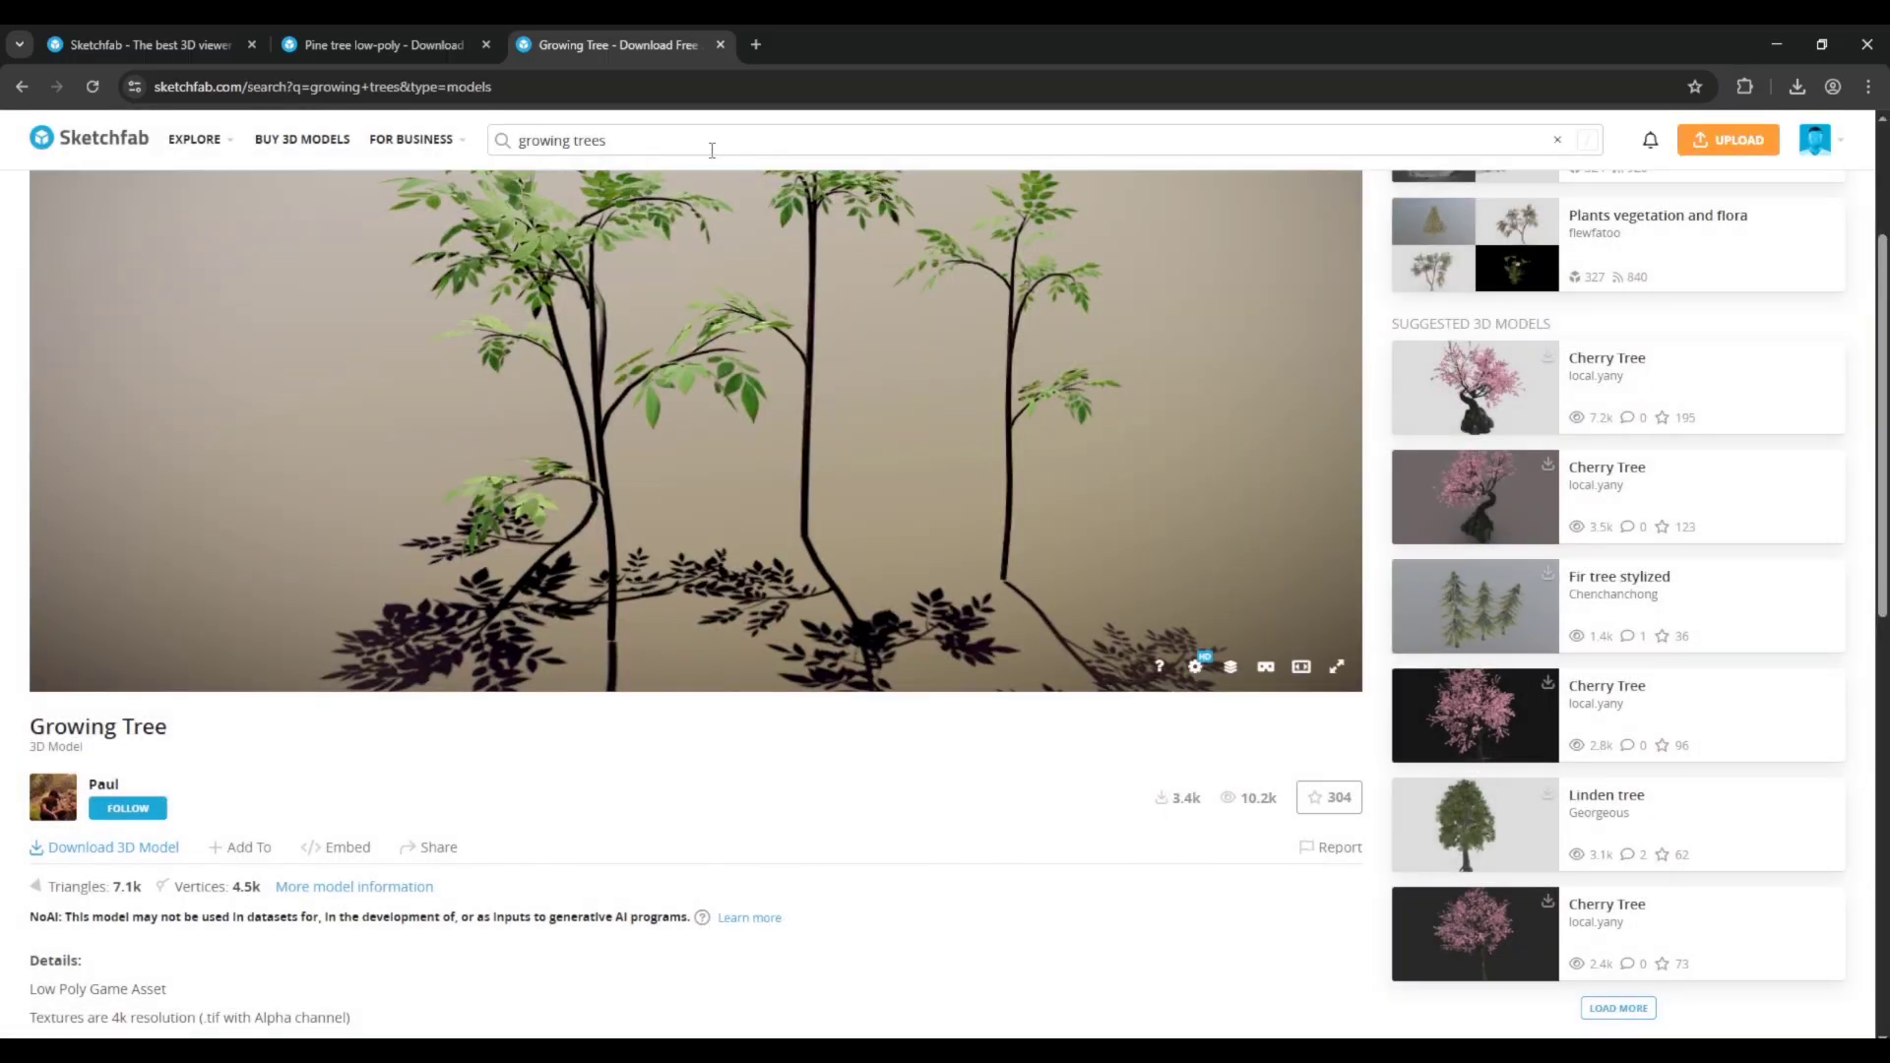
Step: Switch to Sketchfab and search for downloadable models with "tree trunk"
click(712, 150)
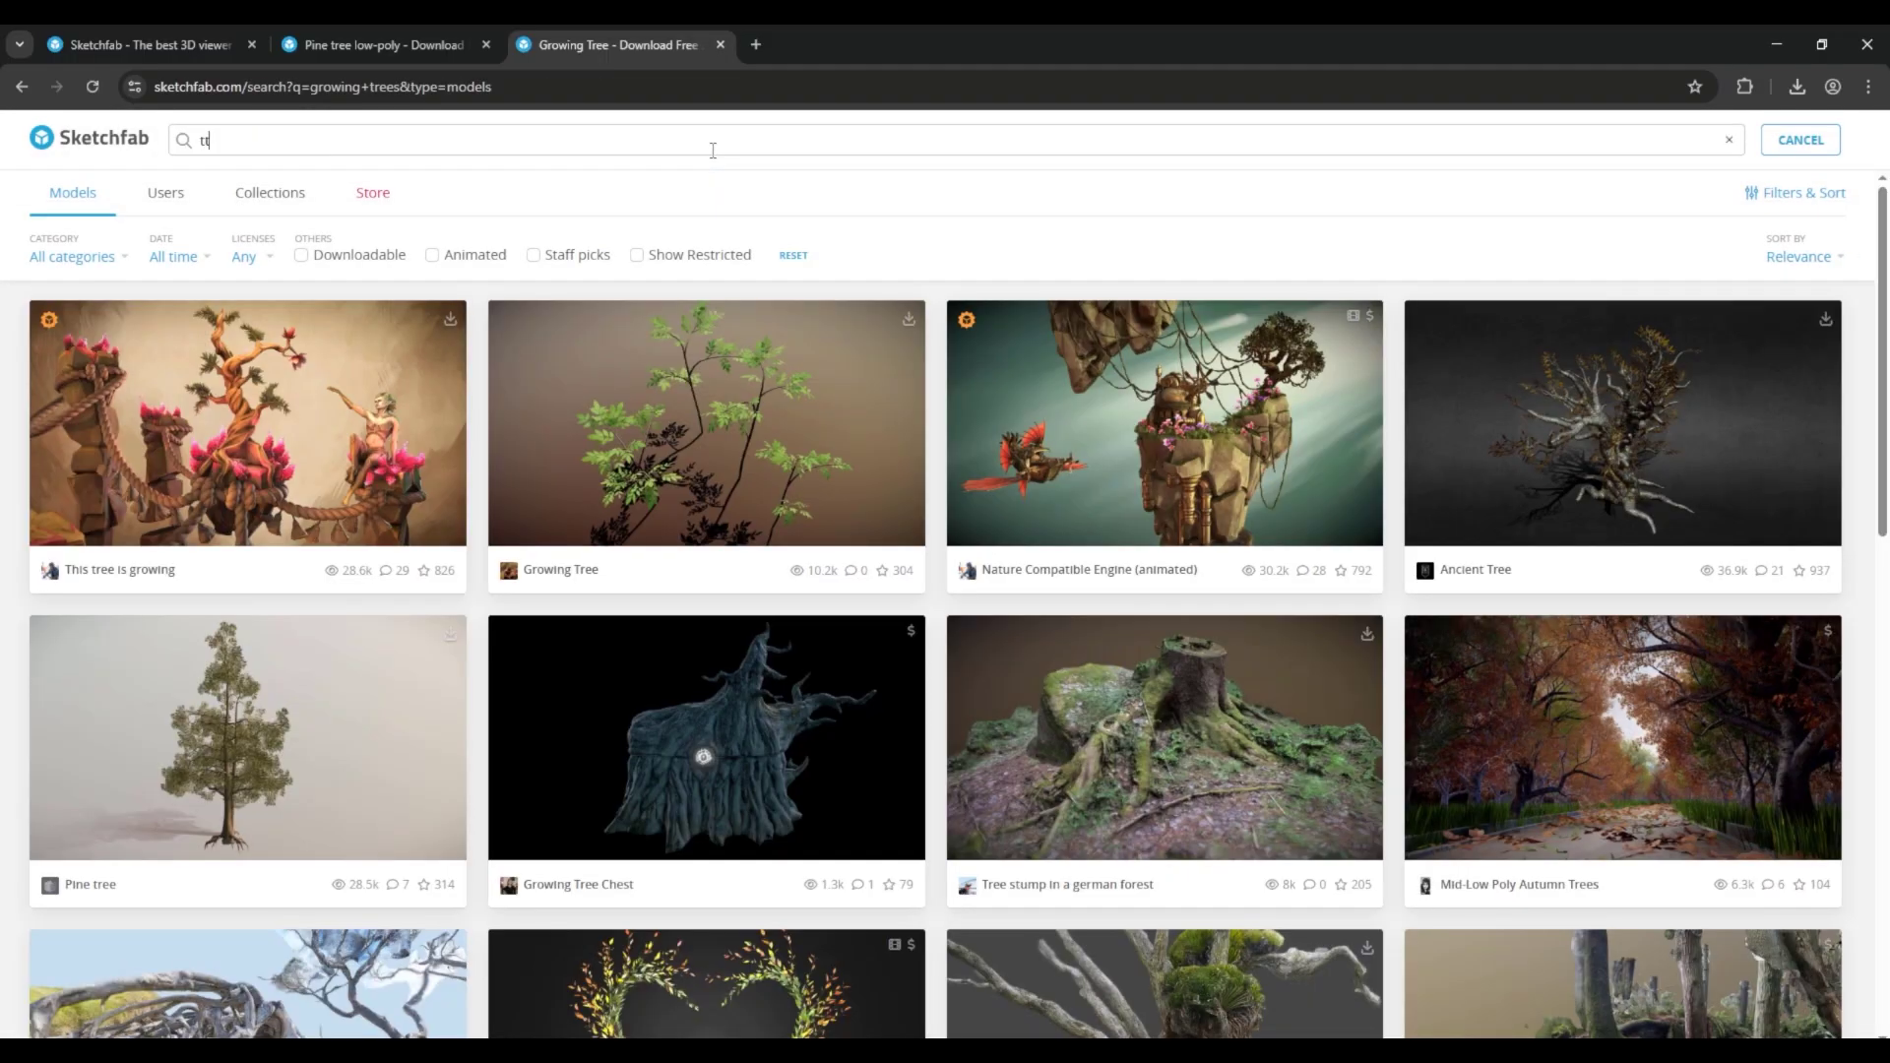
key(Return)
scroll(1163, 608, down, 1)
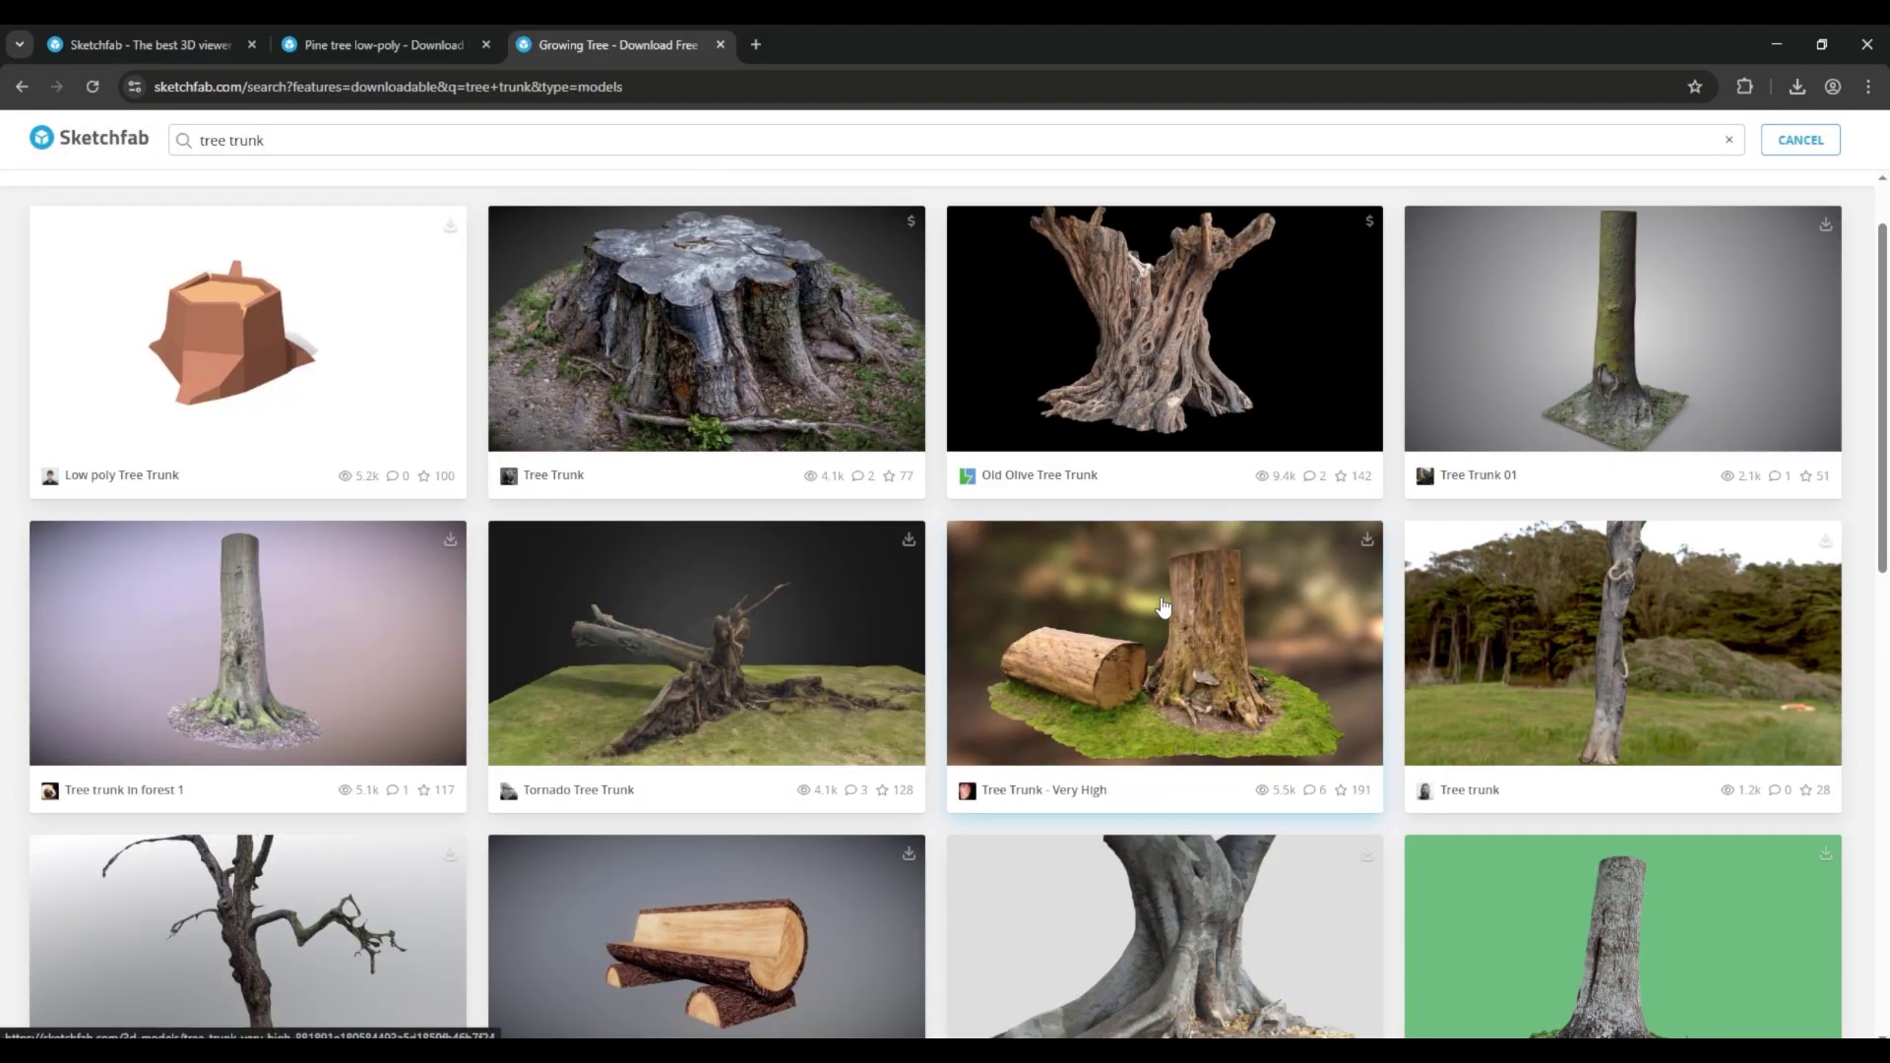
Step: Open the Tree Trunk - Very High model, inspect its triangle count and 3D preview, and return to the search results
key(ctrl+Tab)
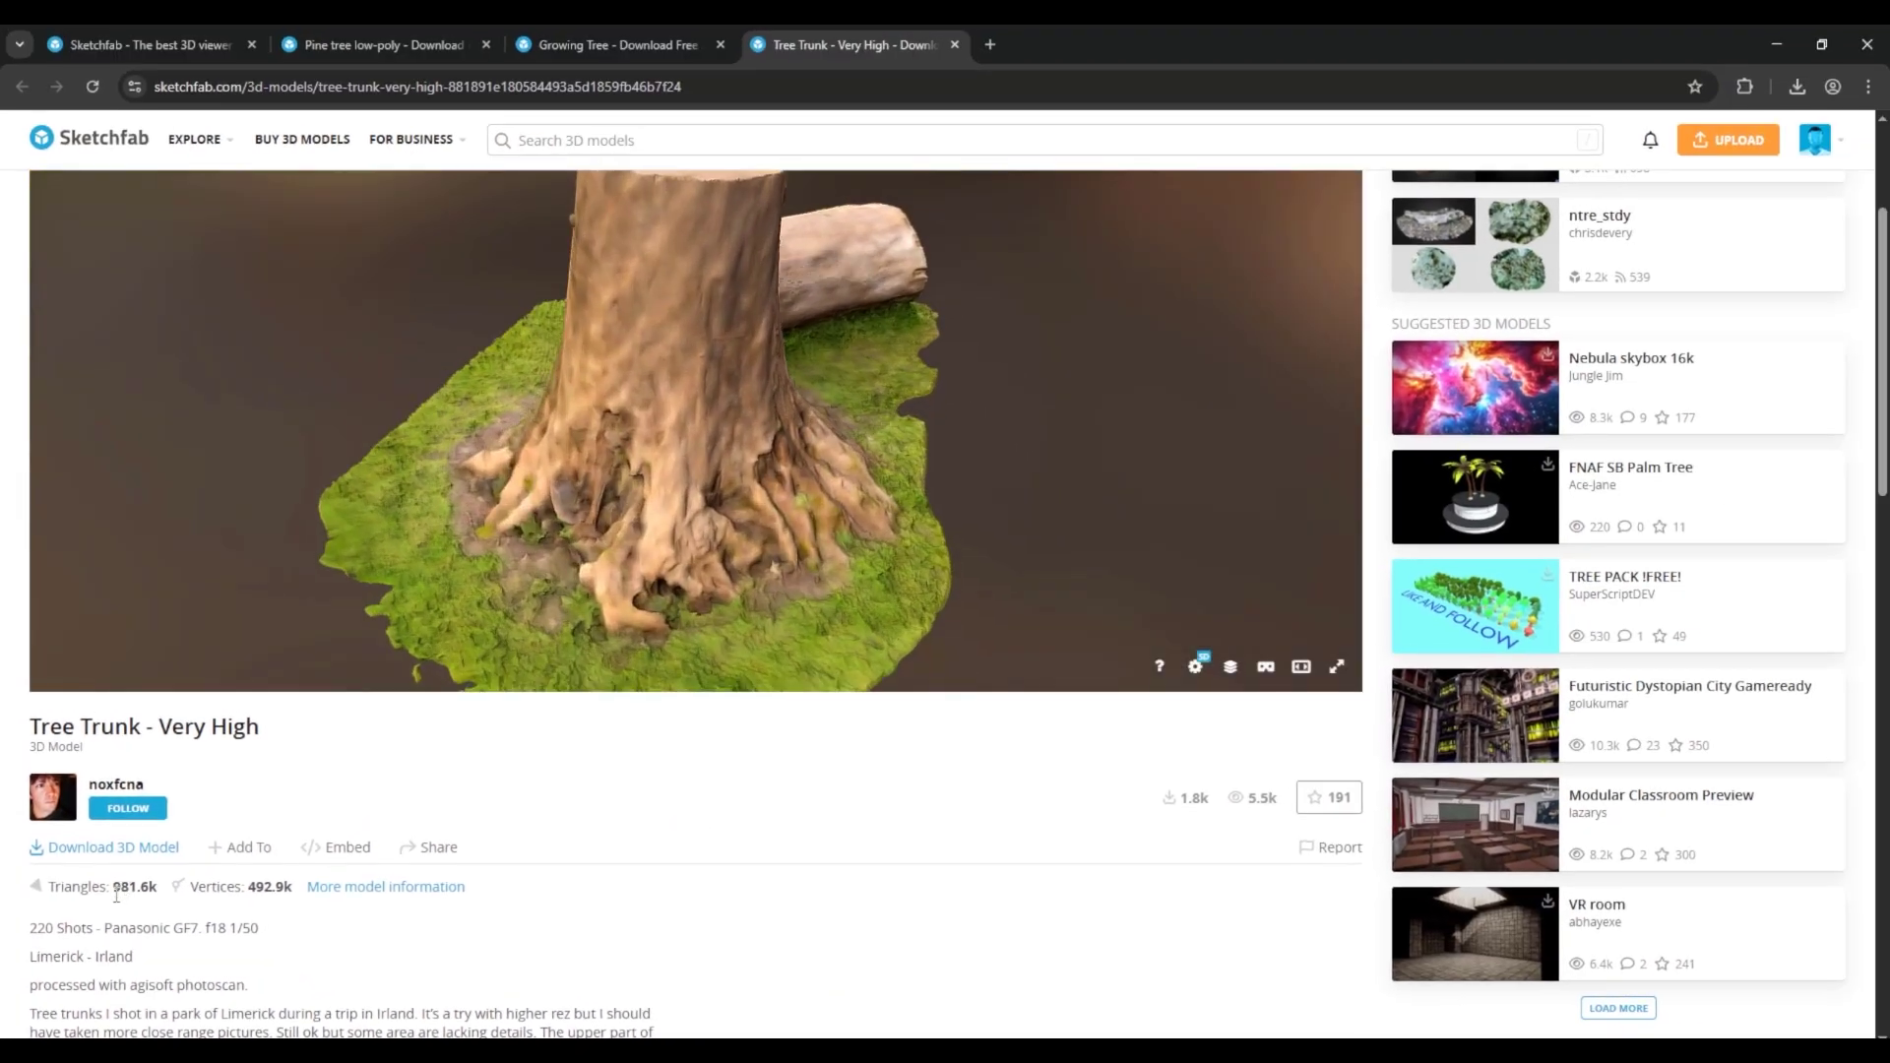
drag(206, 748, 227, 733)
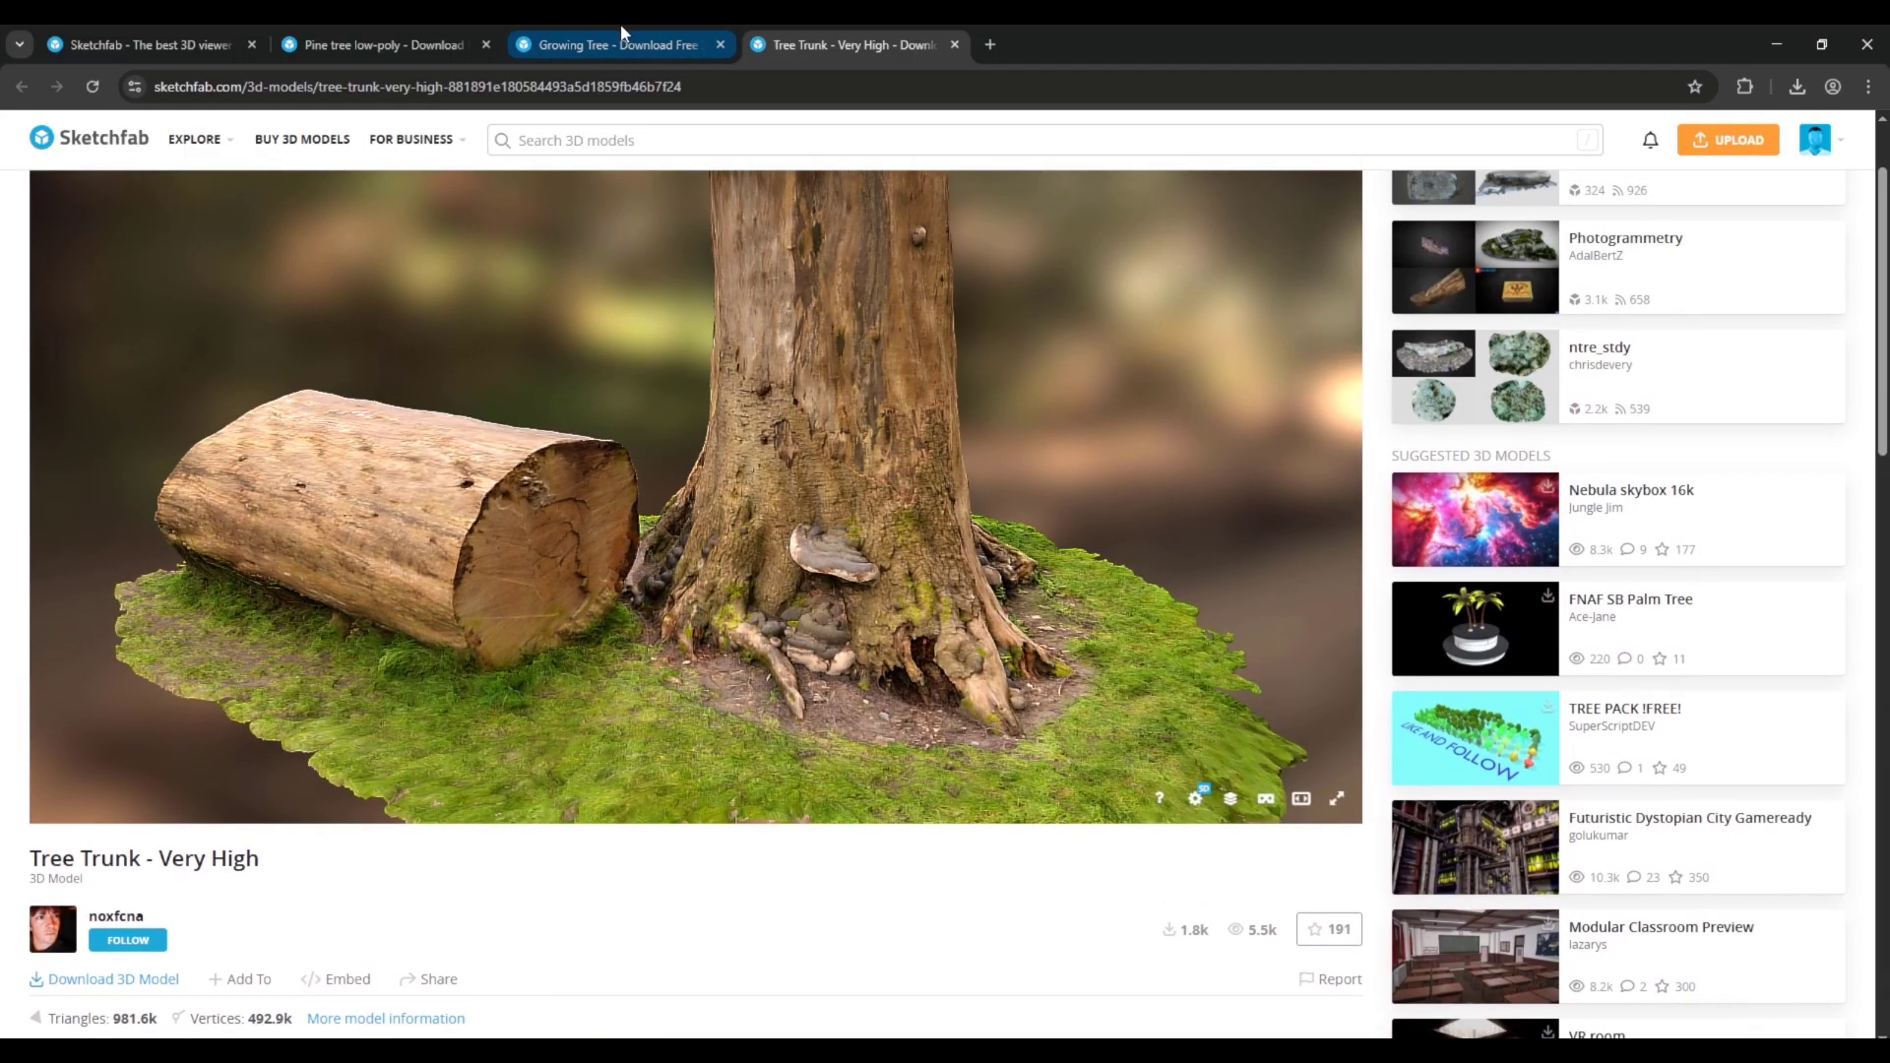
click(621, 40)
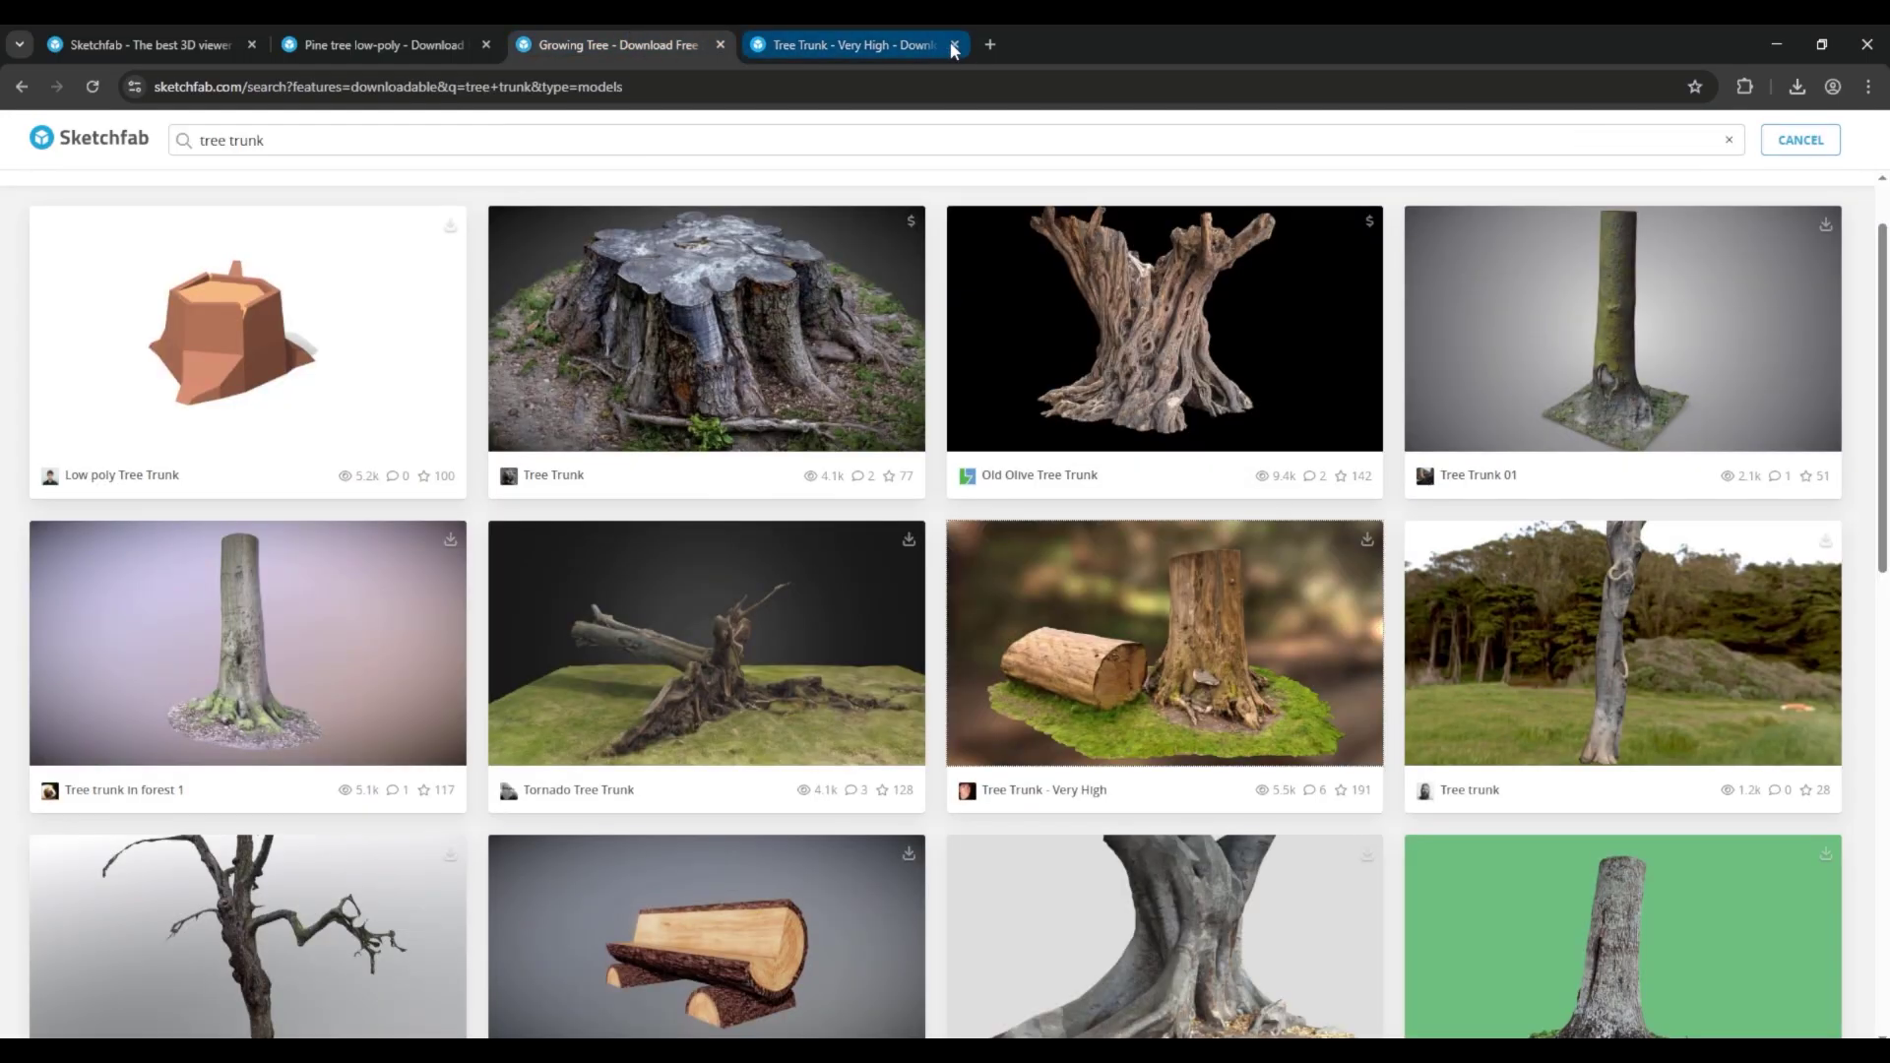
Step: Open the mossy Tree trunk model from the search results and examine its triangle count and 3D preview
scroll(1872, 320, down, 1)
click(1623, 867)
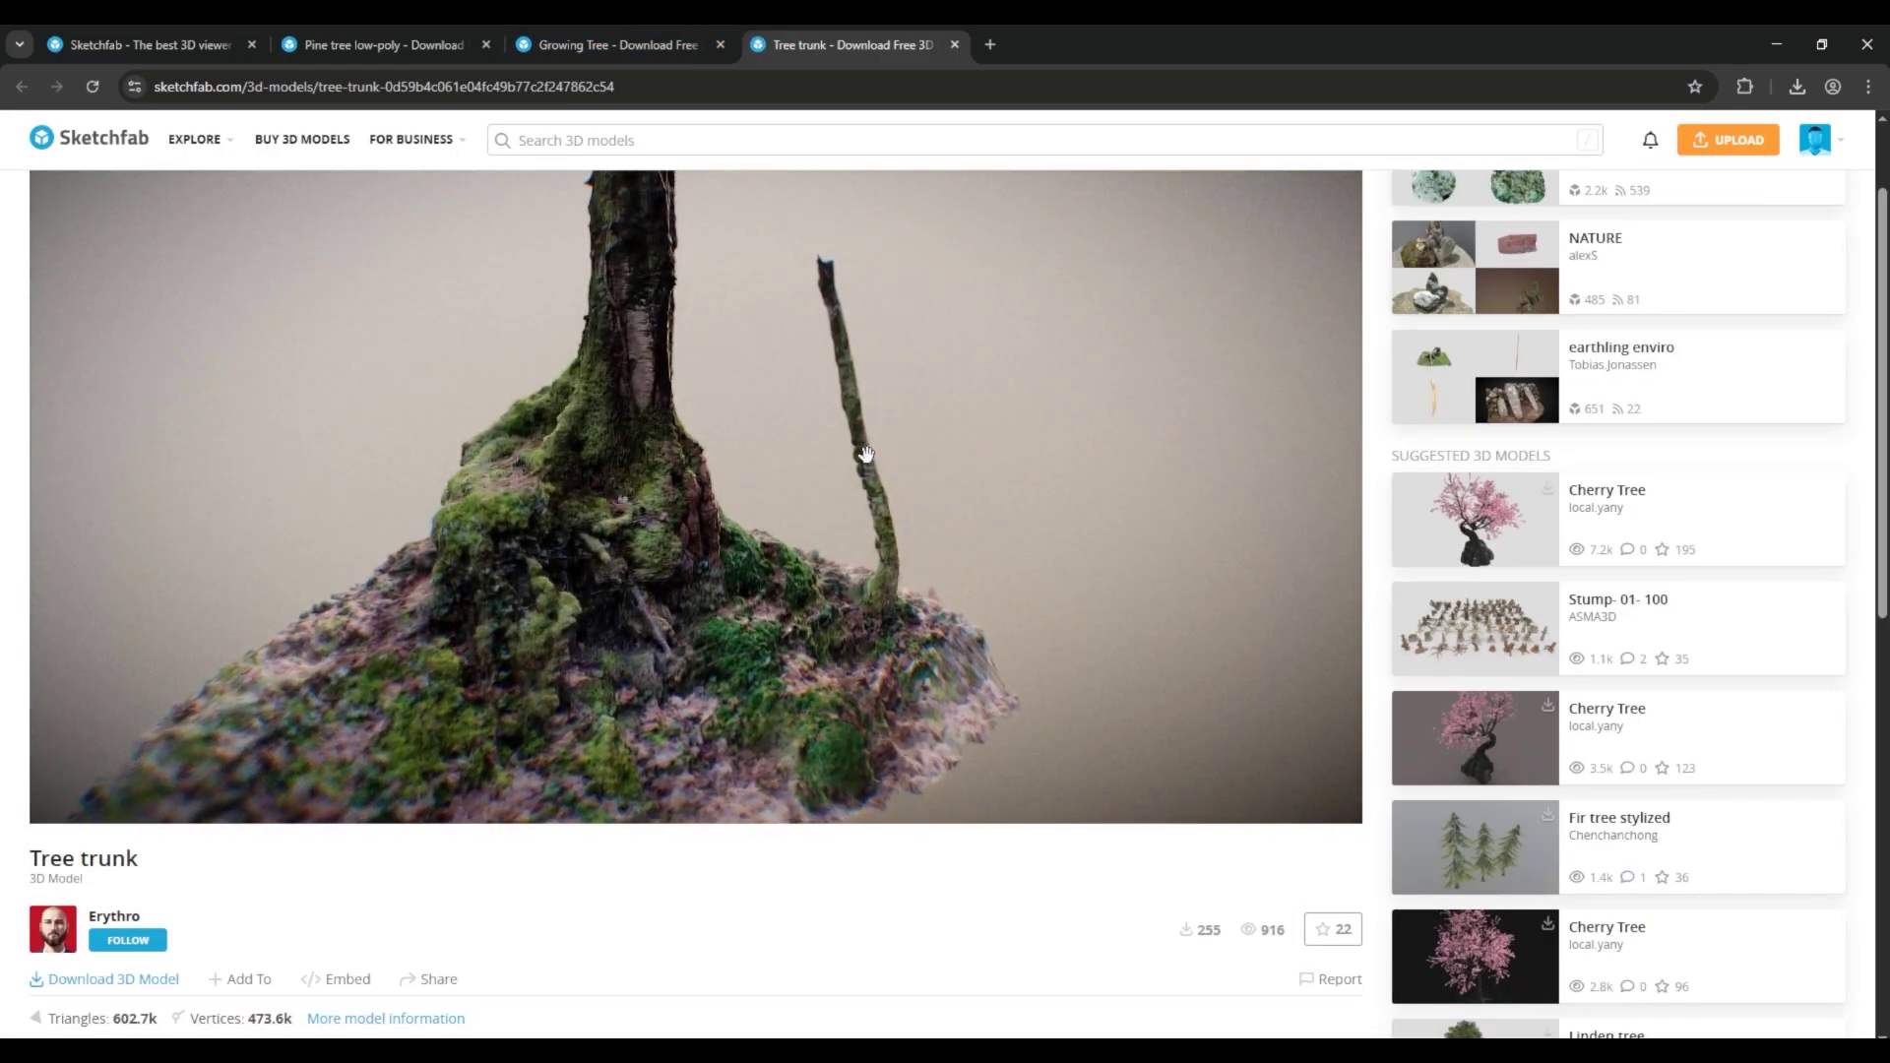
drag(121, 1019, 157, 1020)
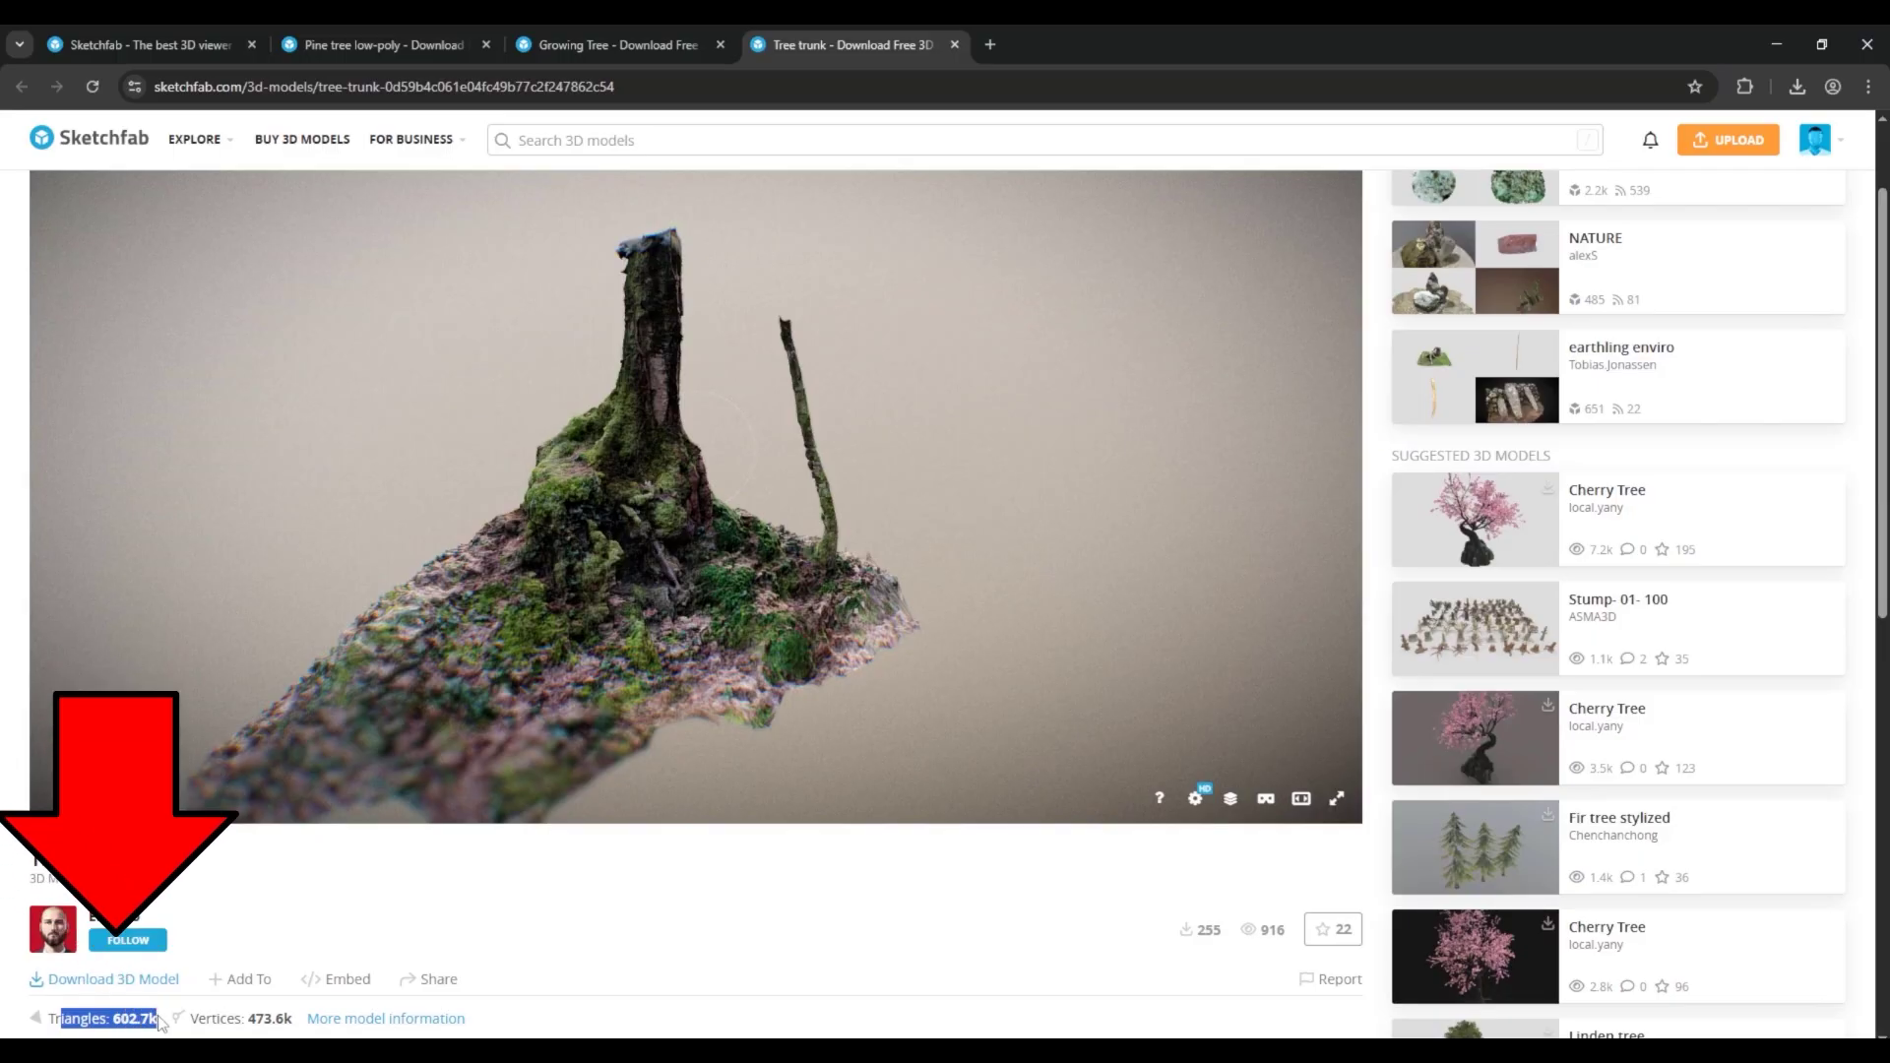
drag(587, 714, 639, 527)
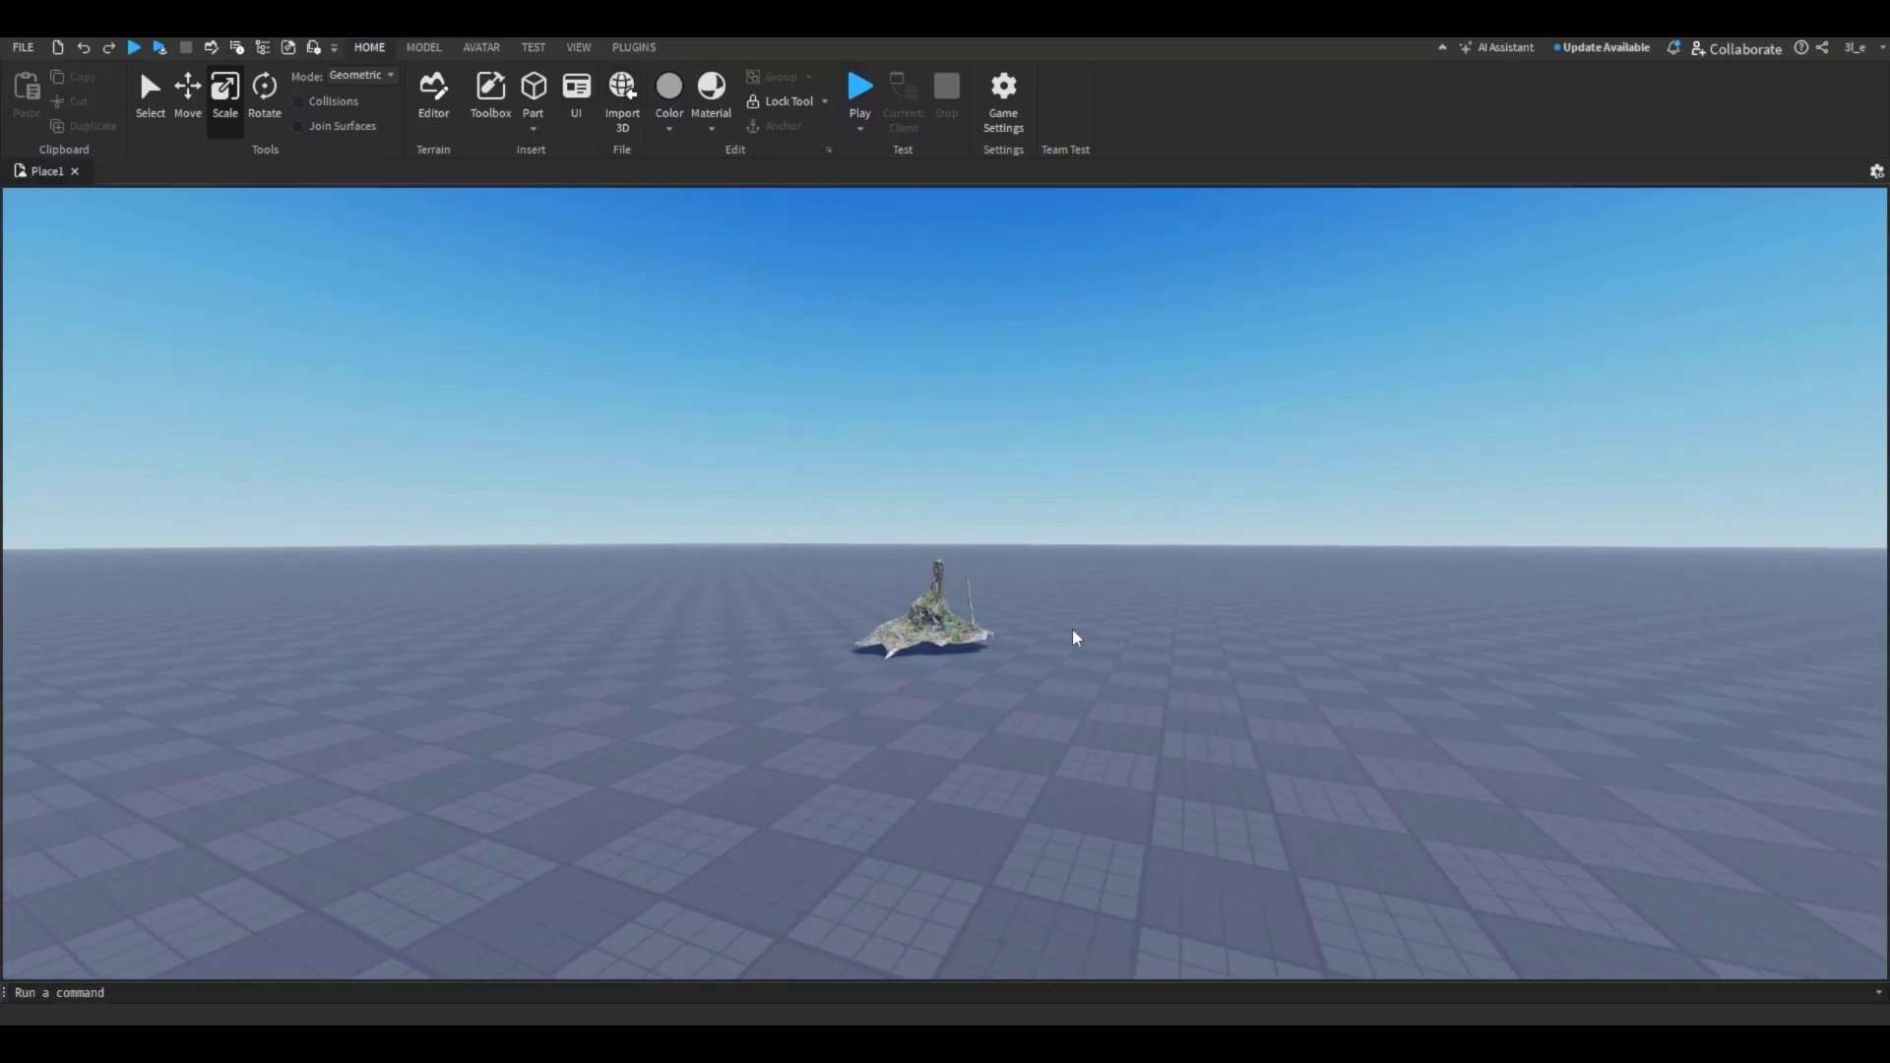
Step: Switch to Roblox Studio, select the imported mossy tree trunk, and show the plugin tools
scroll(1074, 638, up, 10)
click(1220, 630)
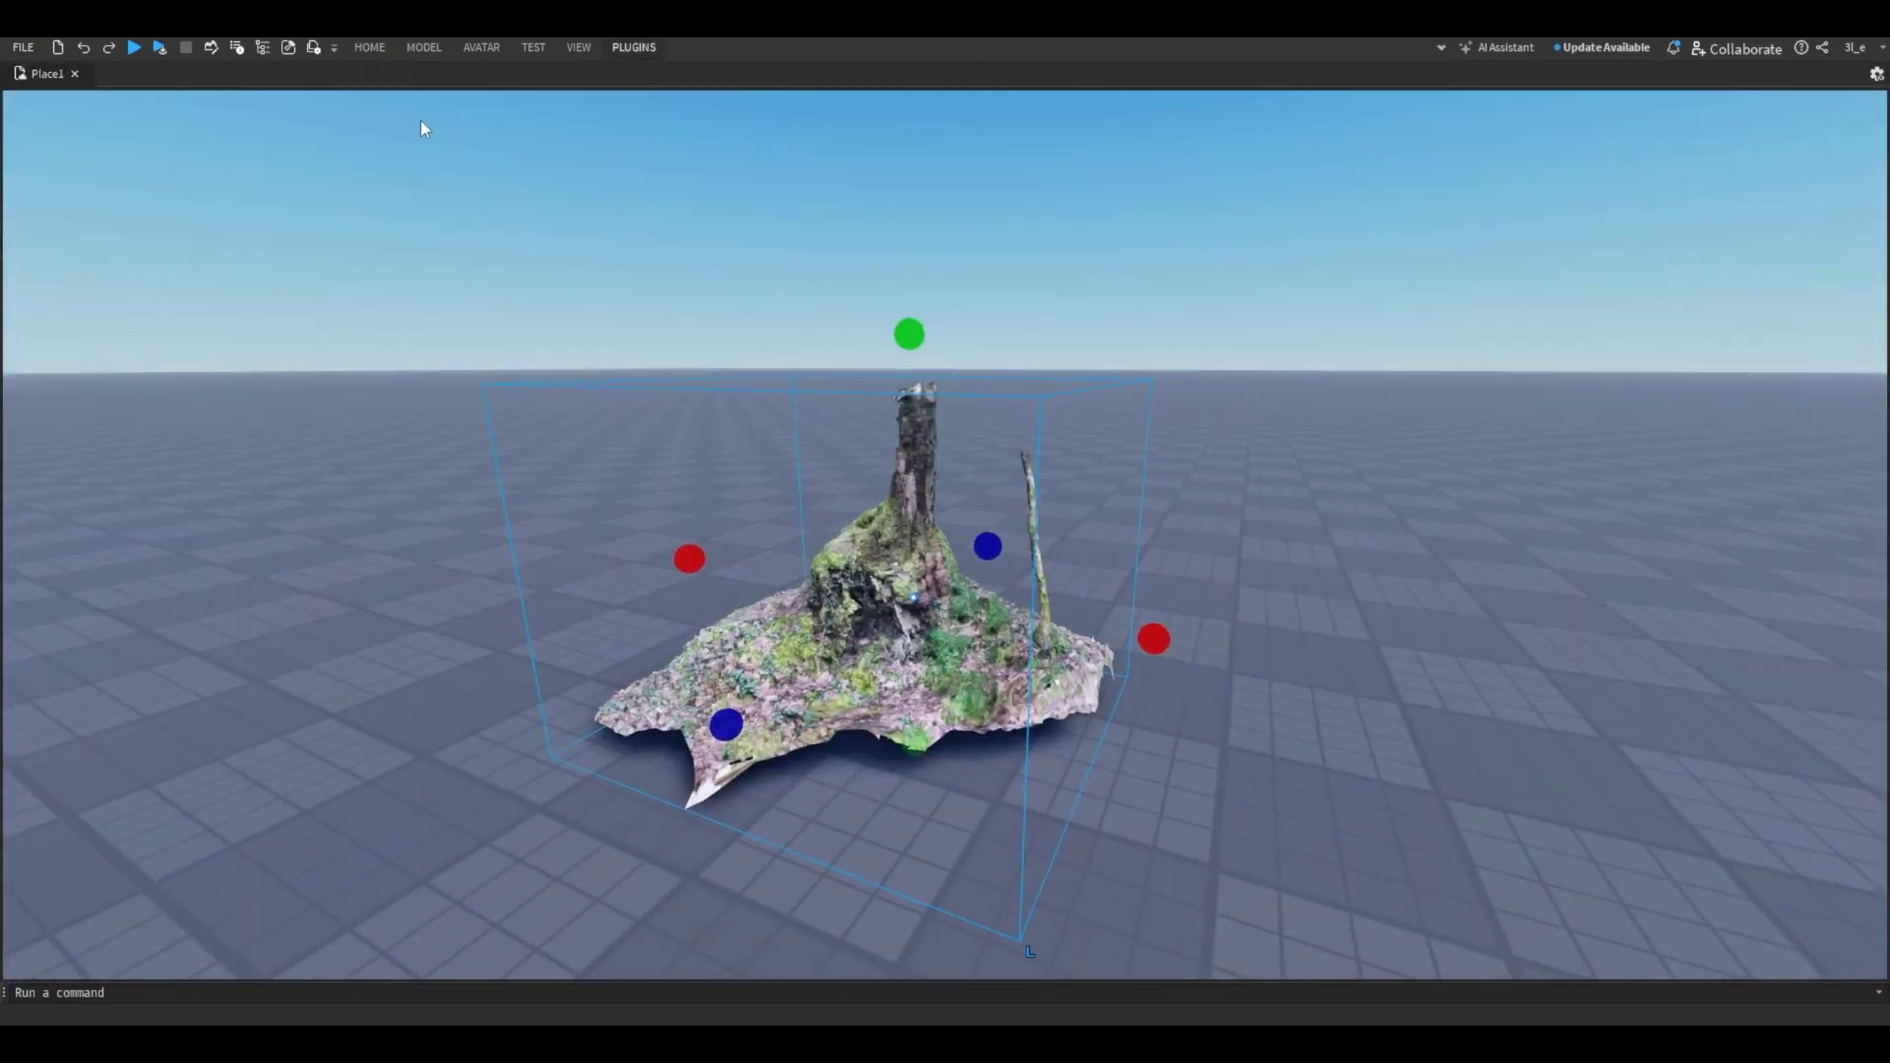
click(636, 47)
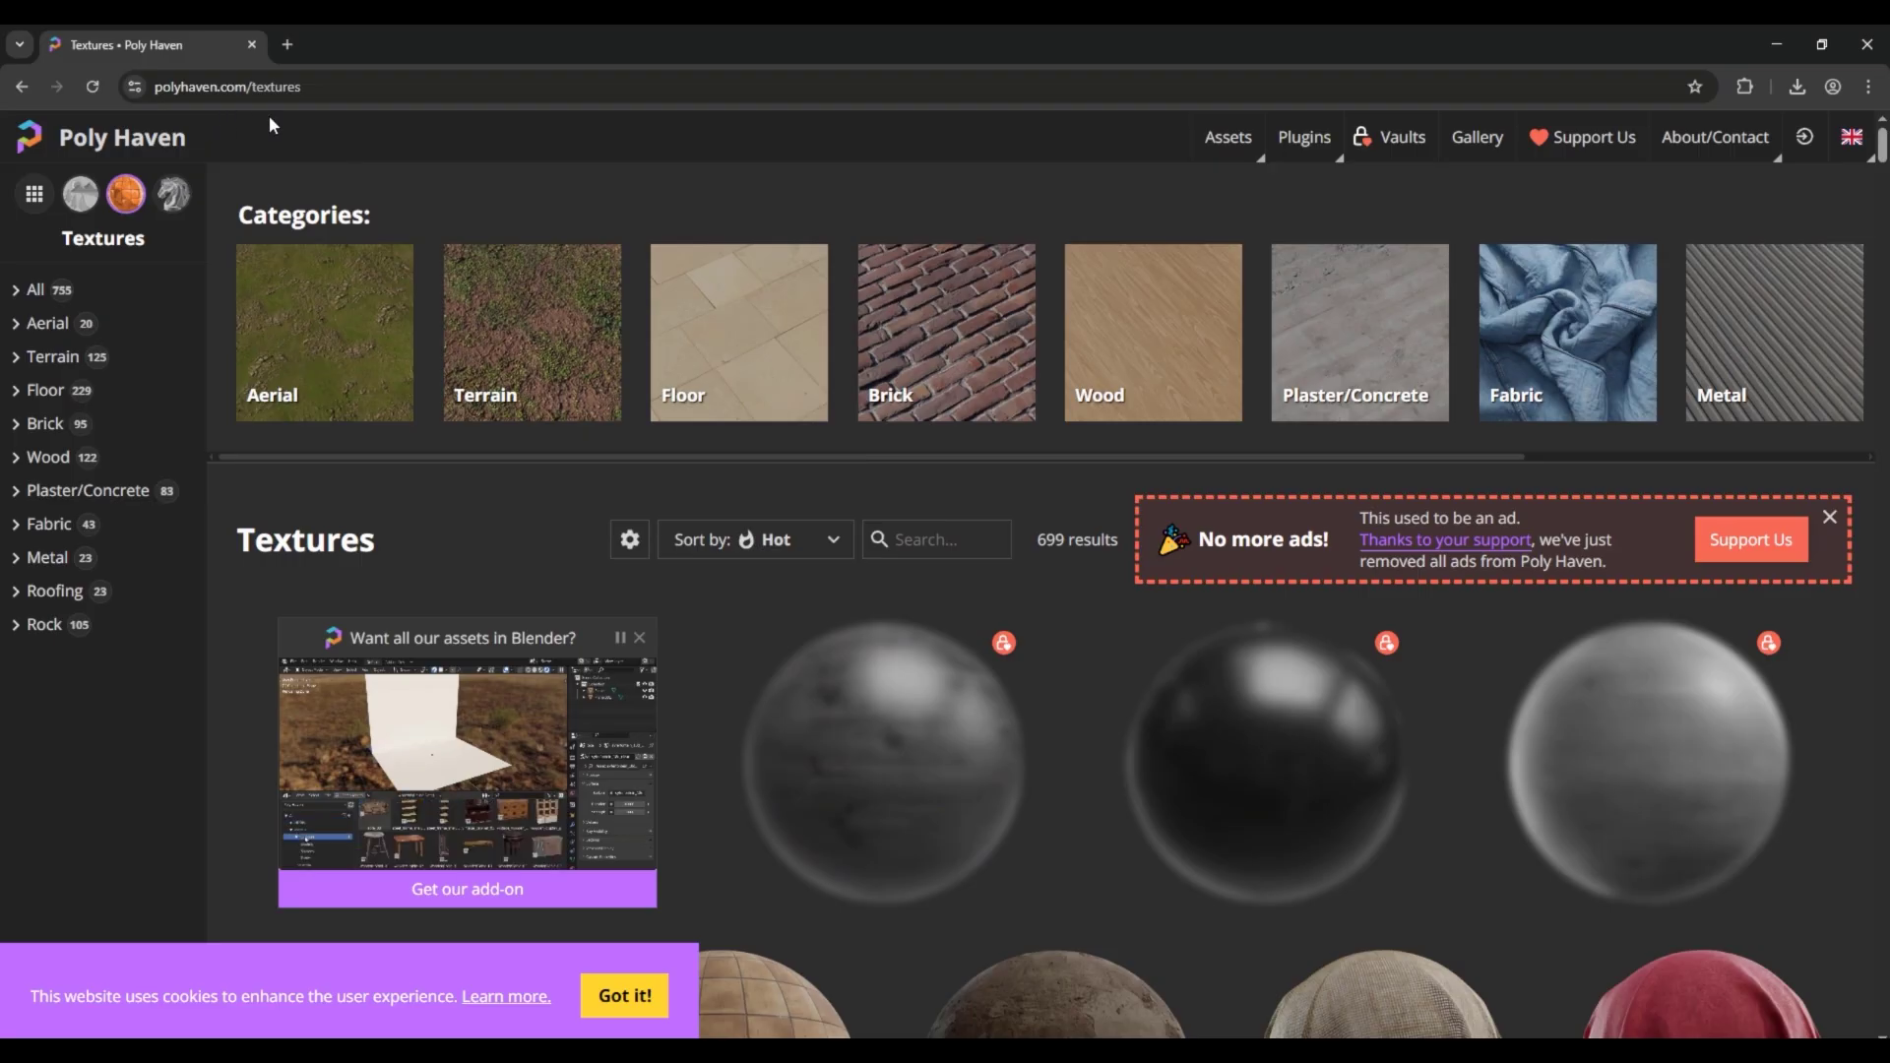
Step: Switch to Poly Haven, browse the Terrain textures to Dry Decay Leaves, and open the similar Winter Leaves texture
click(610, 254)
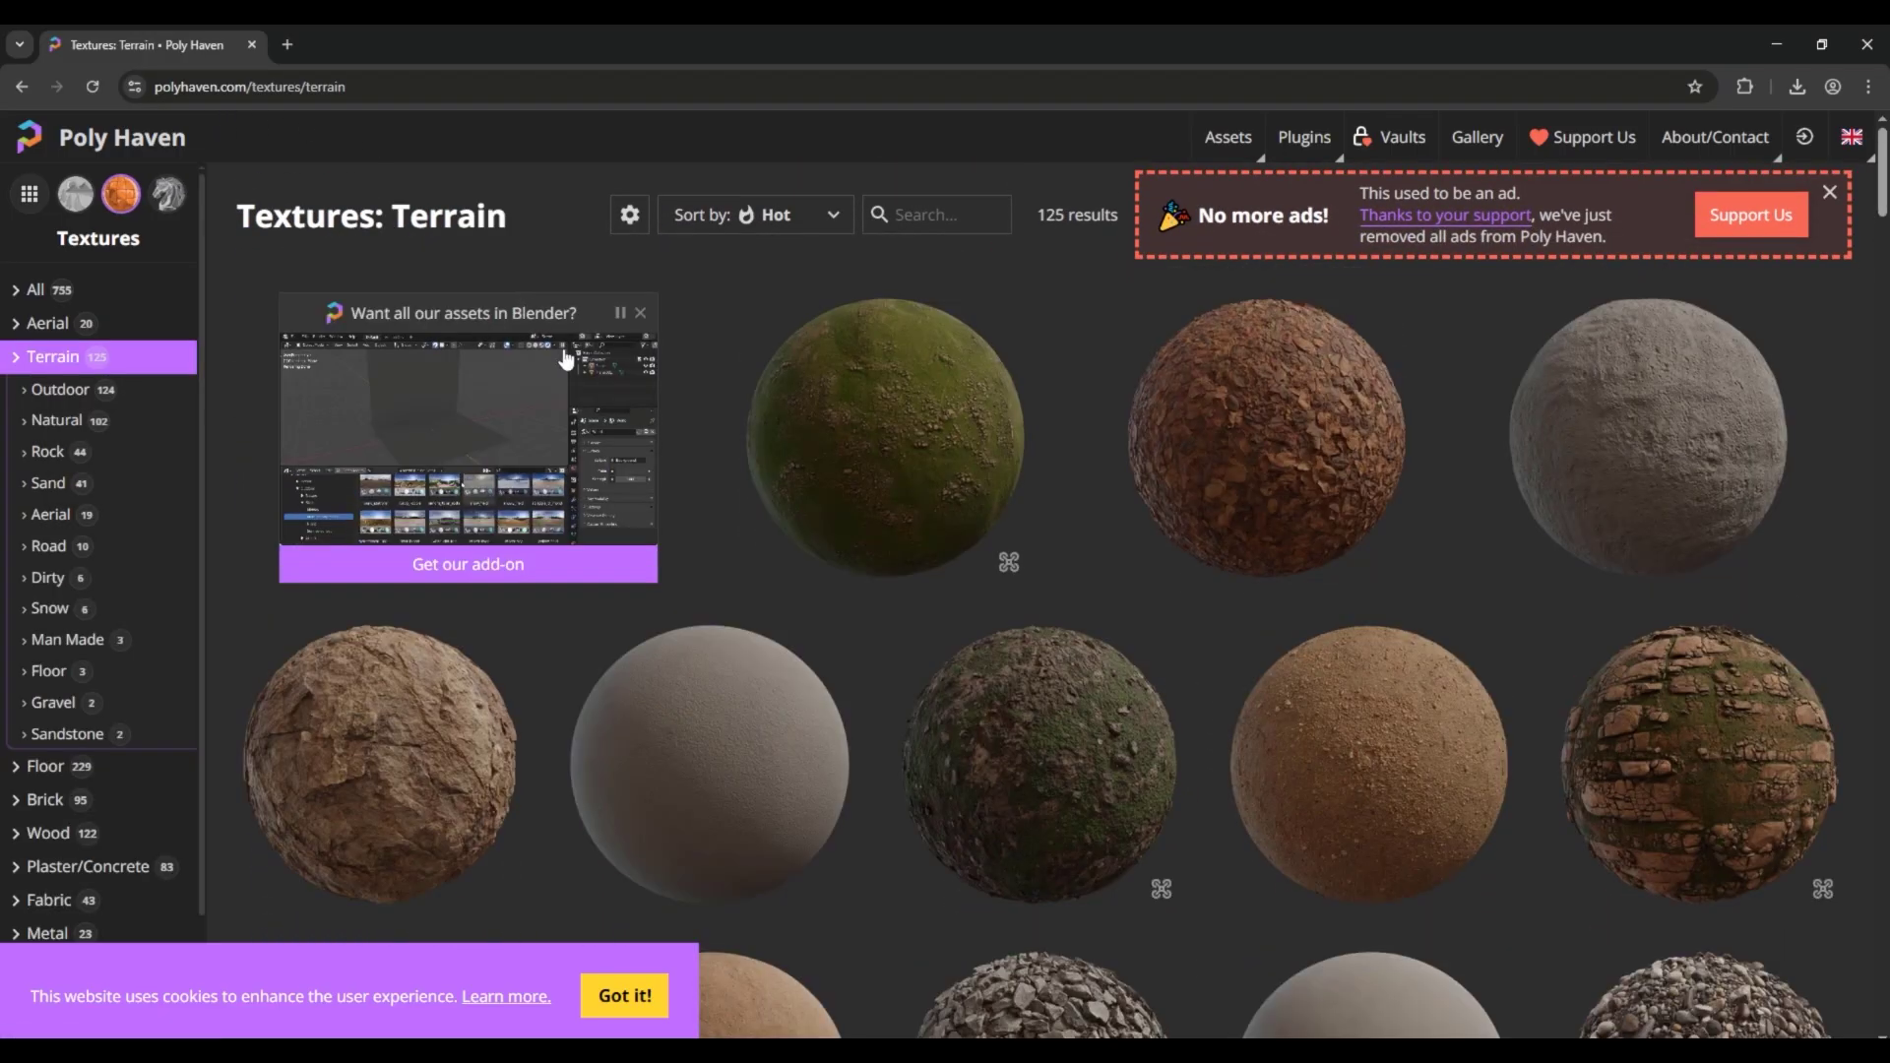
click(1239, 495)
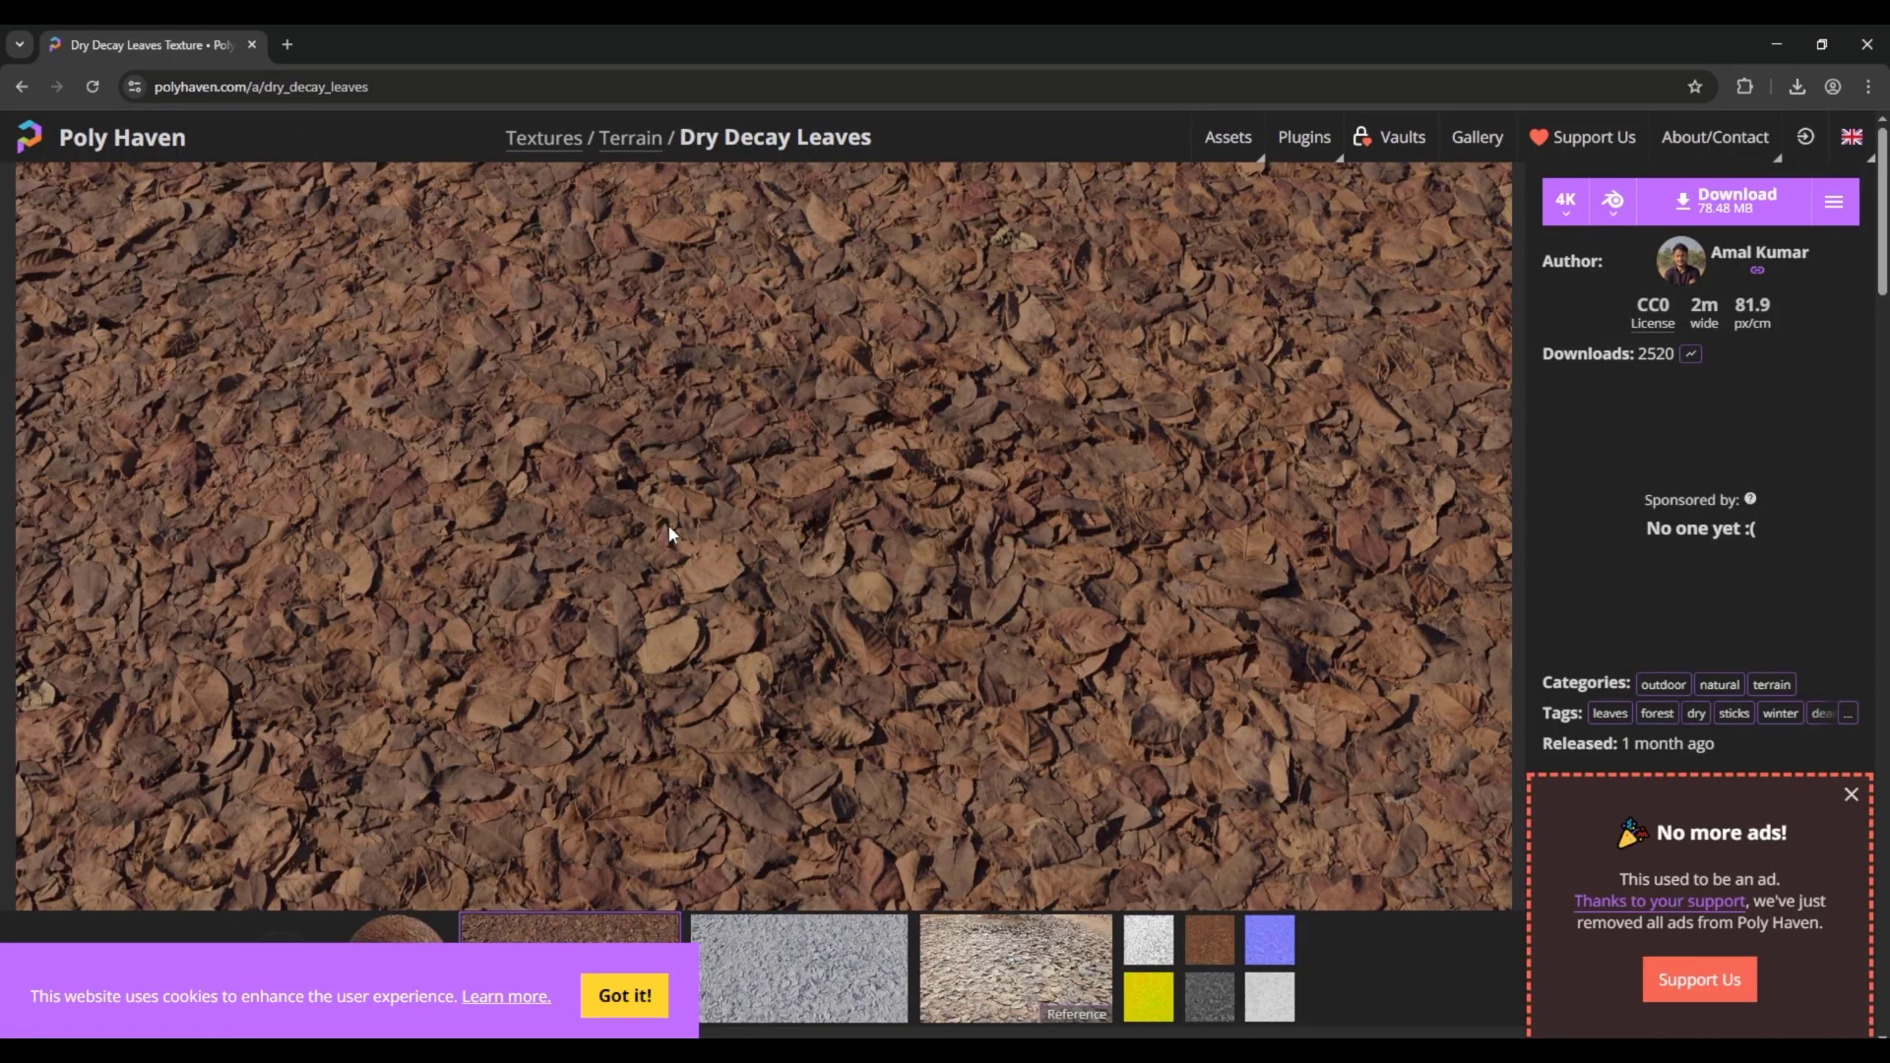
scroll(599, 590, down, 3)
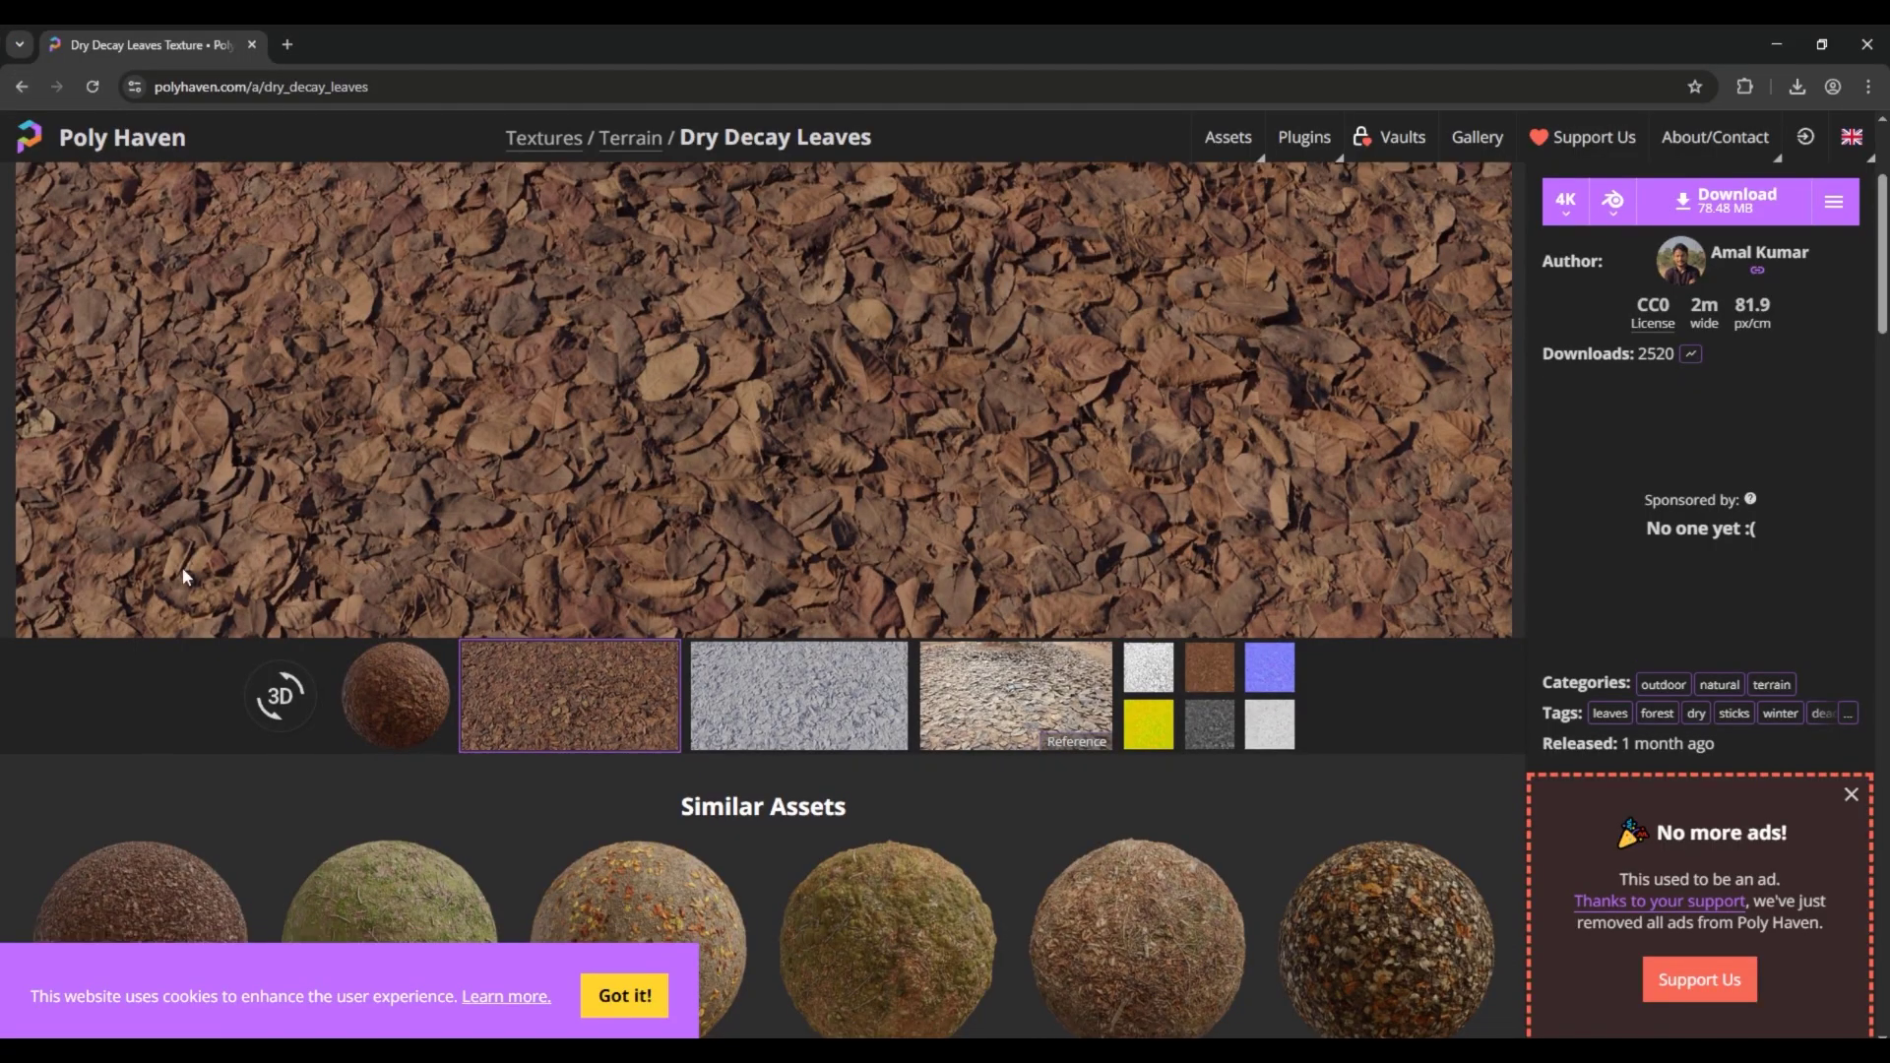
click(138, 896)
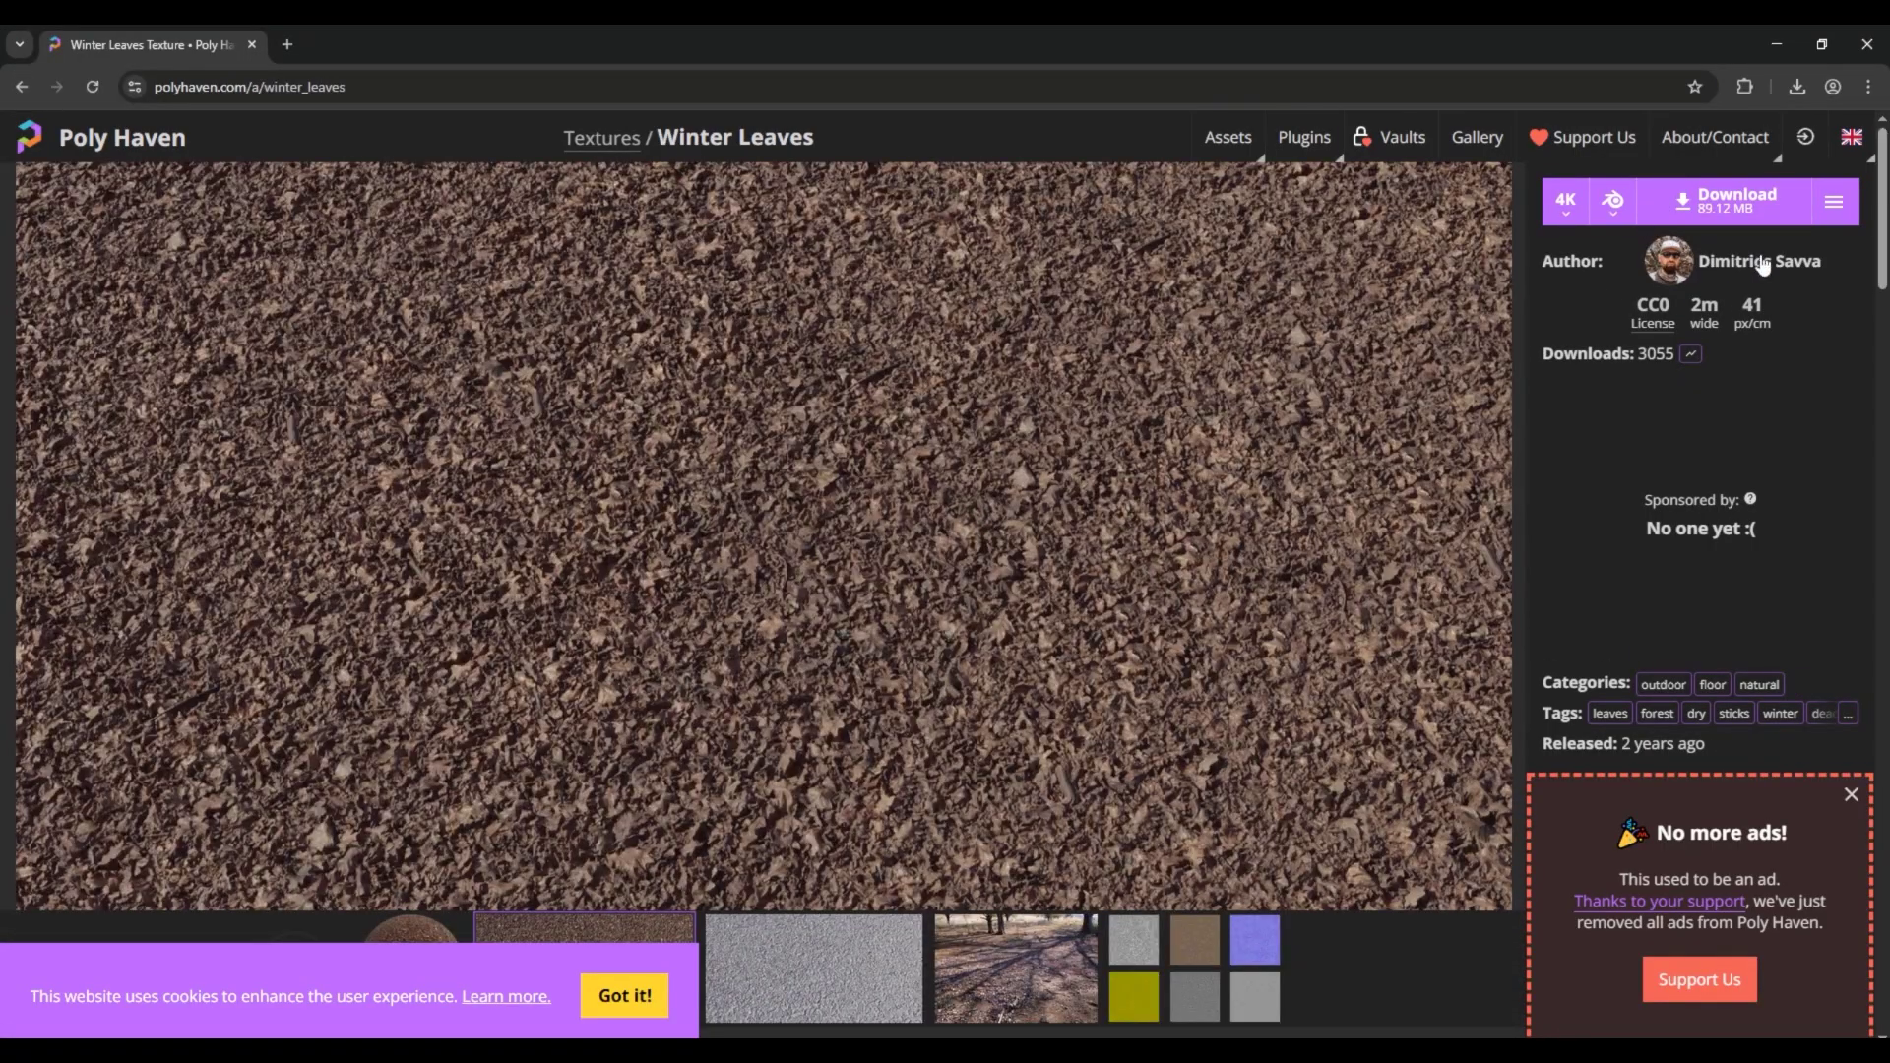
Step: Show the individual texture map download options for Winter Leaves
click(1834, 207)
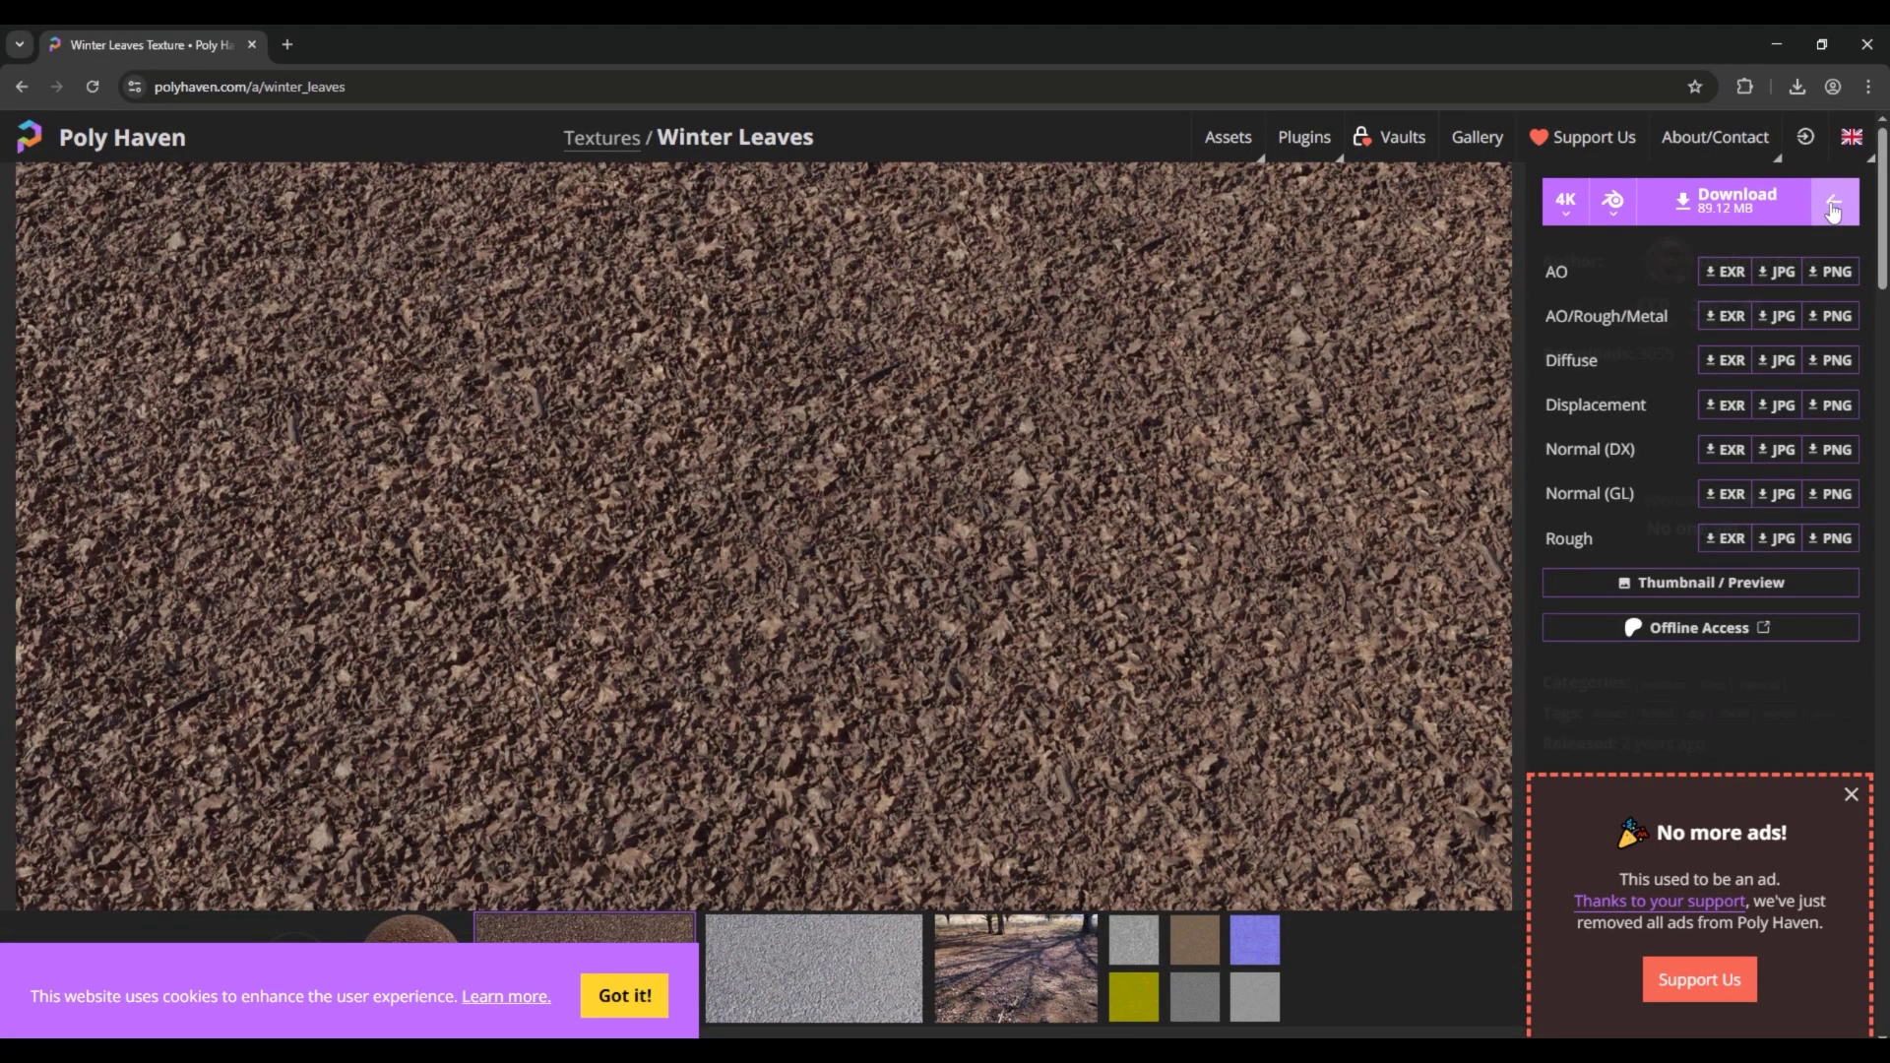
click(1833, 210)
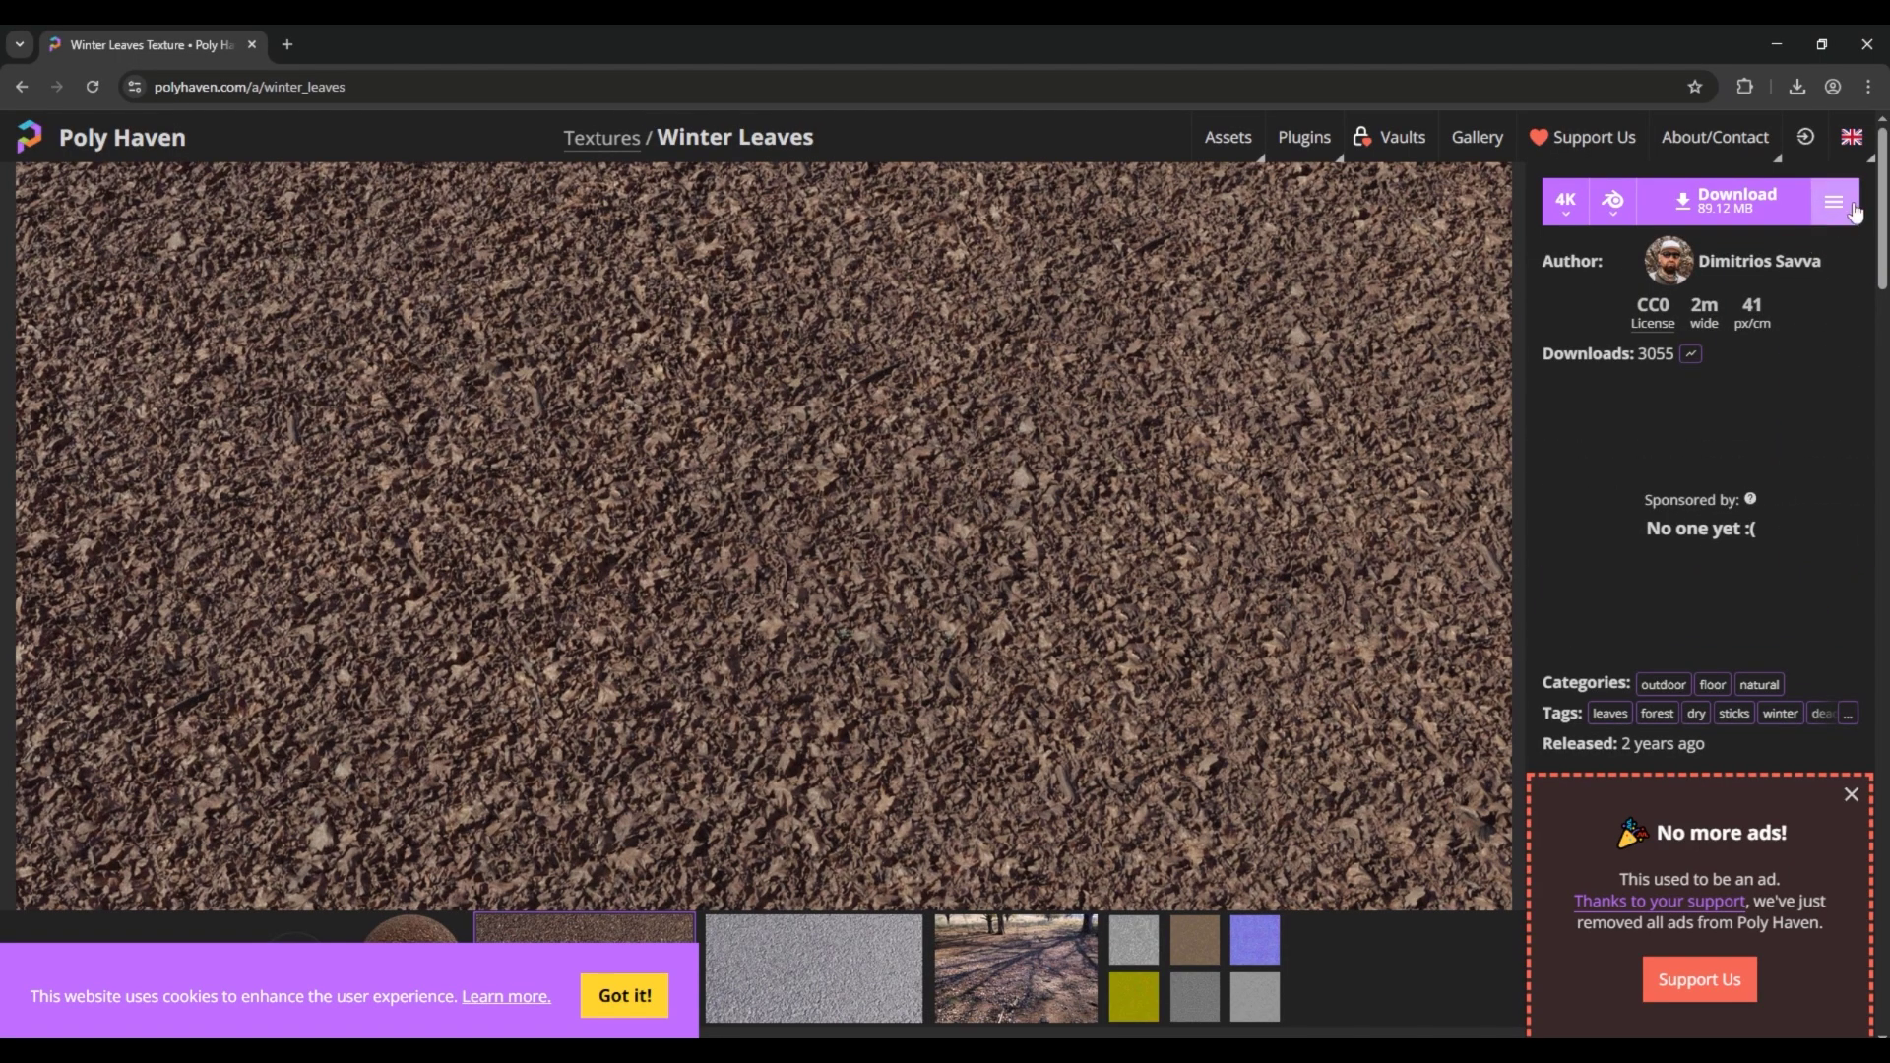
click(1851, 214)
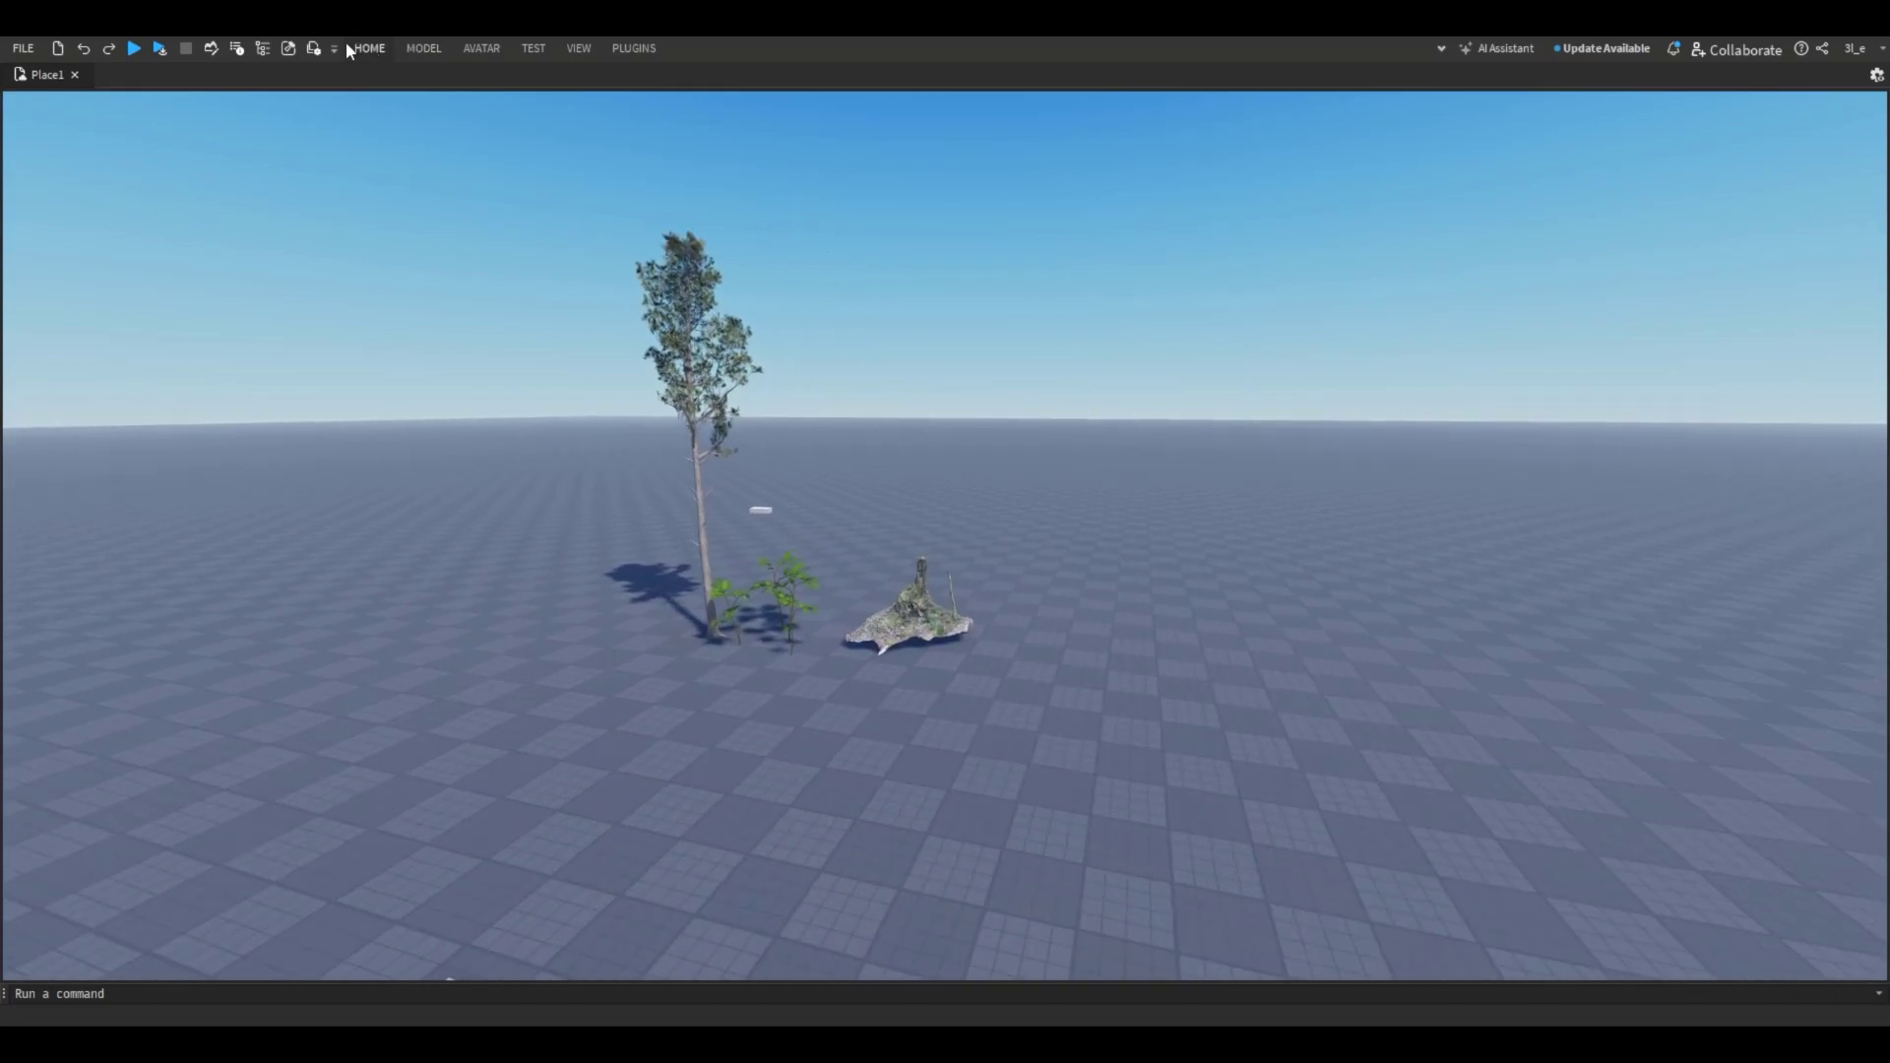
Step: Switch to Roblox Studio and open the Material Manager
click(371, 48)
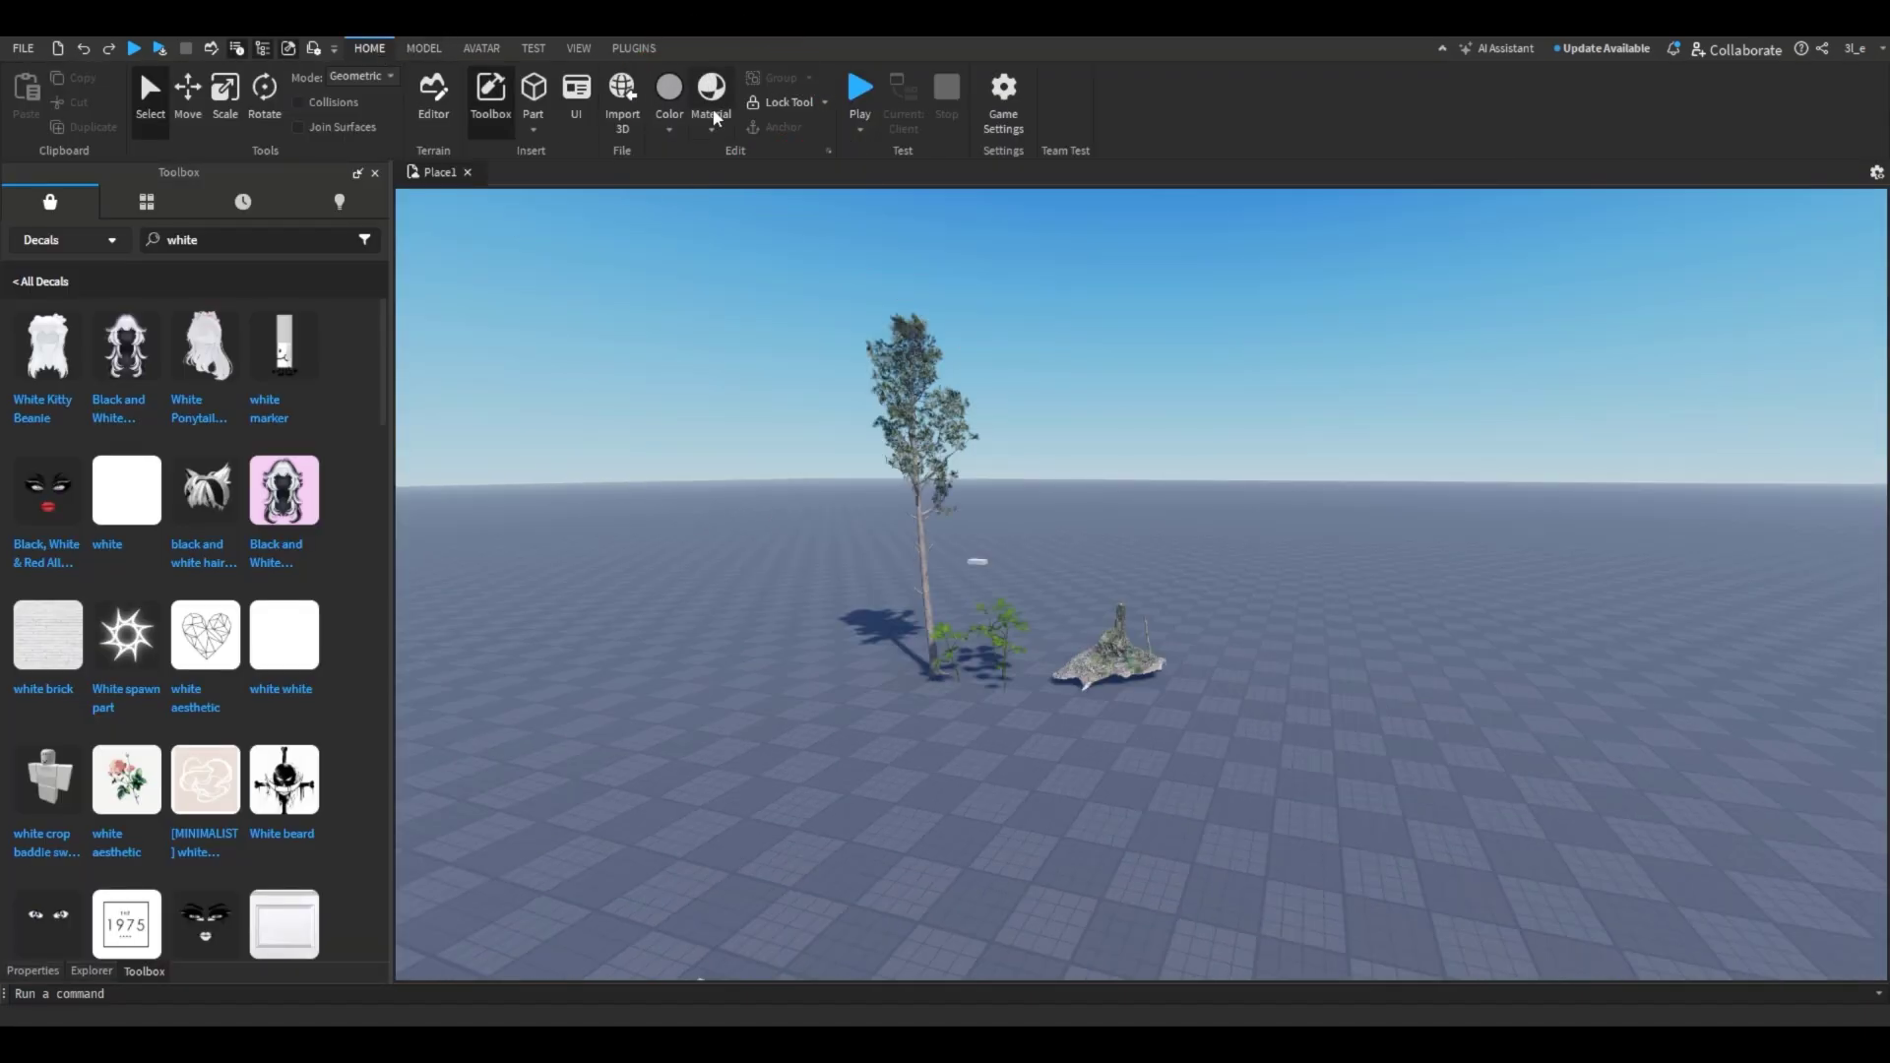
click(716, 119)
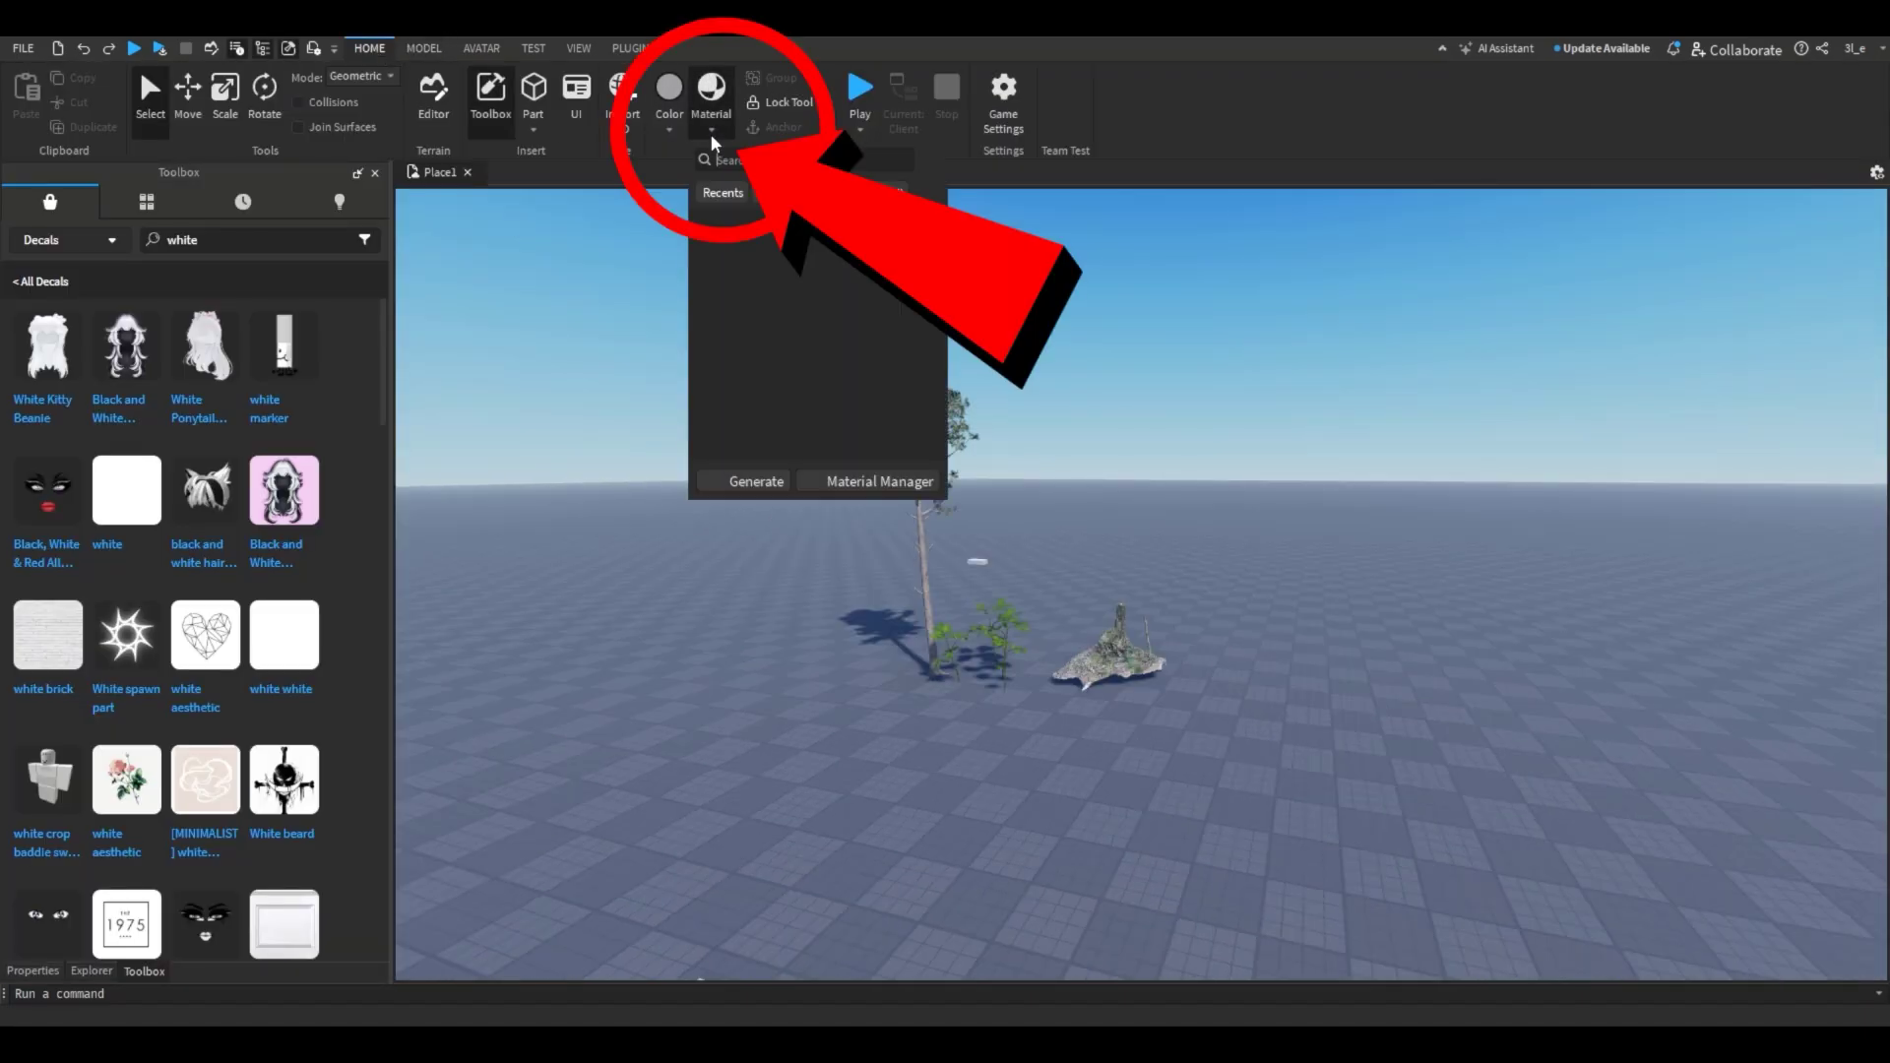
click(877, 481)
Step: Draw a raised terrain patch on the baseplate near the trees with the Terrain Editor's cylinder brush
key(a)
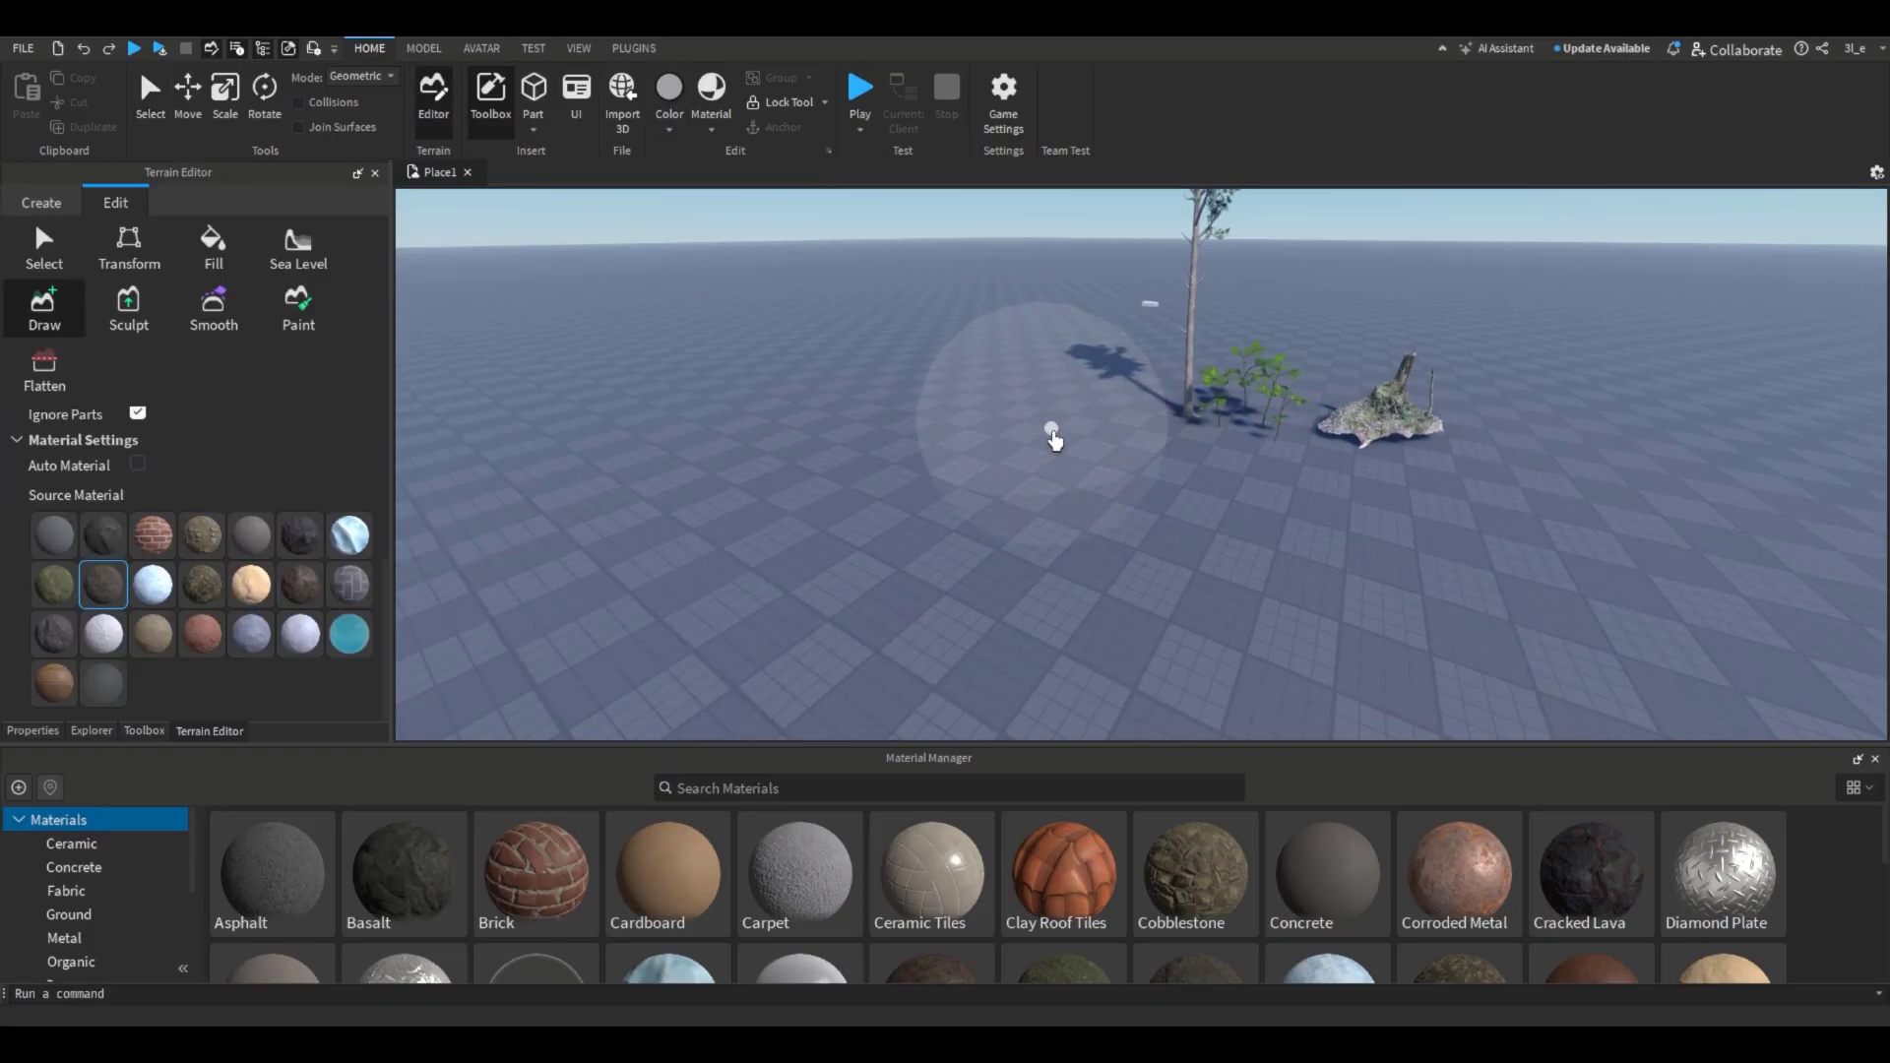
key(a)
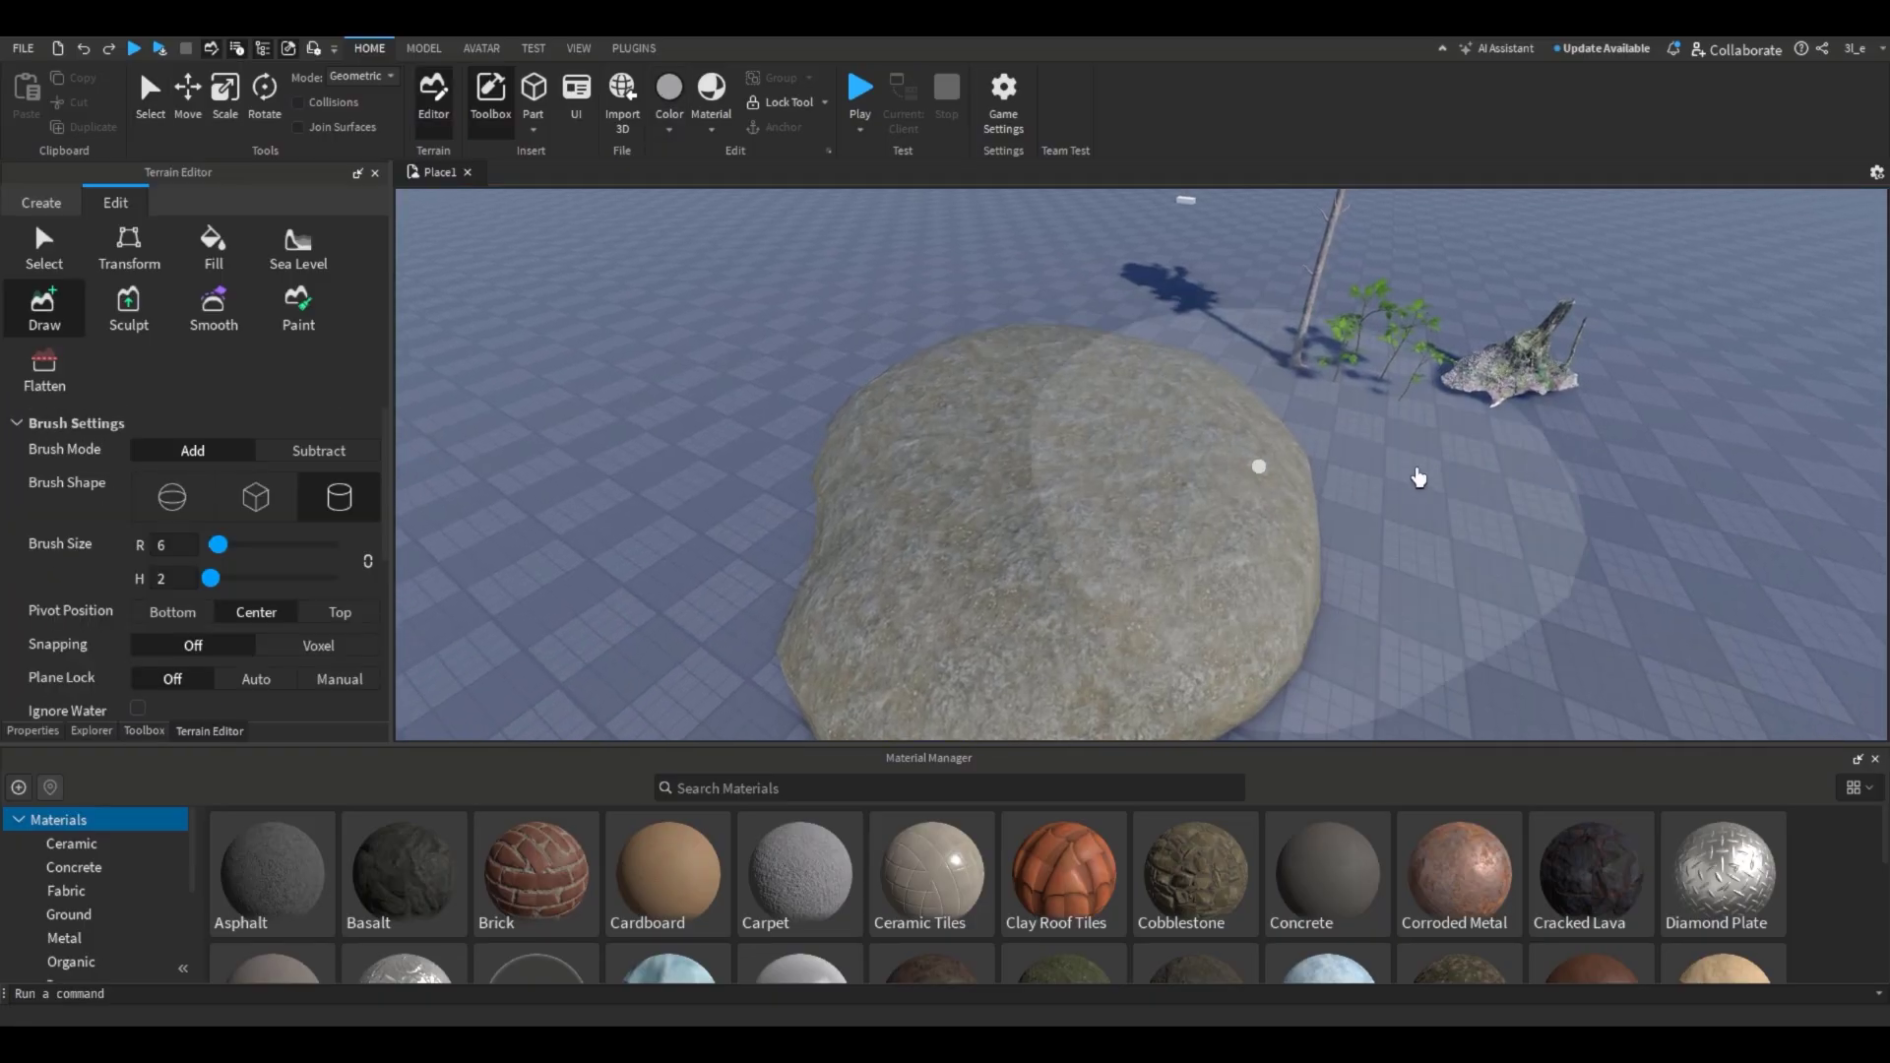
key(w)
Step: Search the Material Manager for "ground" and select the Ground material
click(779, 788)
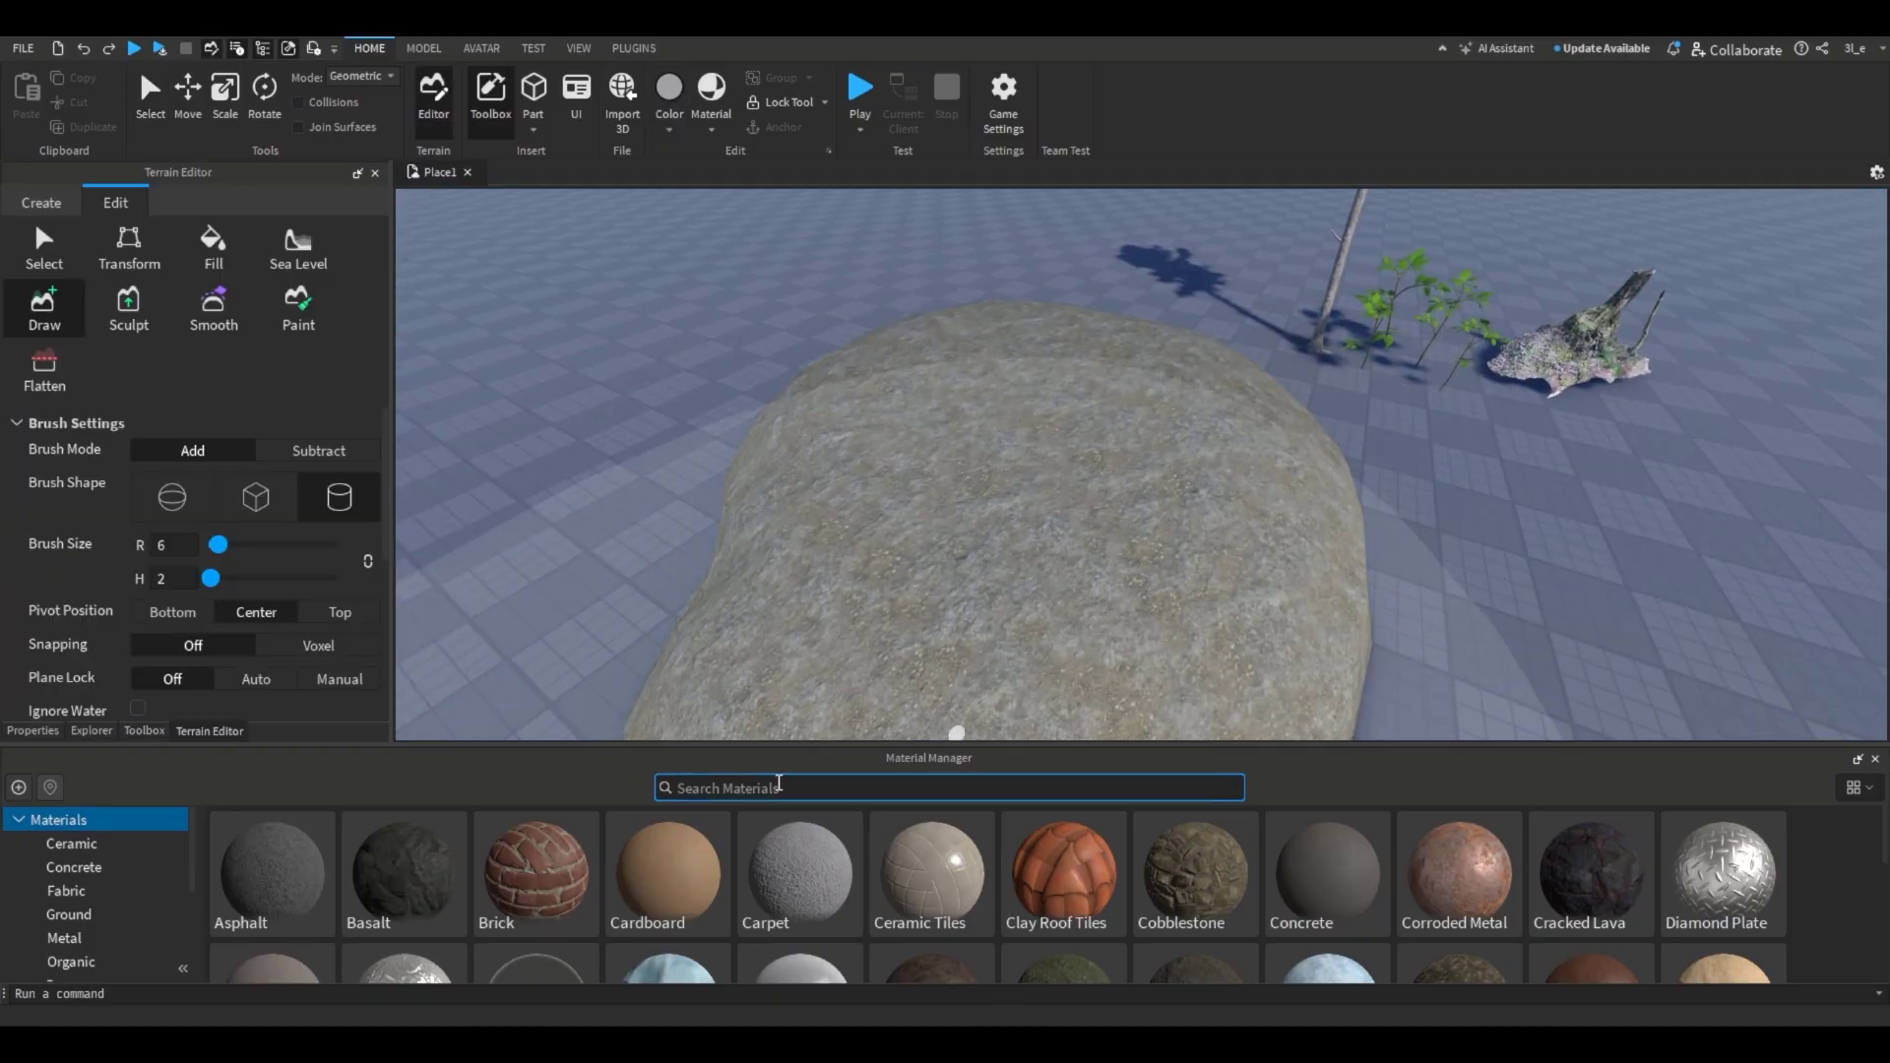
text(ground)
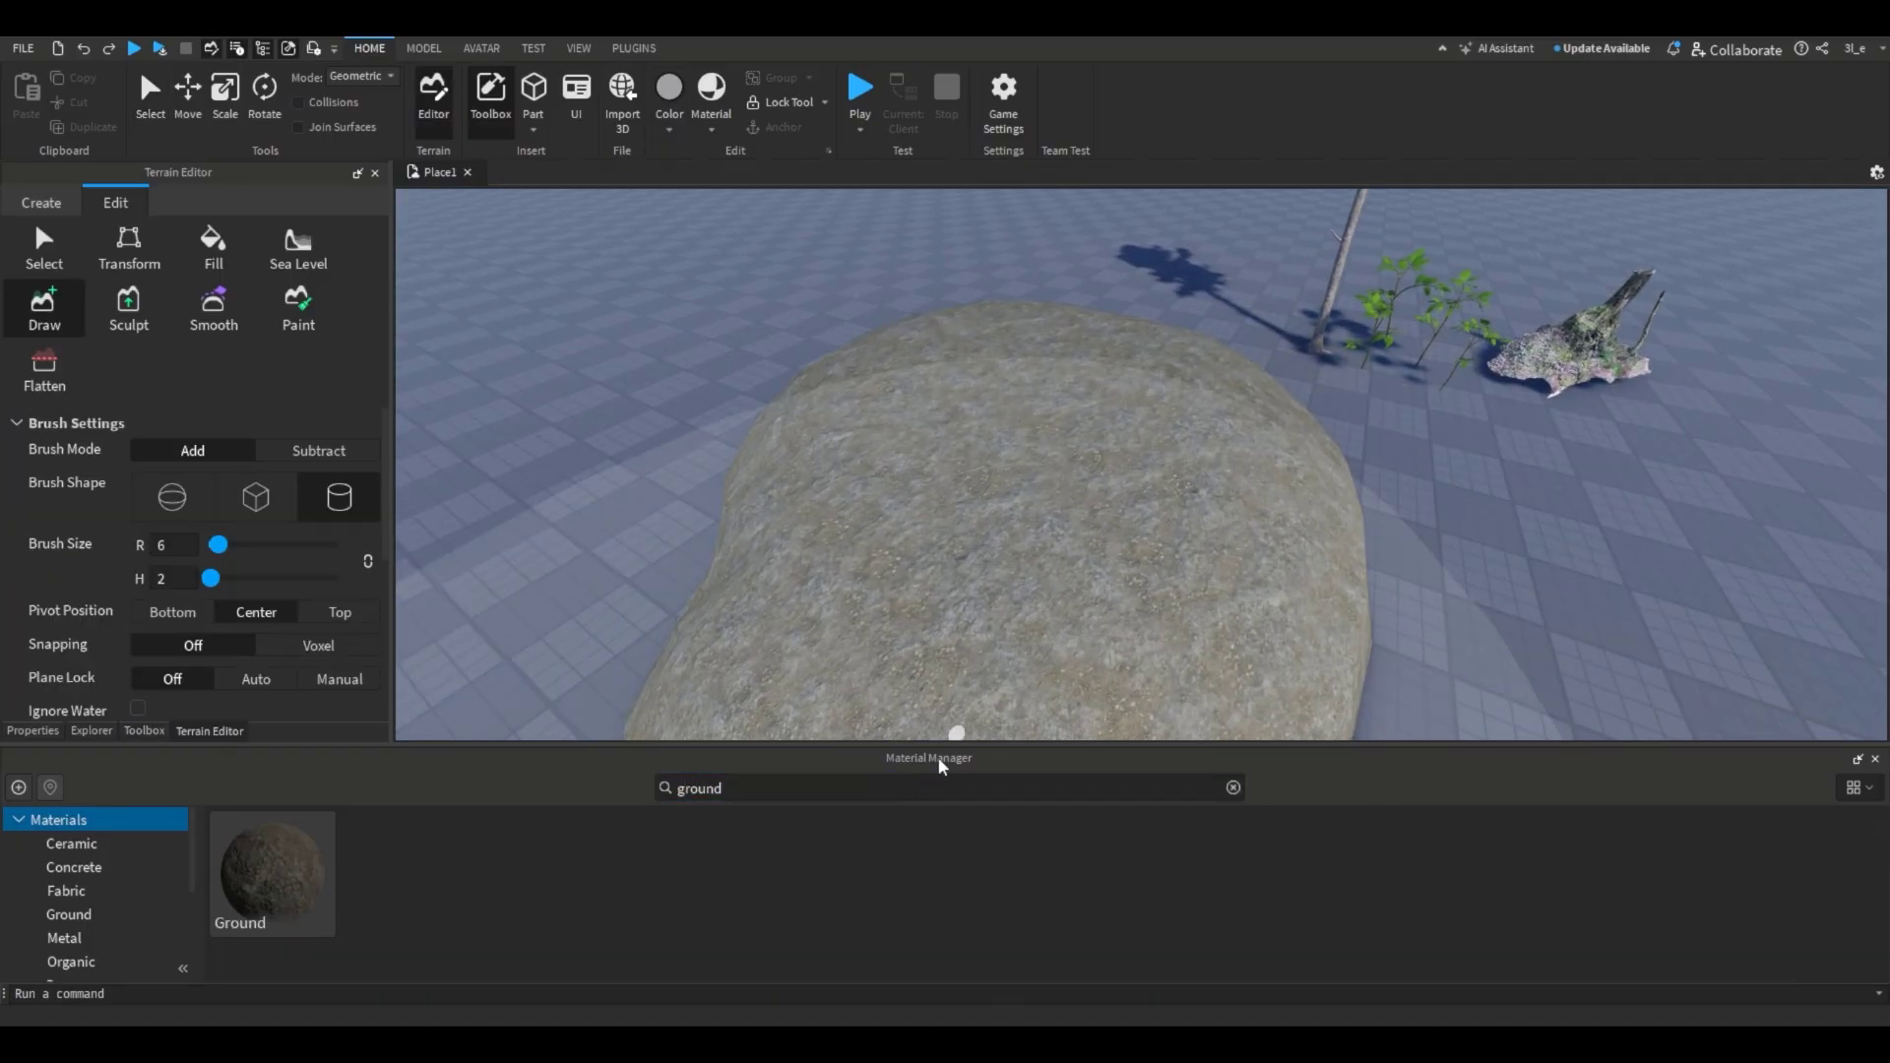
click(245, 905)
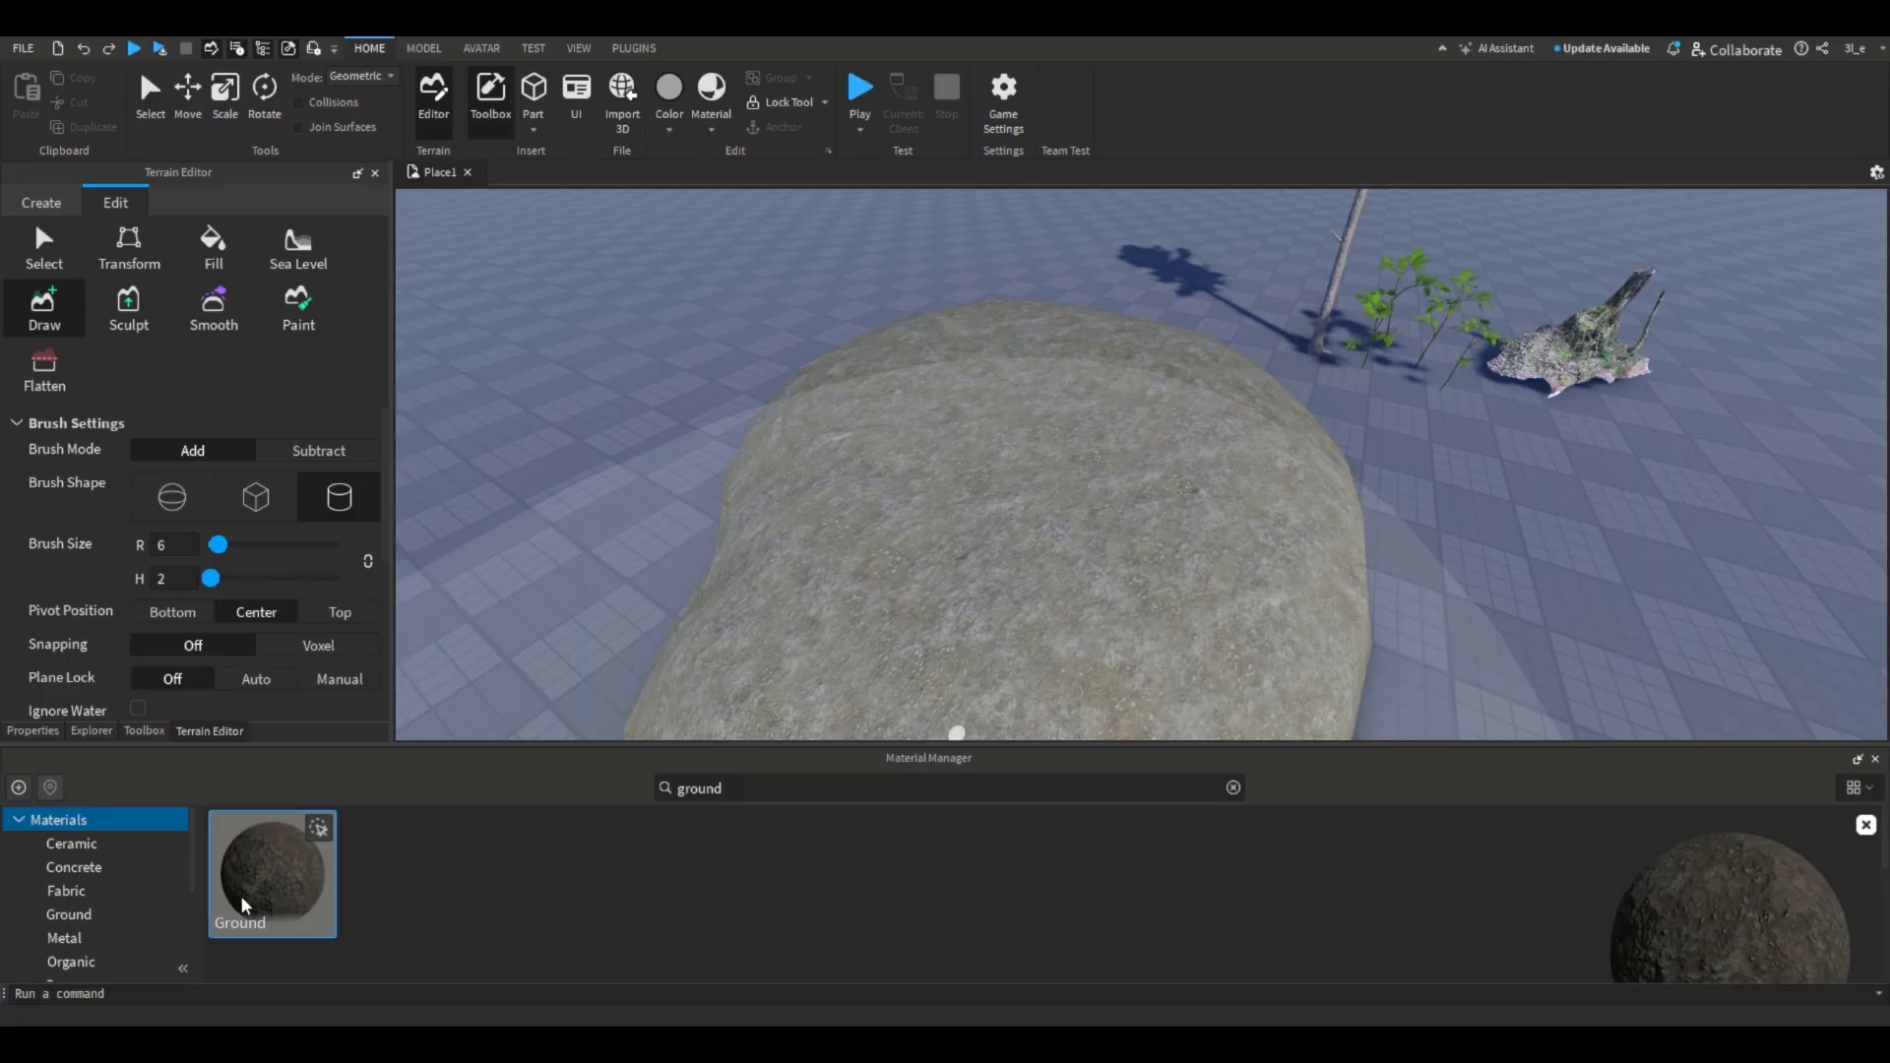
Step: Create a Ground material variant named "ground2" and enlarge the Material Manager to show its texture map settings
click(17, 788)
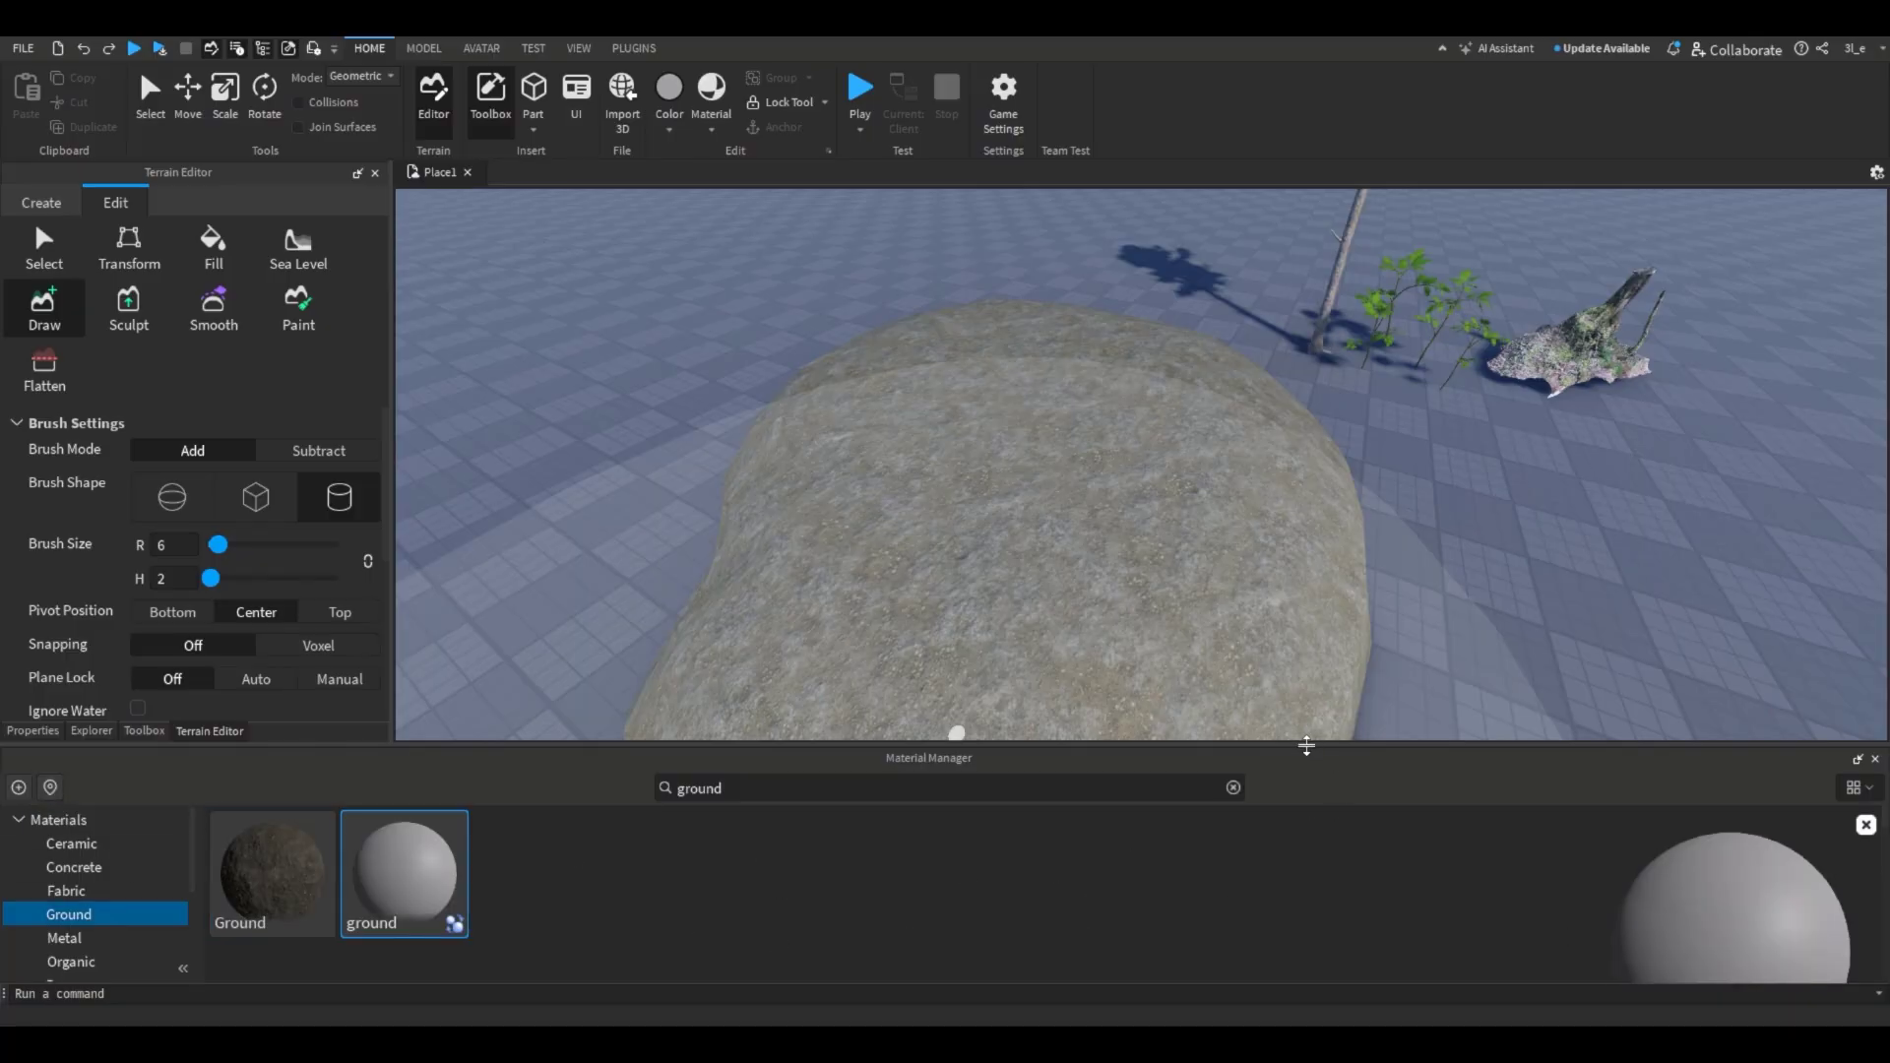
drag(1306, 745, 1306, 659)
scroll(1763, 867, down, 5)
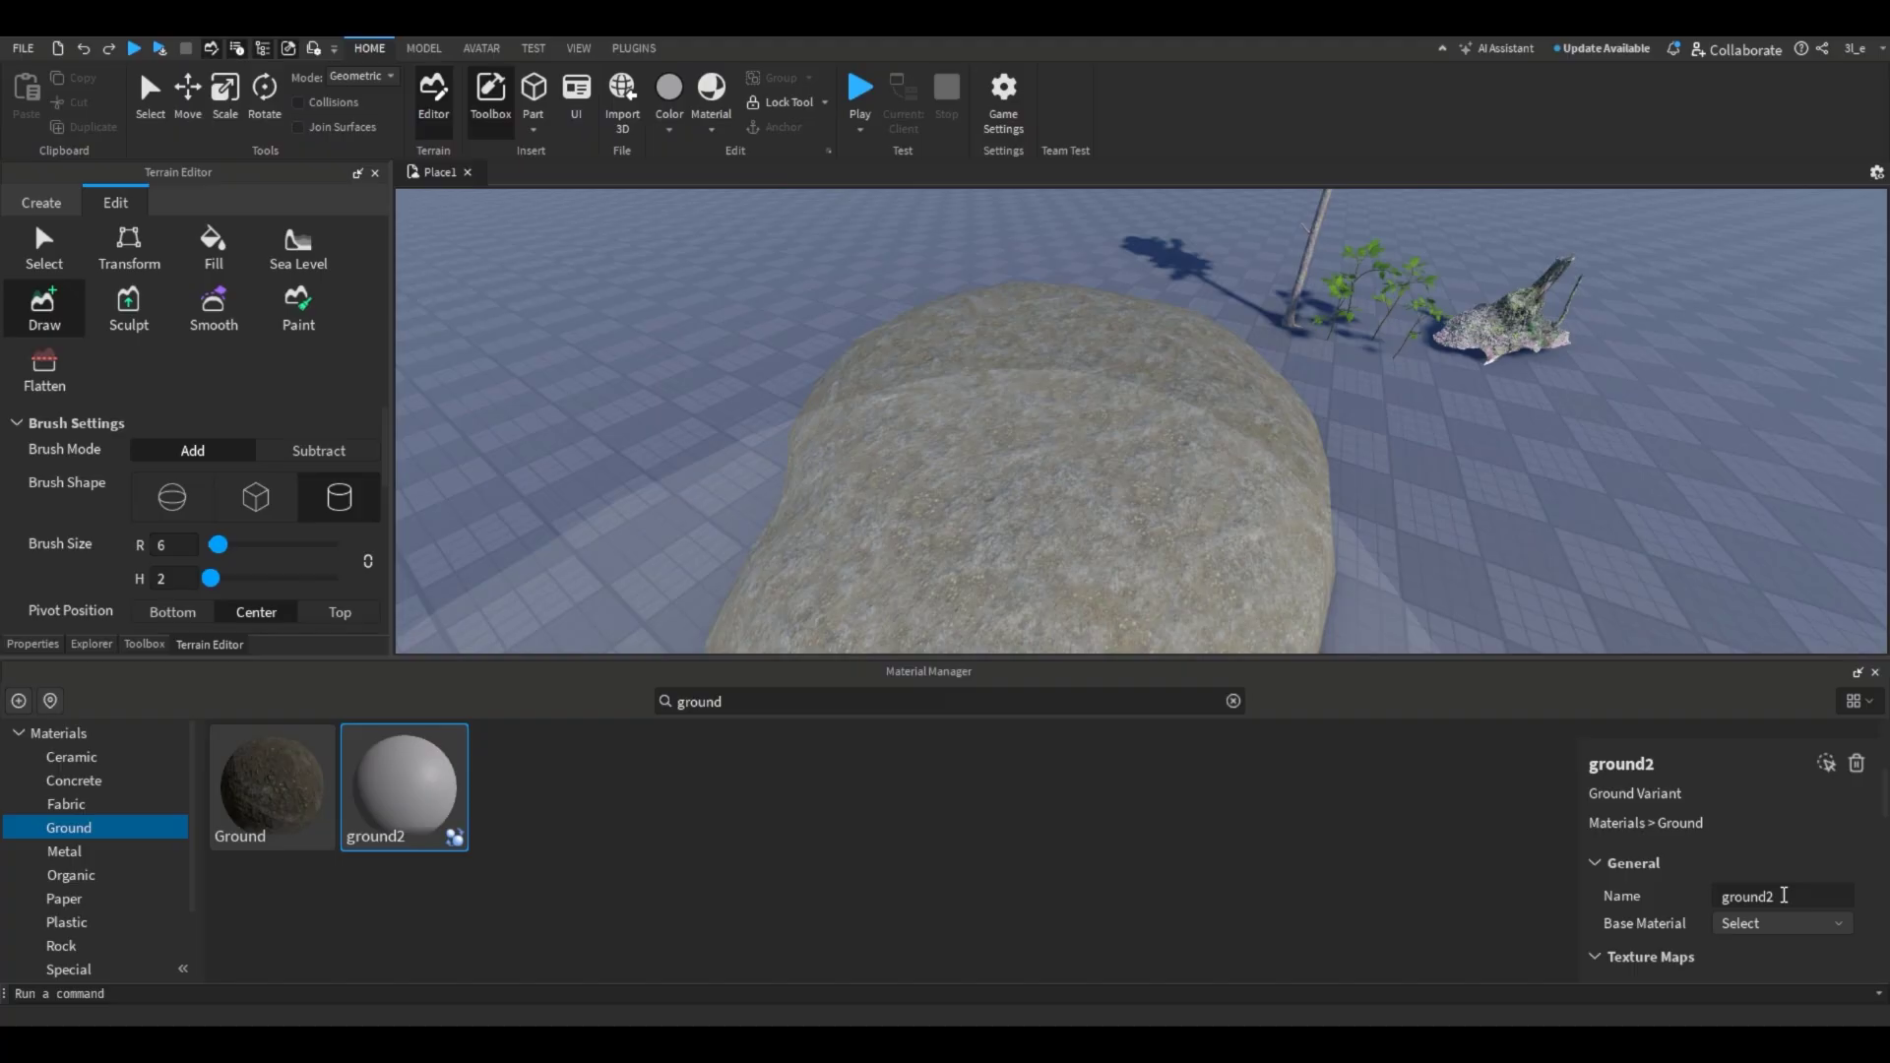
scroll(1784, 895, down, 5)
drag(1624, 657, 1674, 553)
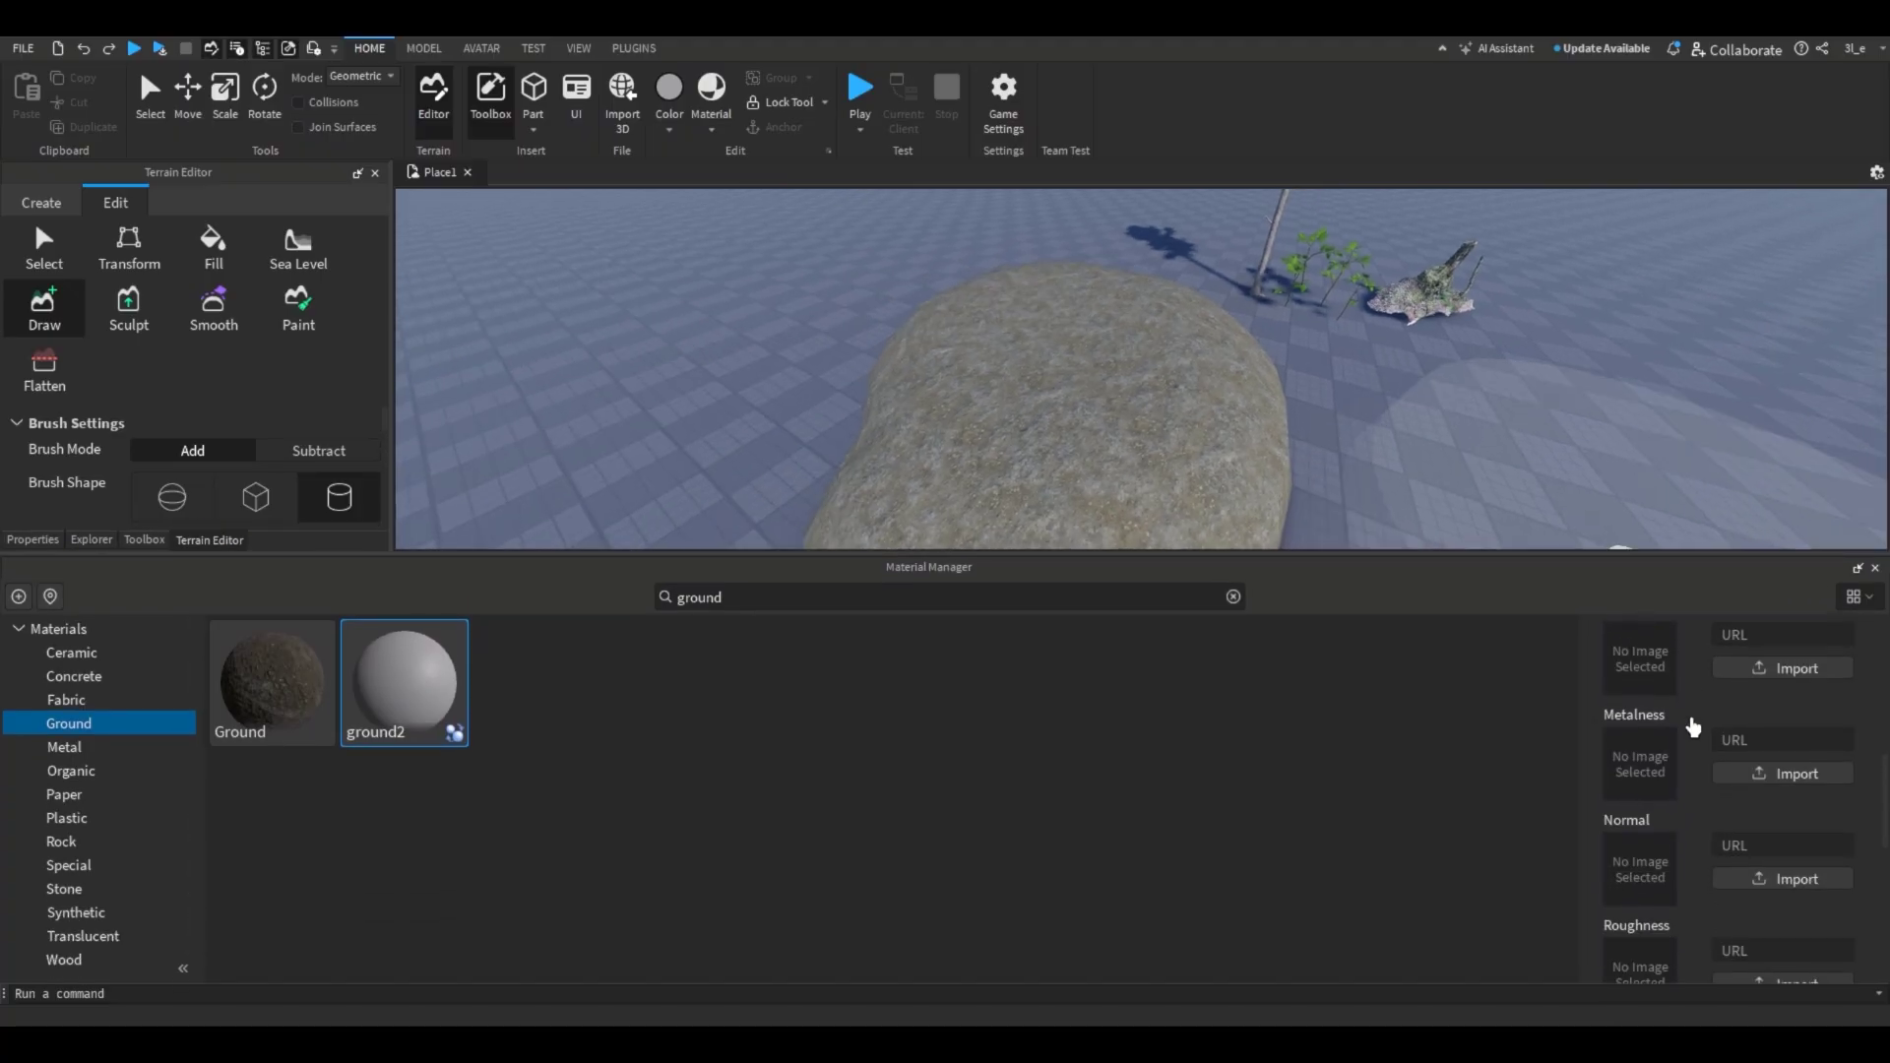
scroll(1674, 748, up, 3)
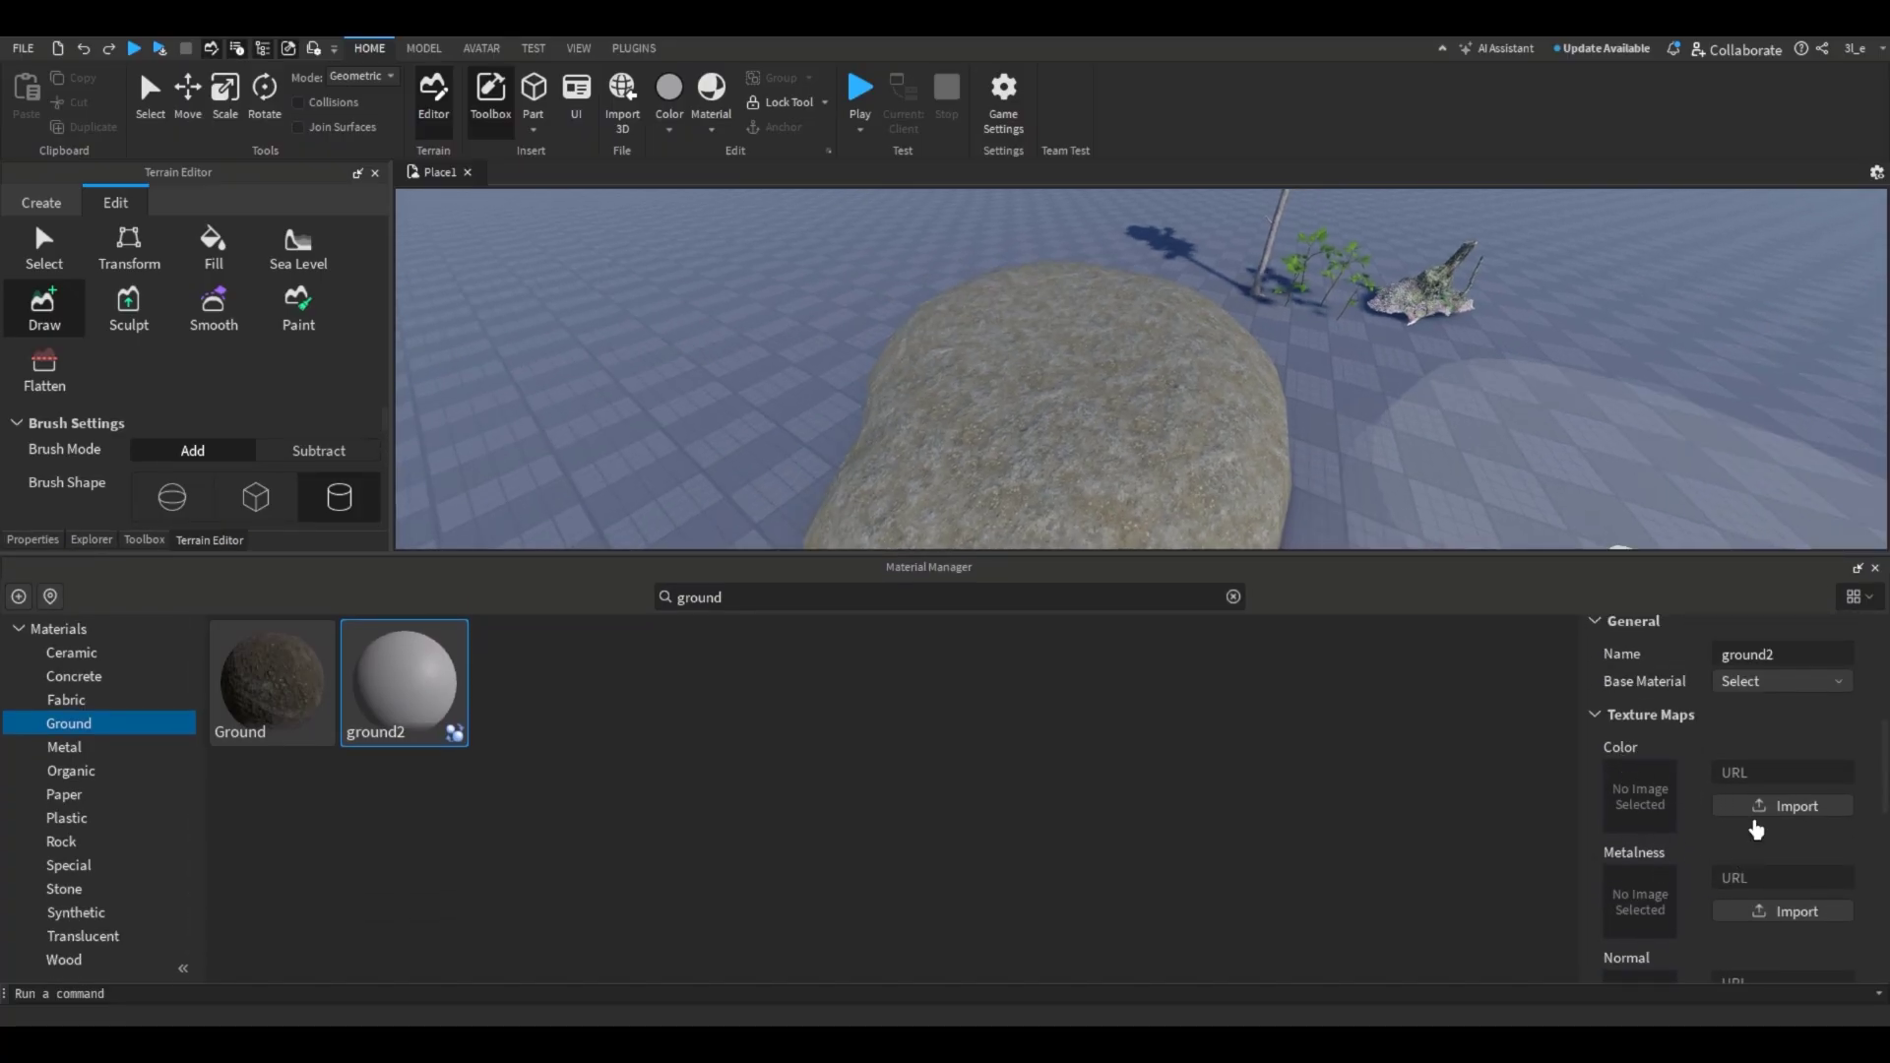
Step: Import the "diffuse" image from the groundtex folder as the Color map of ground2, retrying the upload
click(1755, 818)
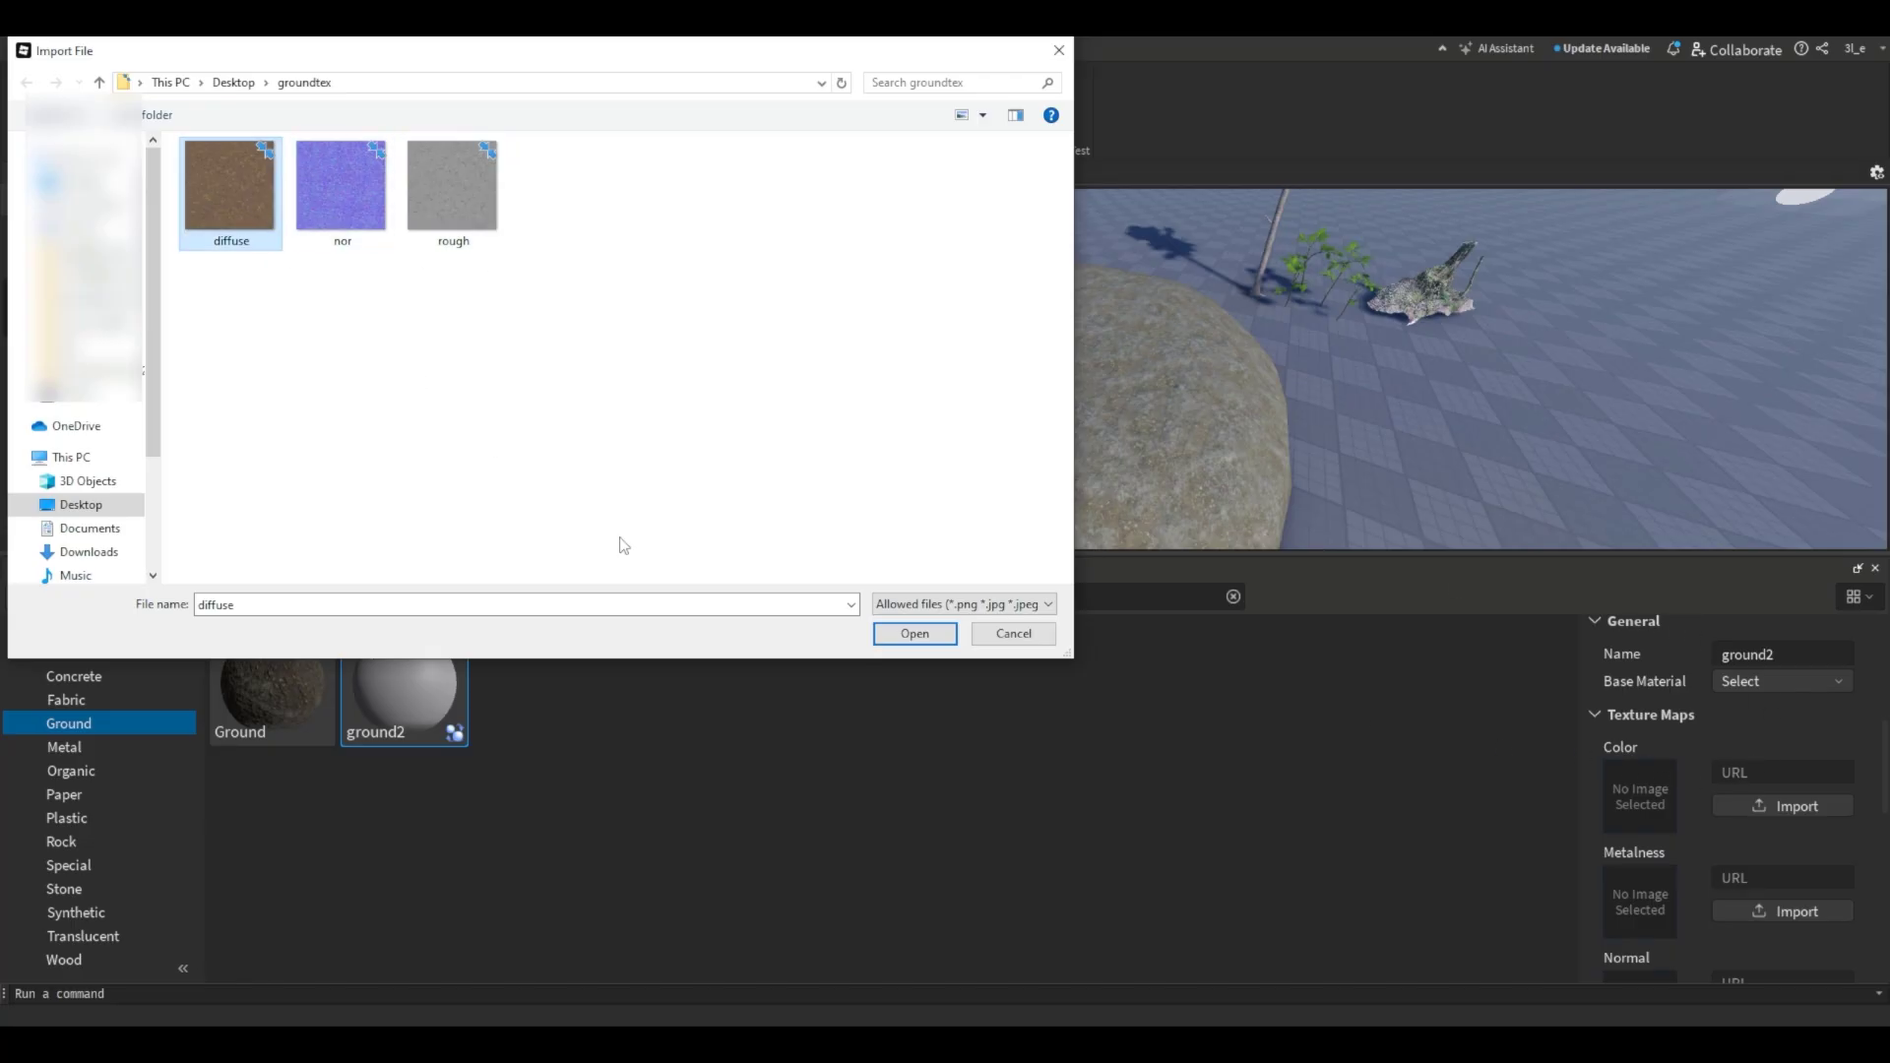
click(915, 634)
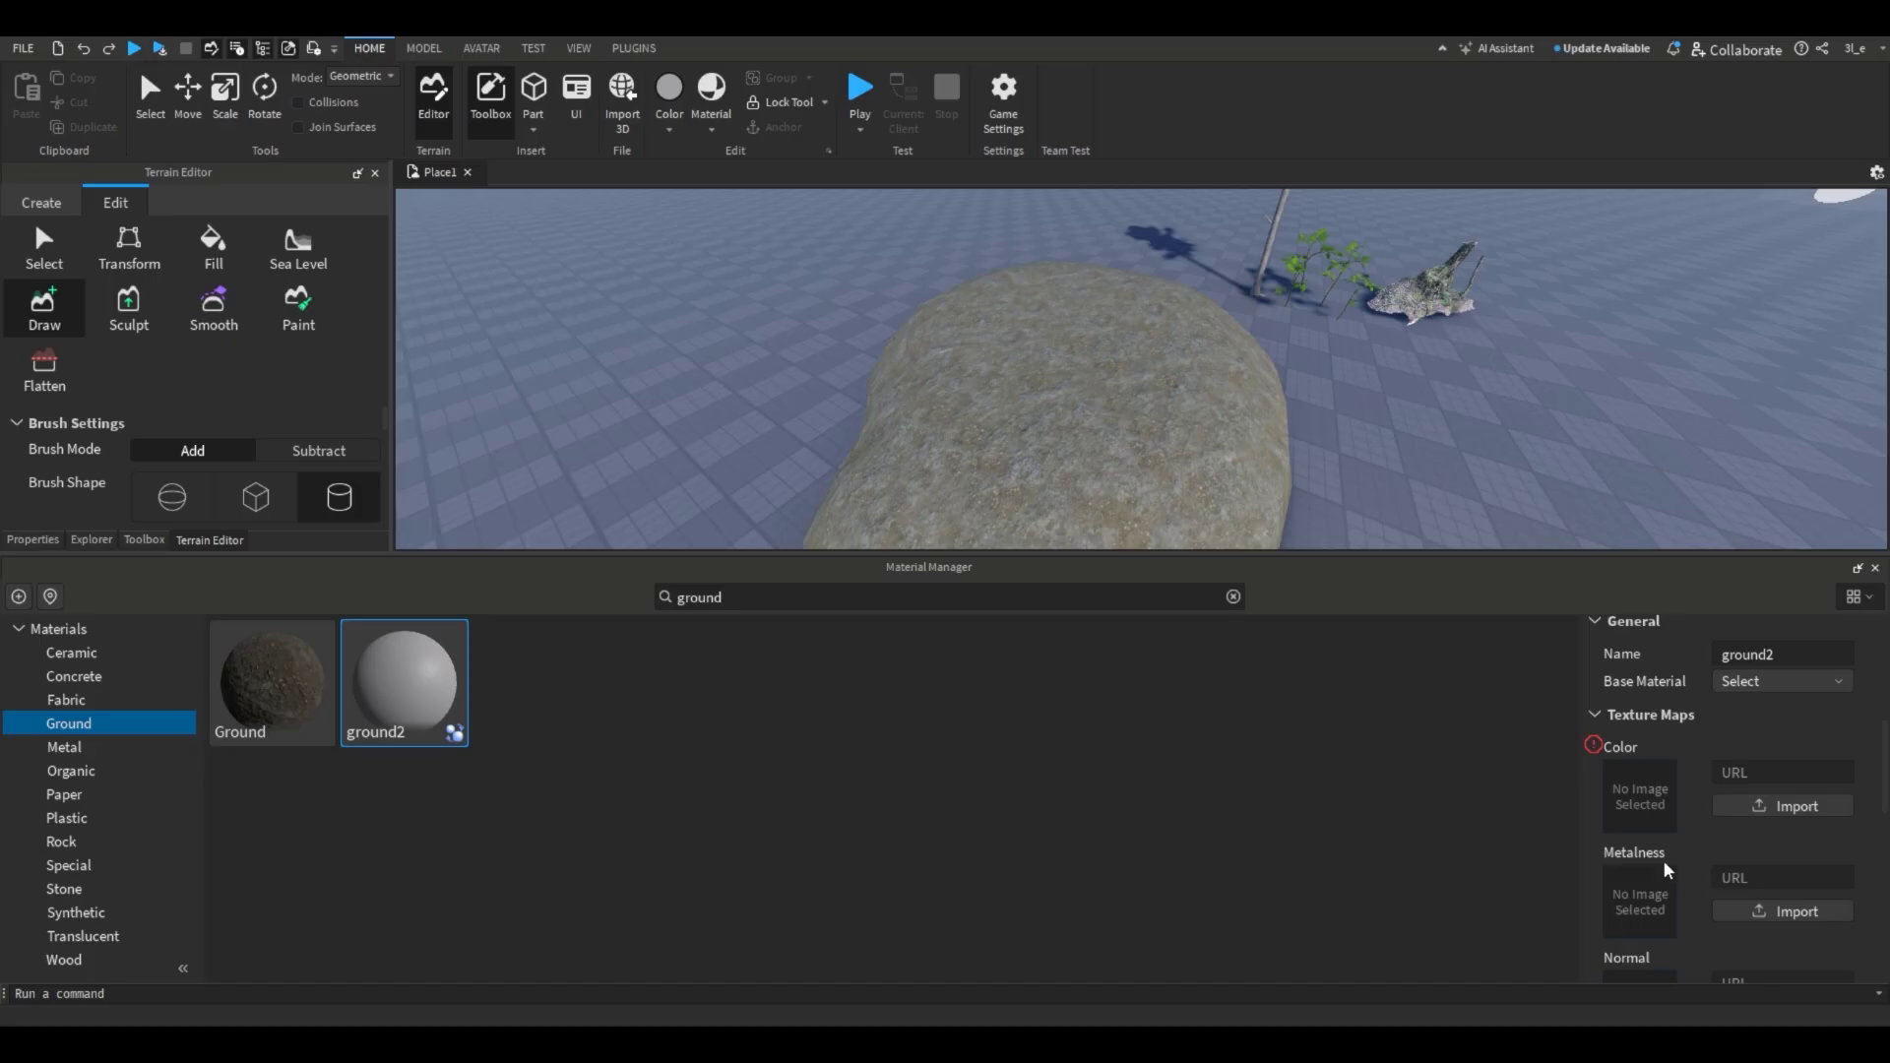
click(1790, 807)
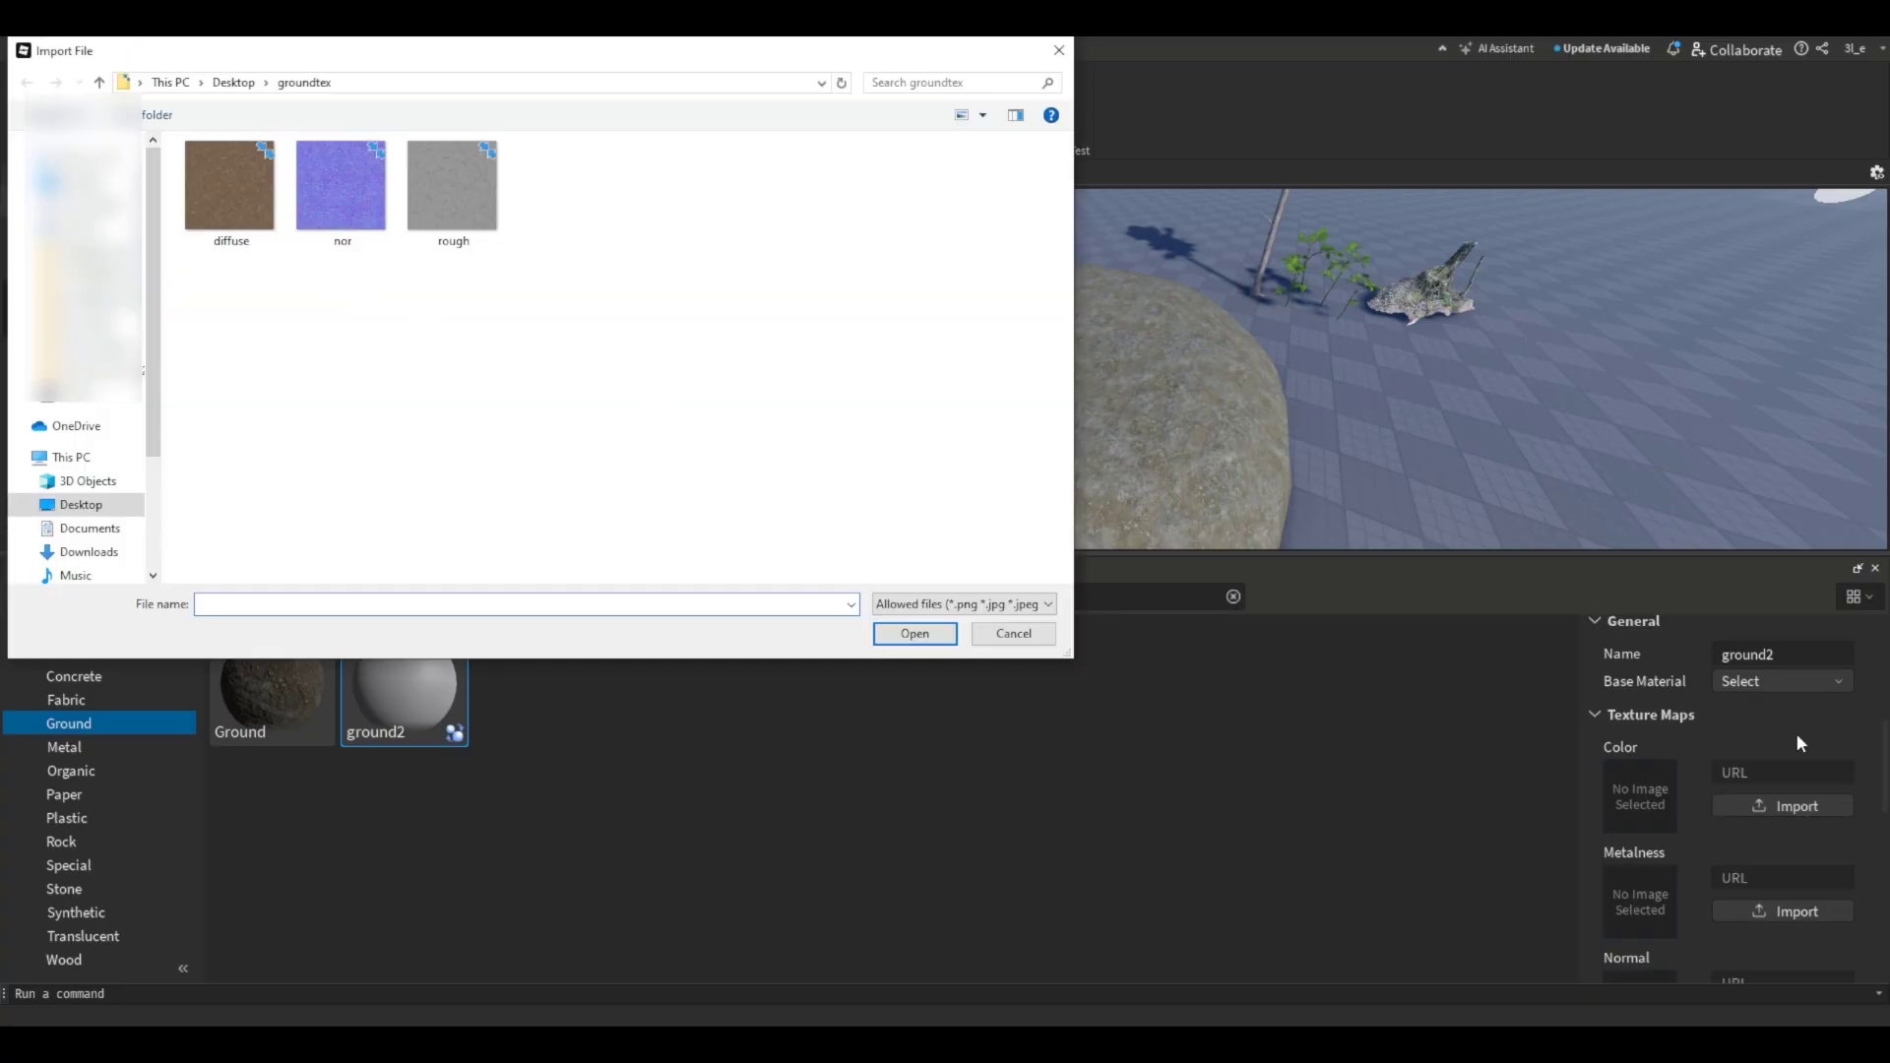
double_click(246, 202)
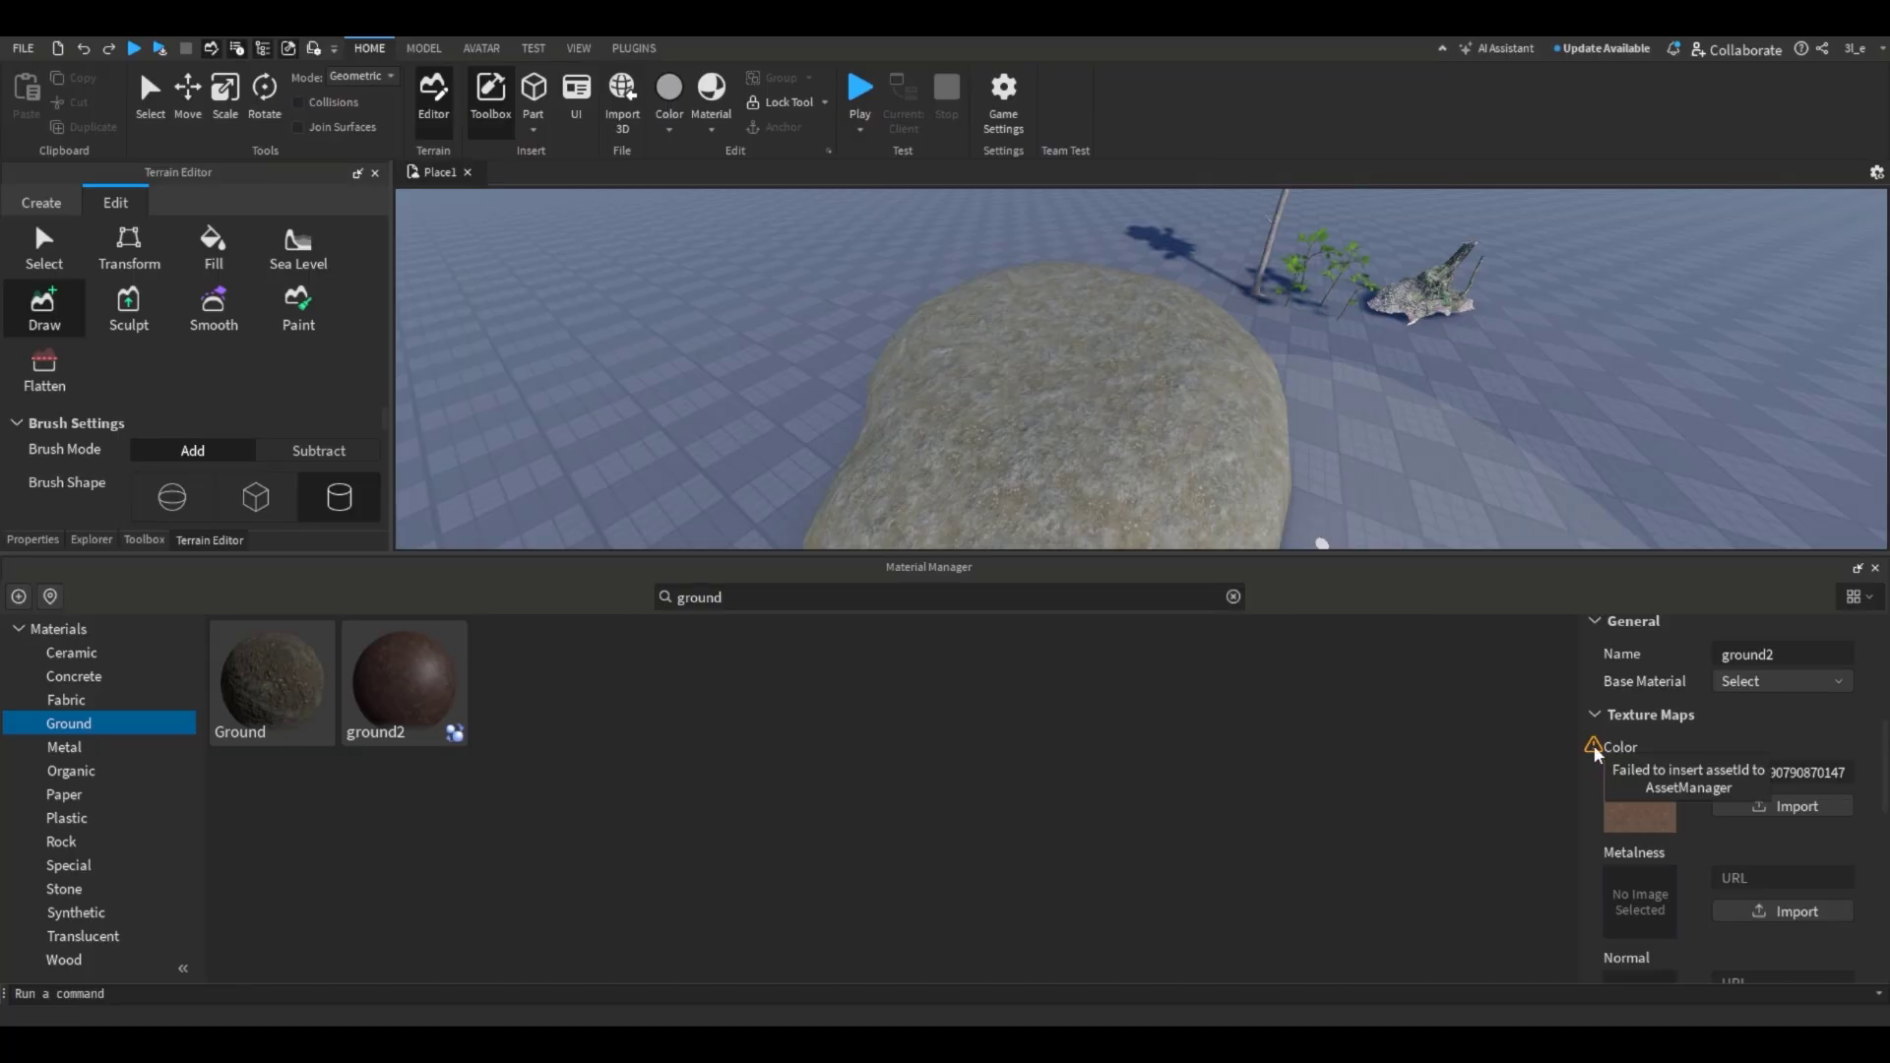
Step: Import the "nor" and "rough" images as the Normal and Roughness maps of ground2
scroll(1634, 758, down, 3)
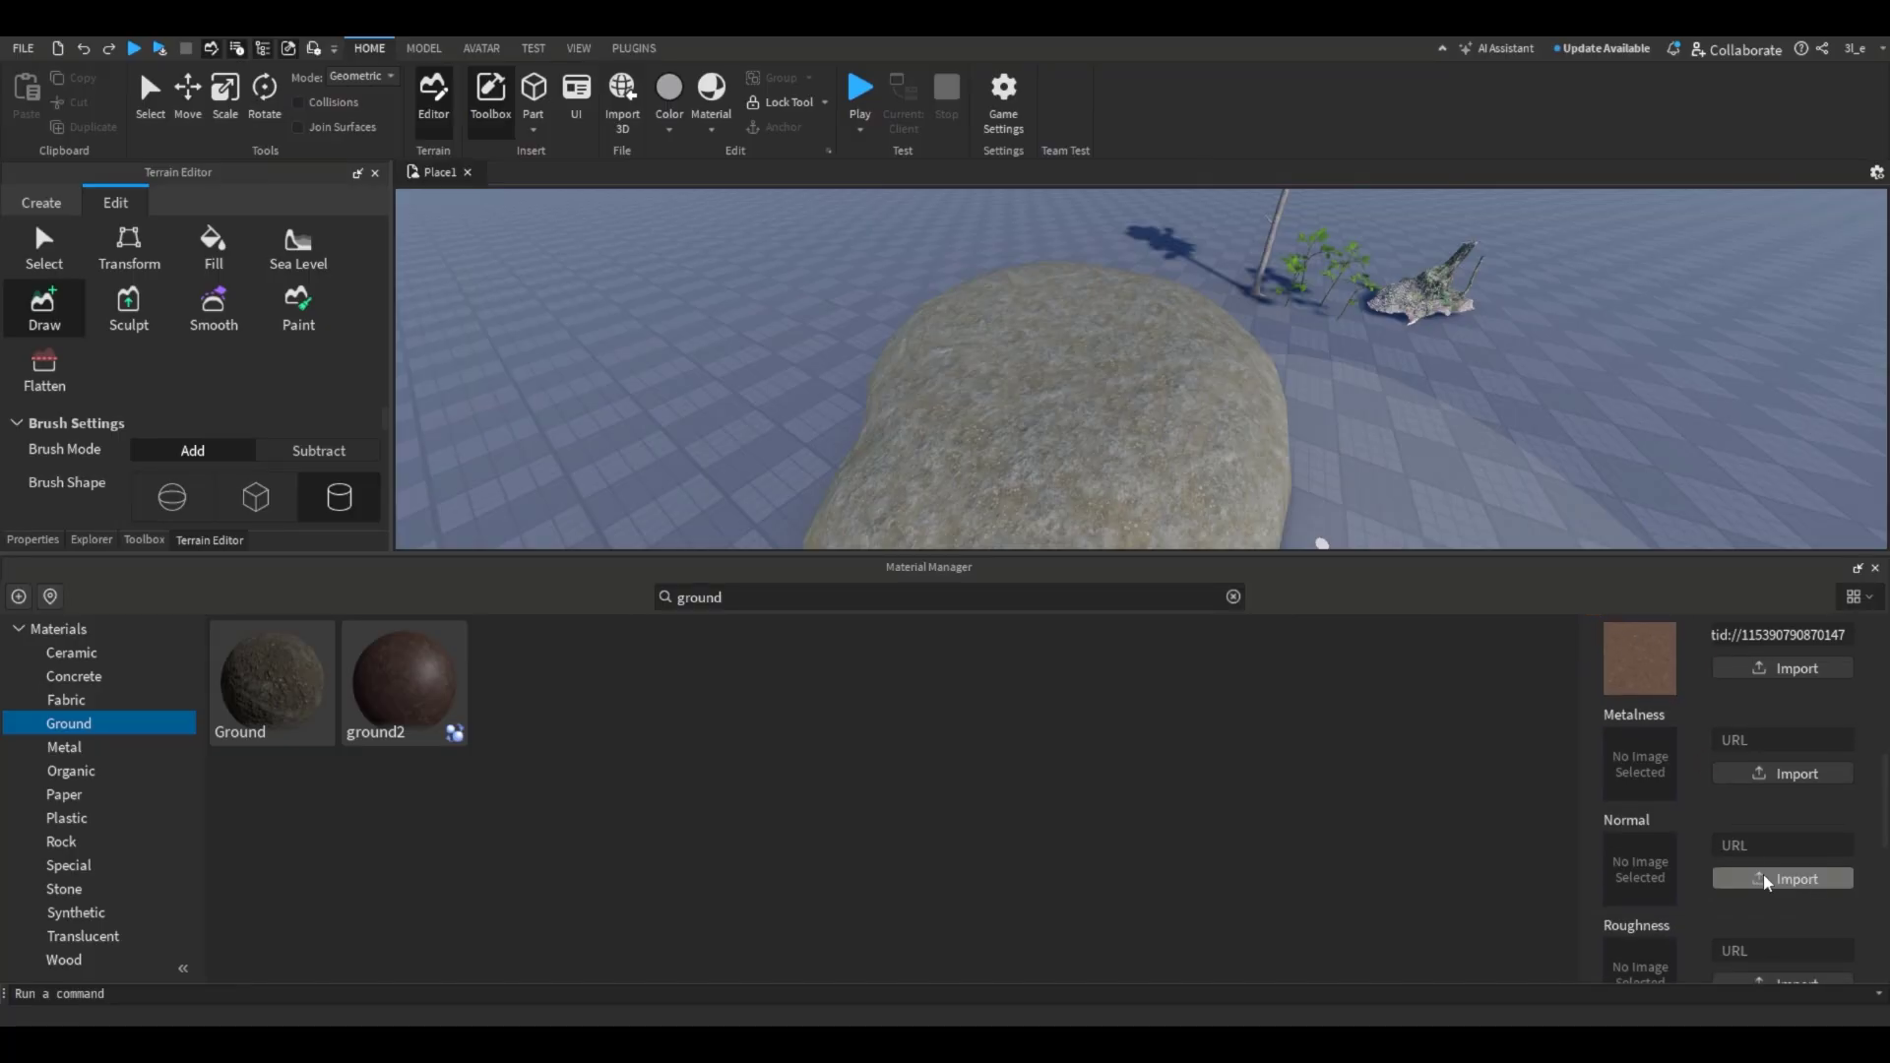
scroll(1693, 787, down, 3)
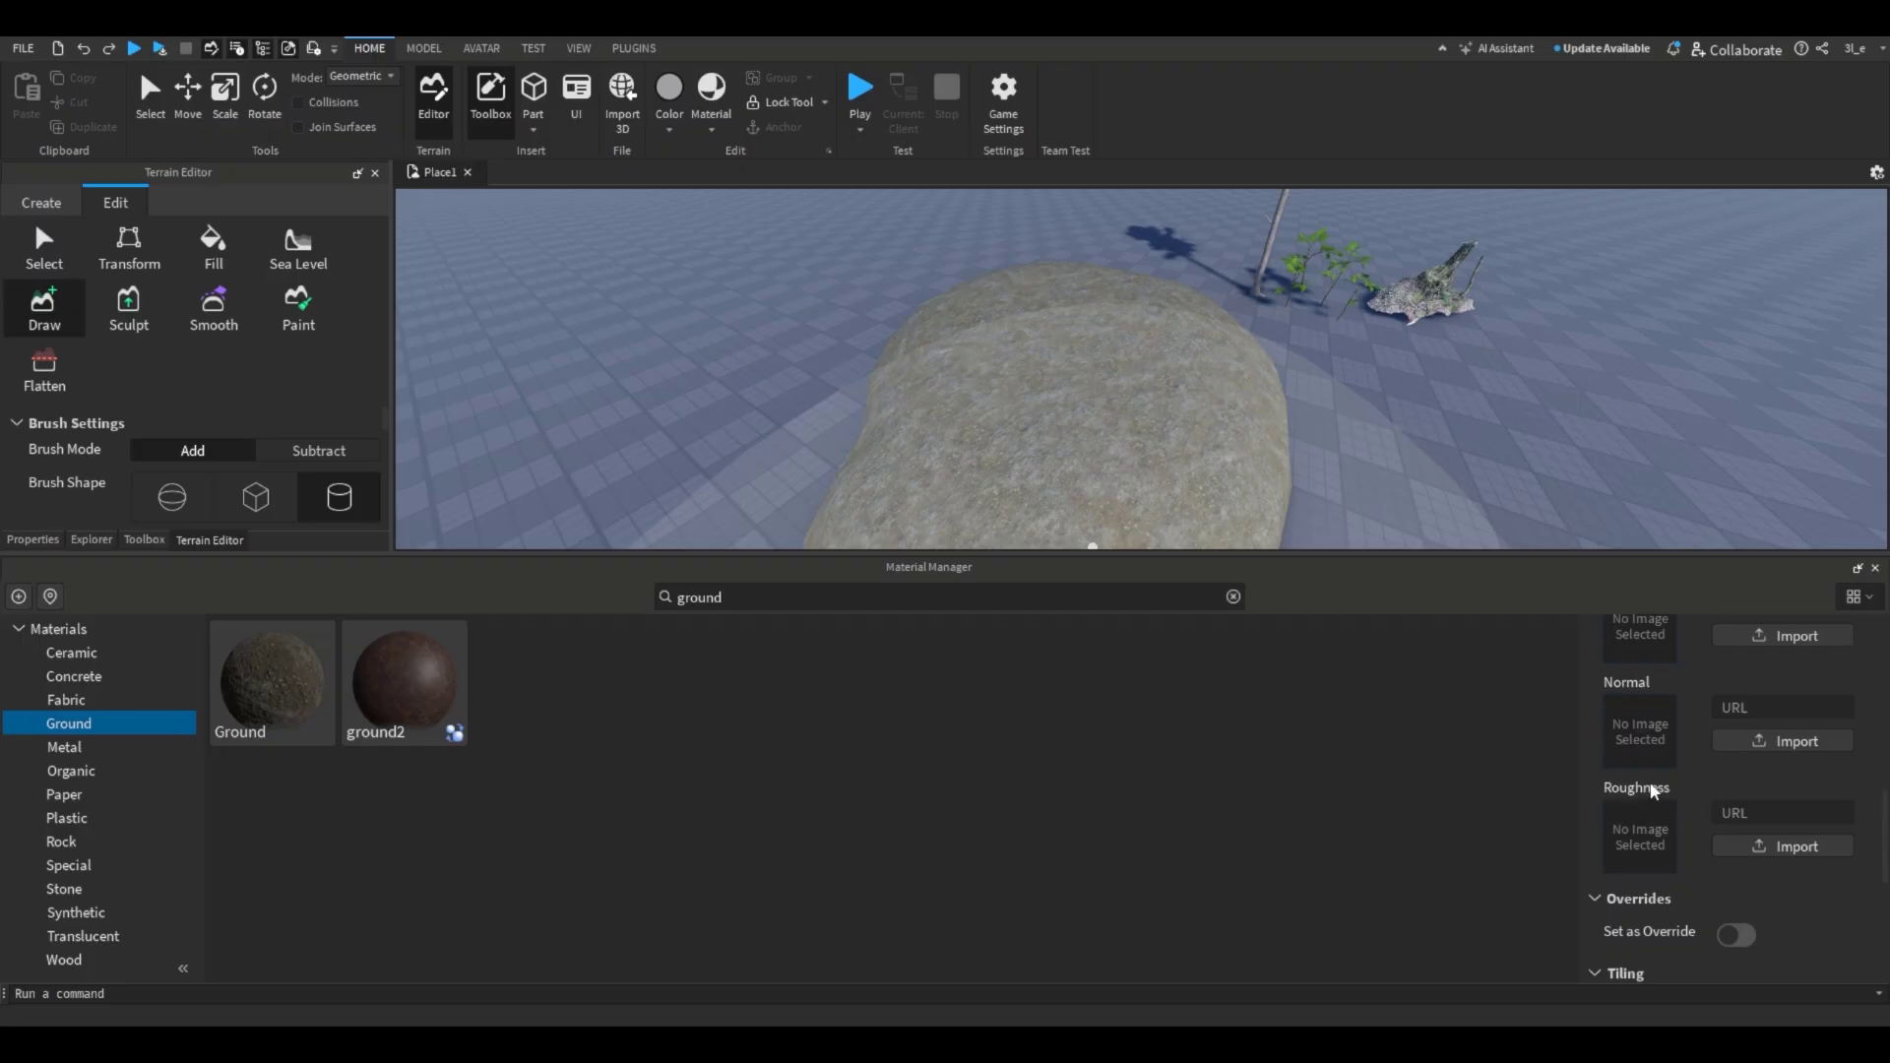
scroll(1723, 950, down, 2)
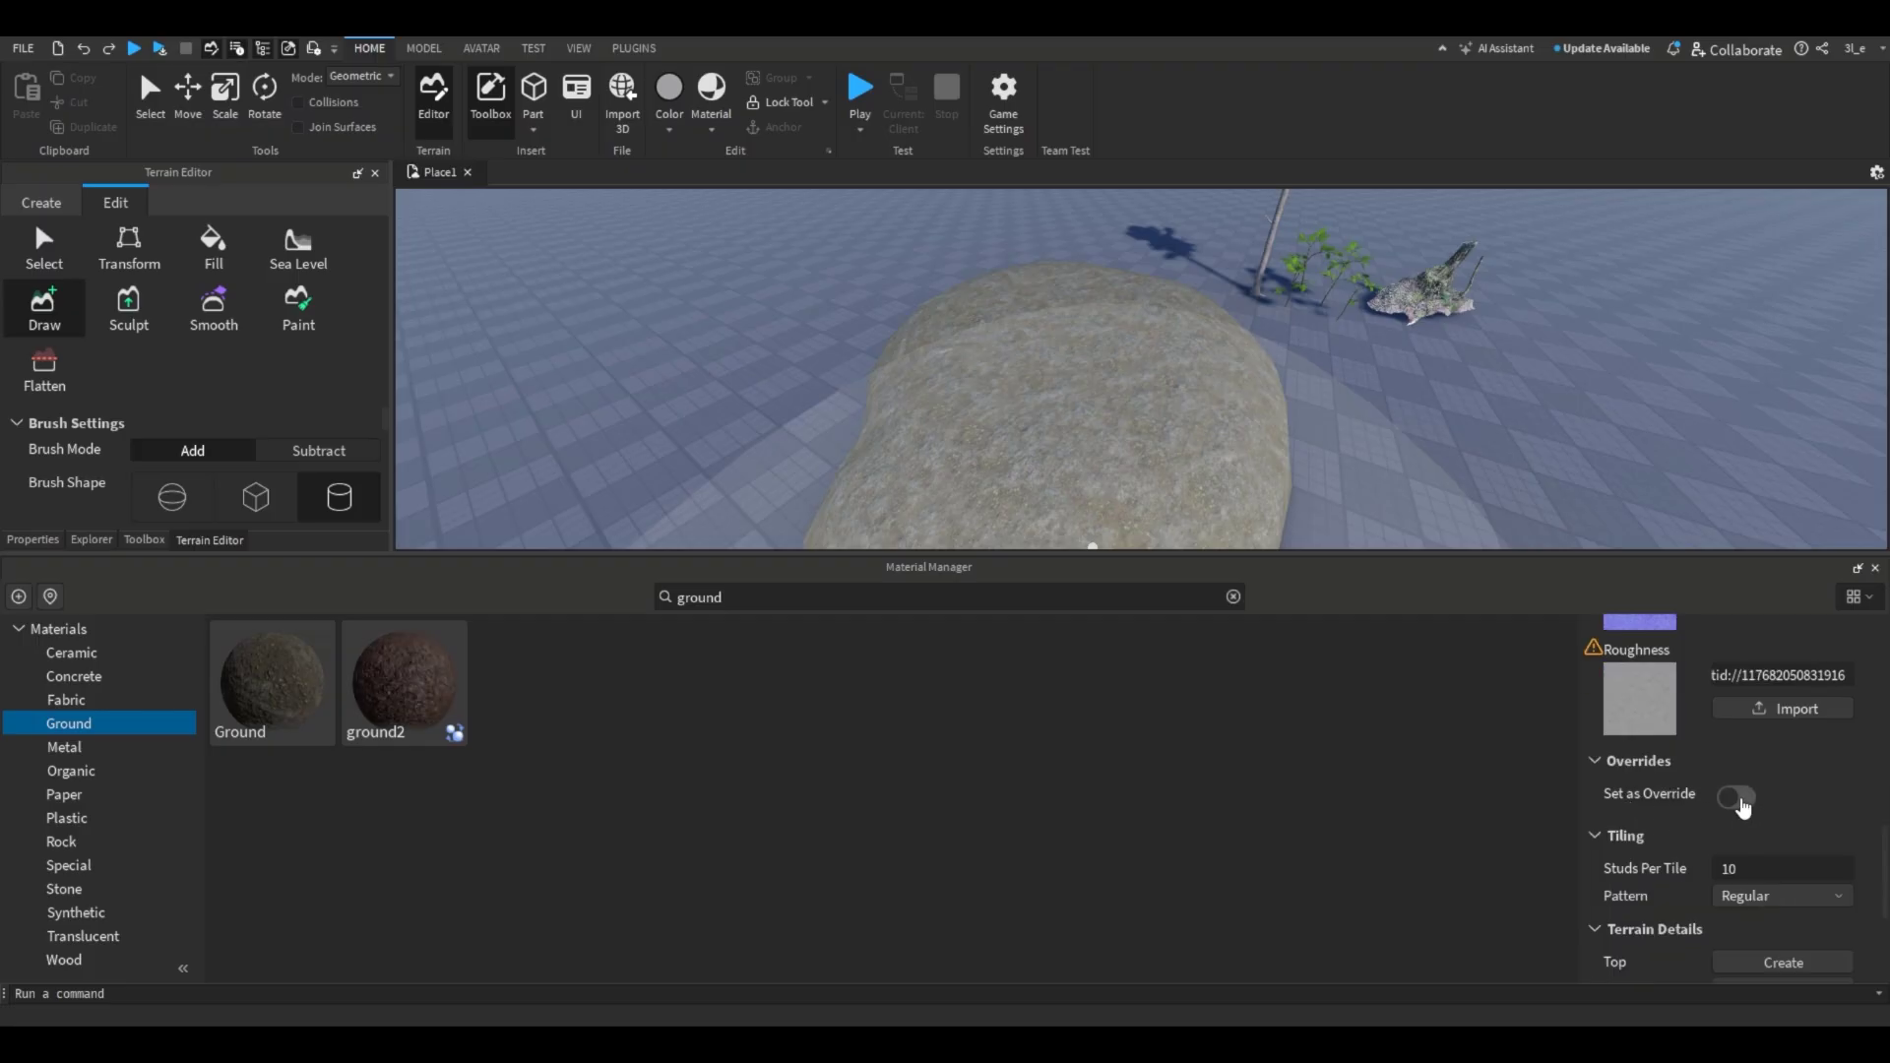
Step: Set ground2 as the override for the Ground material and change its tiling pattern to Organic
click(1736, 798)
scroll(1693, 837, up, 5)
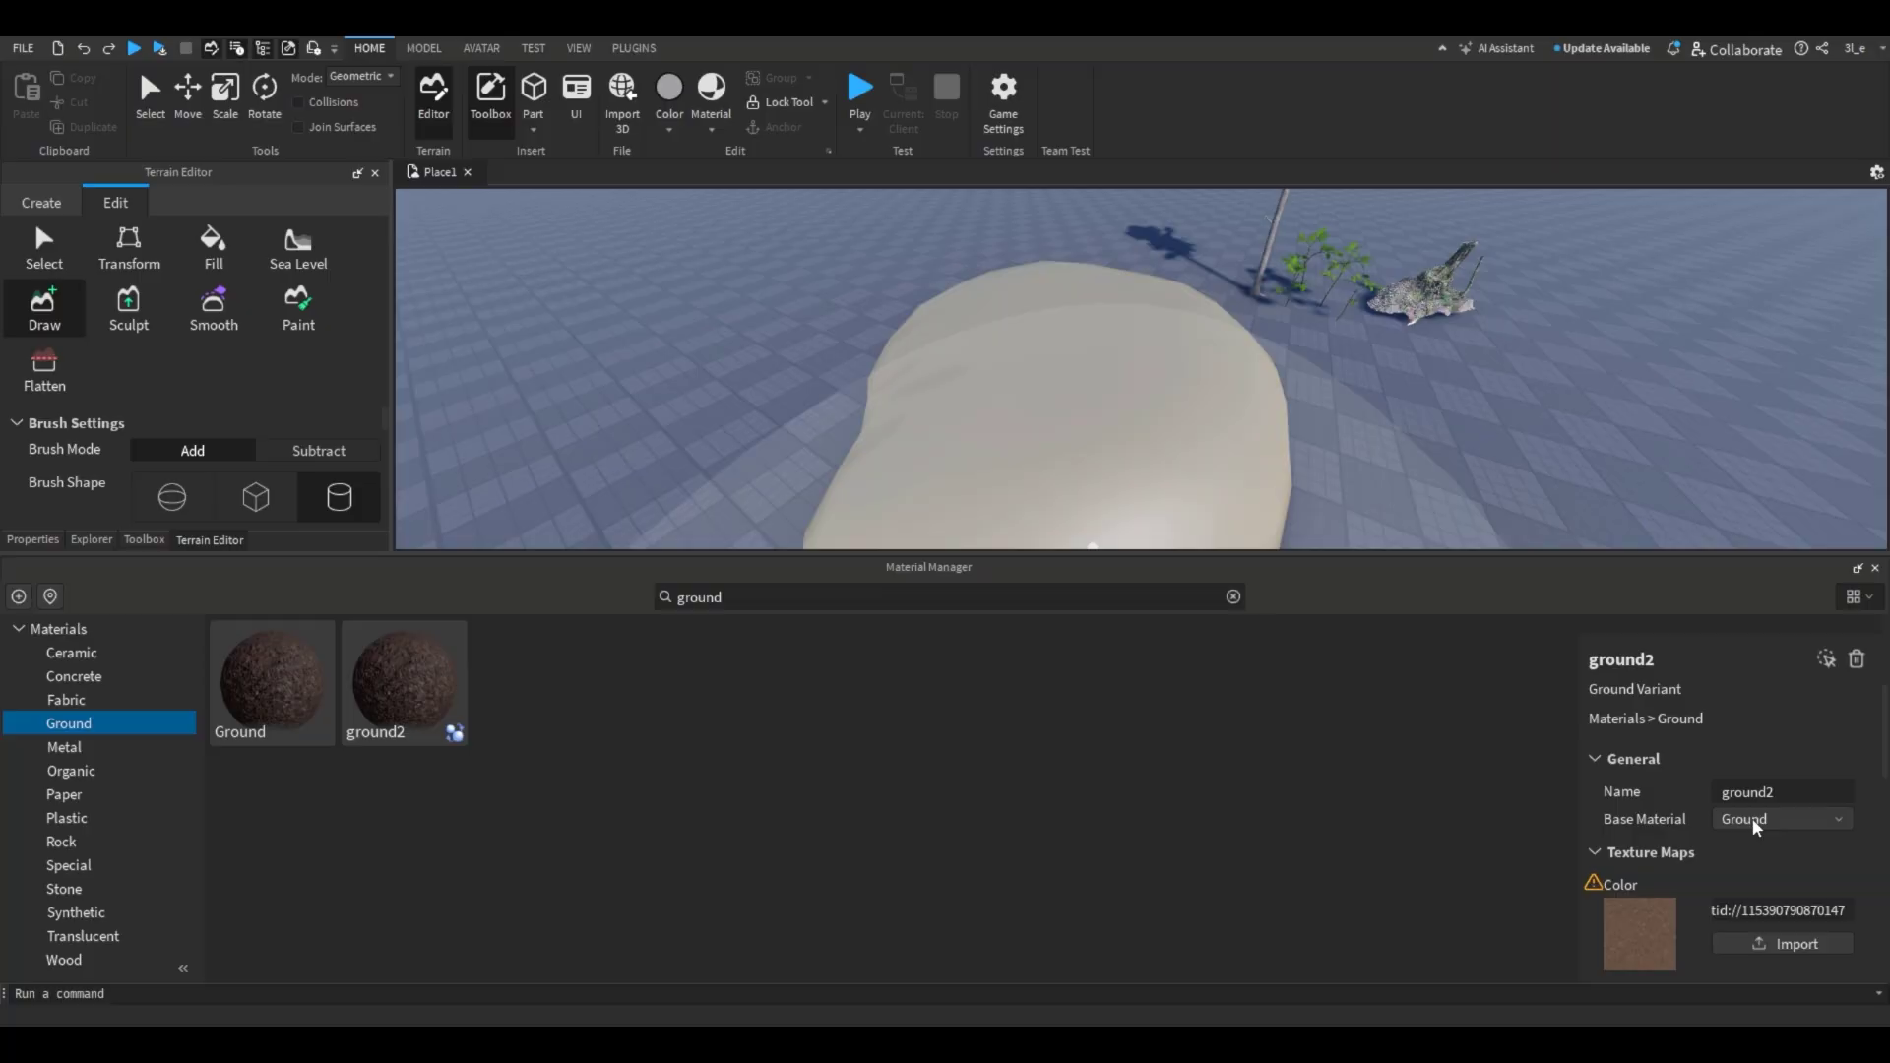
scroll(1752, 823, down, 5)
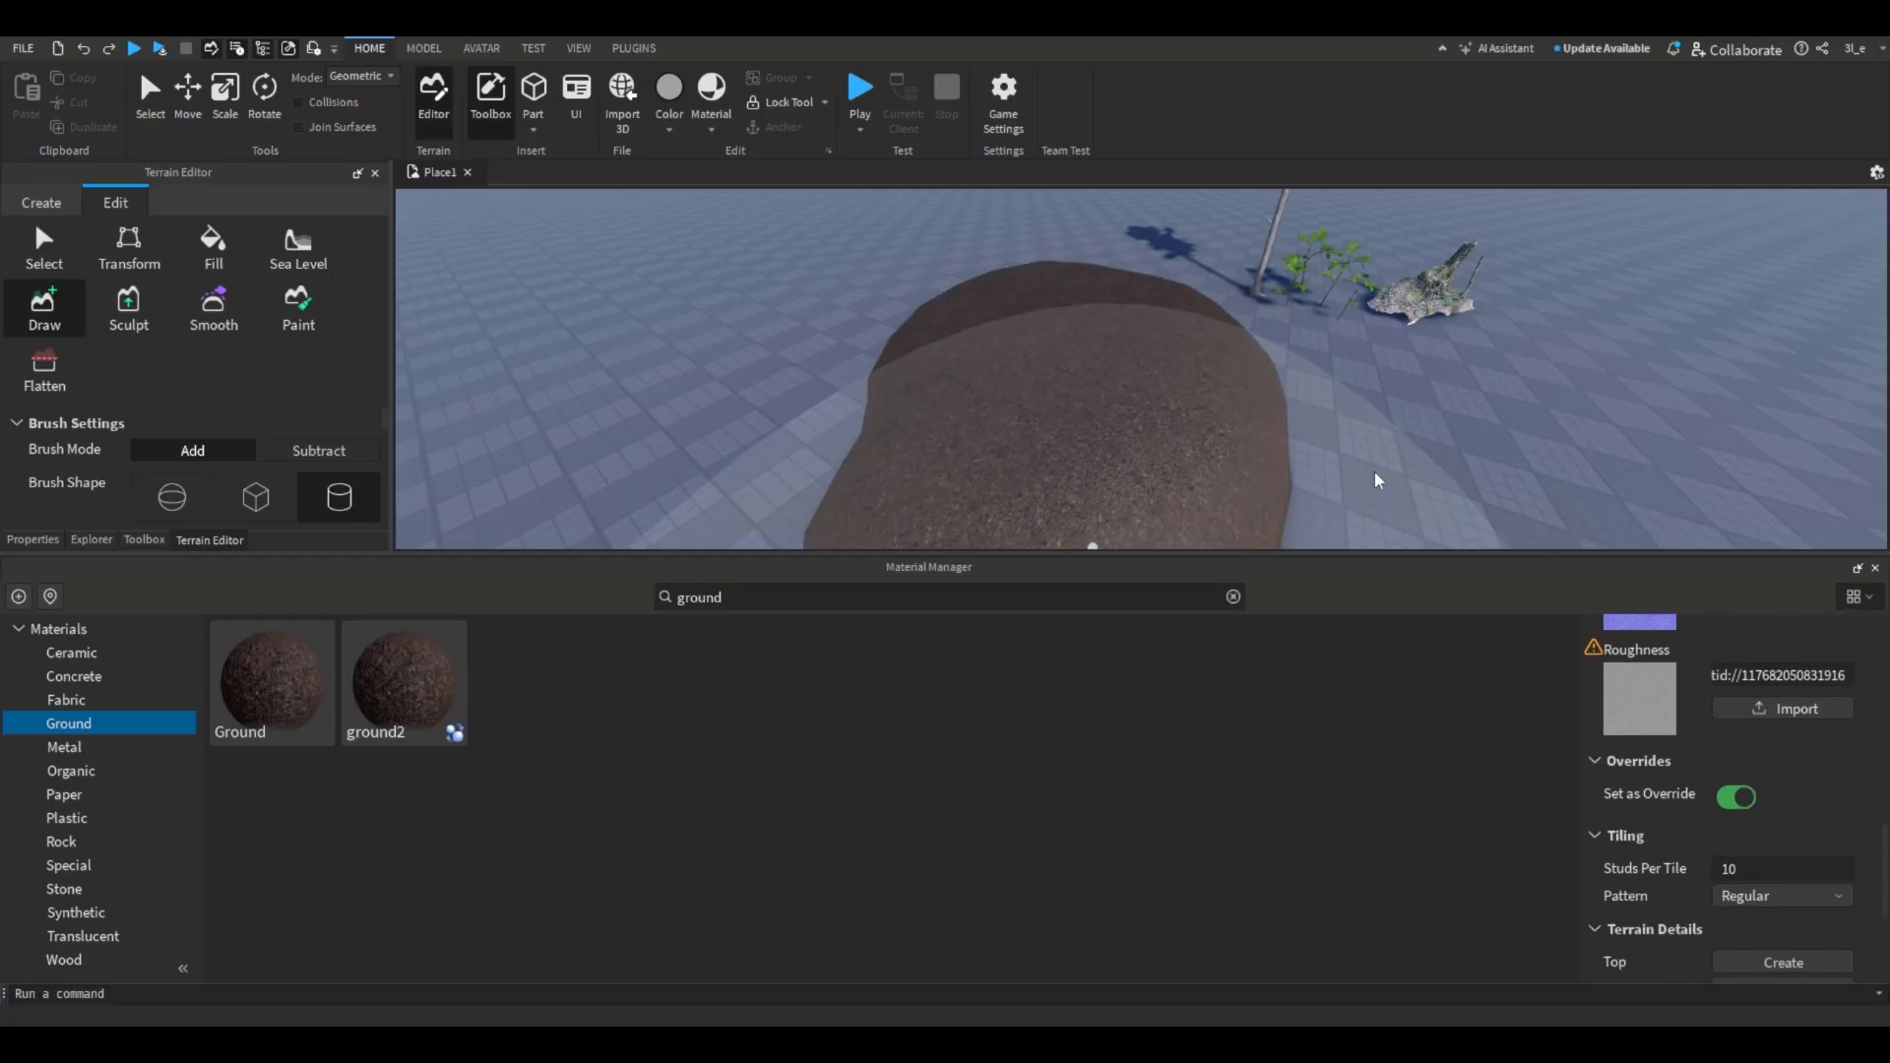
scroll(1733, 778, down, 3)
click(1762, 760)
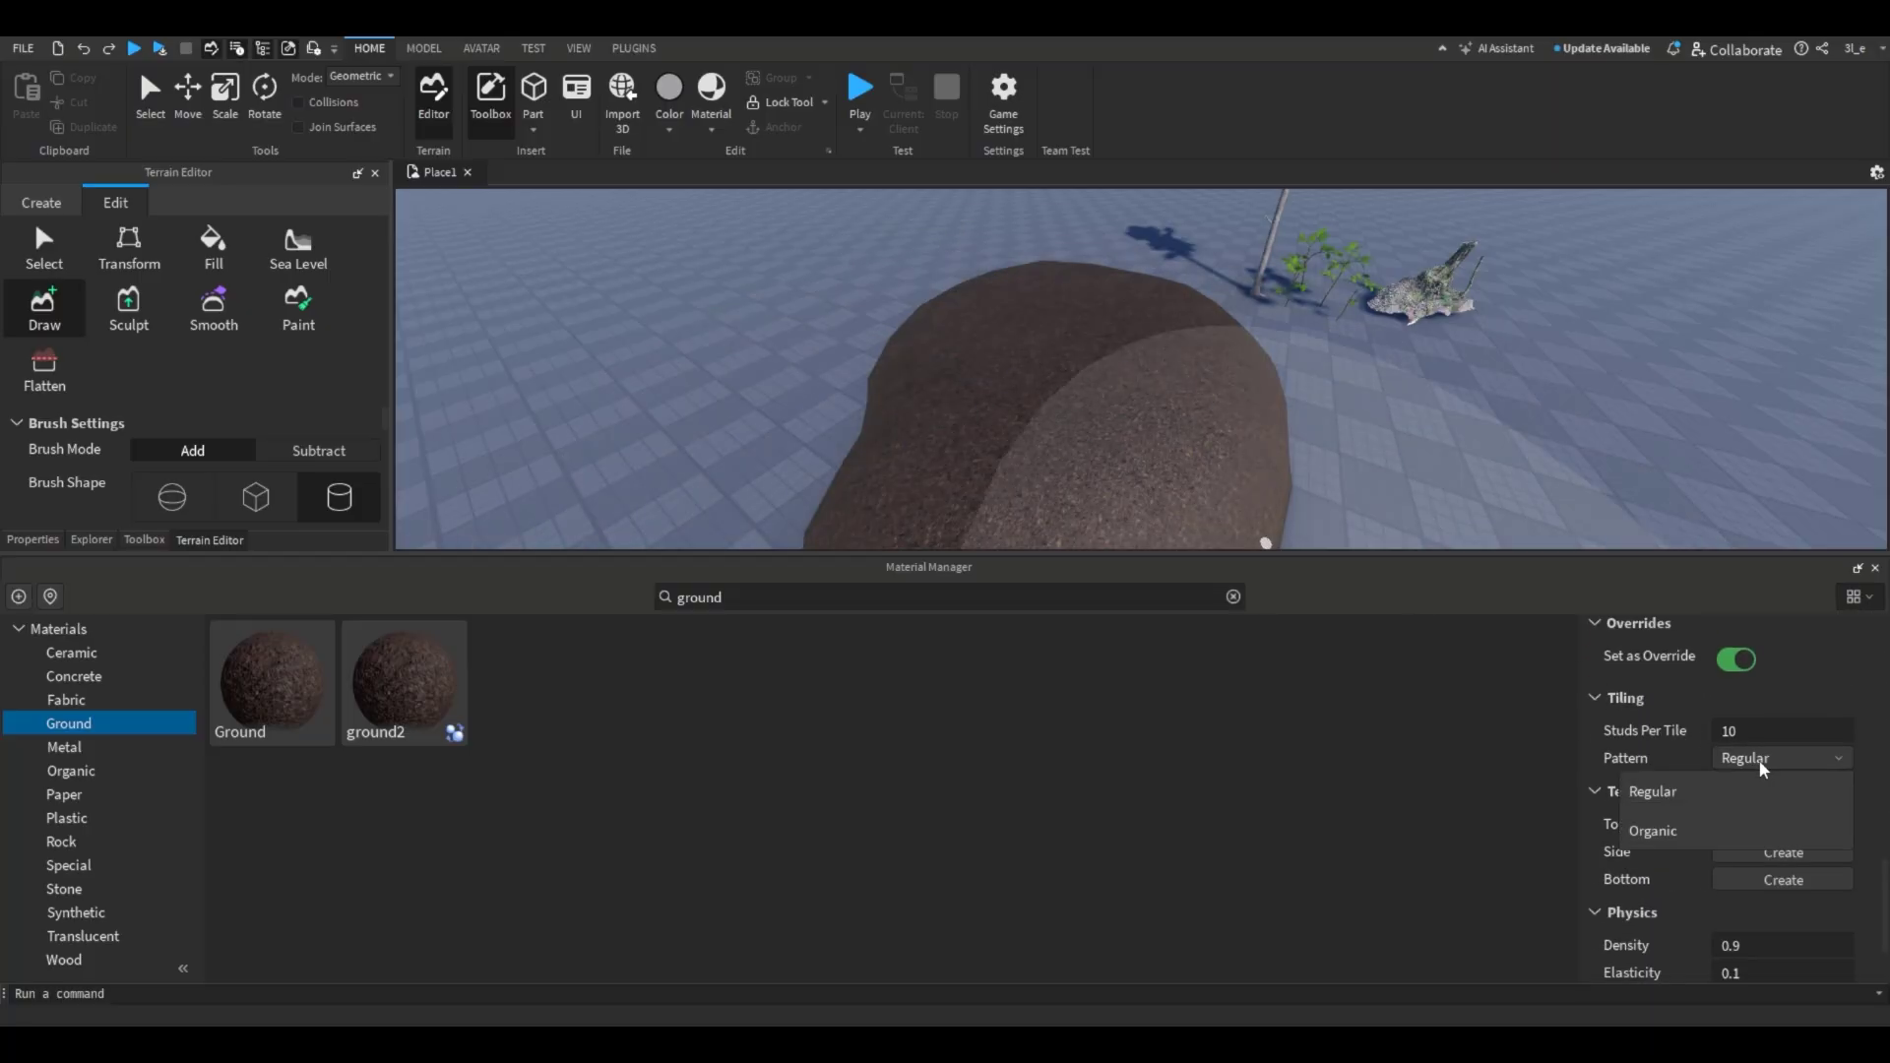
click(1654, 832)
Step: Set the Ground colour in the Terrain object's MaterialColors to white (255, 255, 255)
click(92, 539)
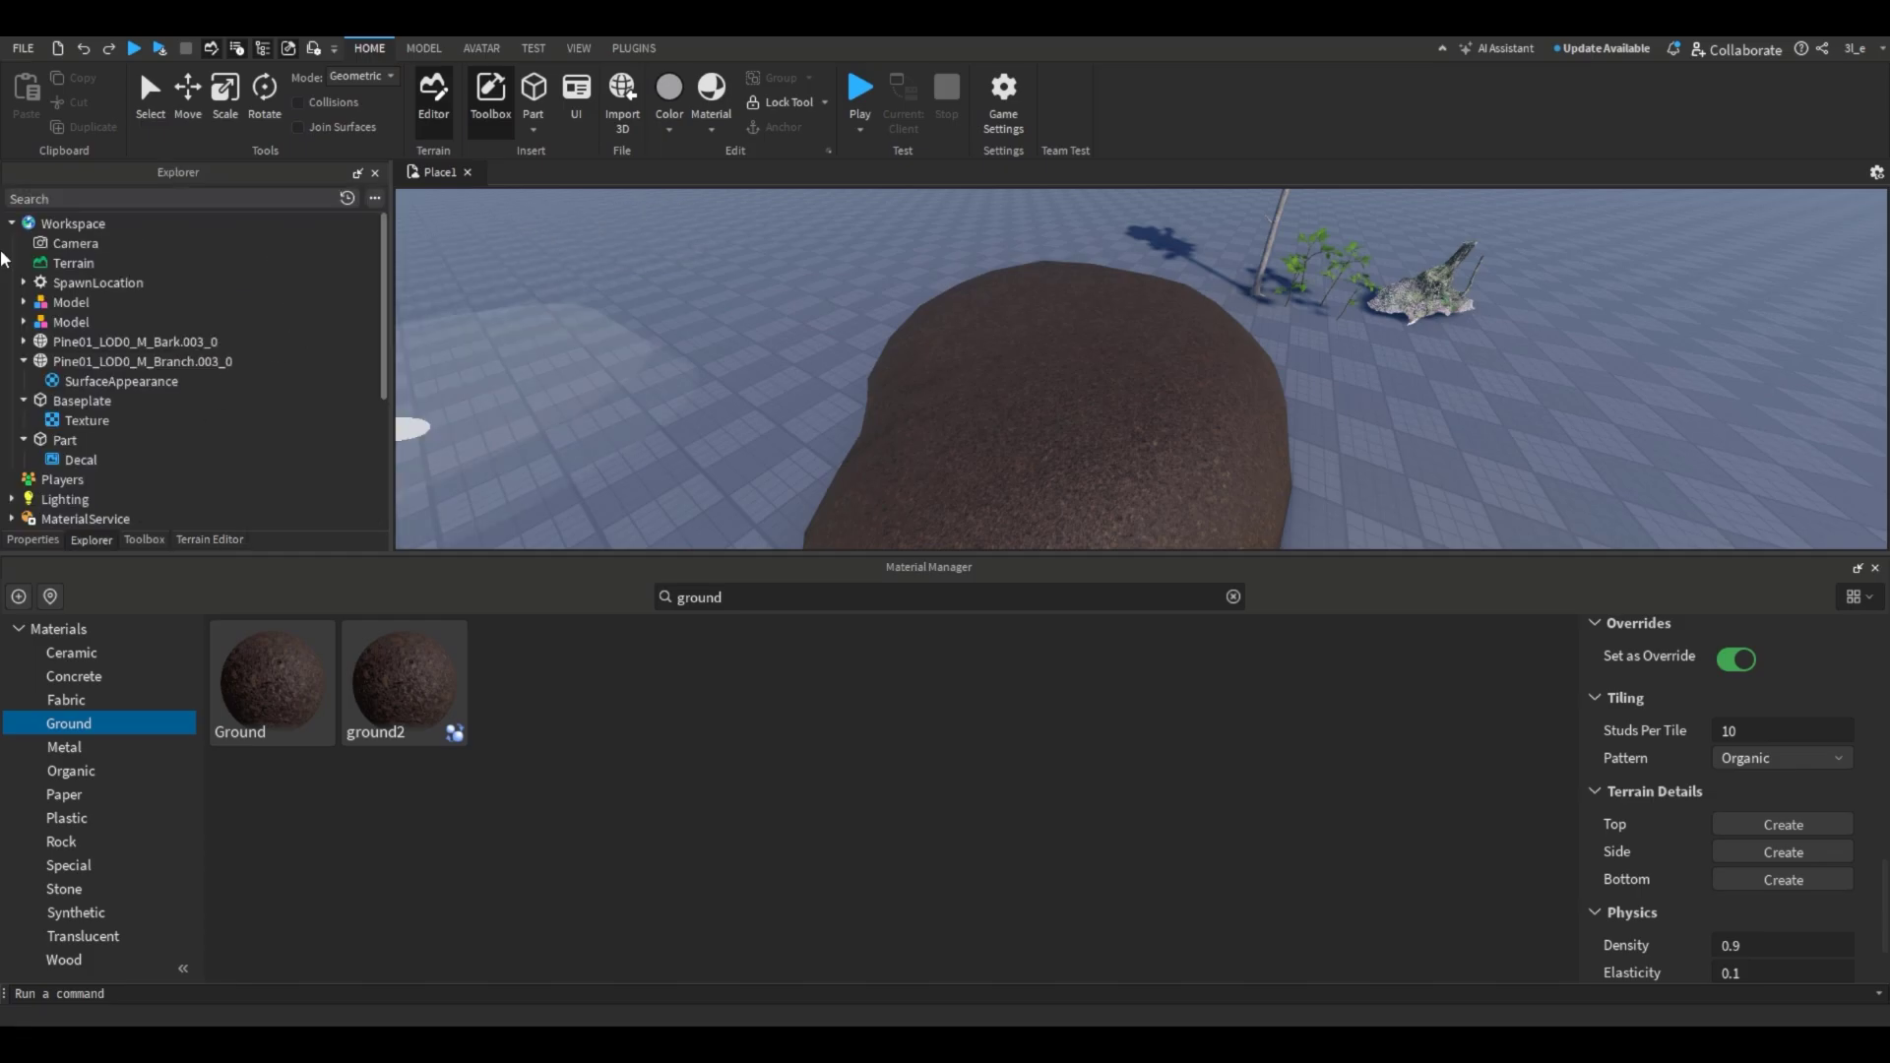
click(94, 541)
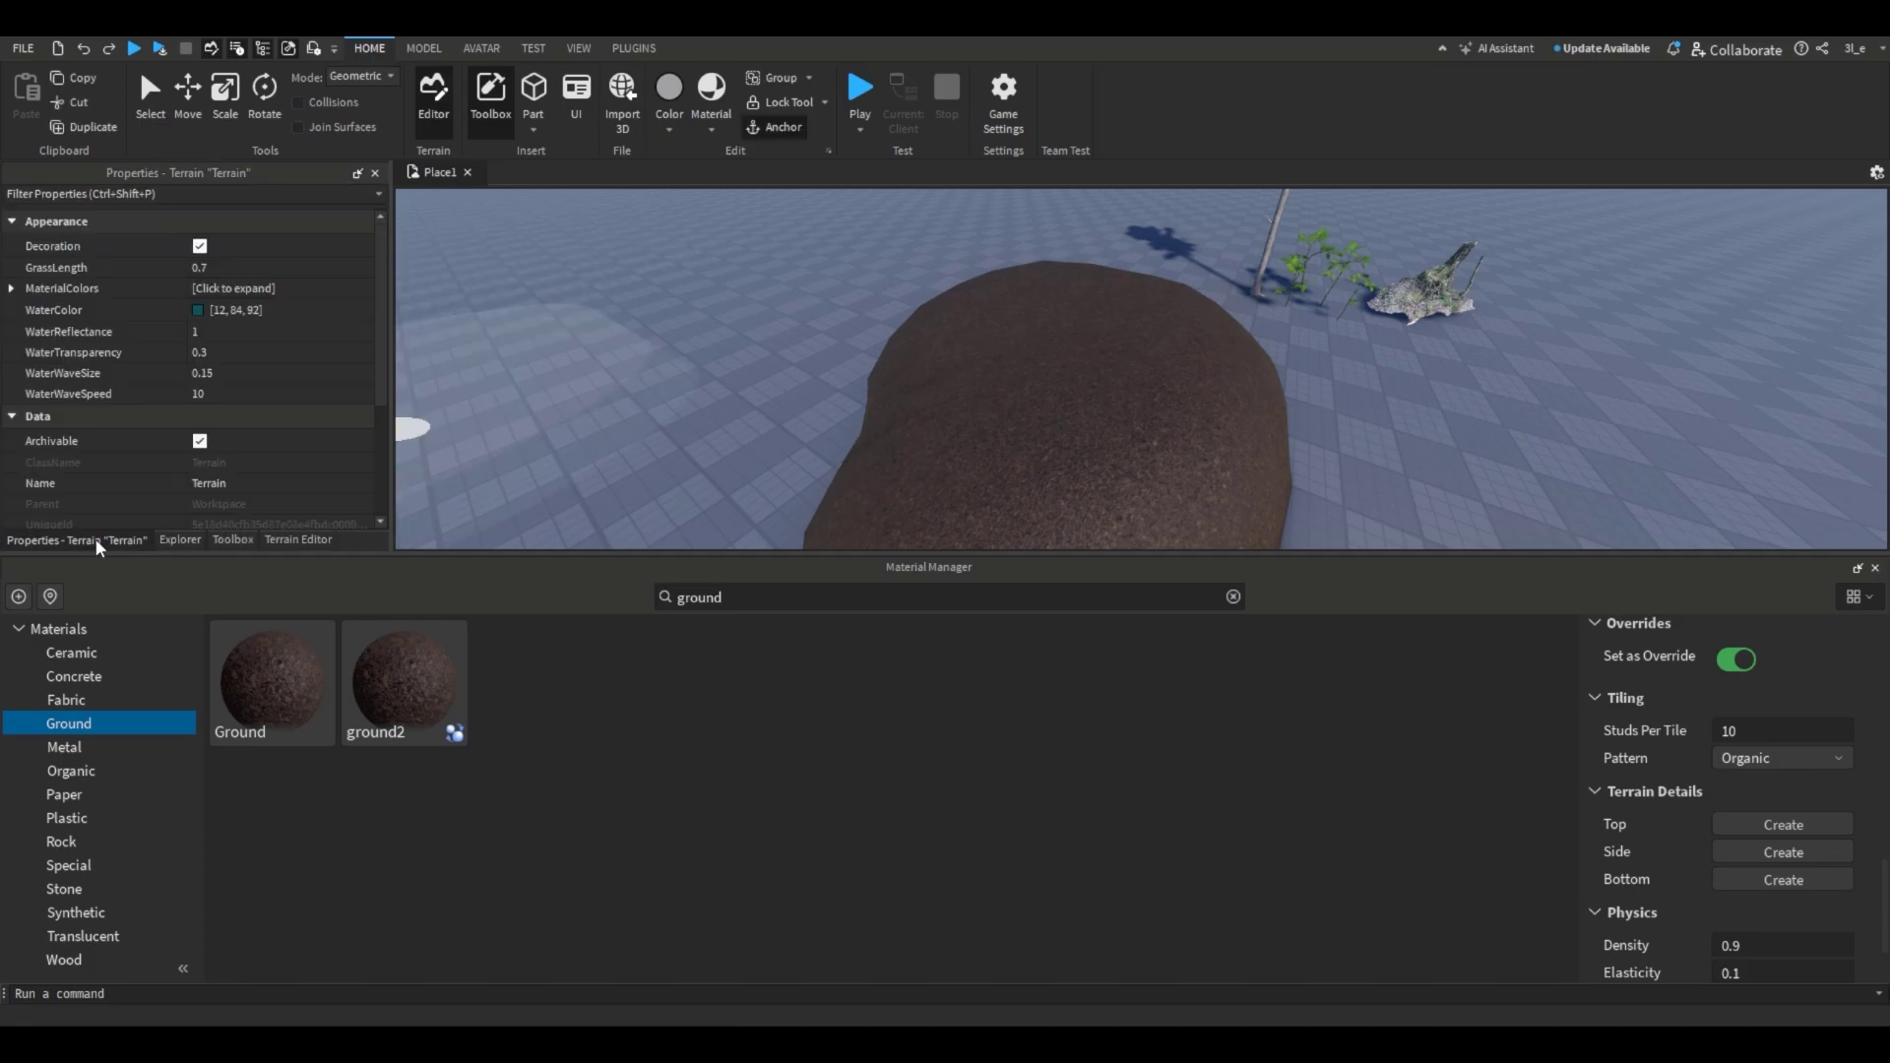
click(231, 290)
click(229, 290)
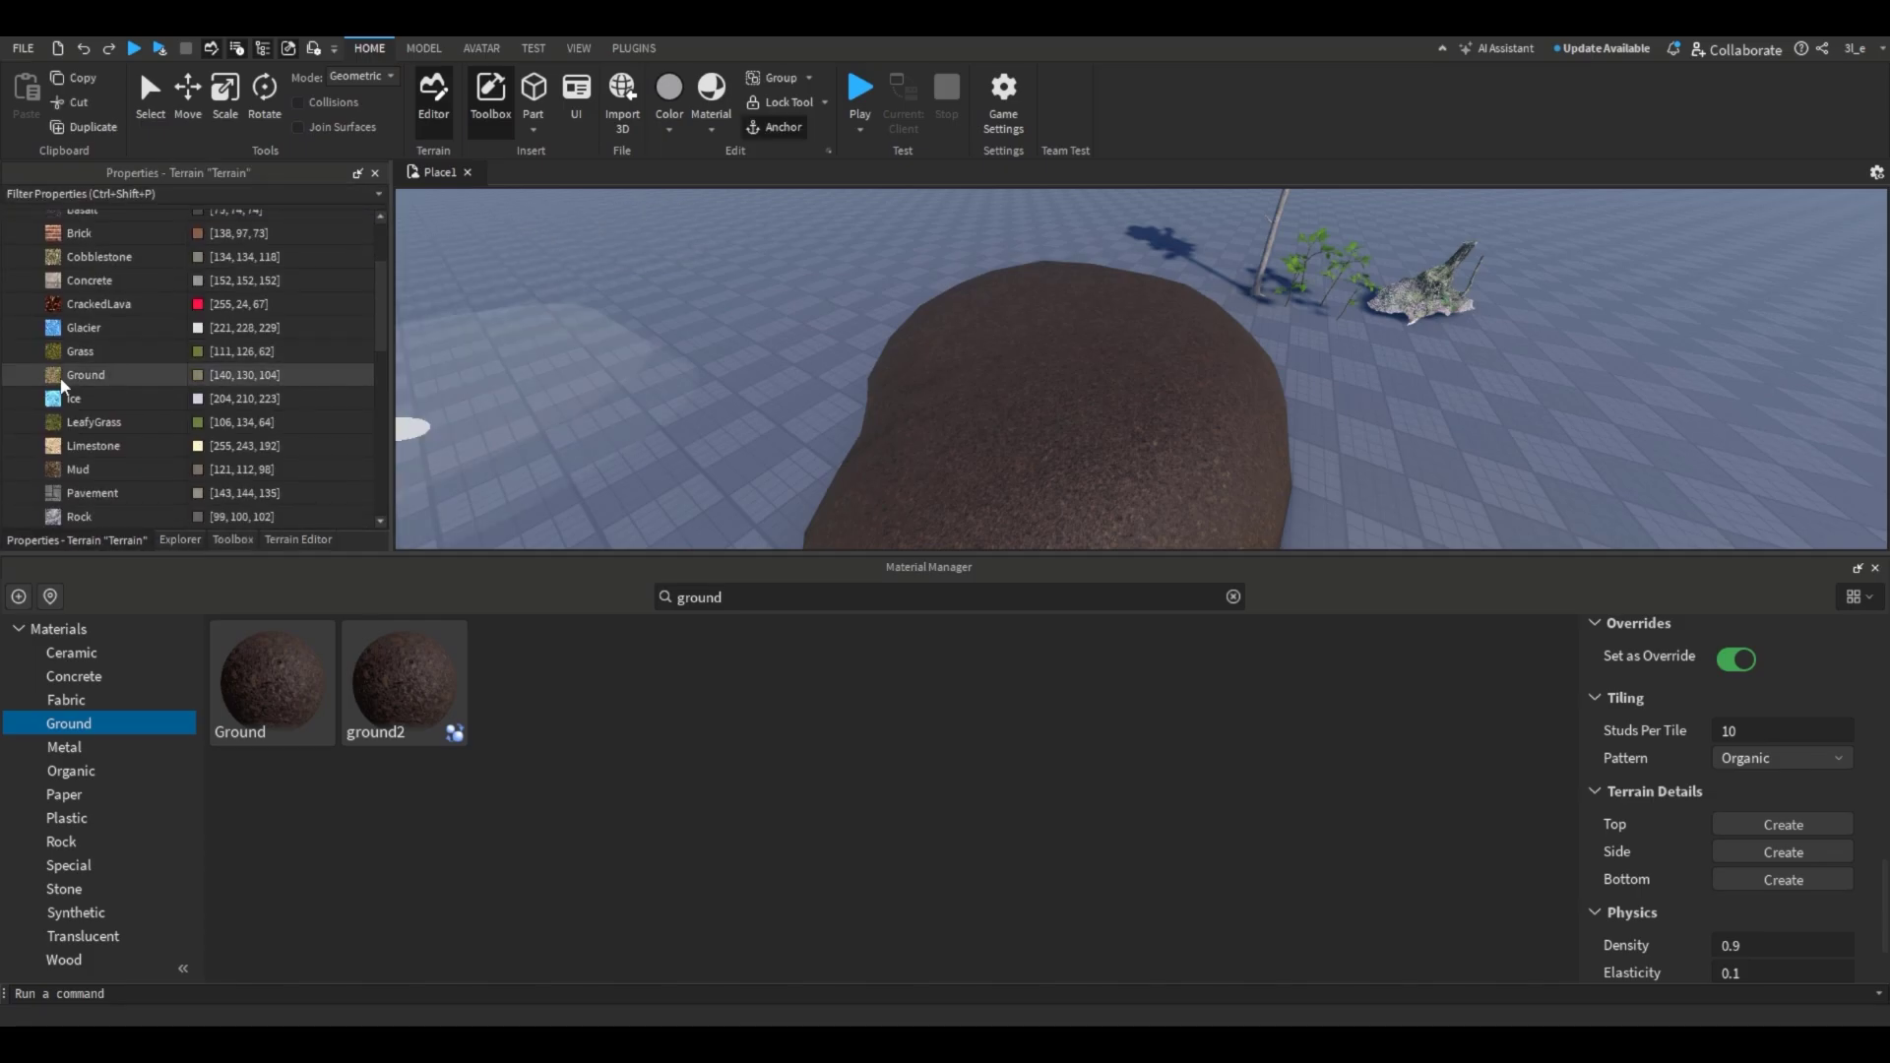
click(197, 375)
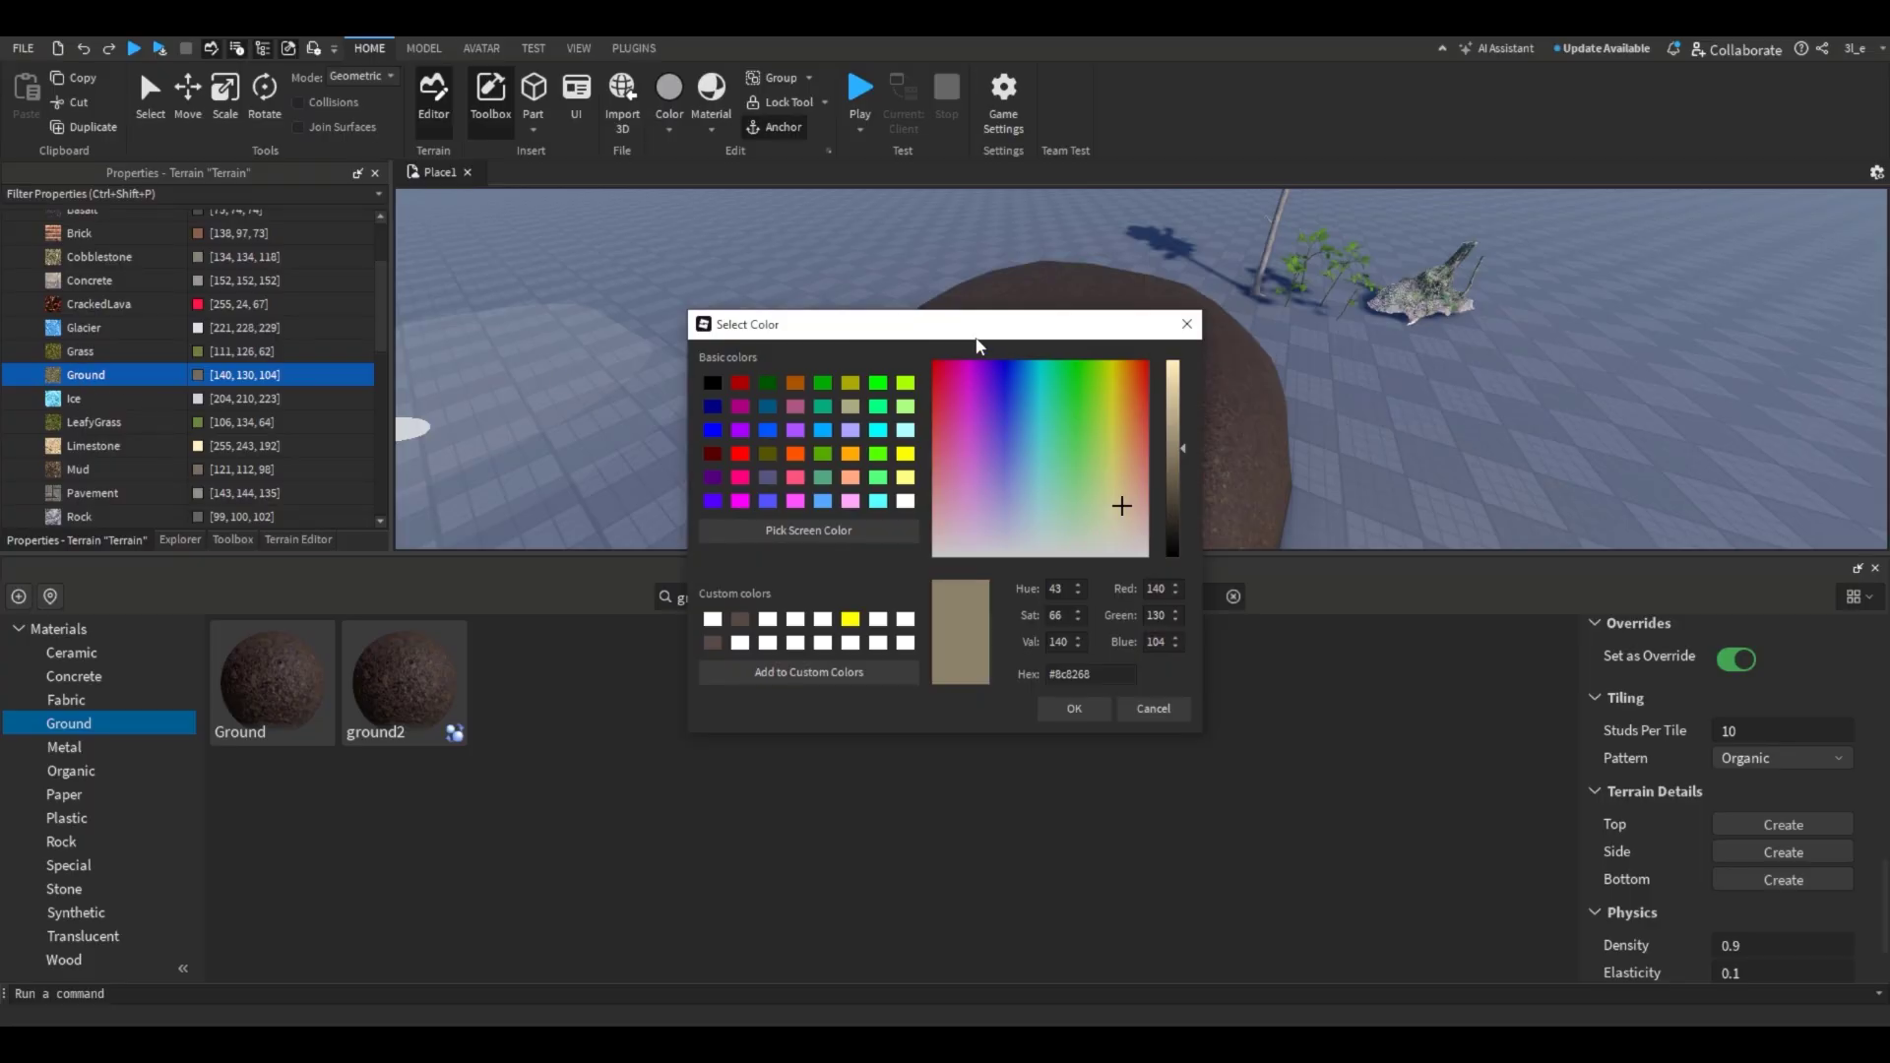
drag(980, 344, 751, 346)
drag(950, 472, 951, 364)
click(846, 710)
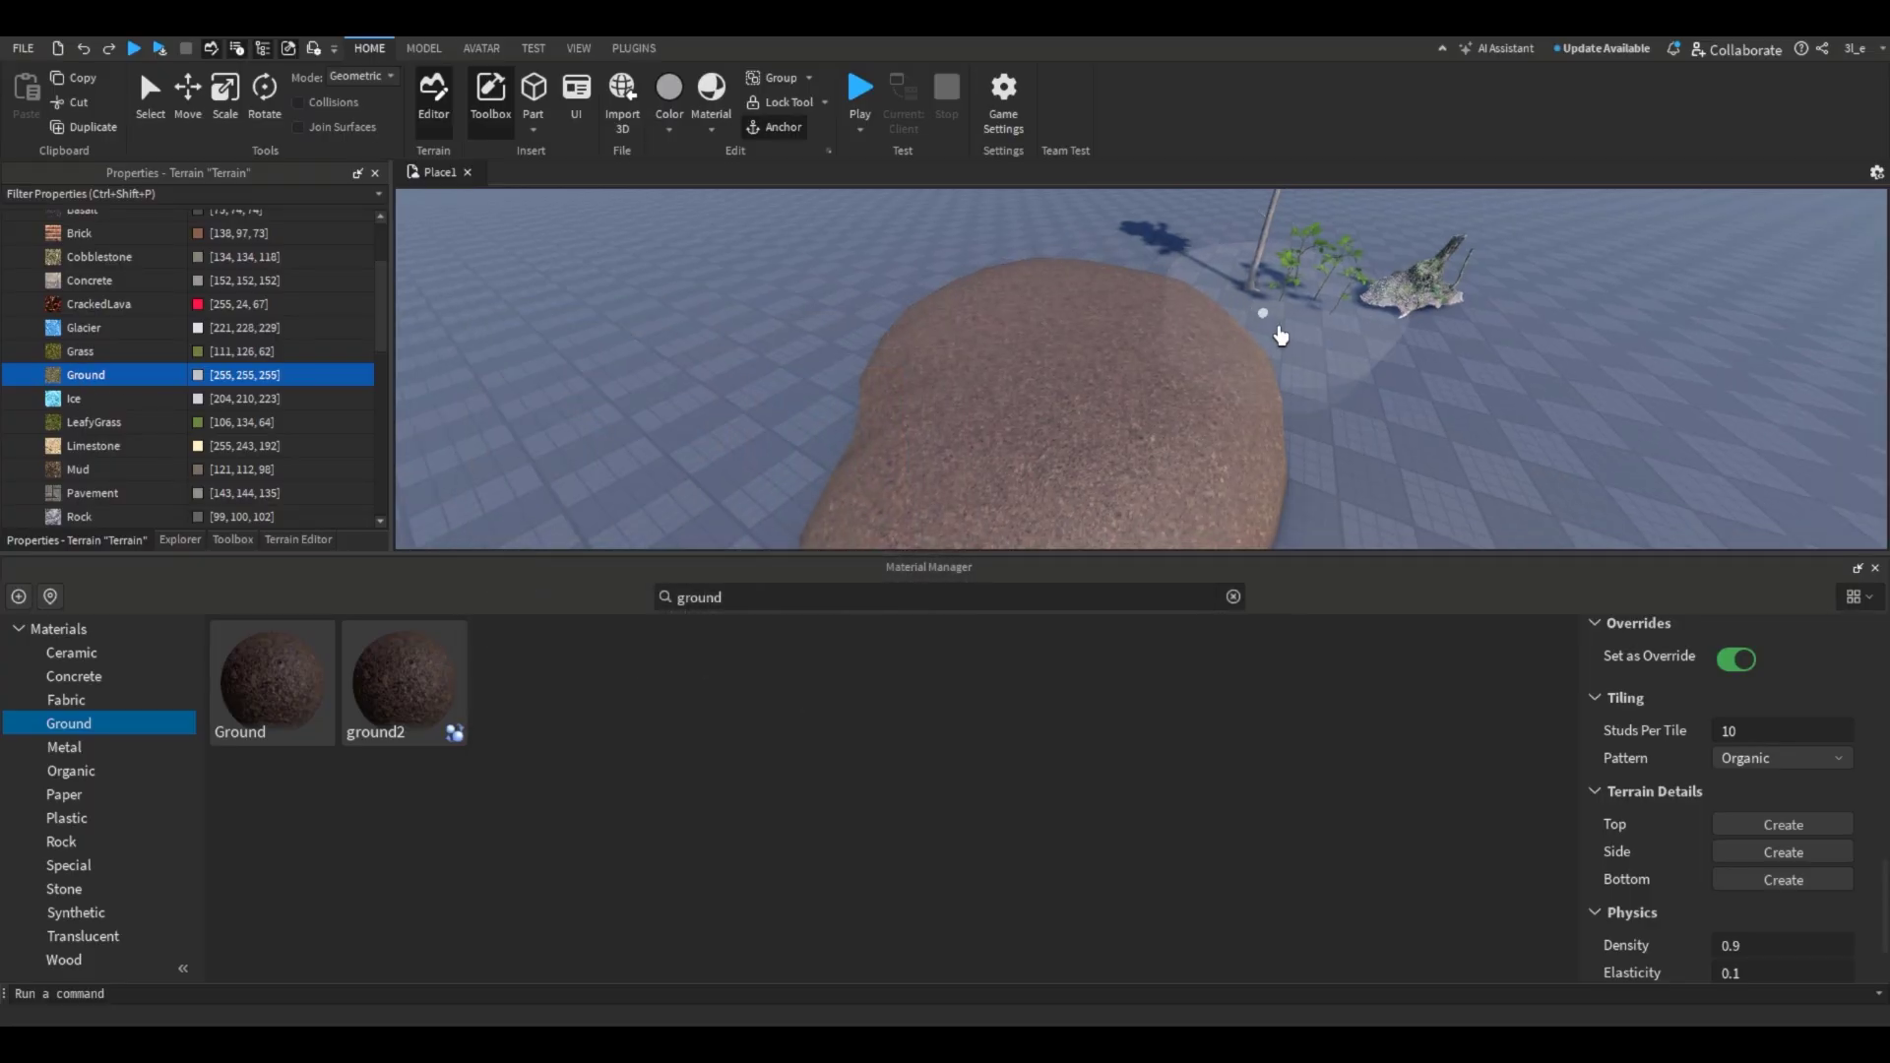
Step: Give the terrain's Ground material colour a warm peach tint with hue 32 and saturation 38, and adjust its brightness
scroll(1267, 325, up, 5)
scroll(1267, 326, down, 8)
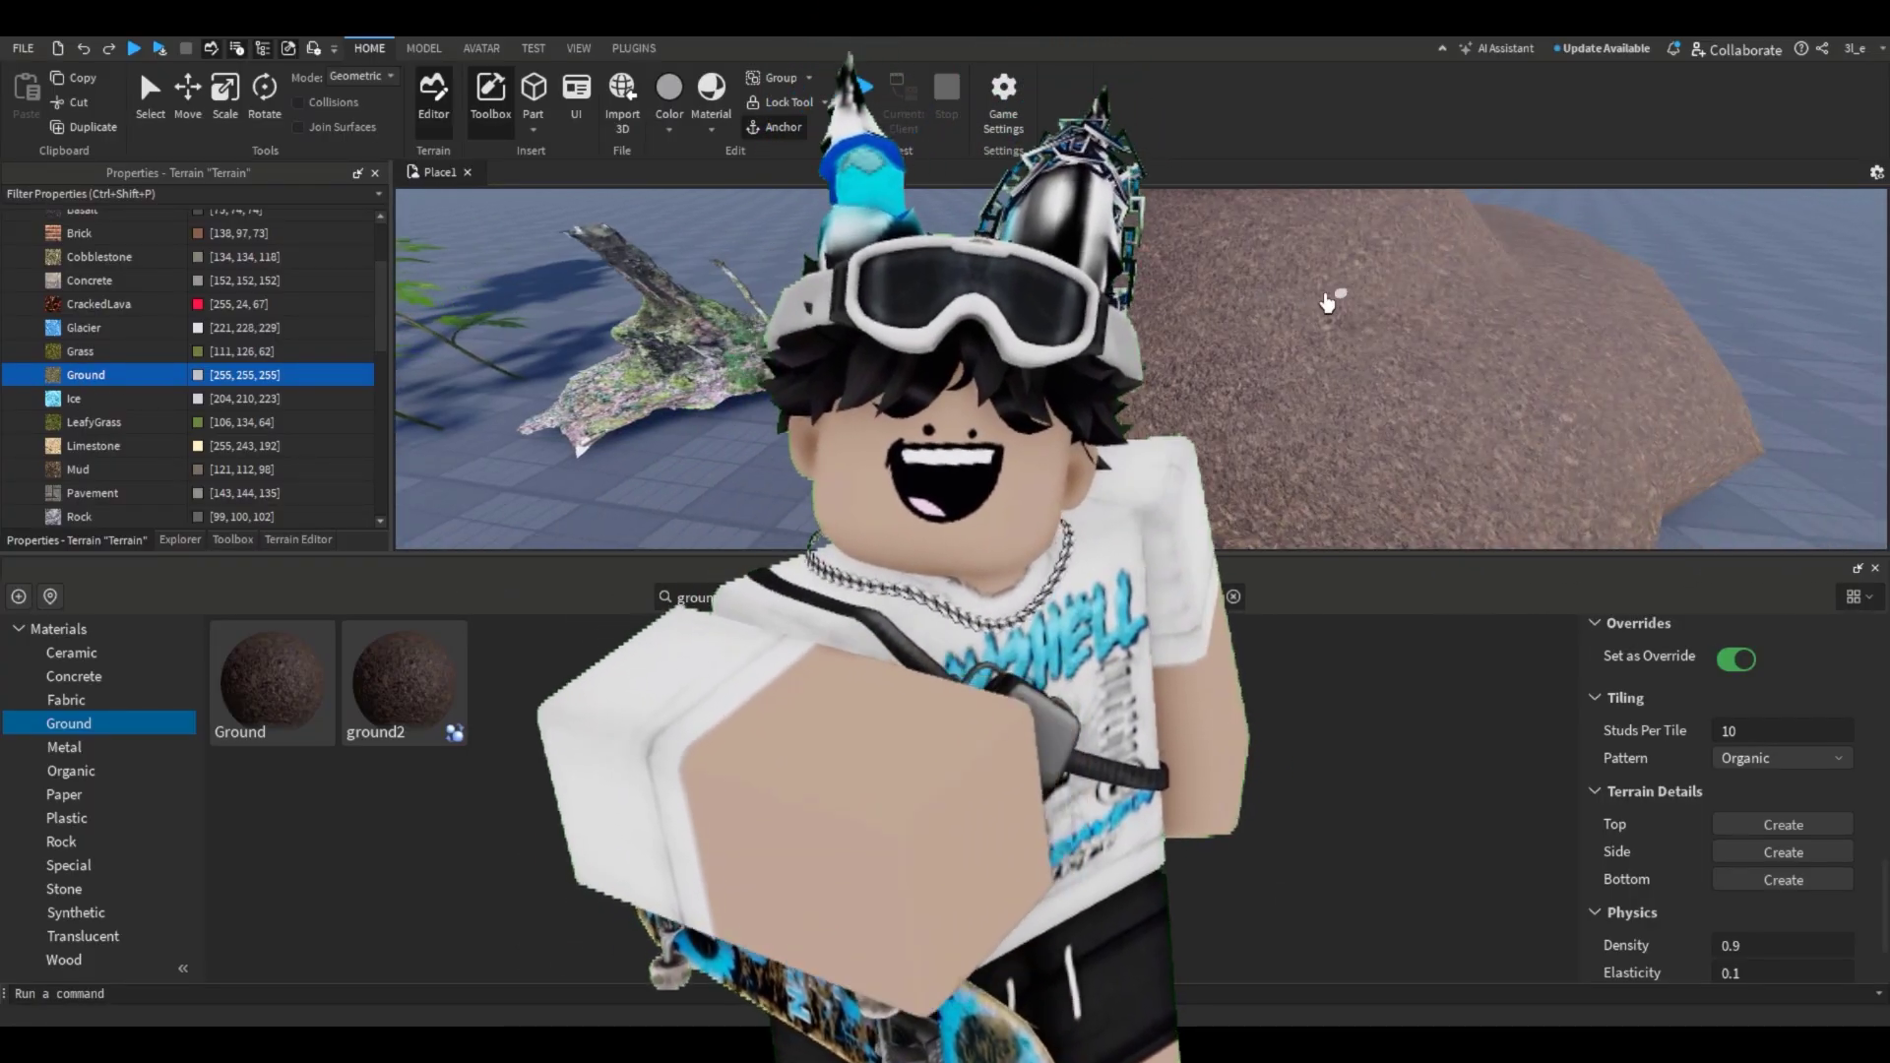
scroll(1294, 436, up, 5)
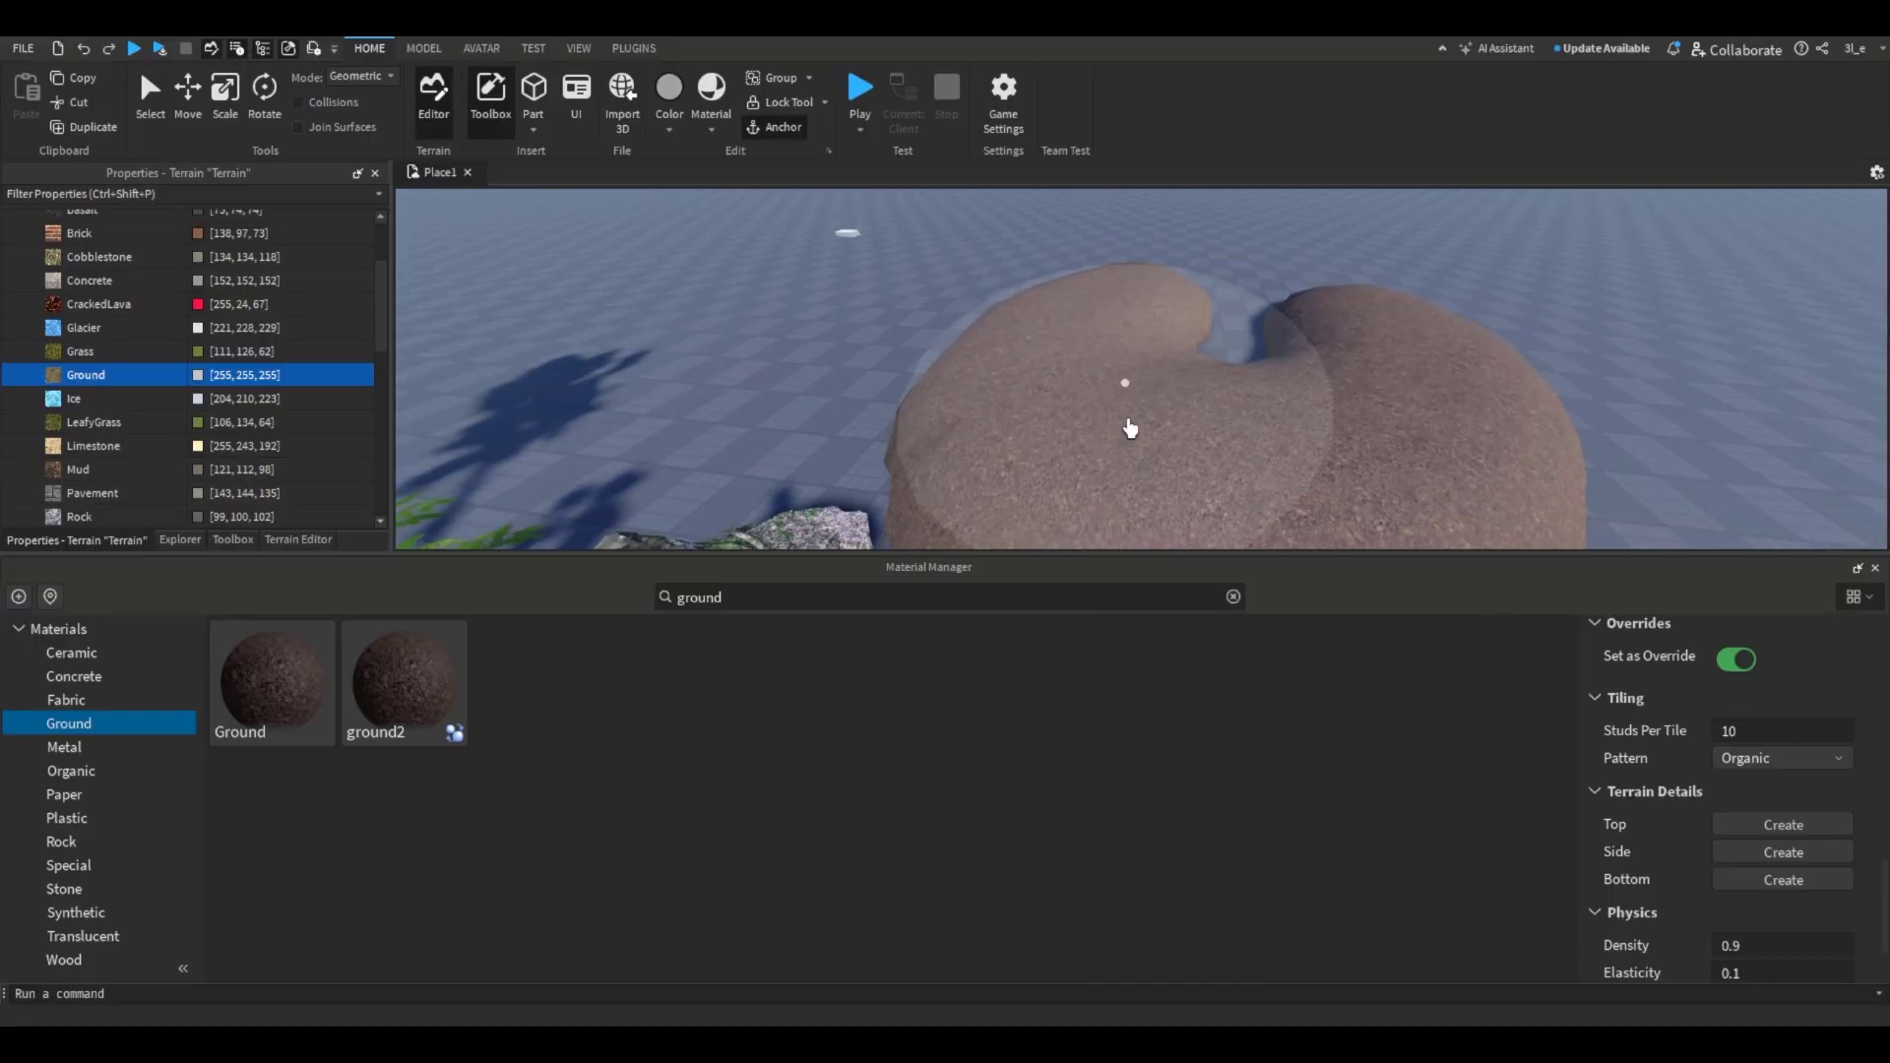
right_drag(1130, 421, 1130, 325)
click(198, 375)
drag(716, 332, 326, 310)
click(739, 507)
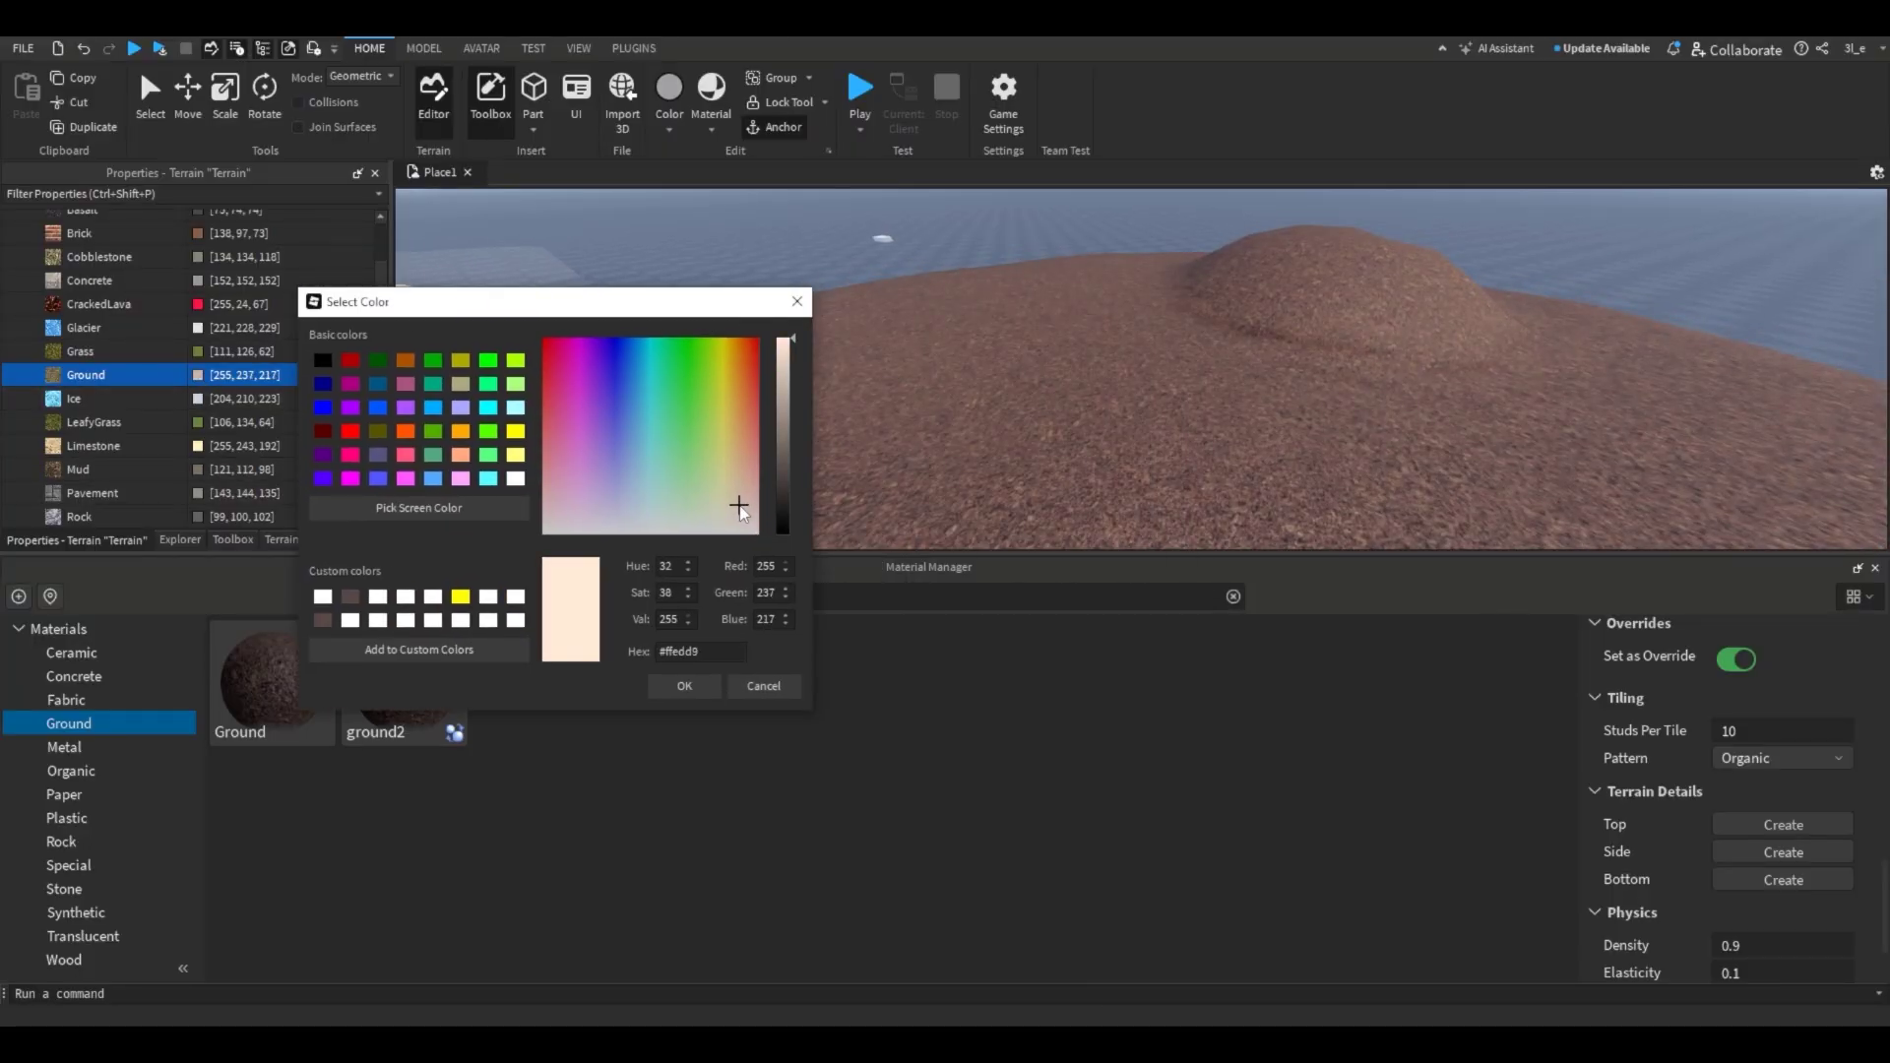
drag(802, 383, 796, 374)
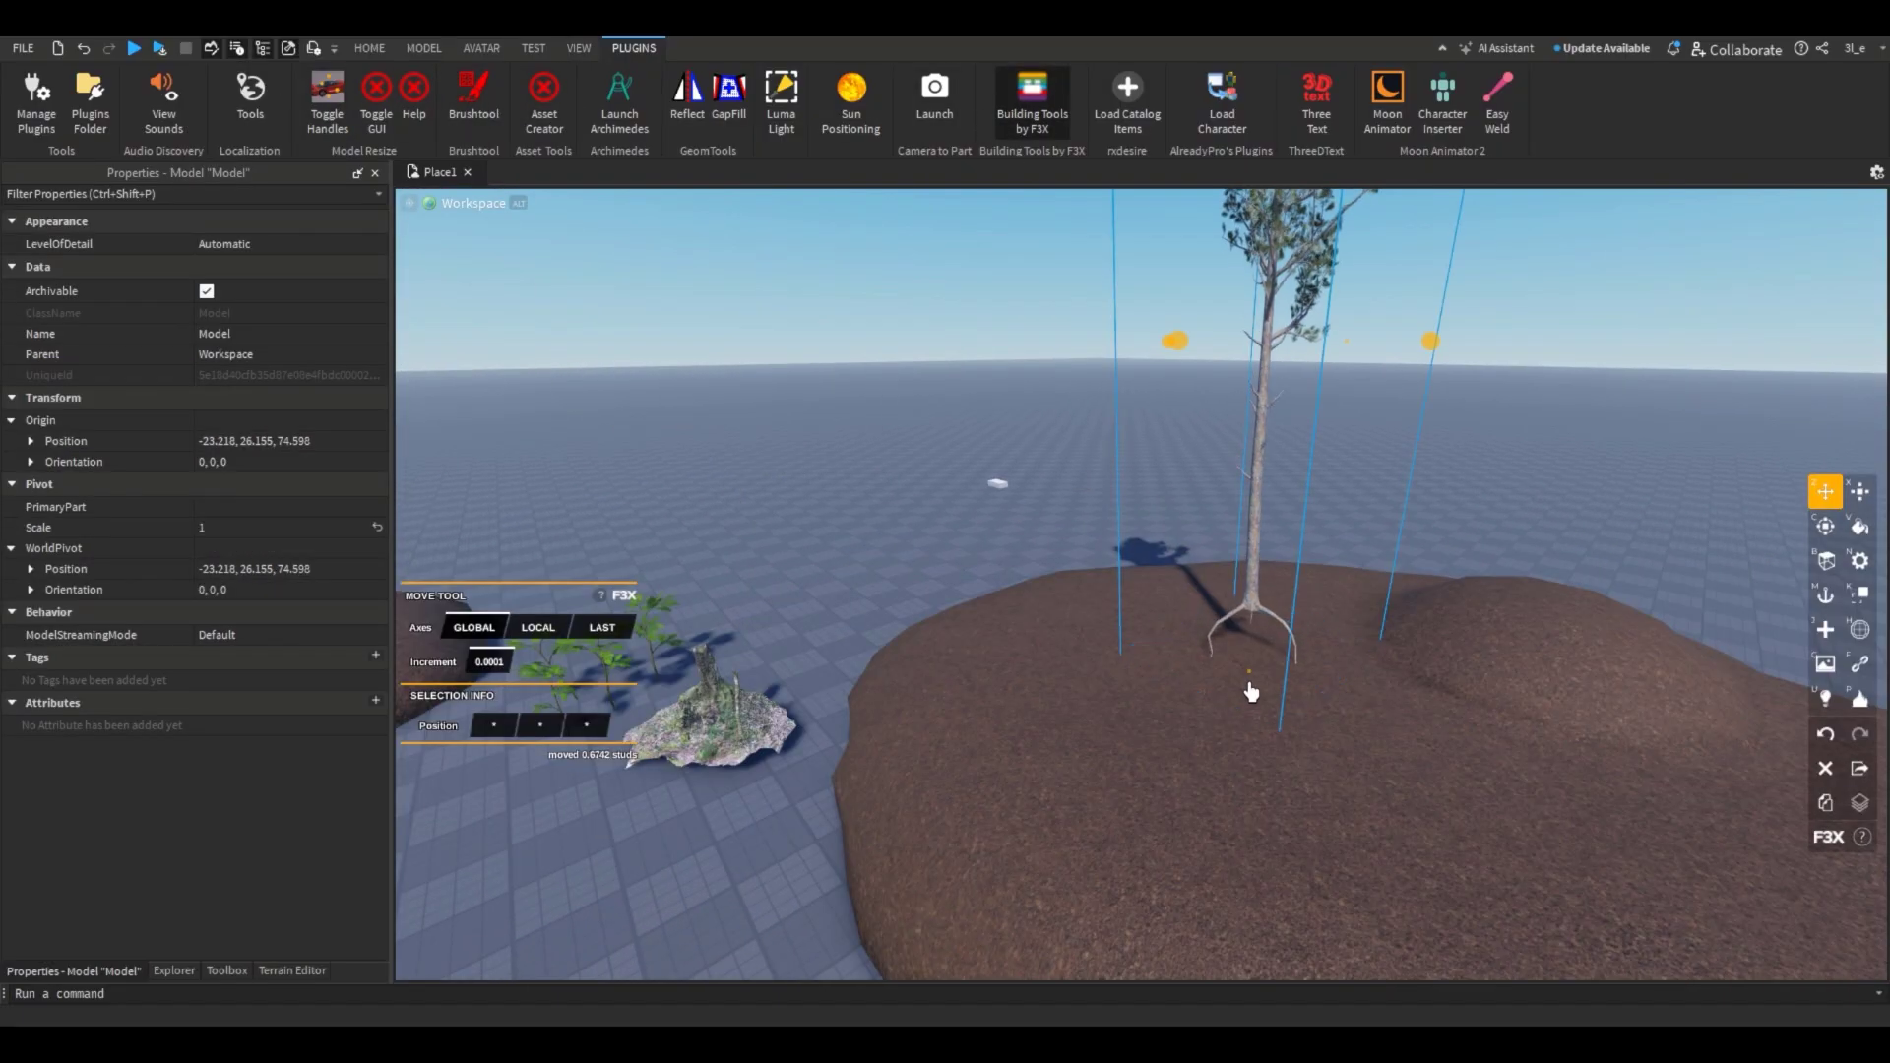
Step: Lower the tree onto the terrain mound with the F3X Move tool and place the green shrub model beside it
drag(1235, 630, 1236, 725)
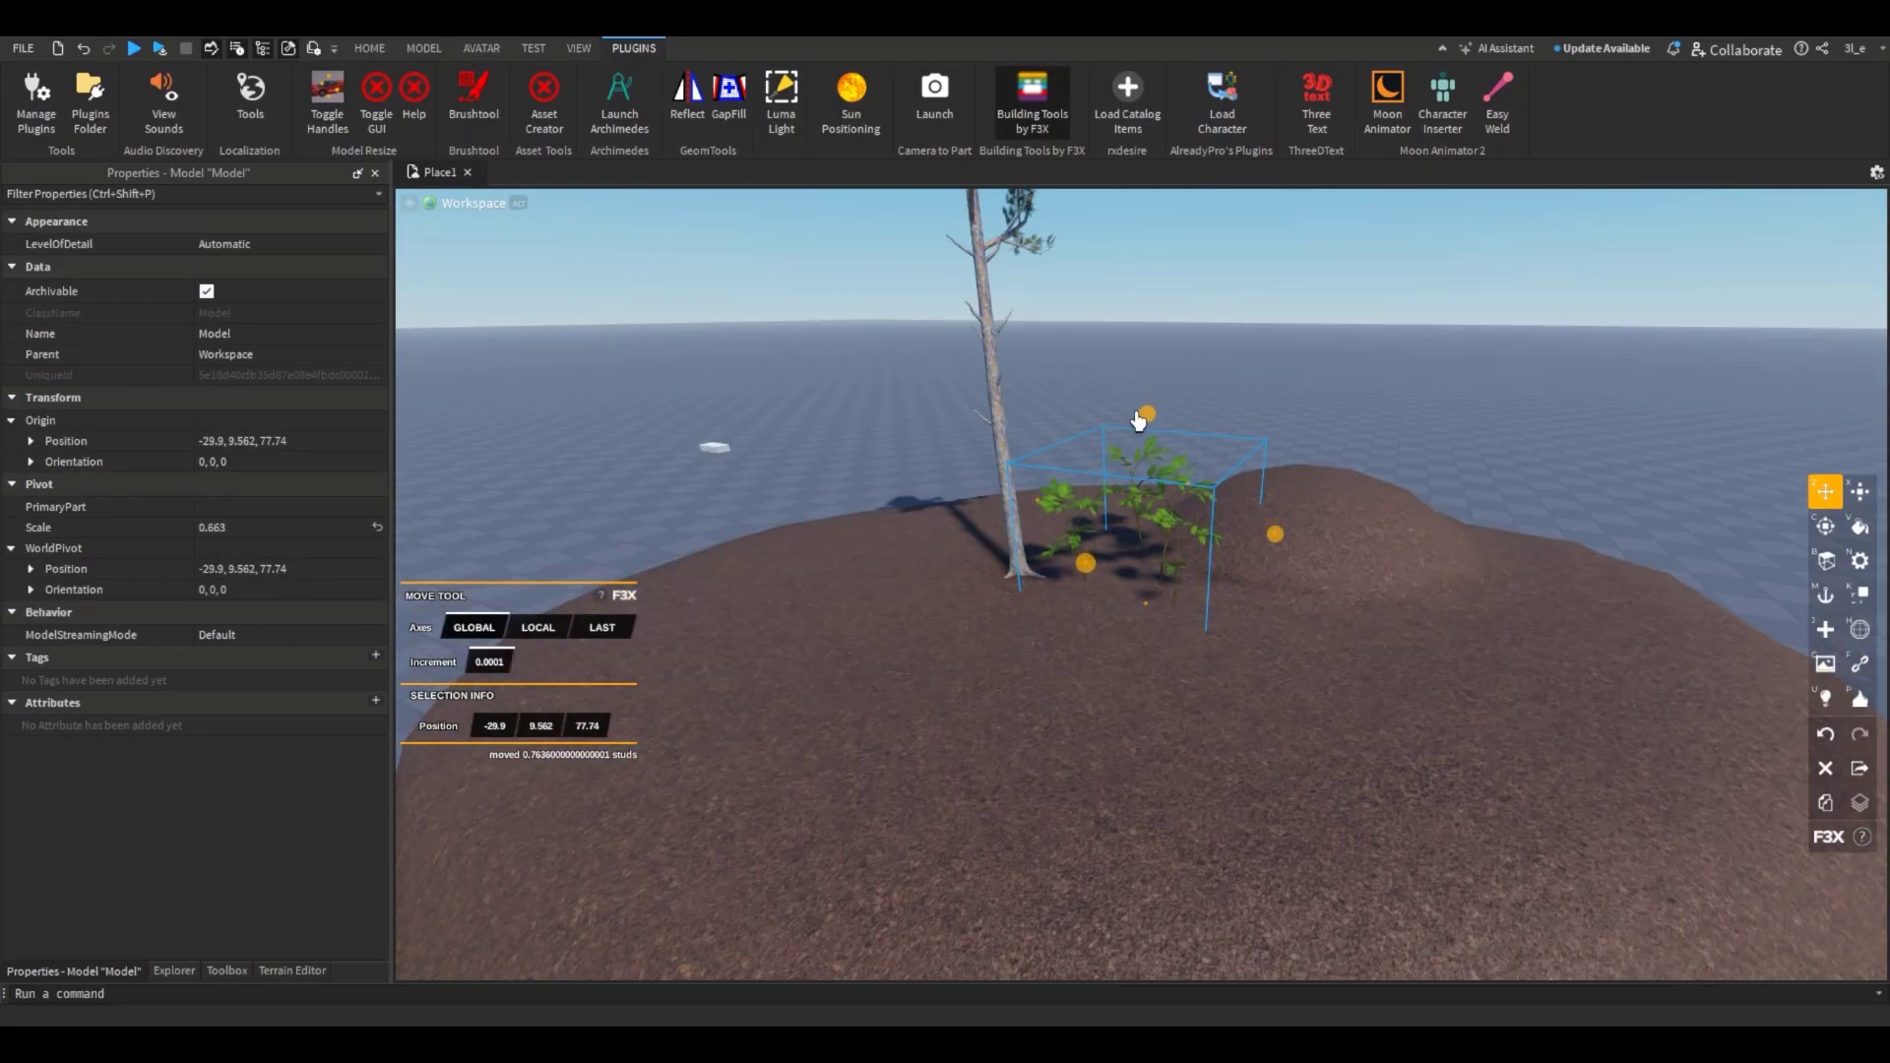
key(z)
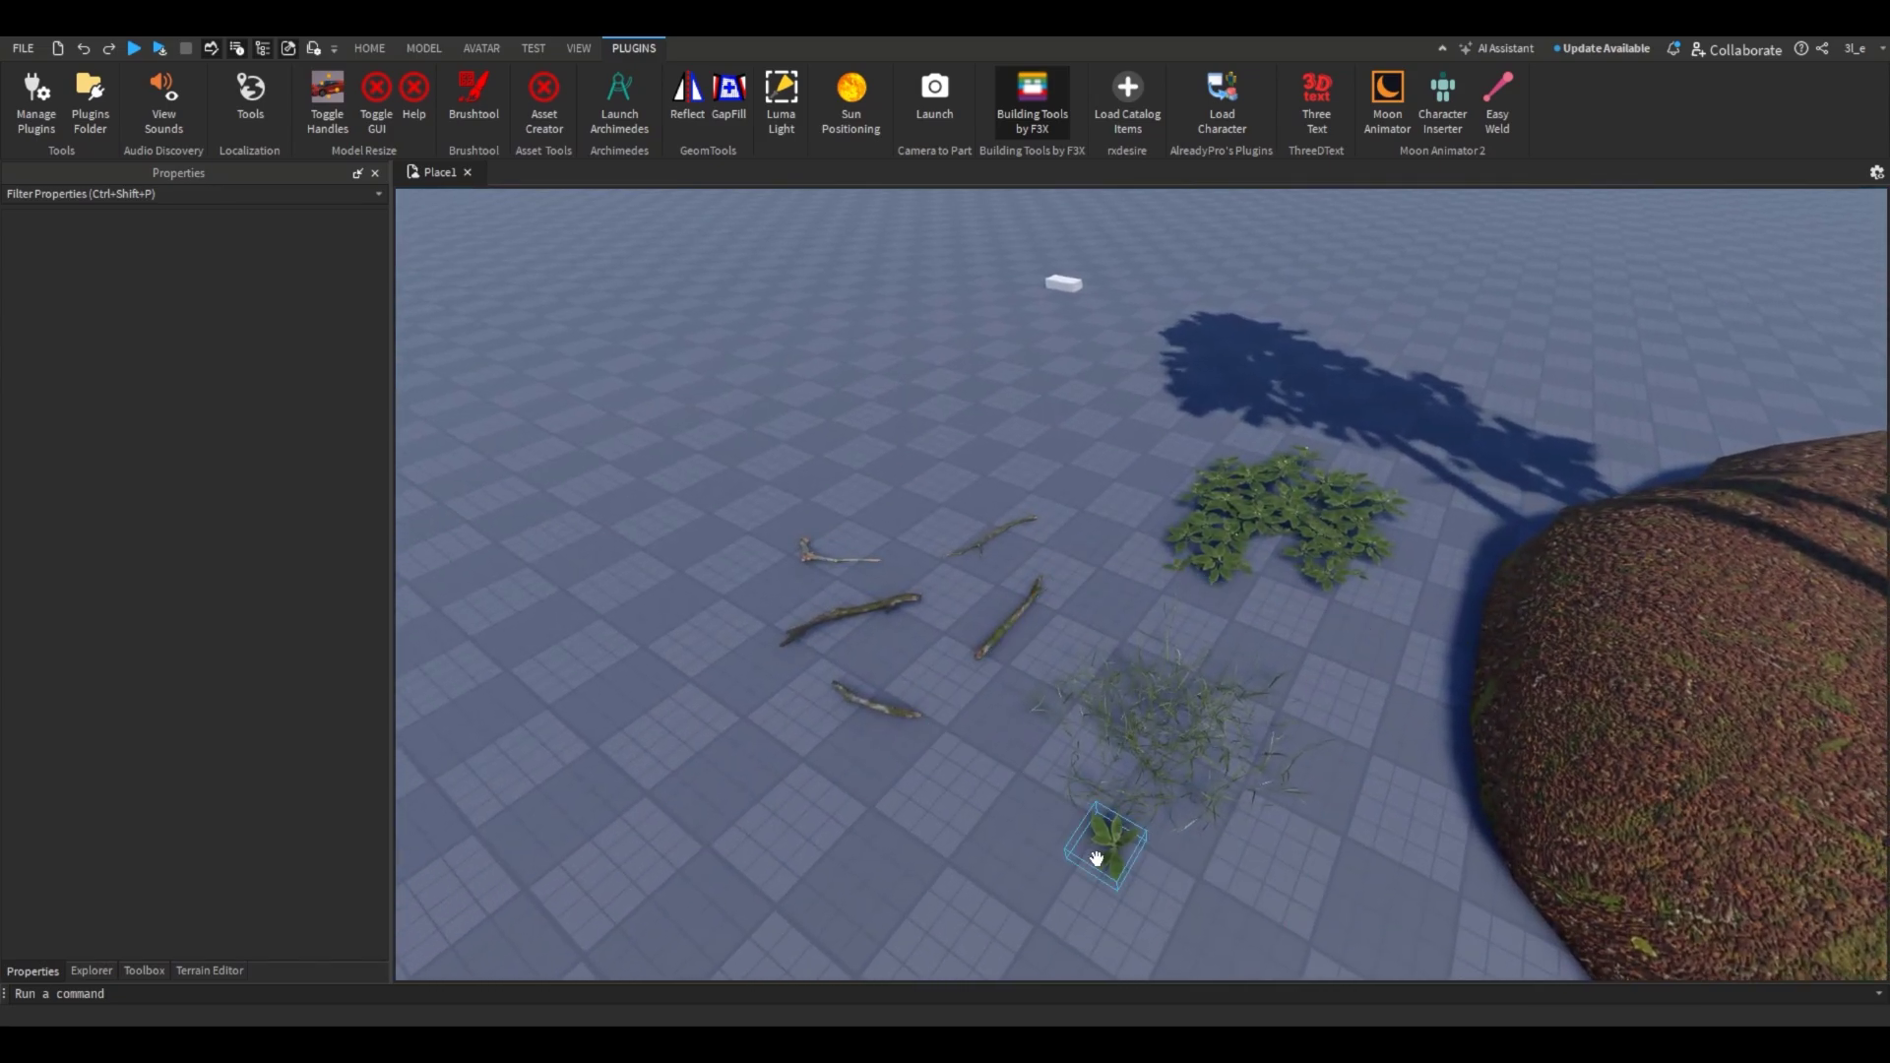
Step: Examine the imported plant, grass and stick models beside the mound, and view the stump on the terrain
click(1095, 858)
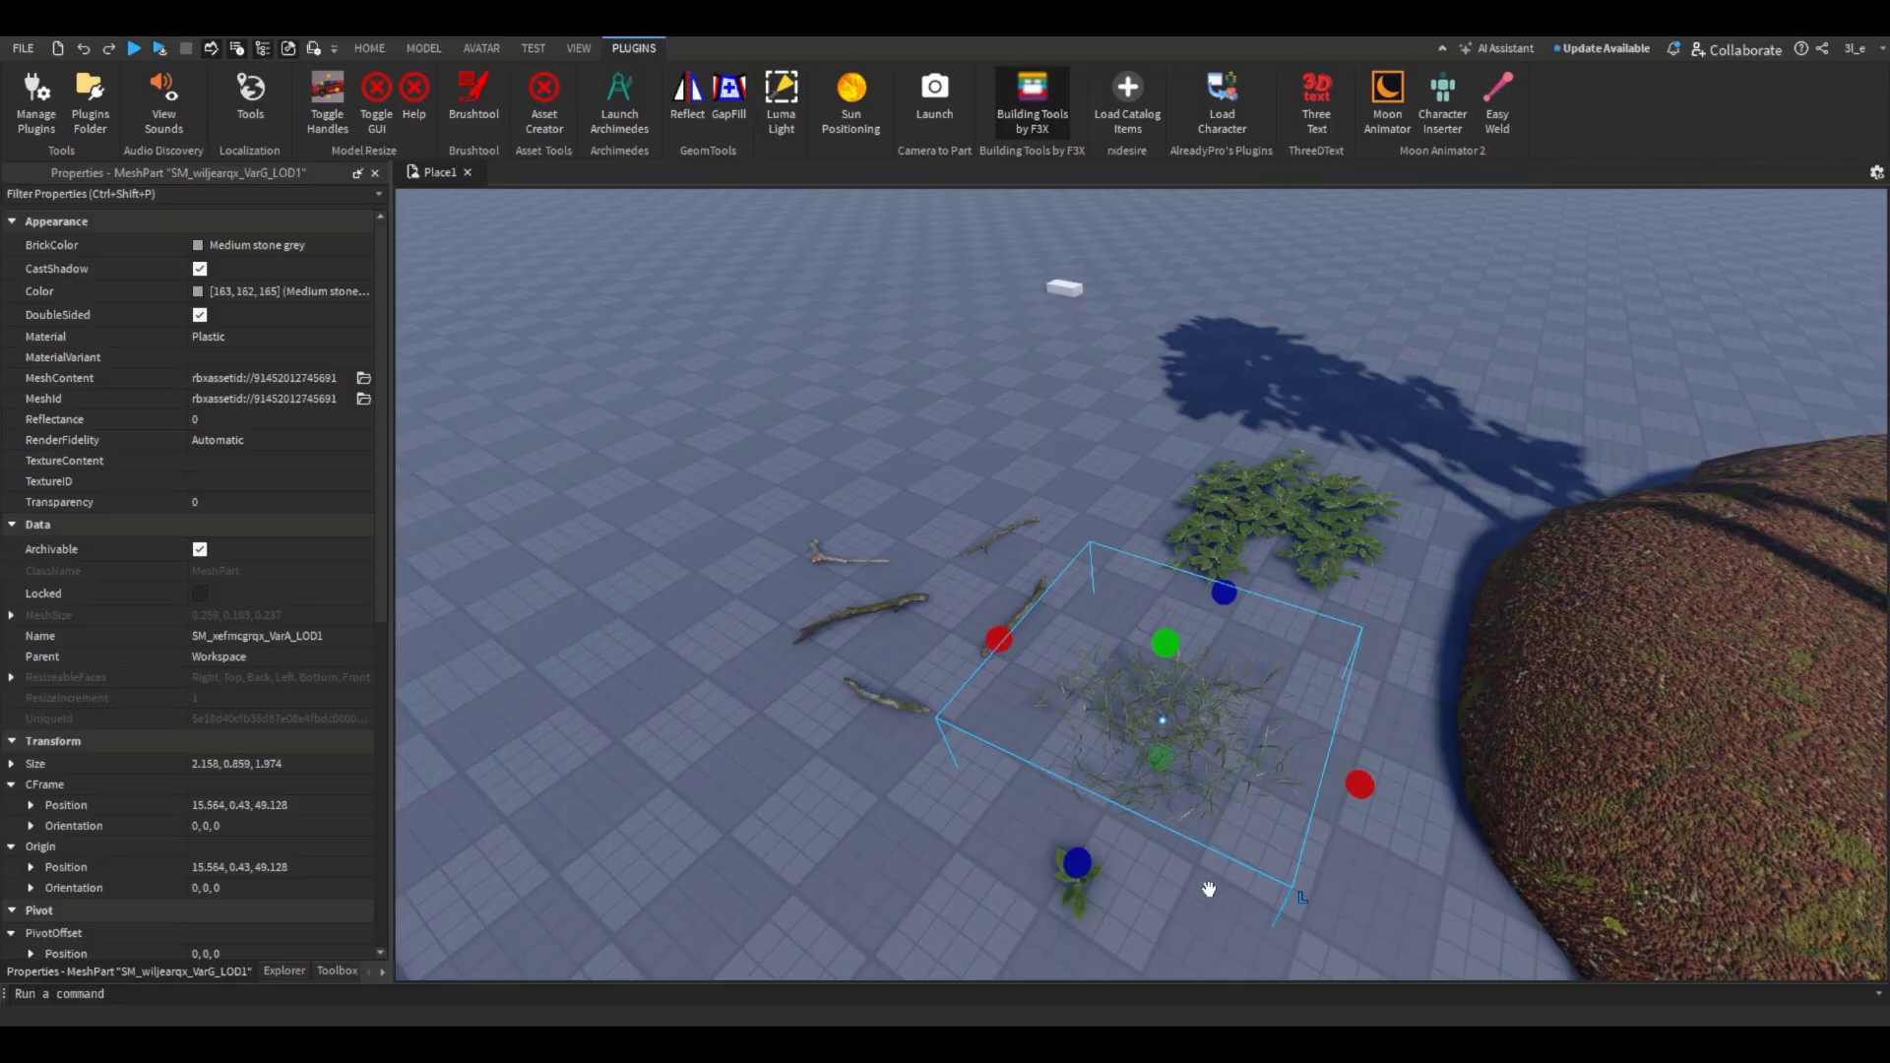
click(1208, 889)
key(w)
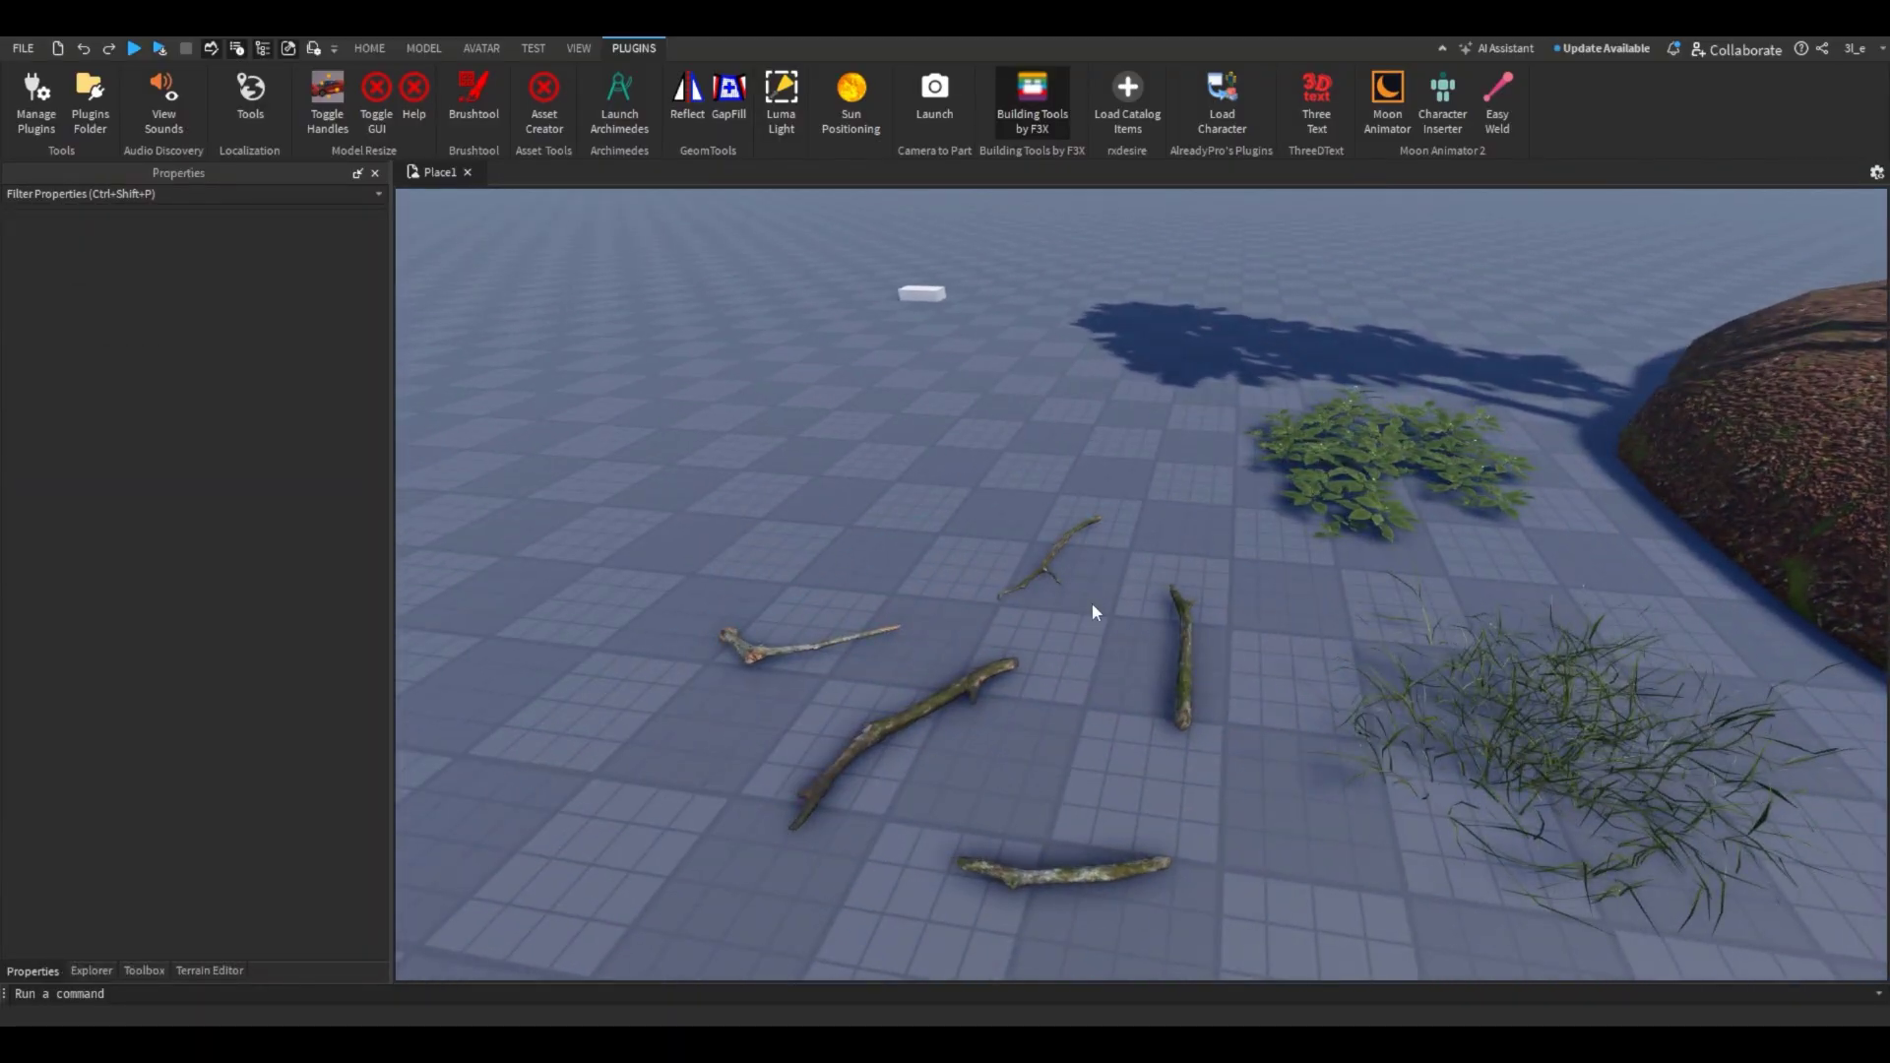
key(s)
key(w)
right_drag(1030, 567, 1190, 736)
click(1179, 736)
key(f)
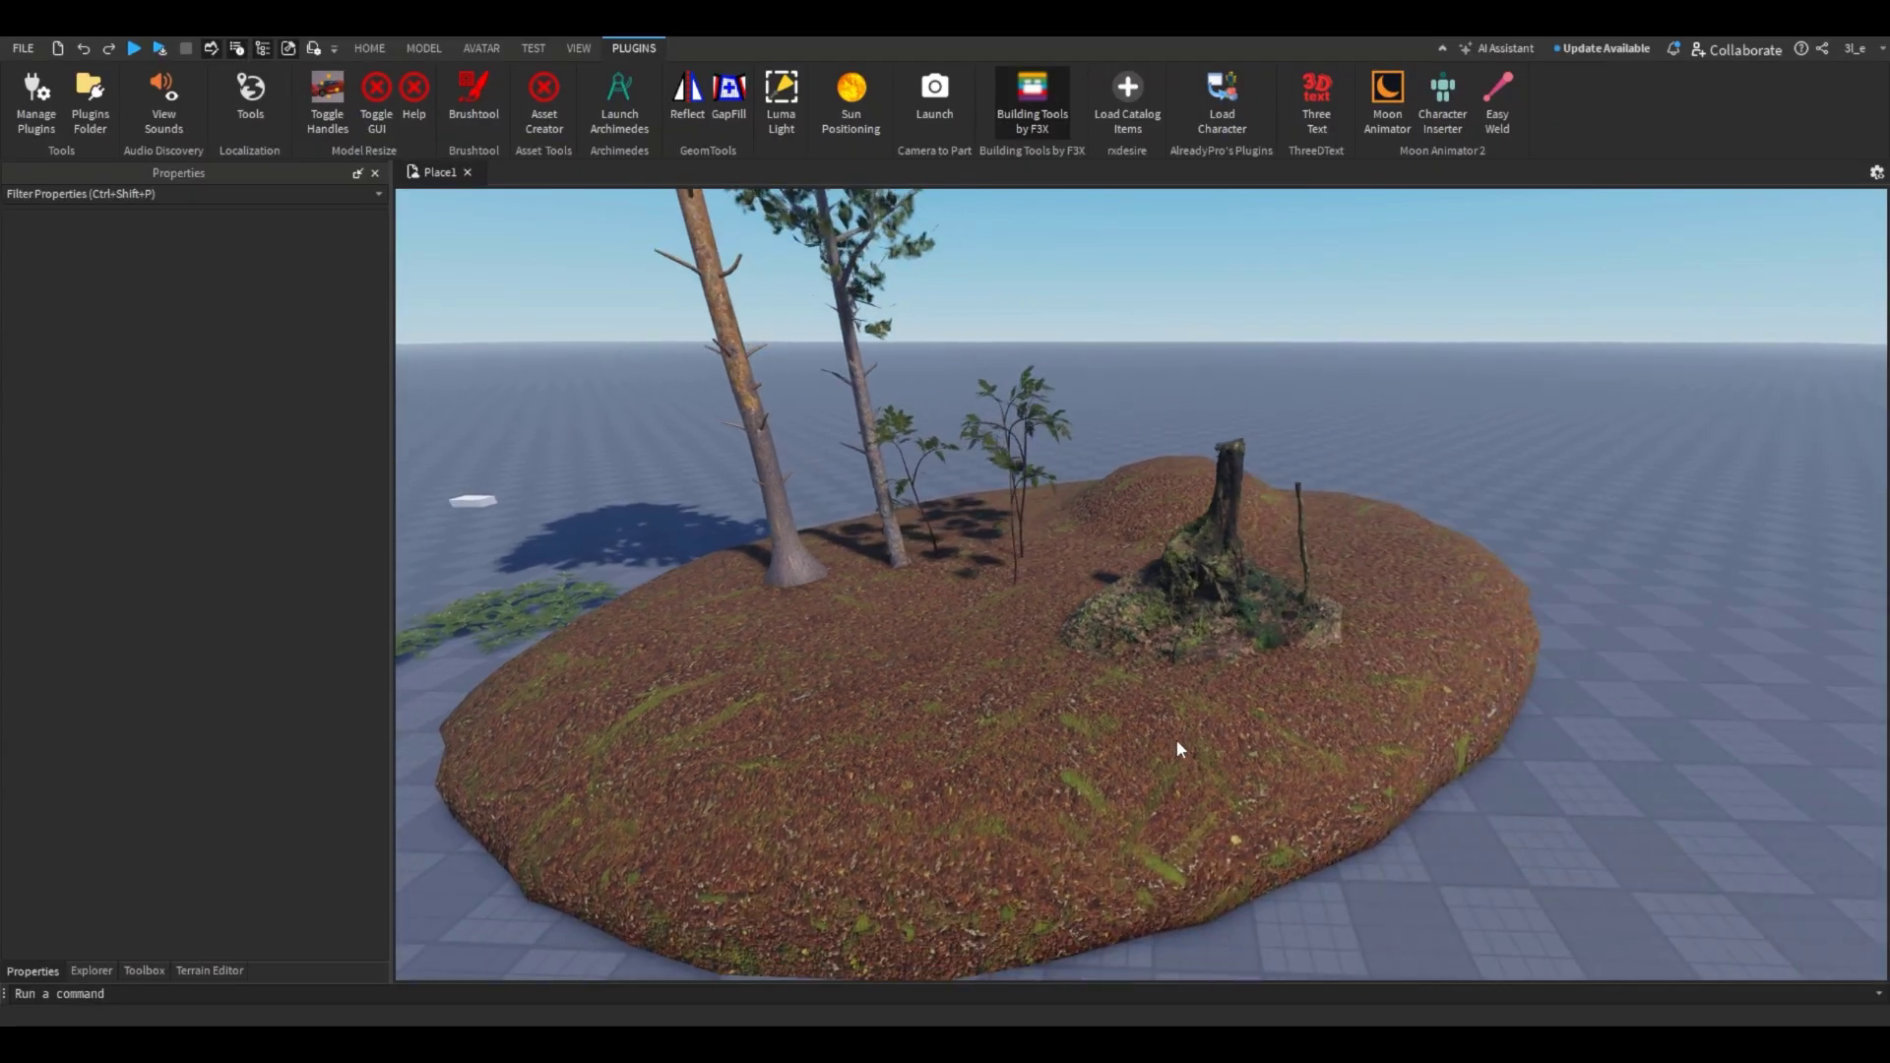
Step: Select all SurfaceAppearance objects in the stump model and try a neutral grey Color of 159, 159, 159
click(175, 971)
click(104, 340)
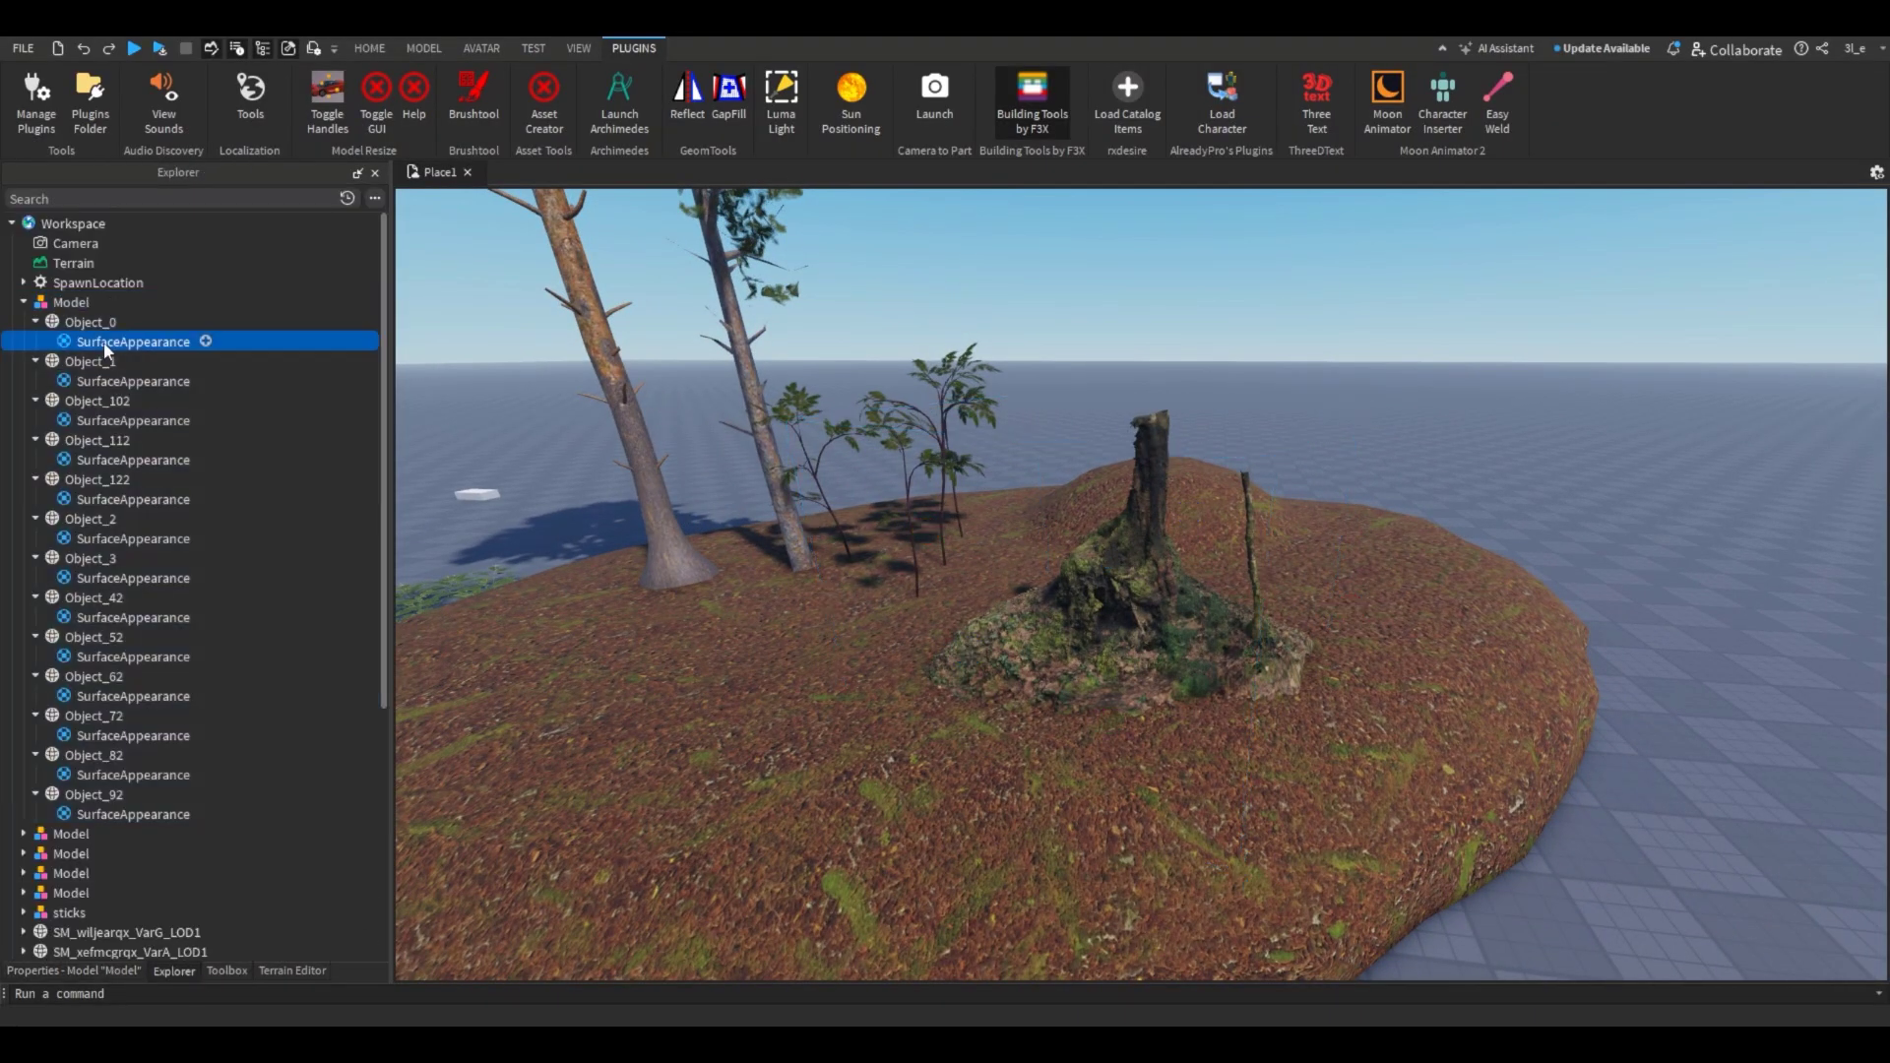
shift+click(86, 814)
click(174, 972)
click(205, 265)
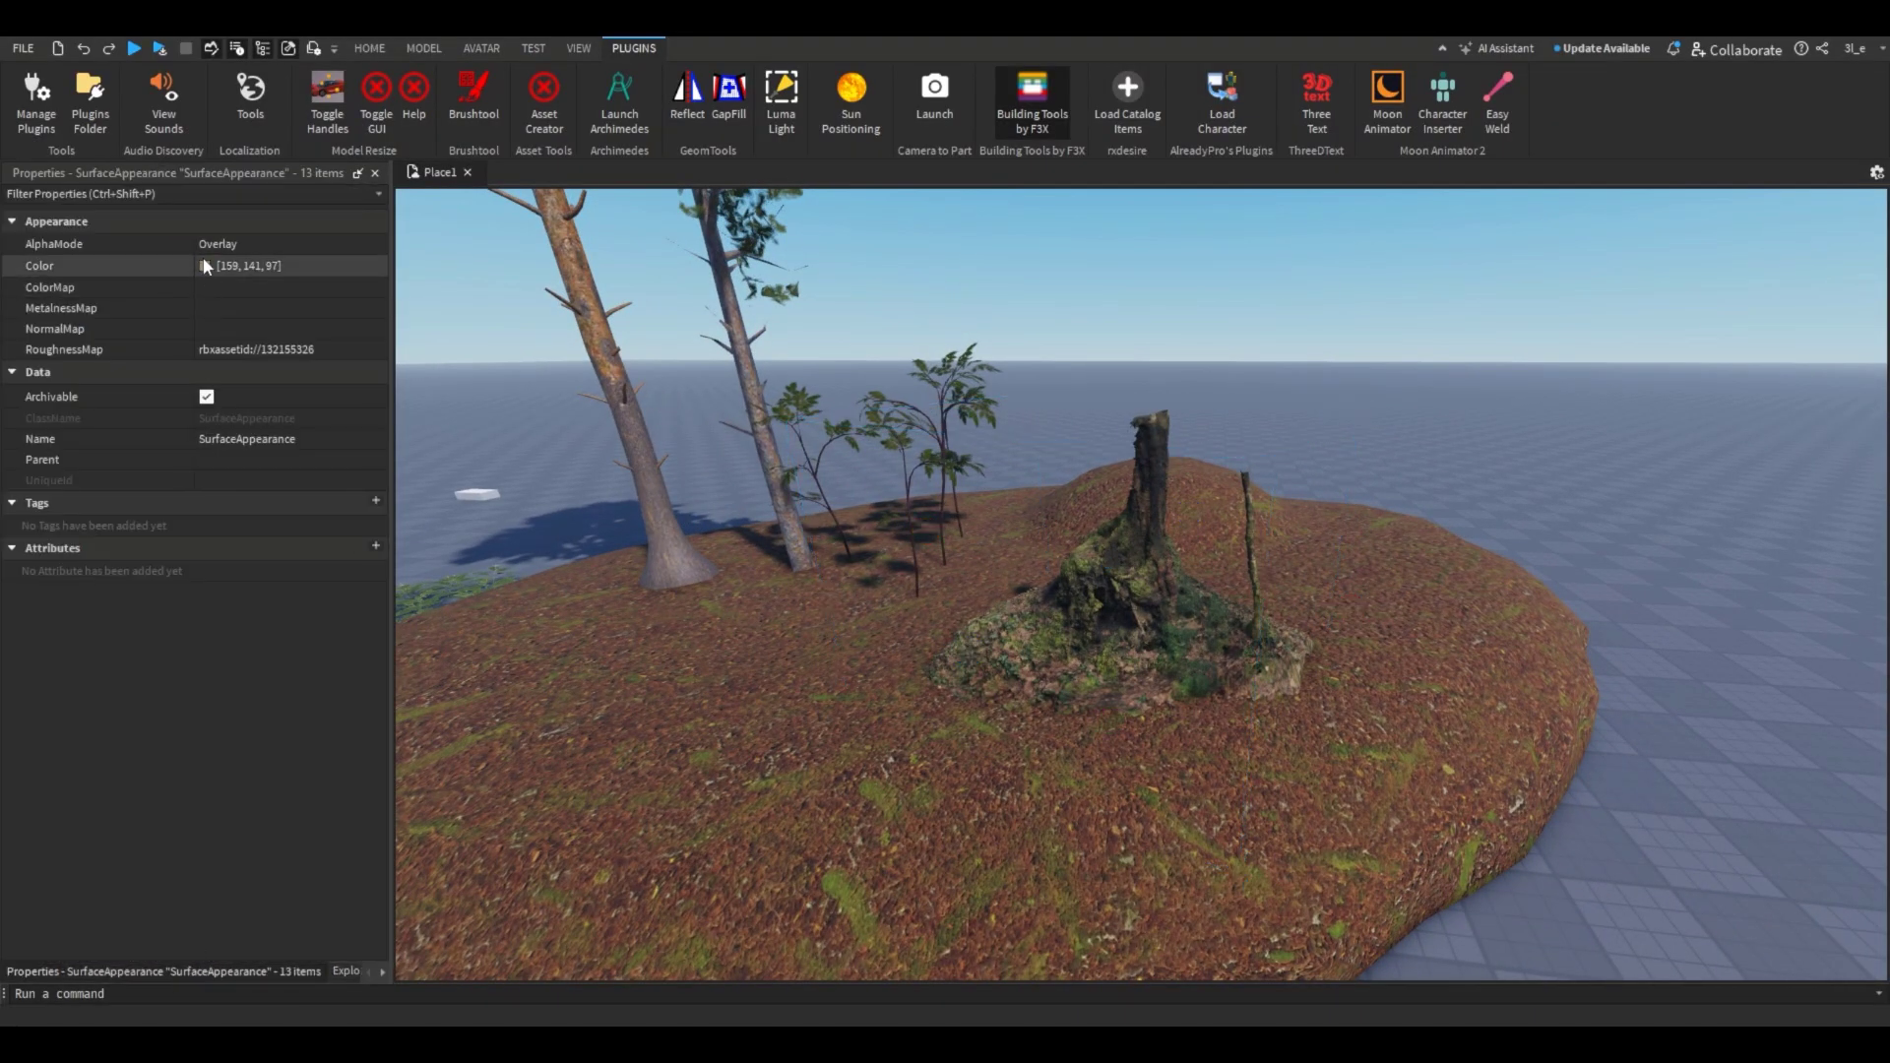
drag(885, 330, 445, 329)
click(369, 528)
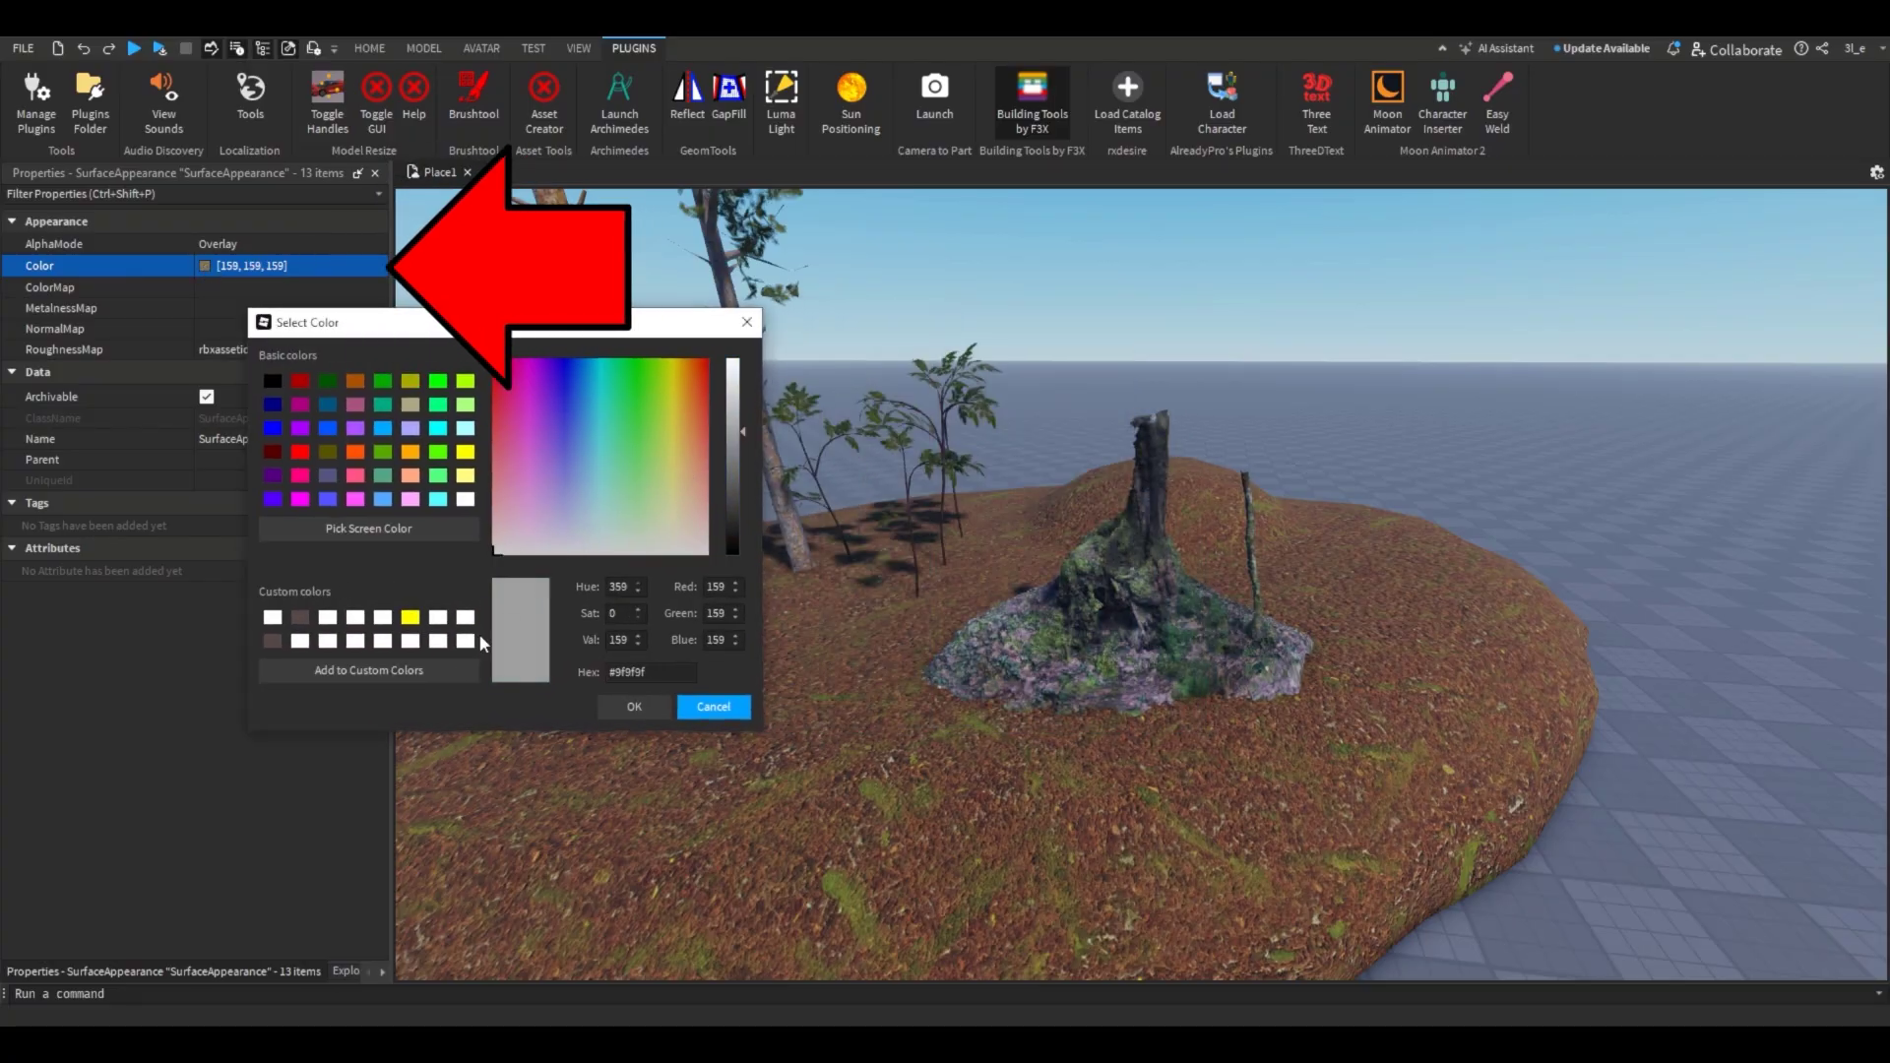
click(711, 706)
click(290, 266)
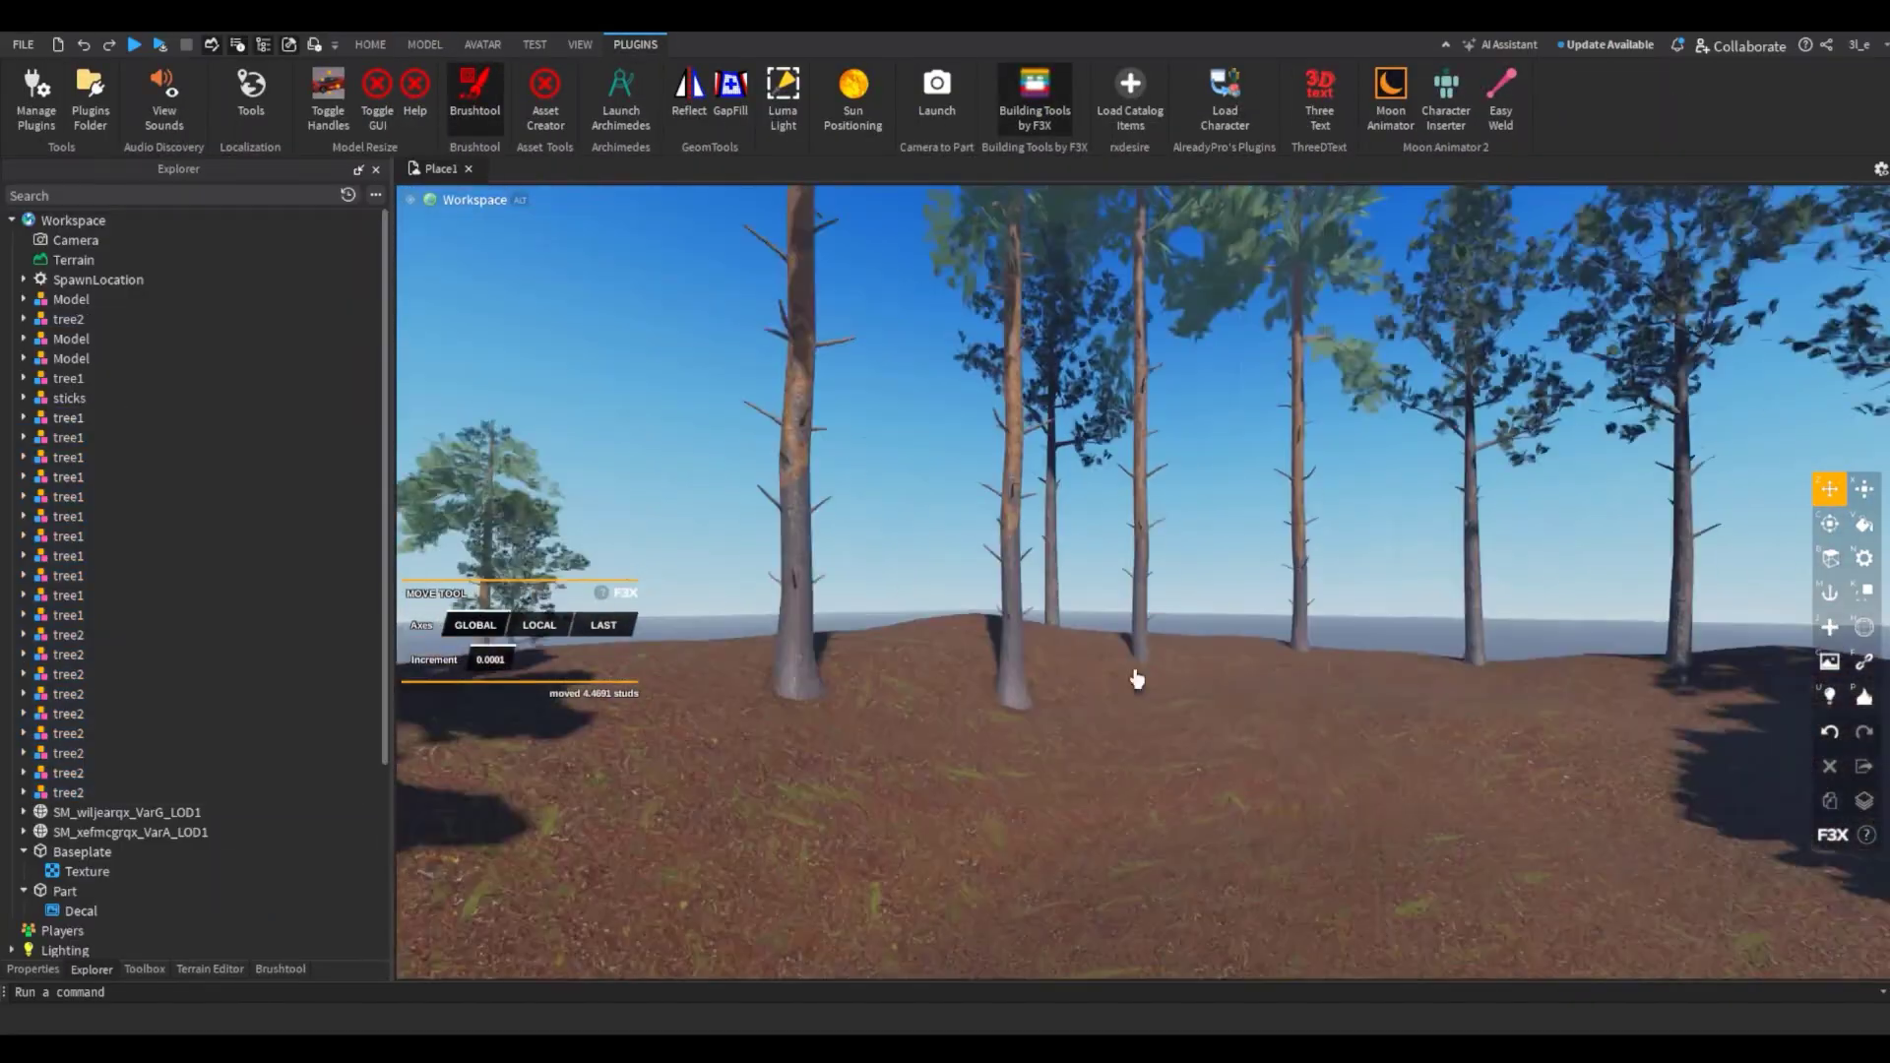
Step: Change the Offset of the SpecialMesh inside the mountains part
right_drag(1132, 676, 1135, 620)
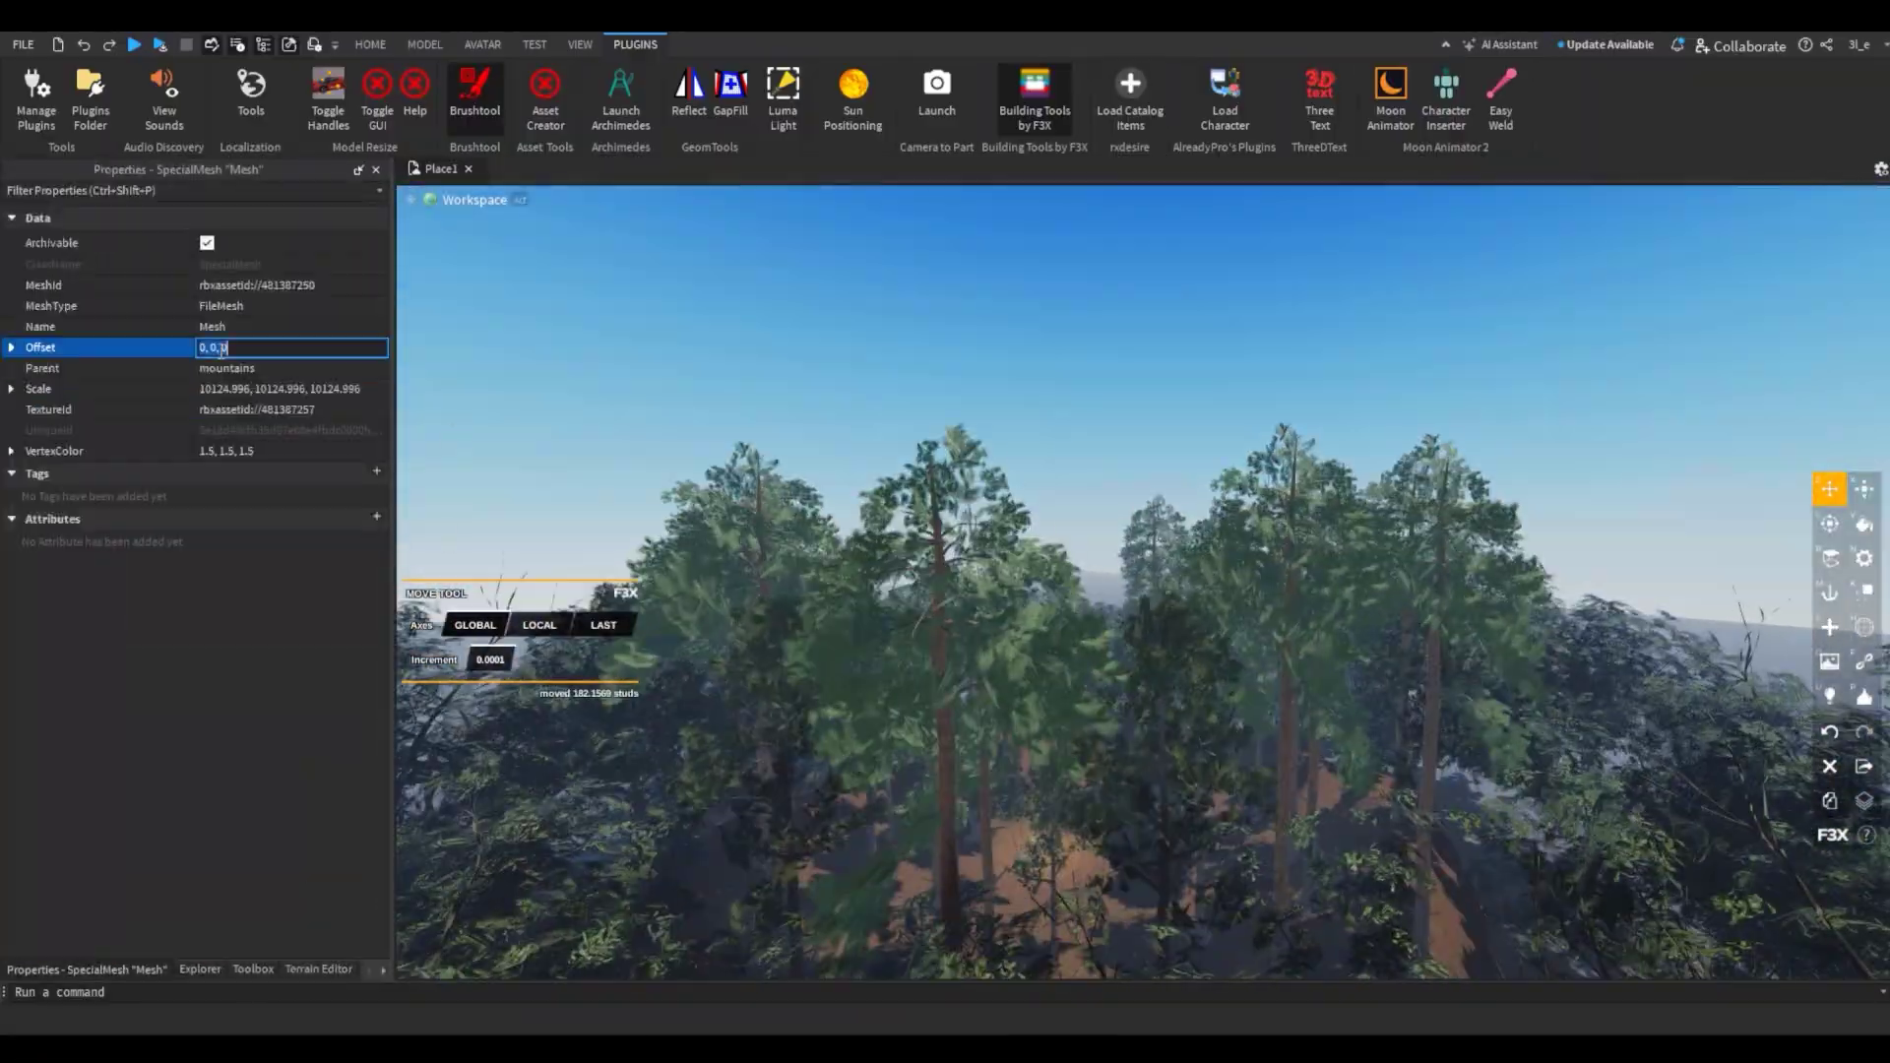
key(Return)
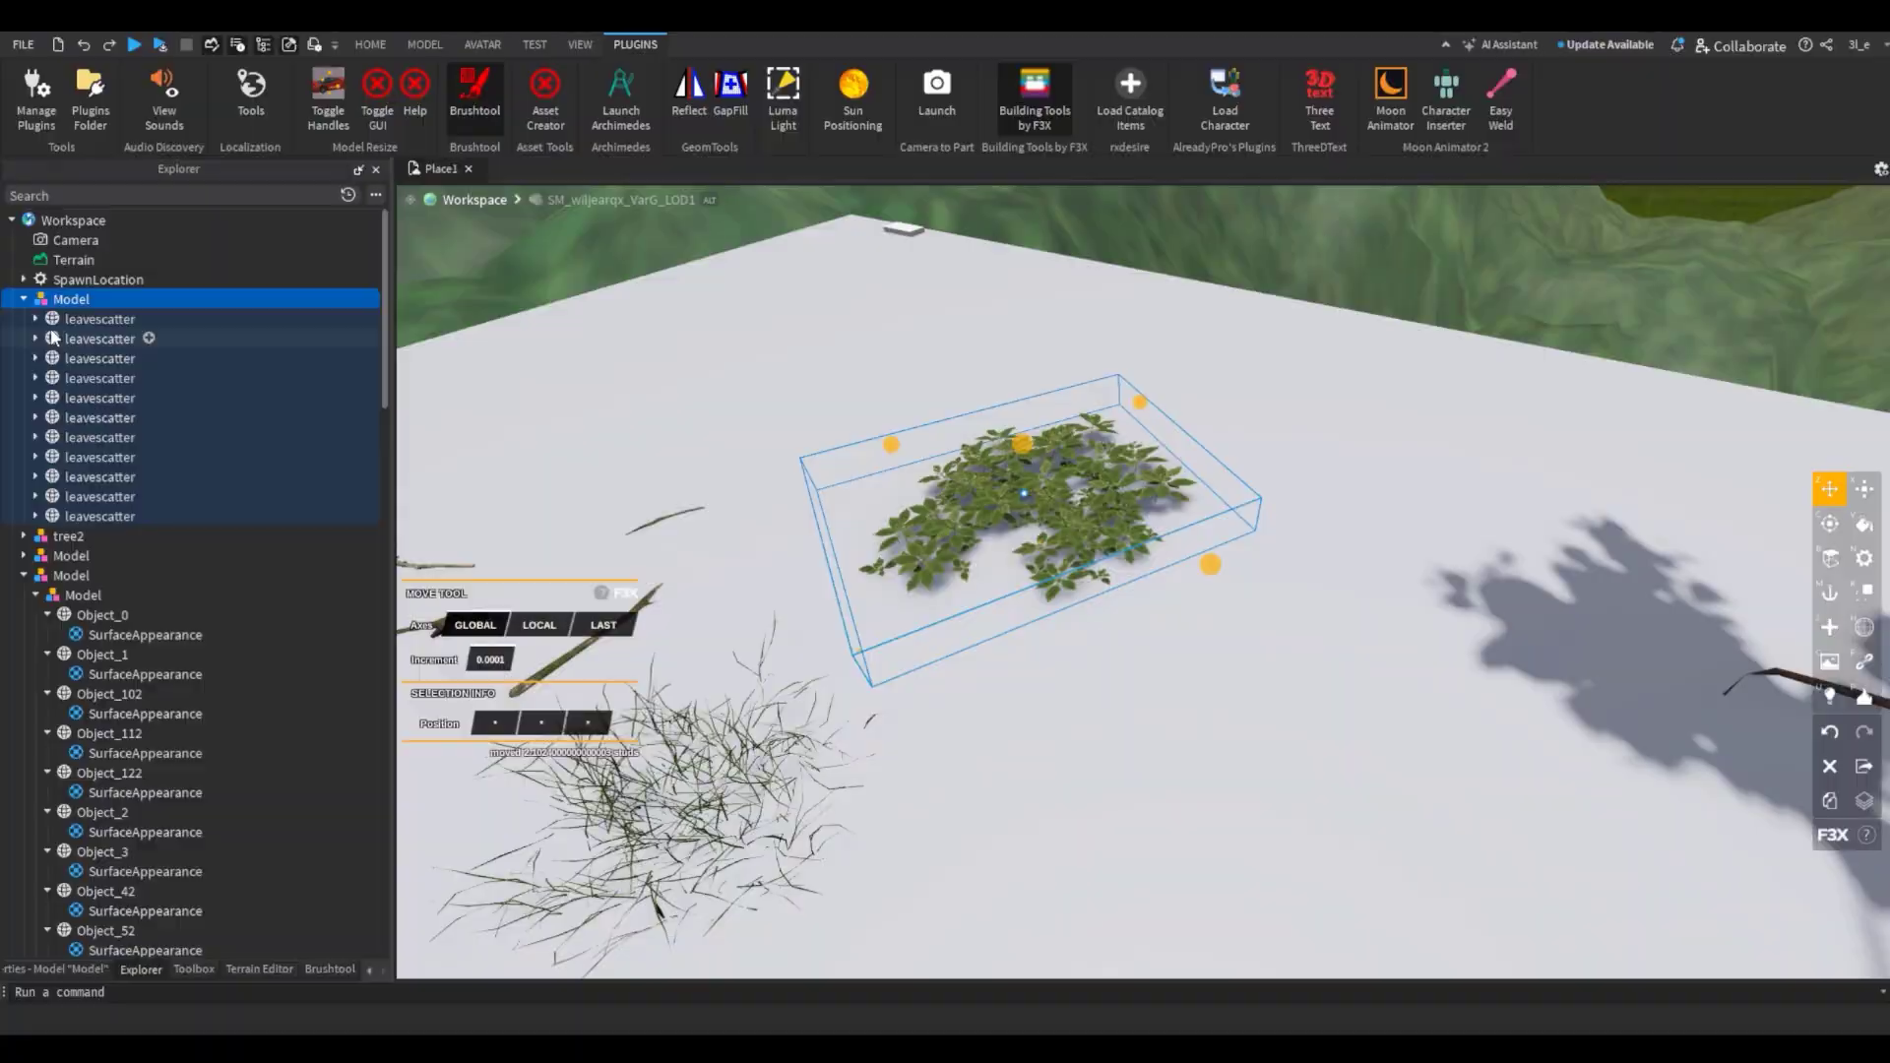
Step: Open the Brushtool brush and placement settings for scattering foliage across the forest floor
click(254, 970)
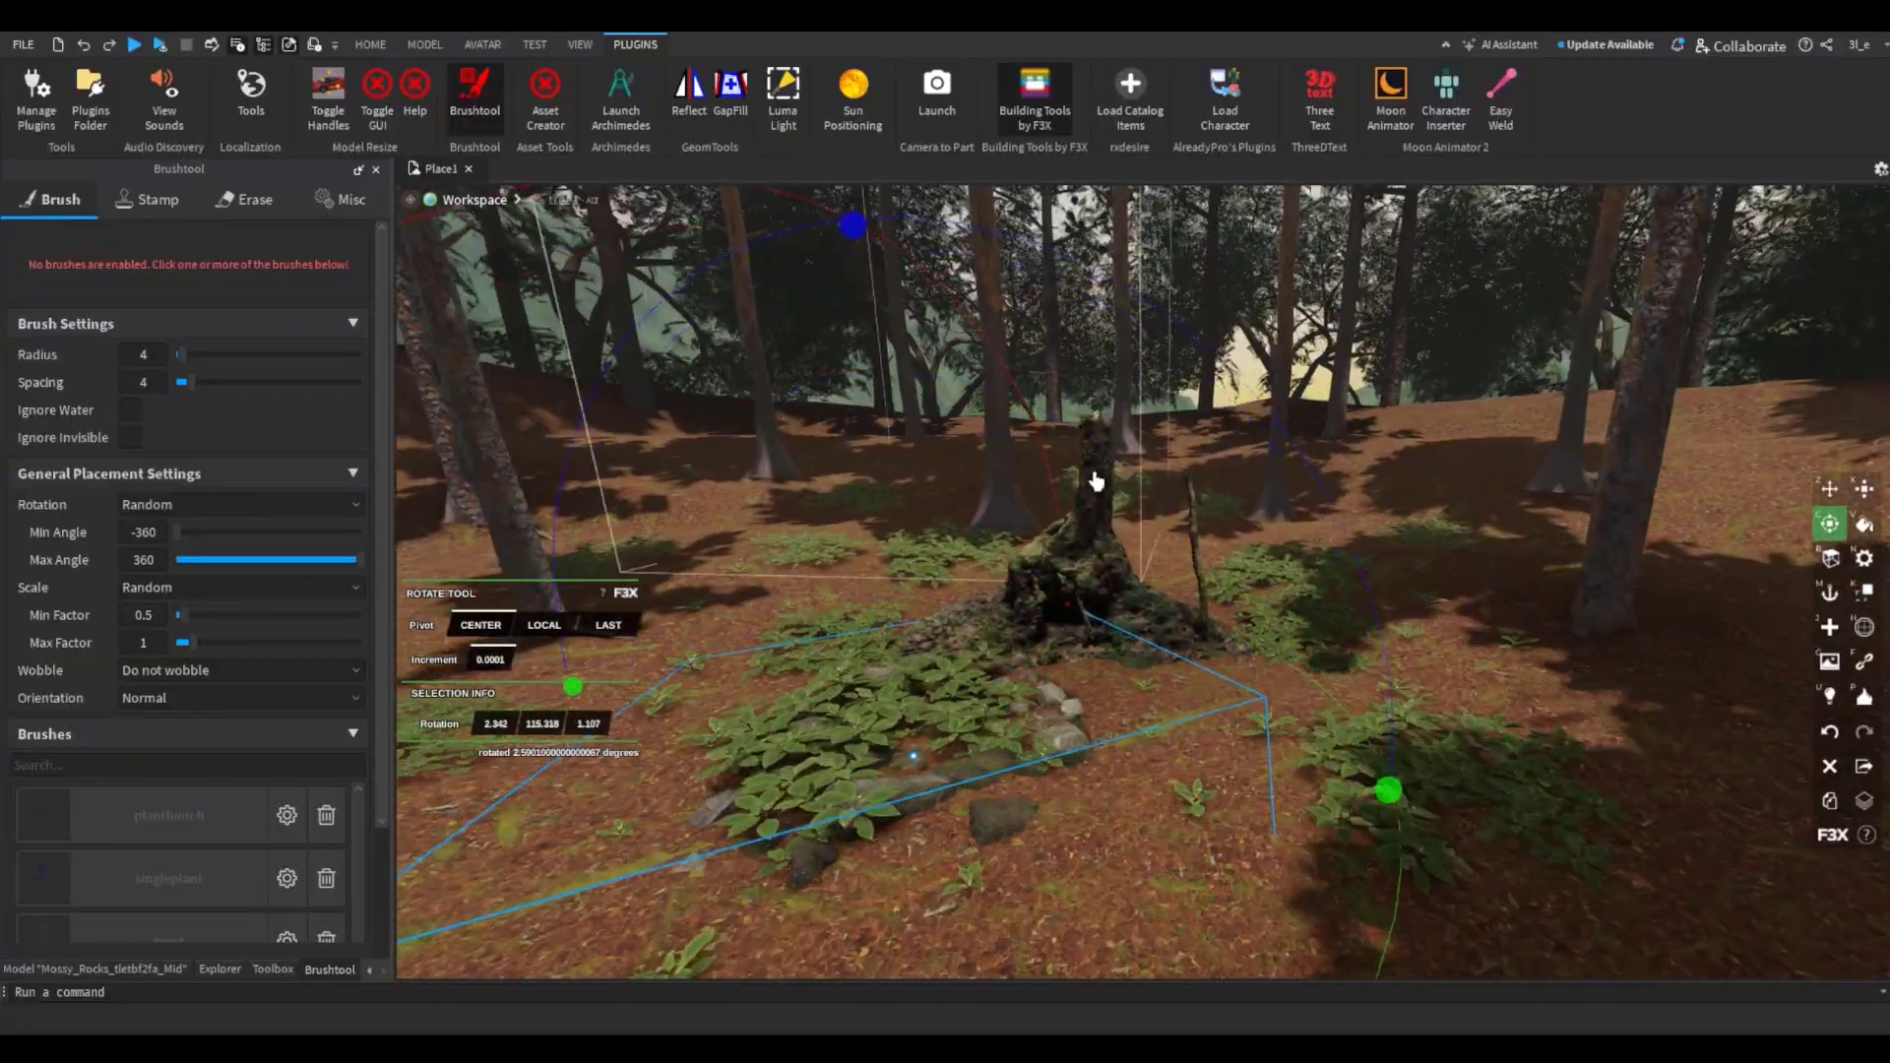
Step: Move the mossy rocks beside the stump and reposition the tree models to fill out the forest around the clearing
key(z)
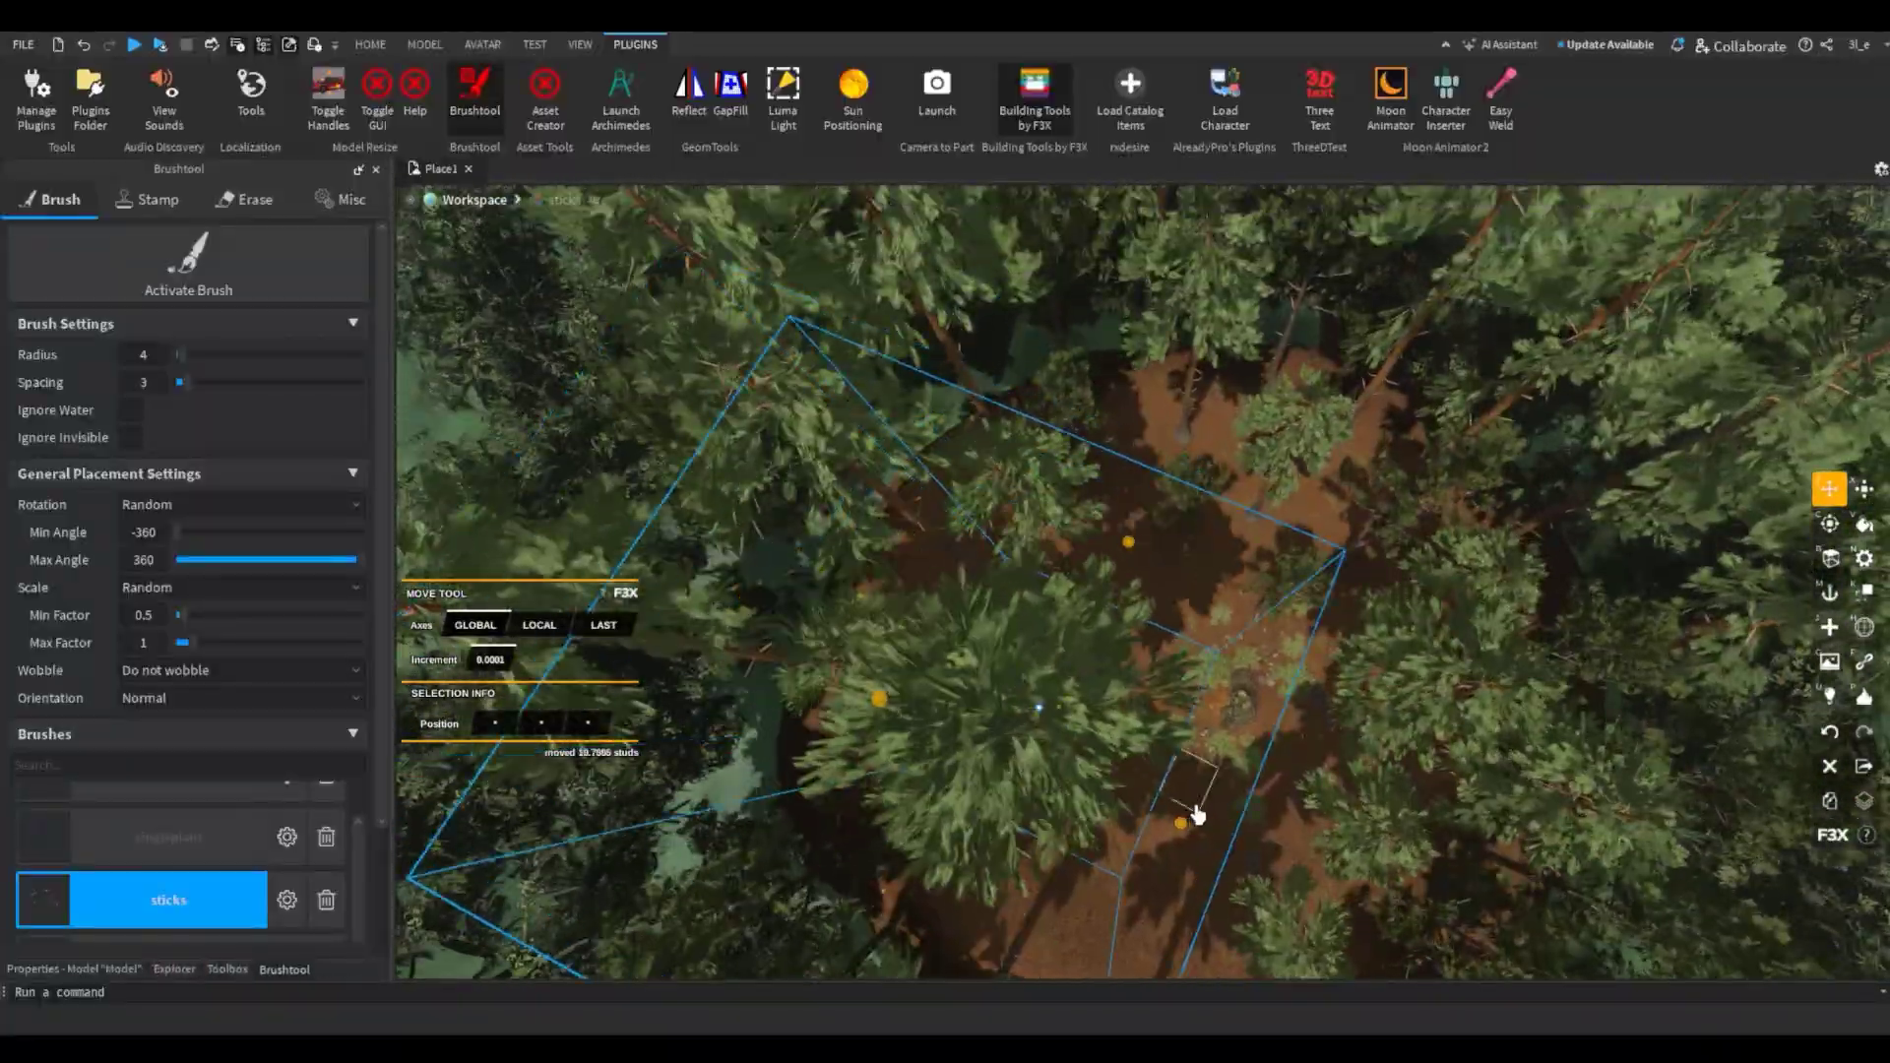
drag(1197, 813, 1257, 633)
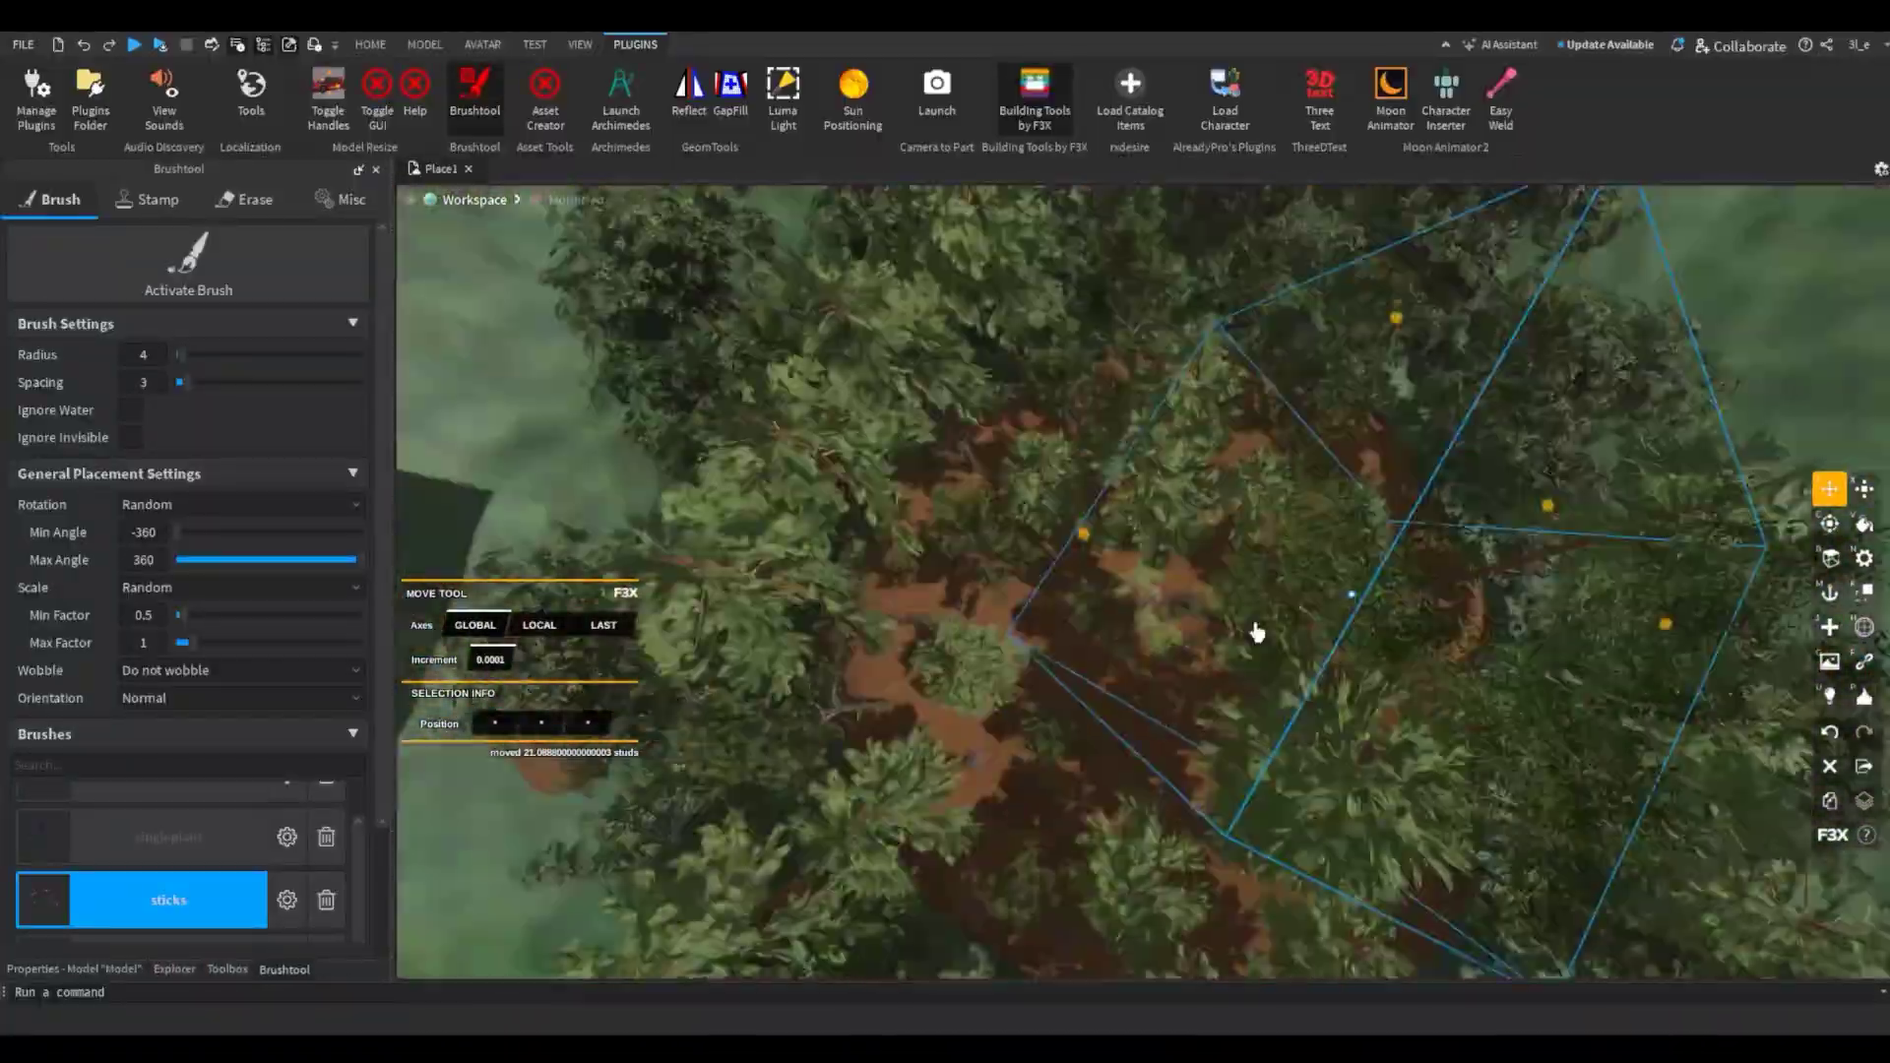
drag(1284, 320, 1326, 550)
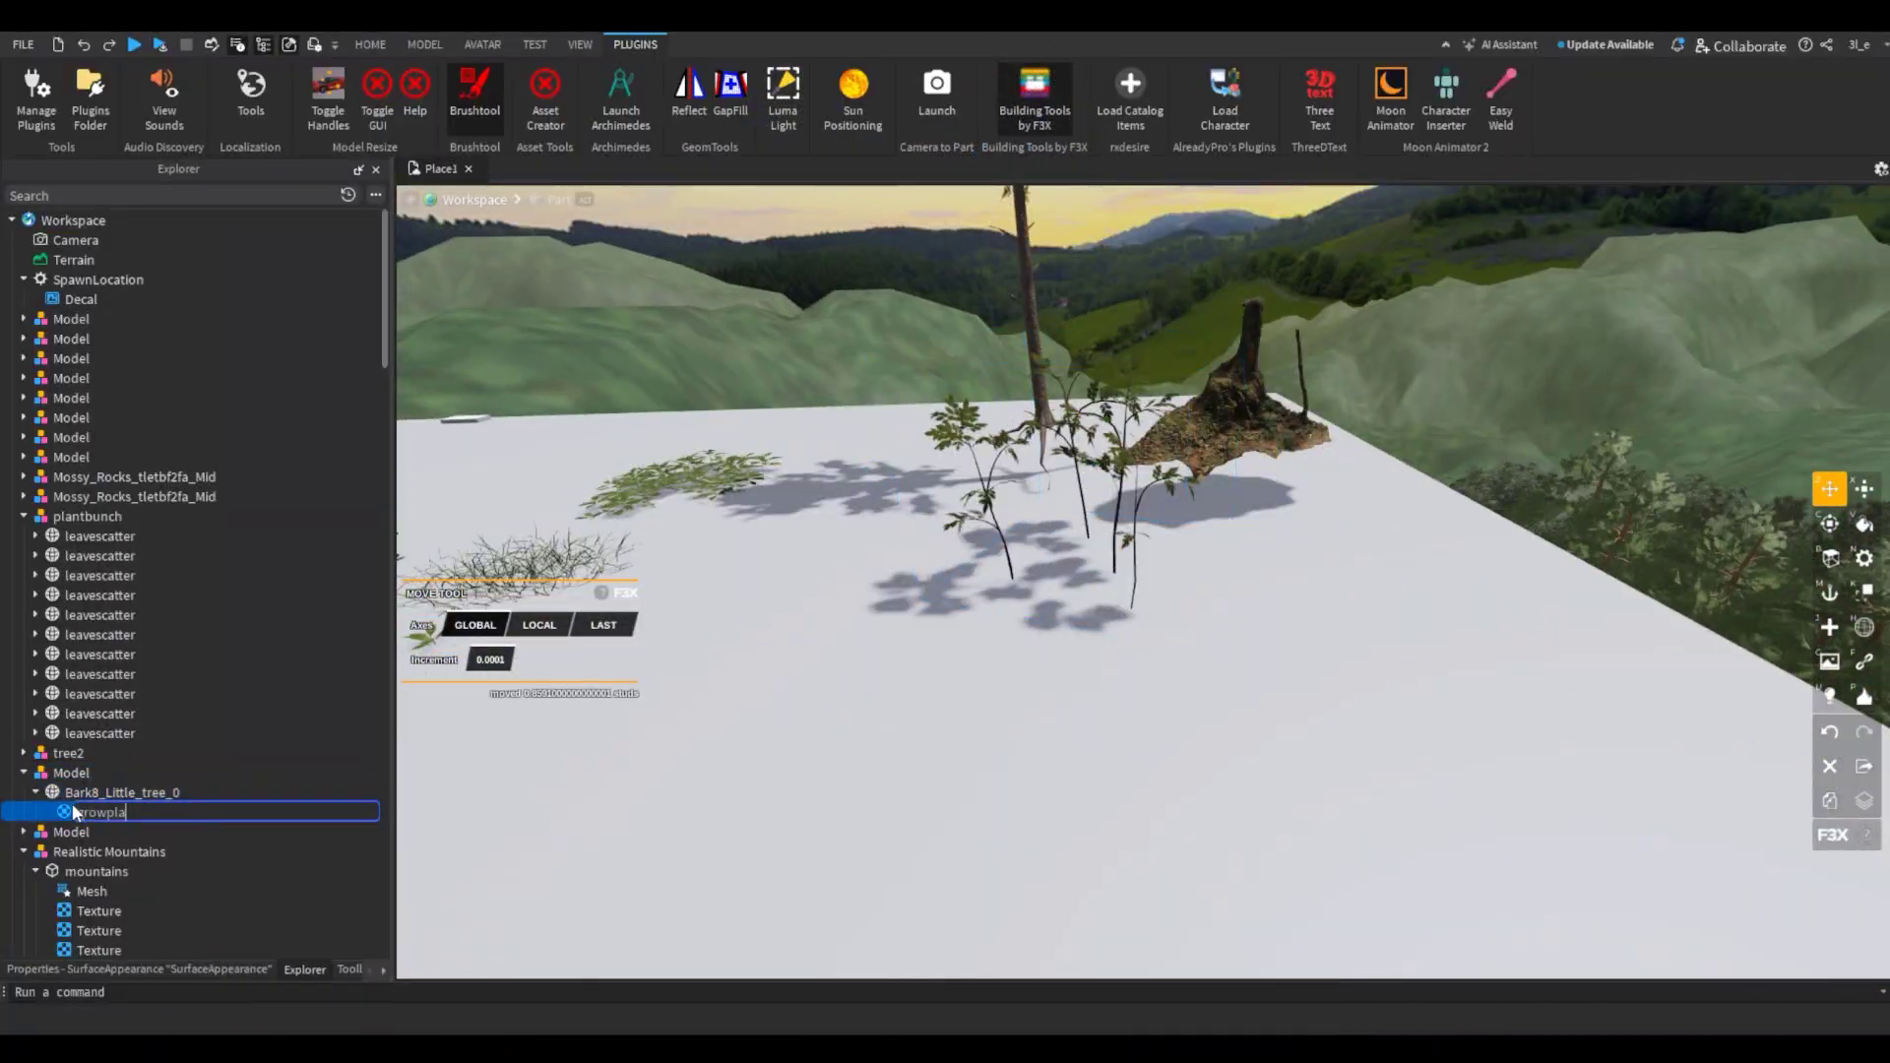
Step: Name the little tree model growingplant and scatter it across the forest floor with Spacing 5 and Min Factor 0.6
click(62, 770)
click(202, 968)
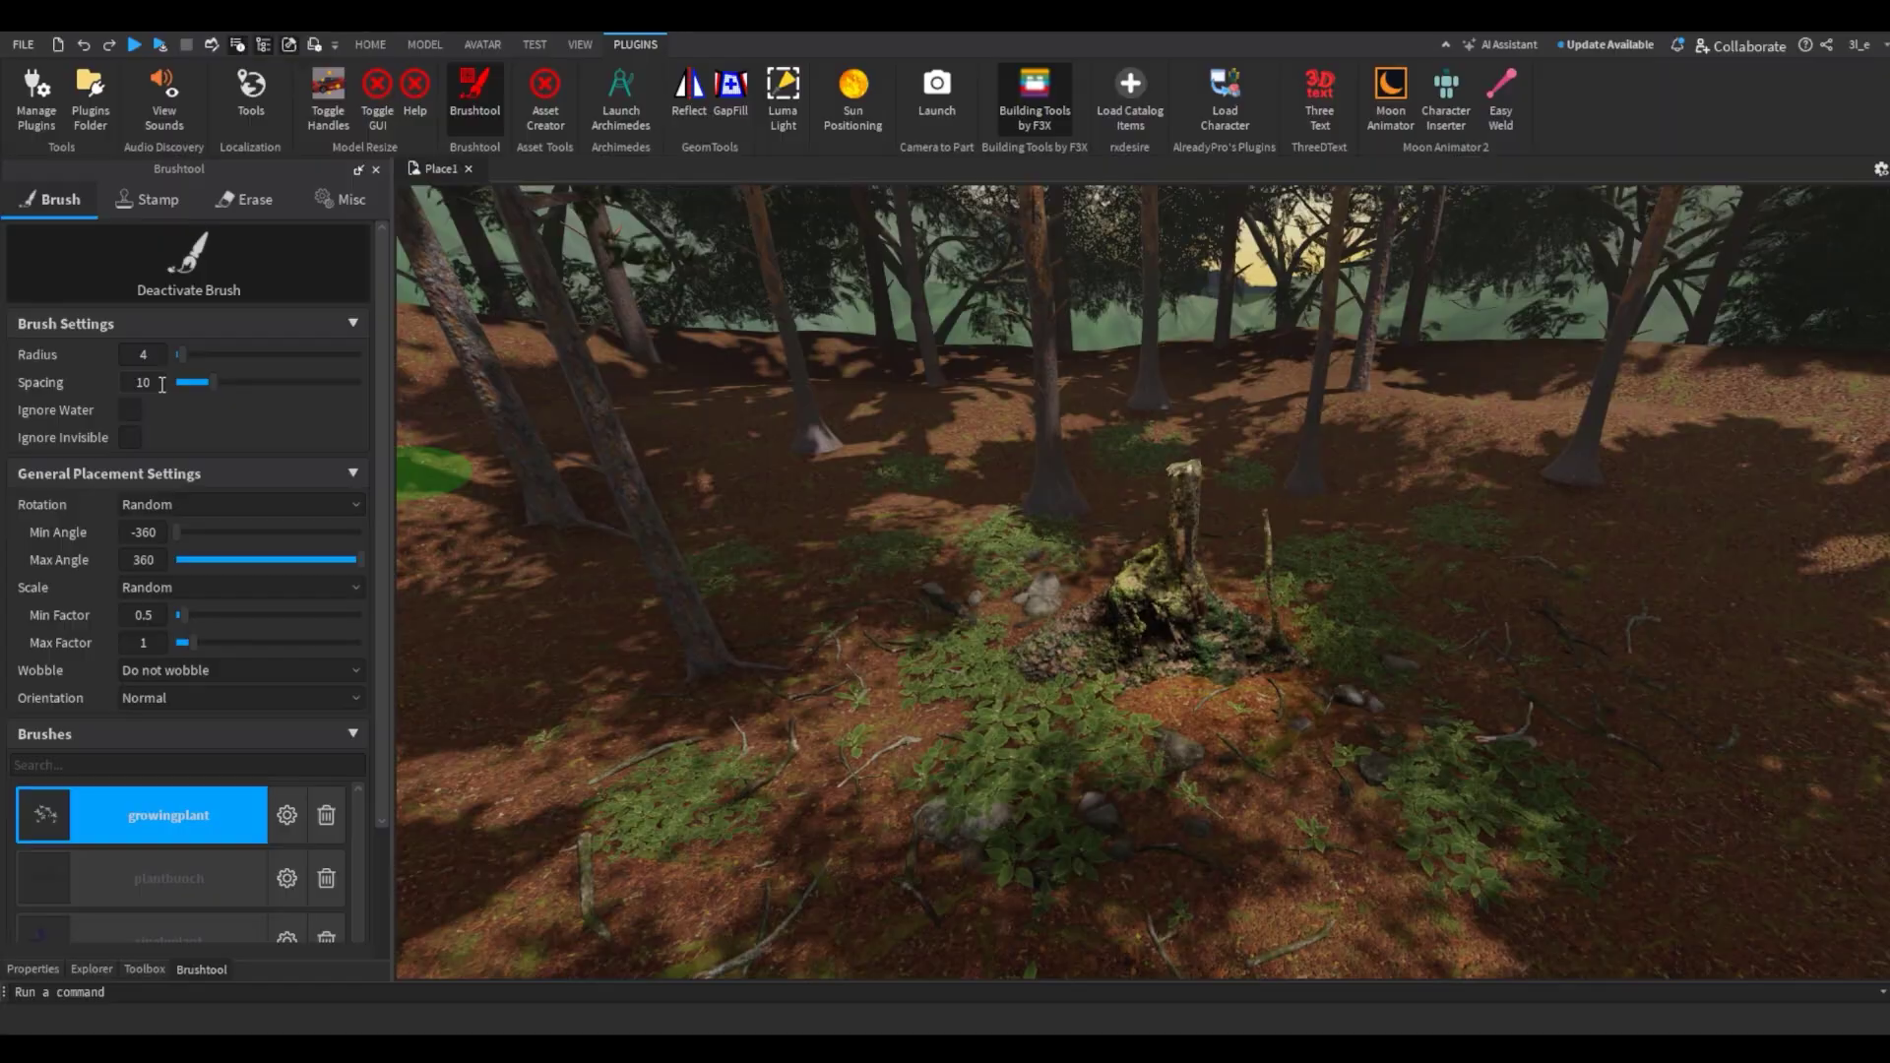
click(136, 614)
right_drag(913, 565, 867, 745)
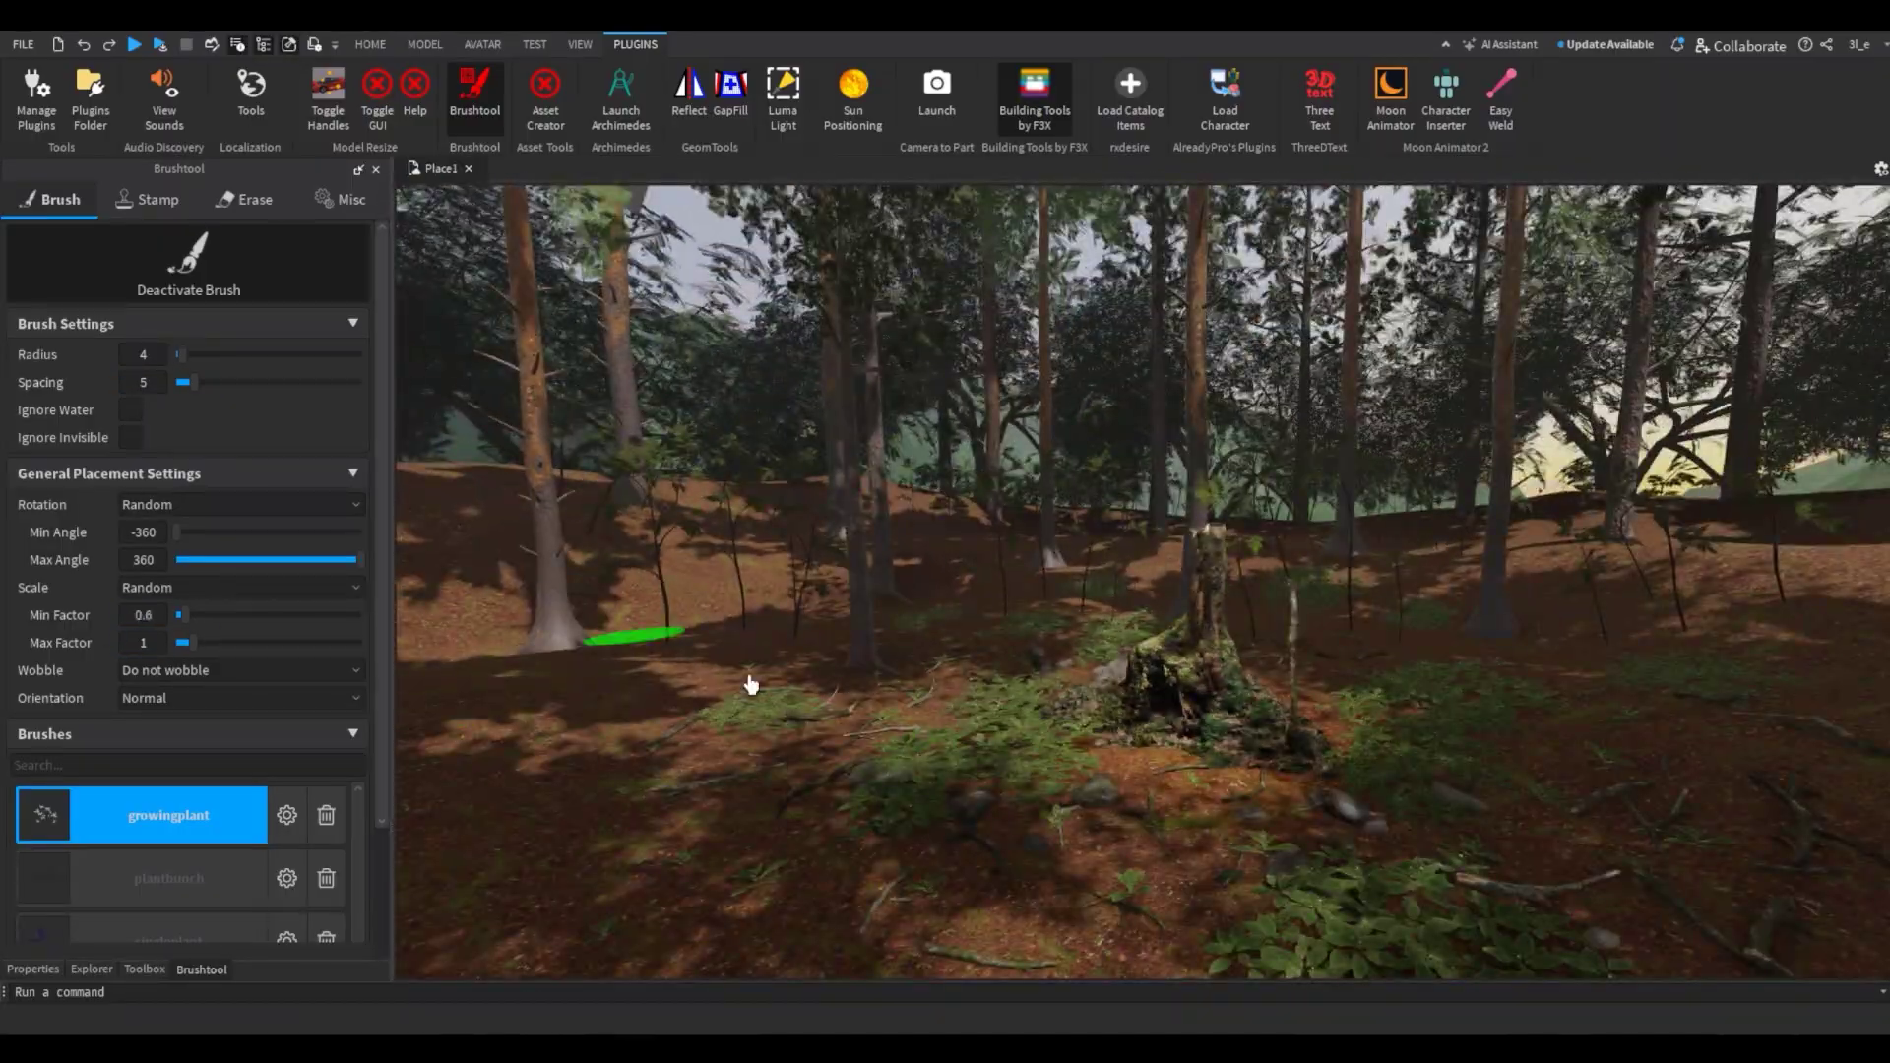
key(w)
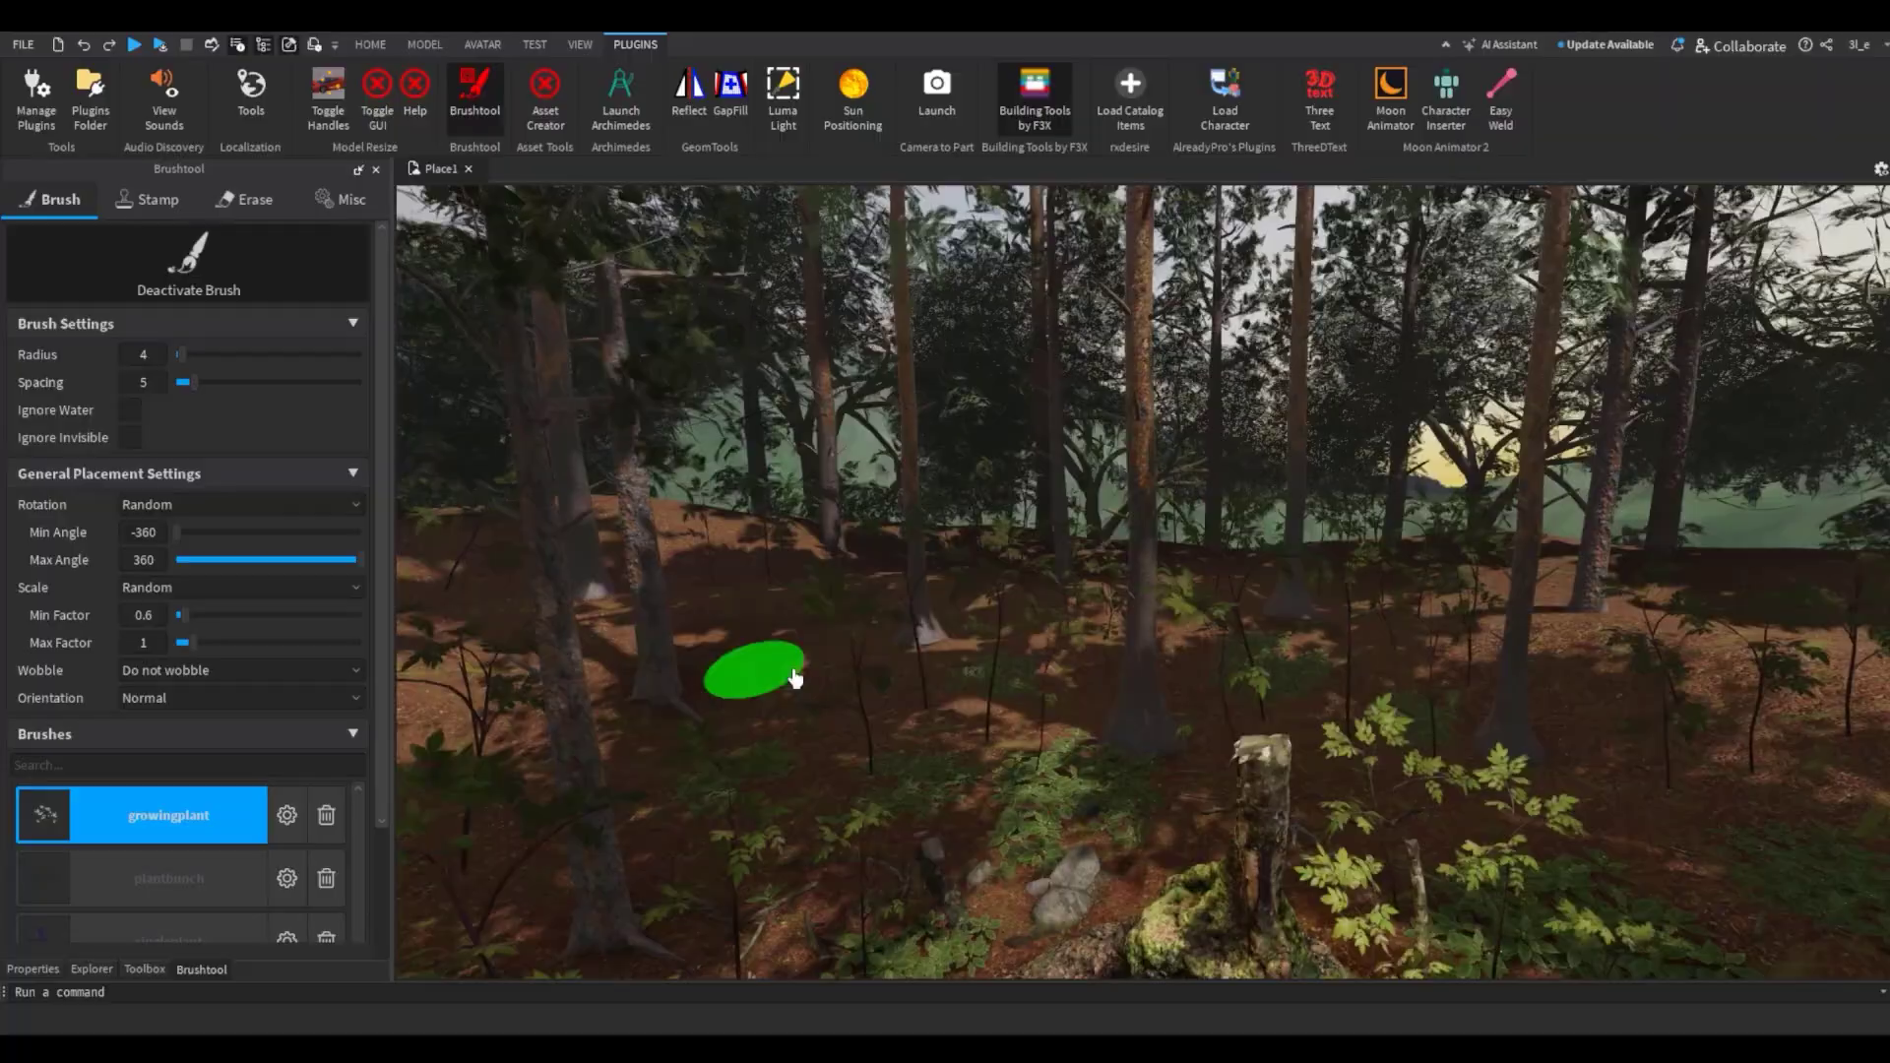
click(795, 677)
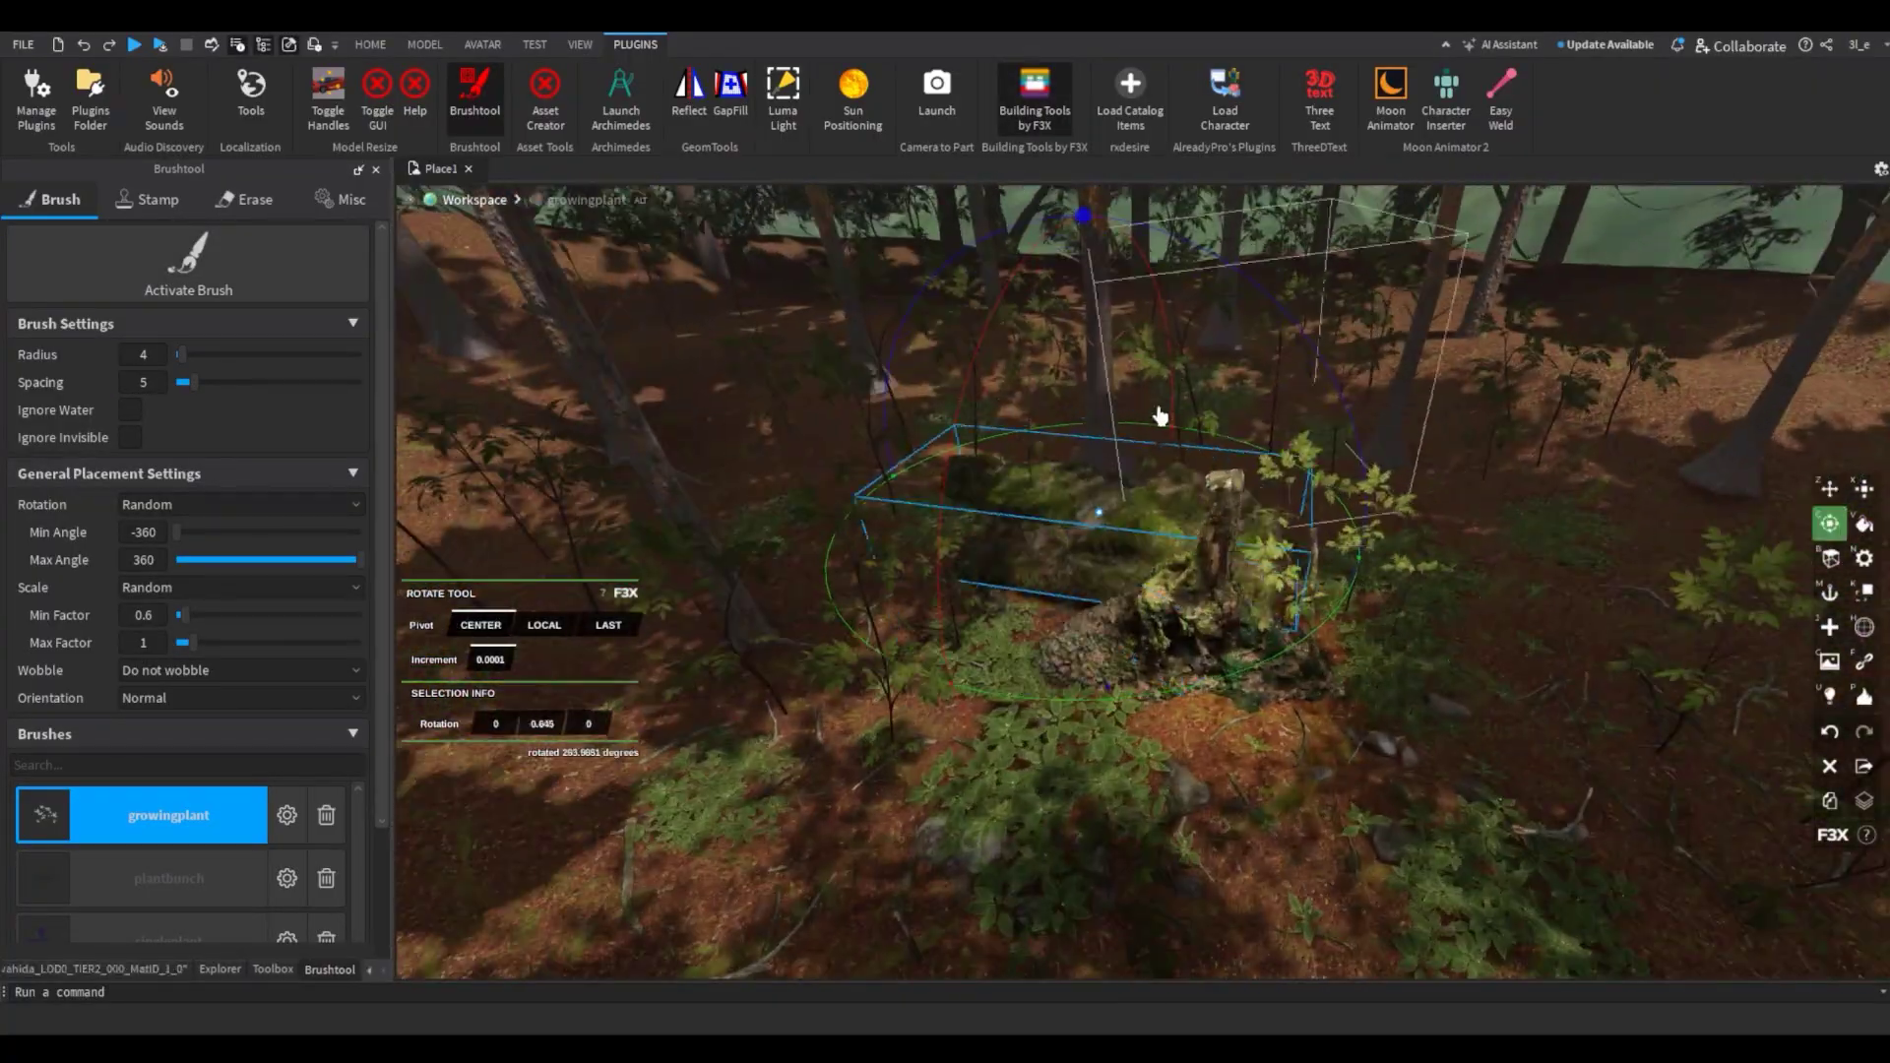
Step: Rotate the mossy rock meshes and position them partly sunk into the ground around the stump
key(c)
drag(1503, 747, 1445, 740)
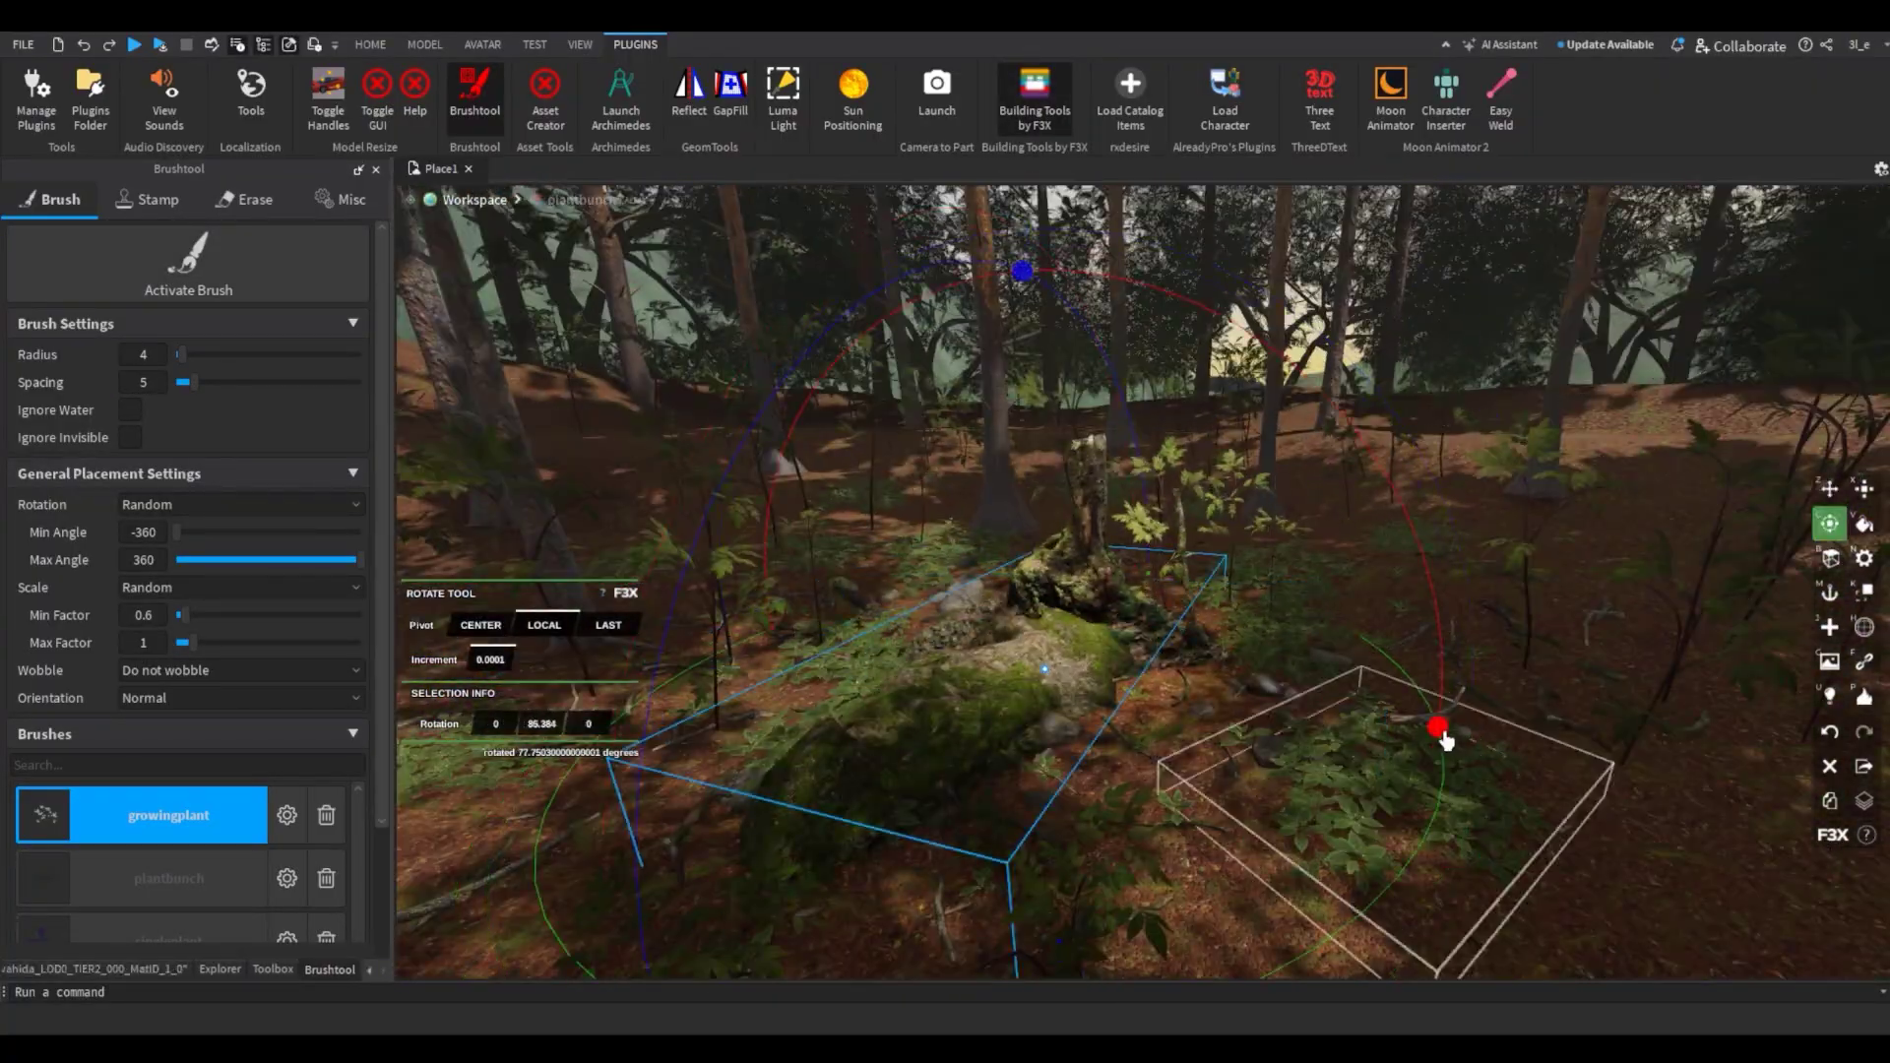
key(z)
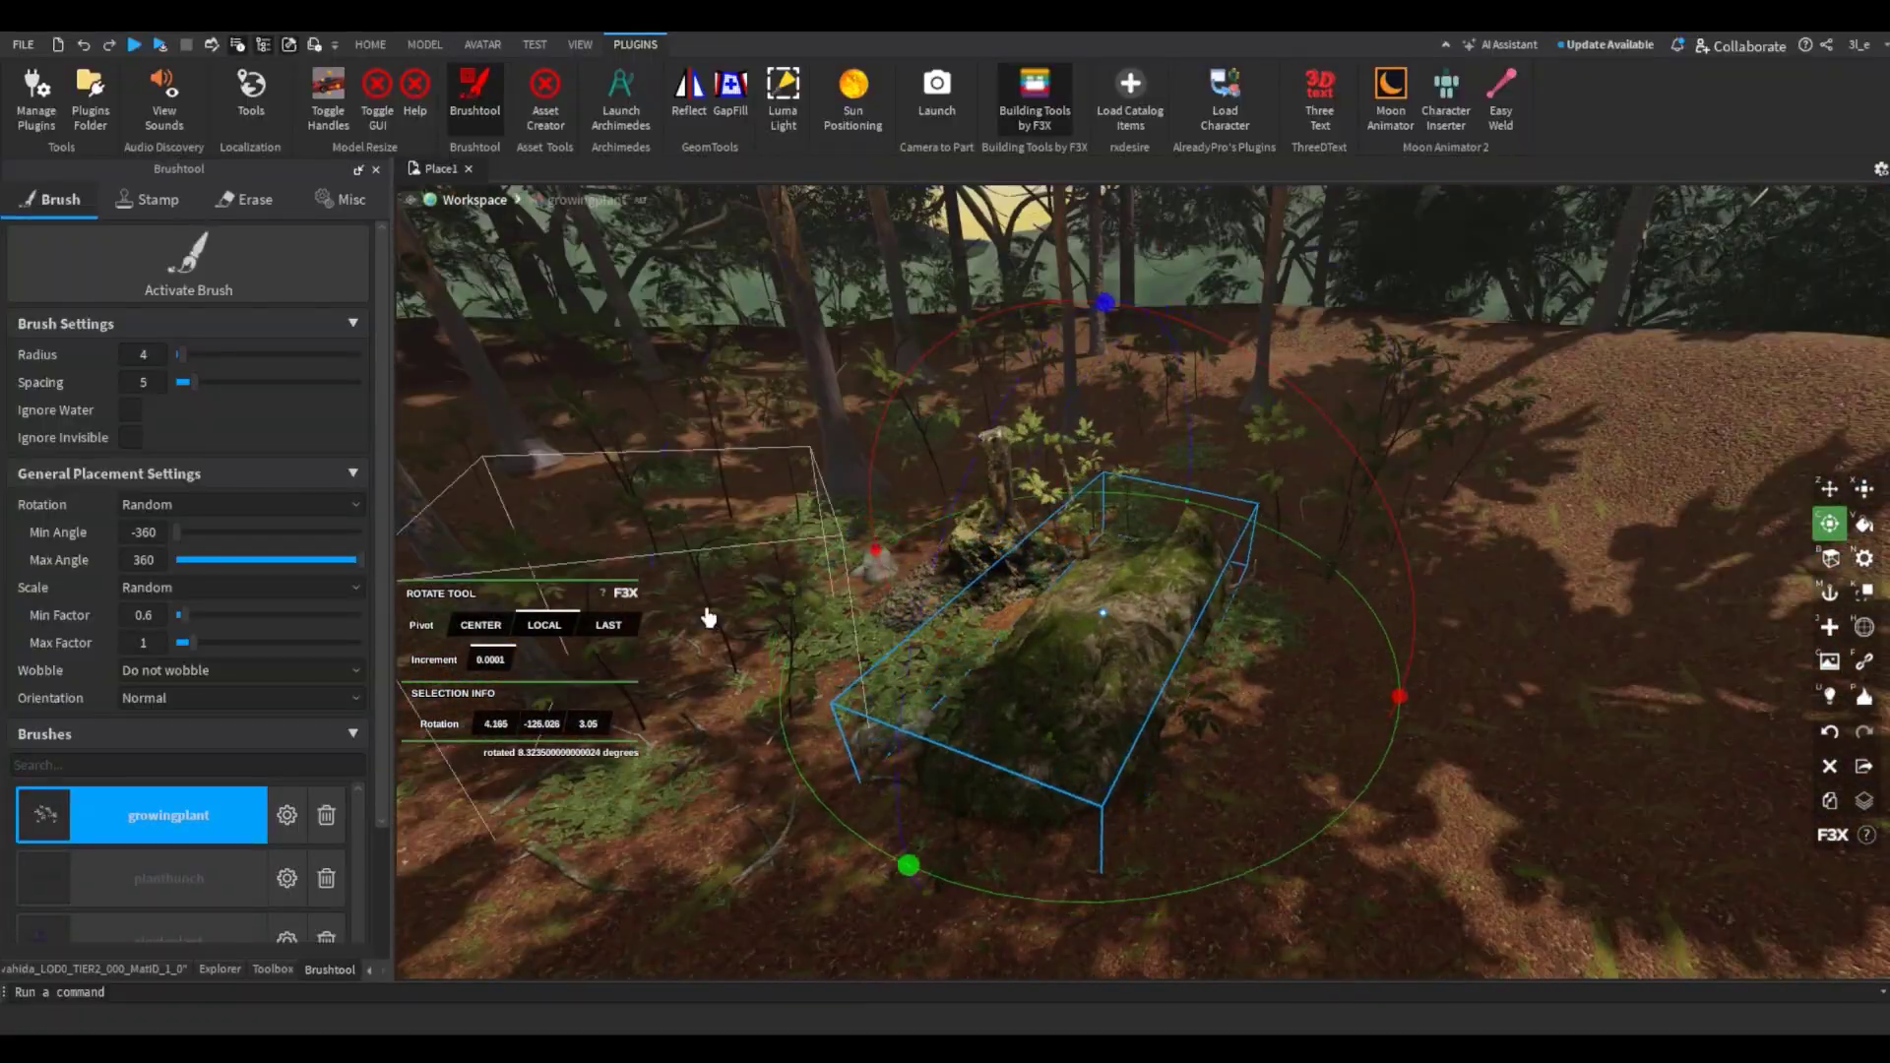
click(1158, 423)
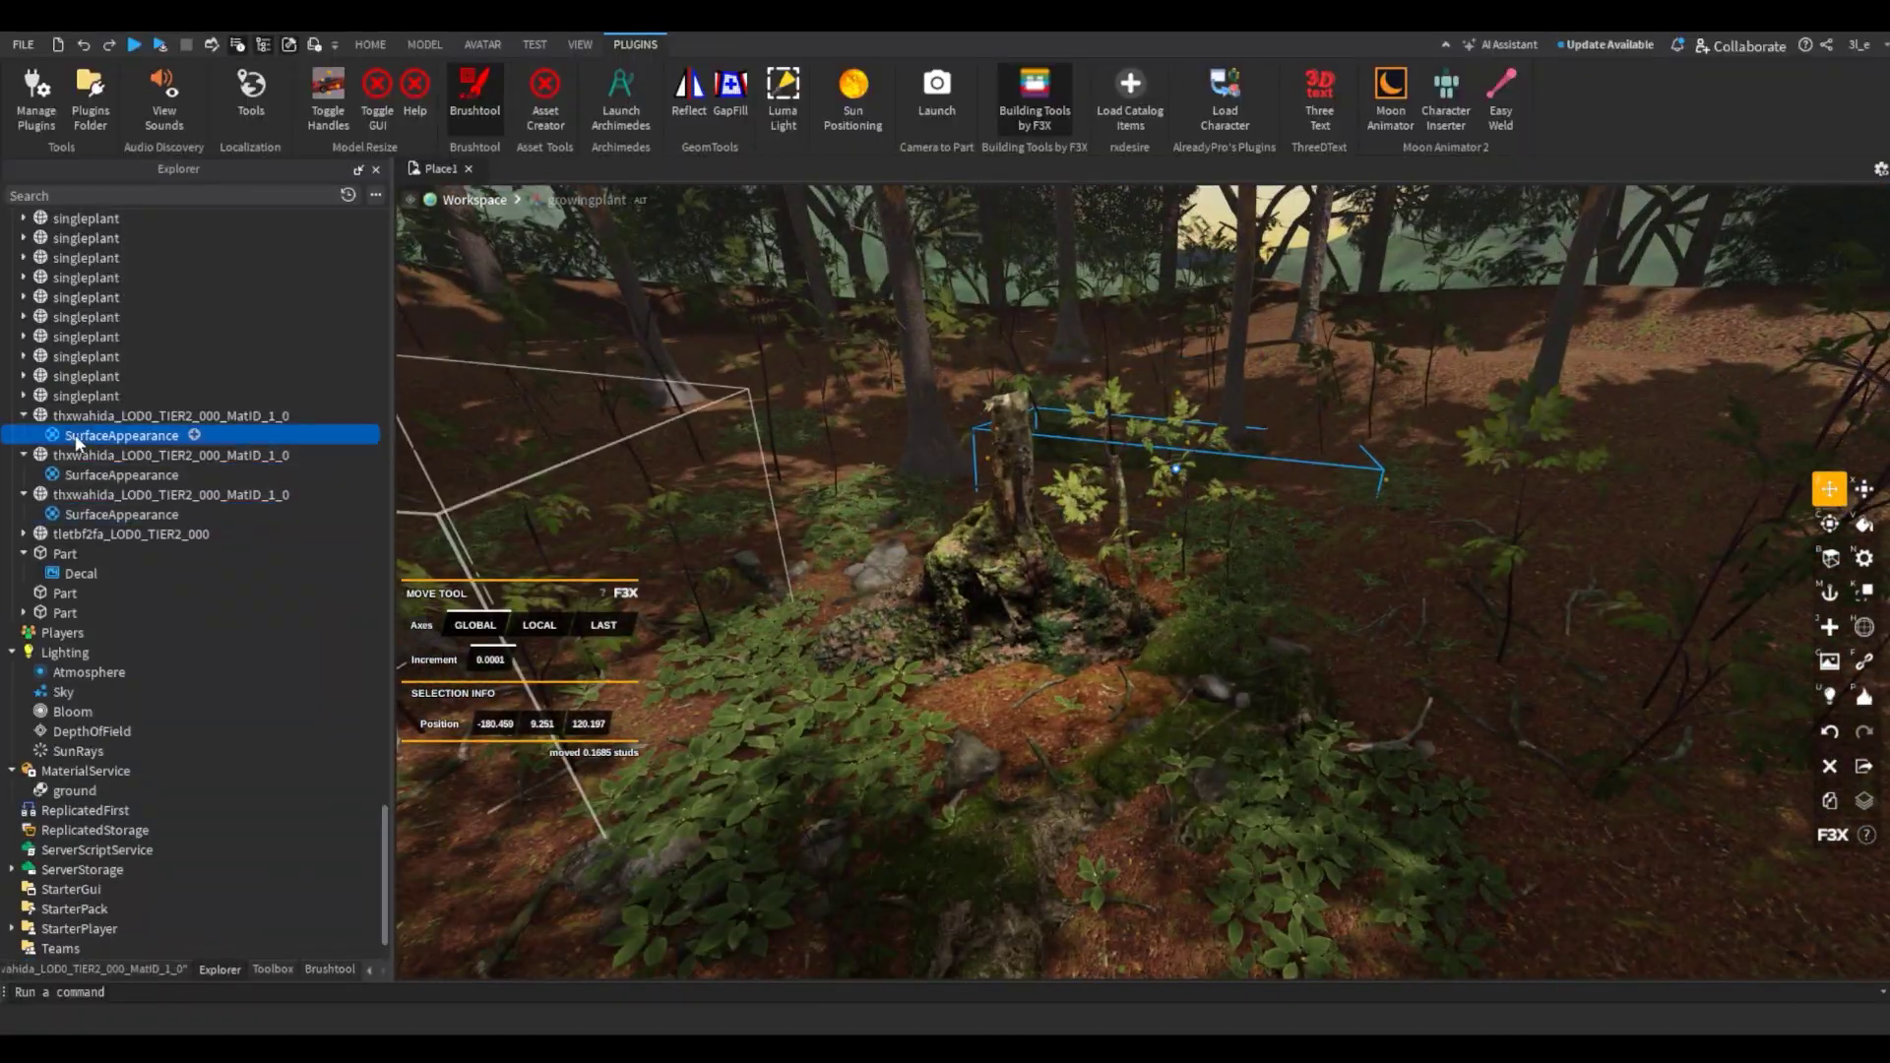
Step: Rename the three mossy rock SurfaceAppearance objects as moss and set their Color to 170, 159, 190
click(305, 436)
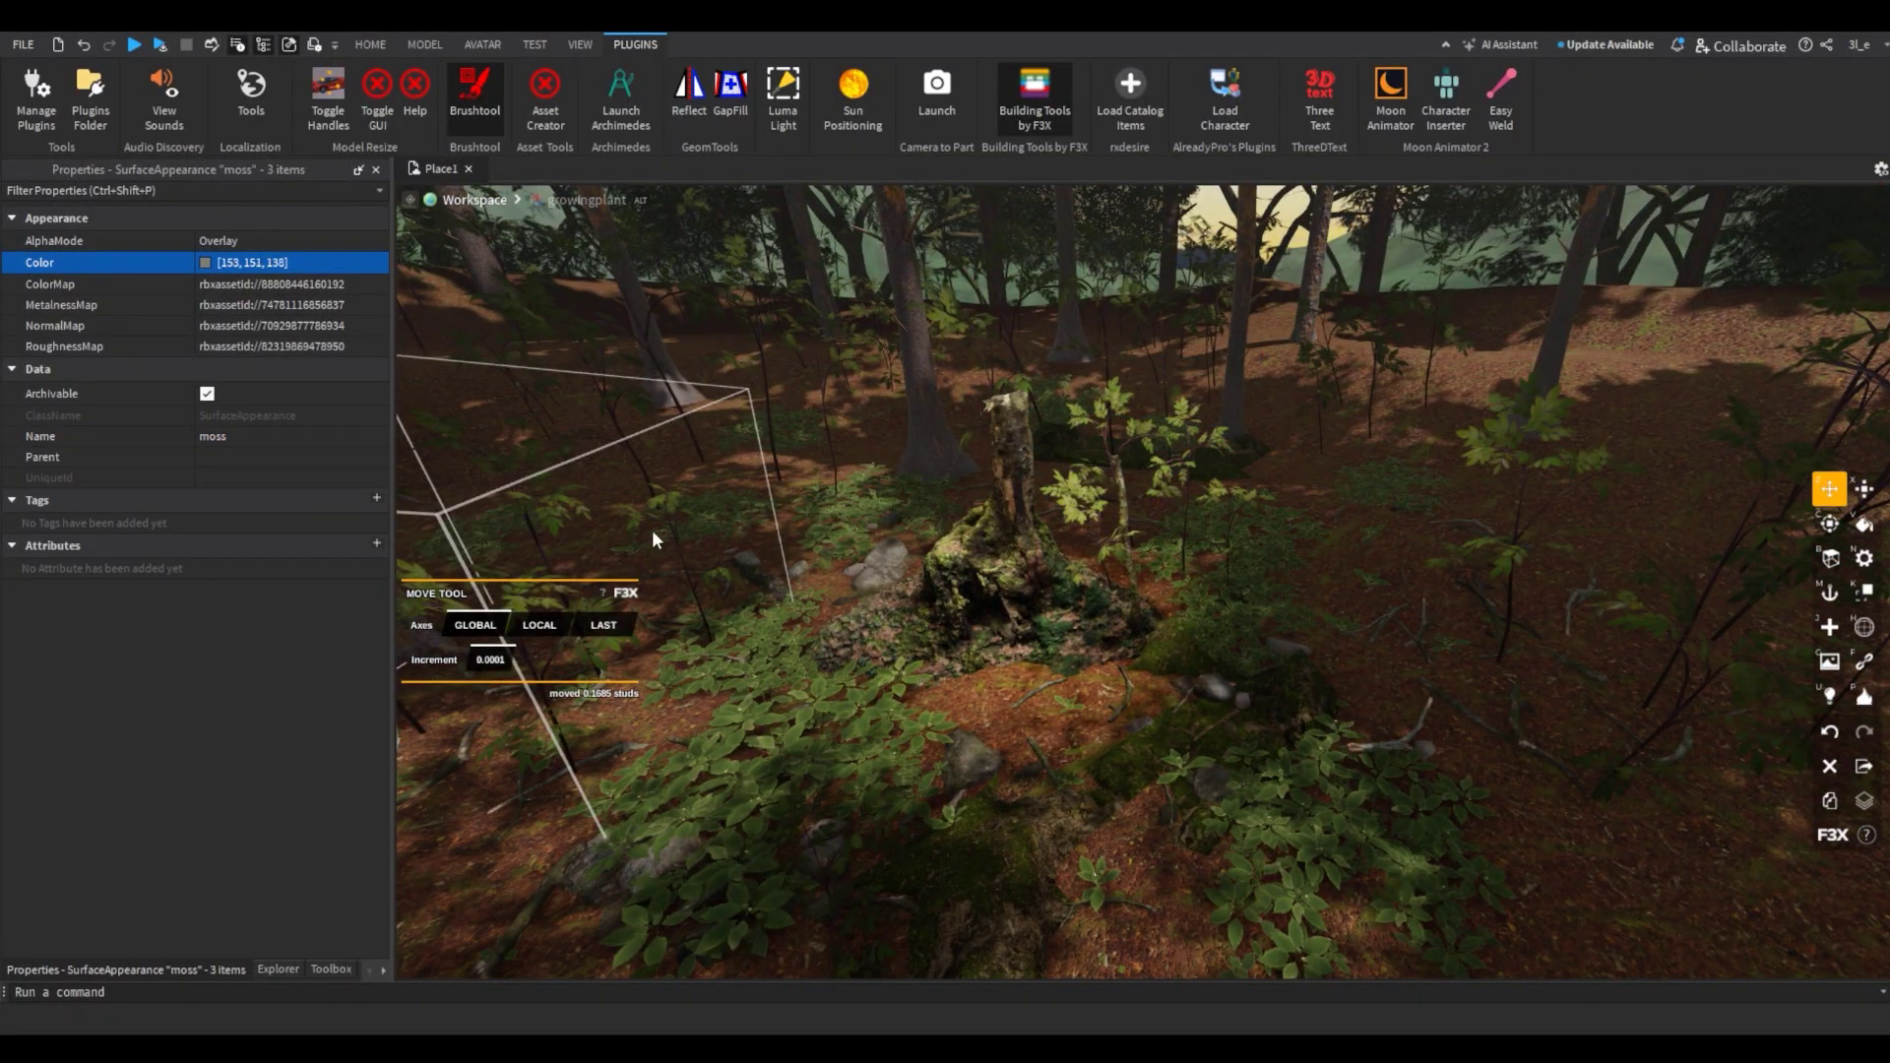
scroll(565, 545, up, 3)
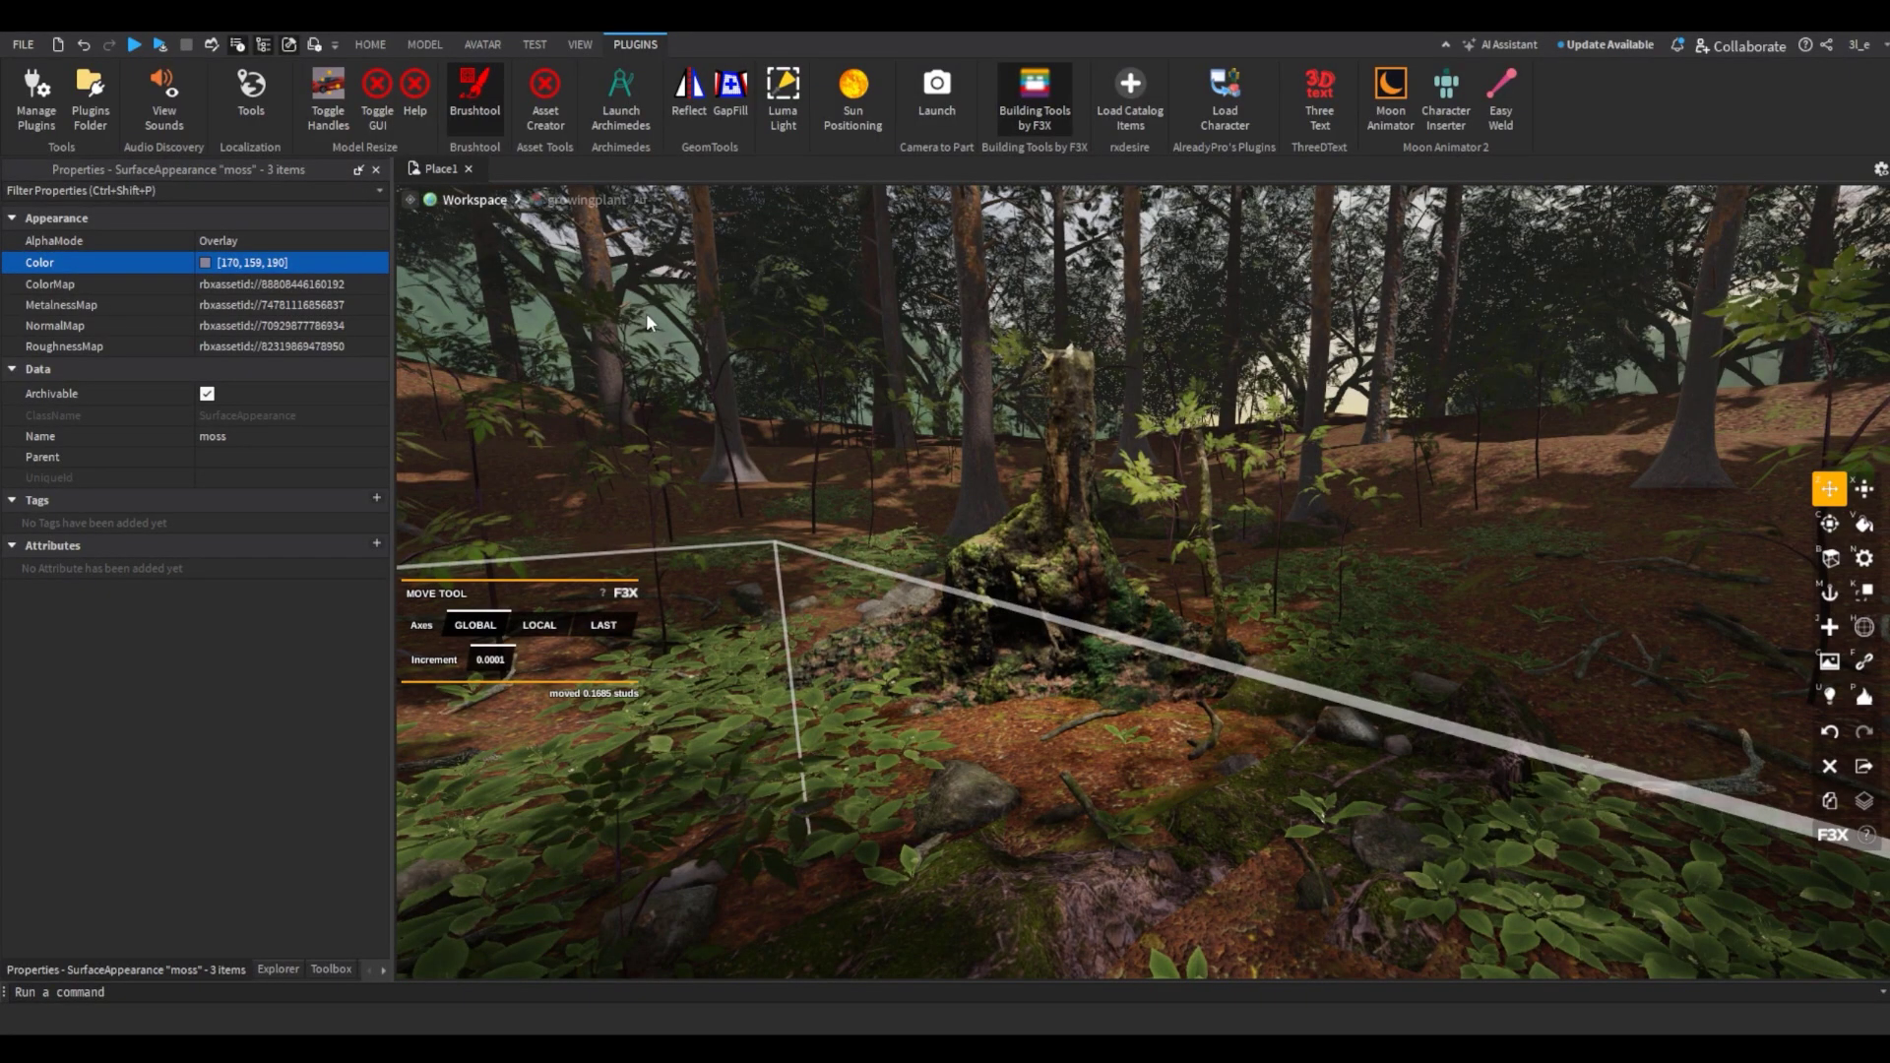
right_drag(645, 321, 591, 325)
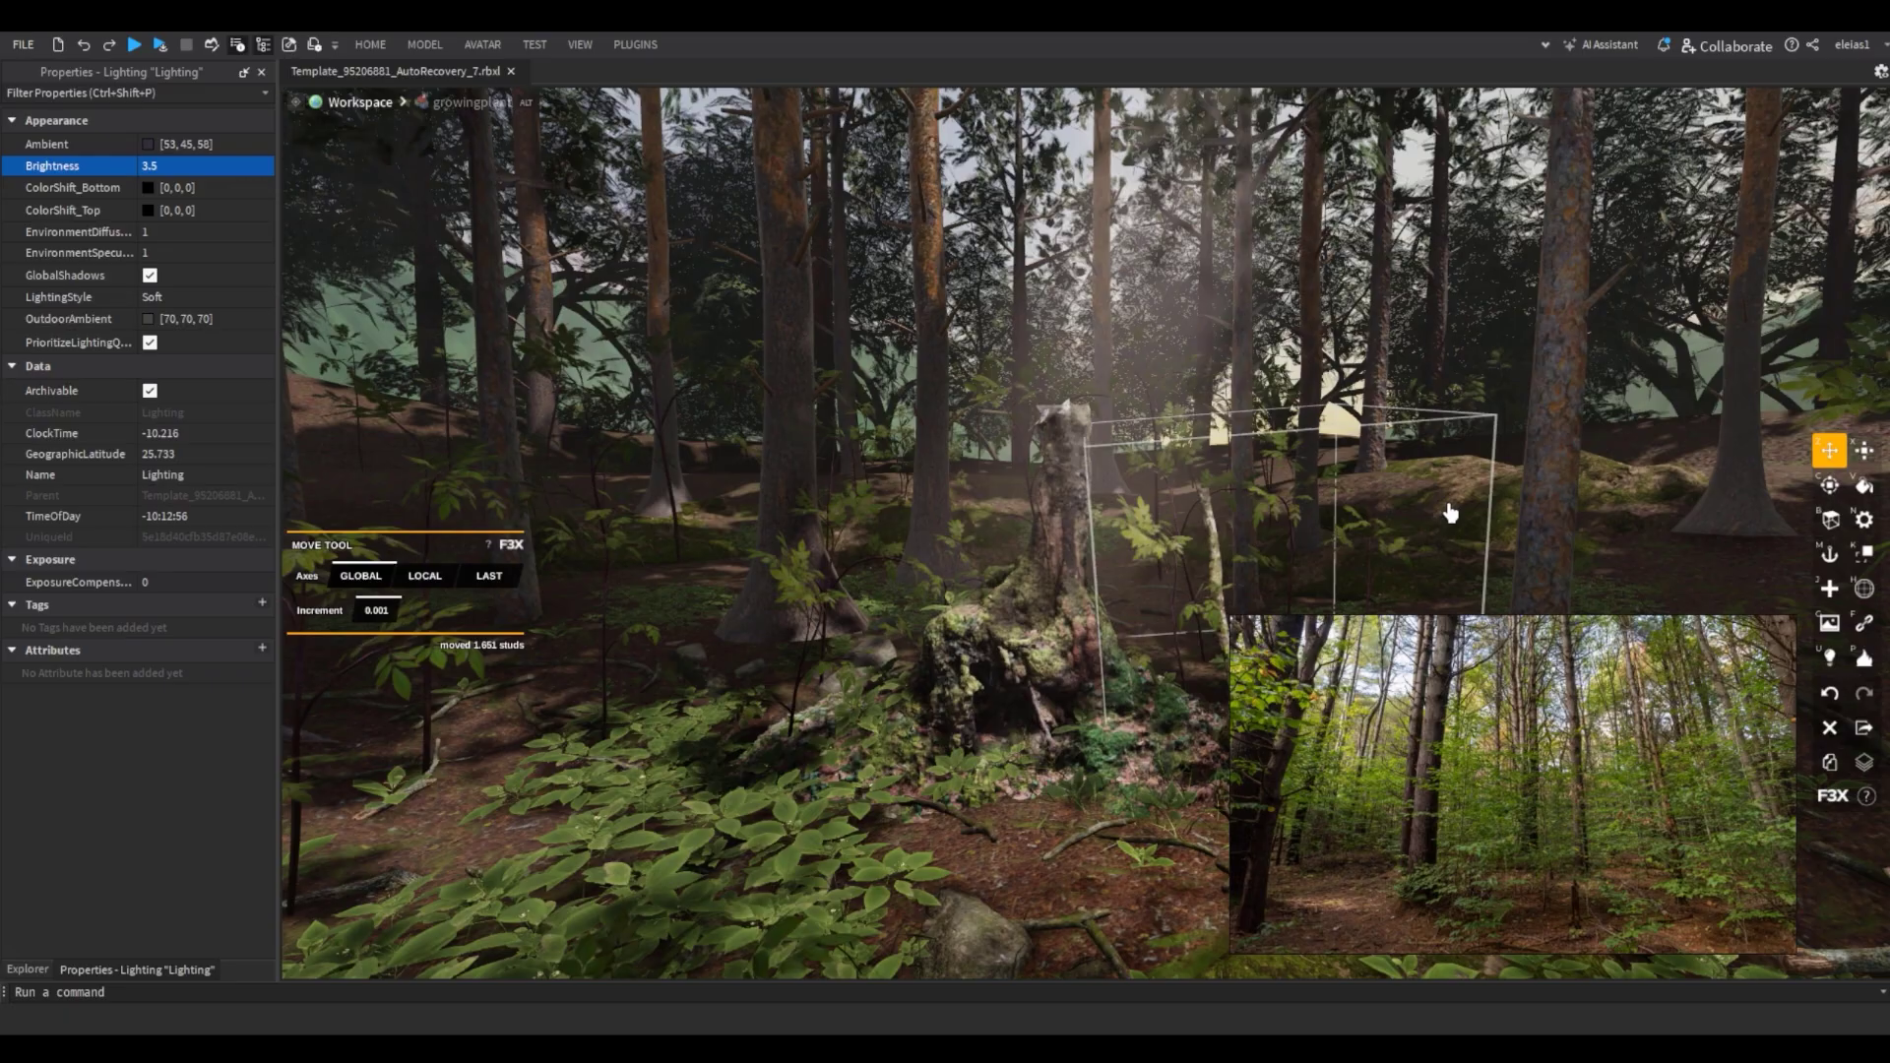
Step: Darken the Lighting Ambient color to 30, 26, 33
drag(1017, 405, 352, 287)
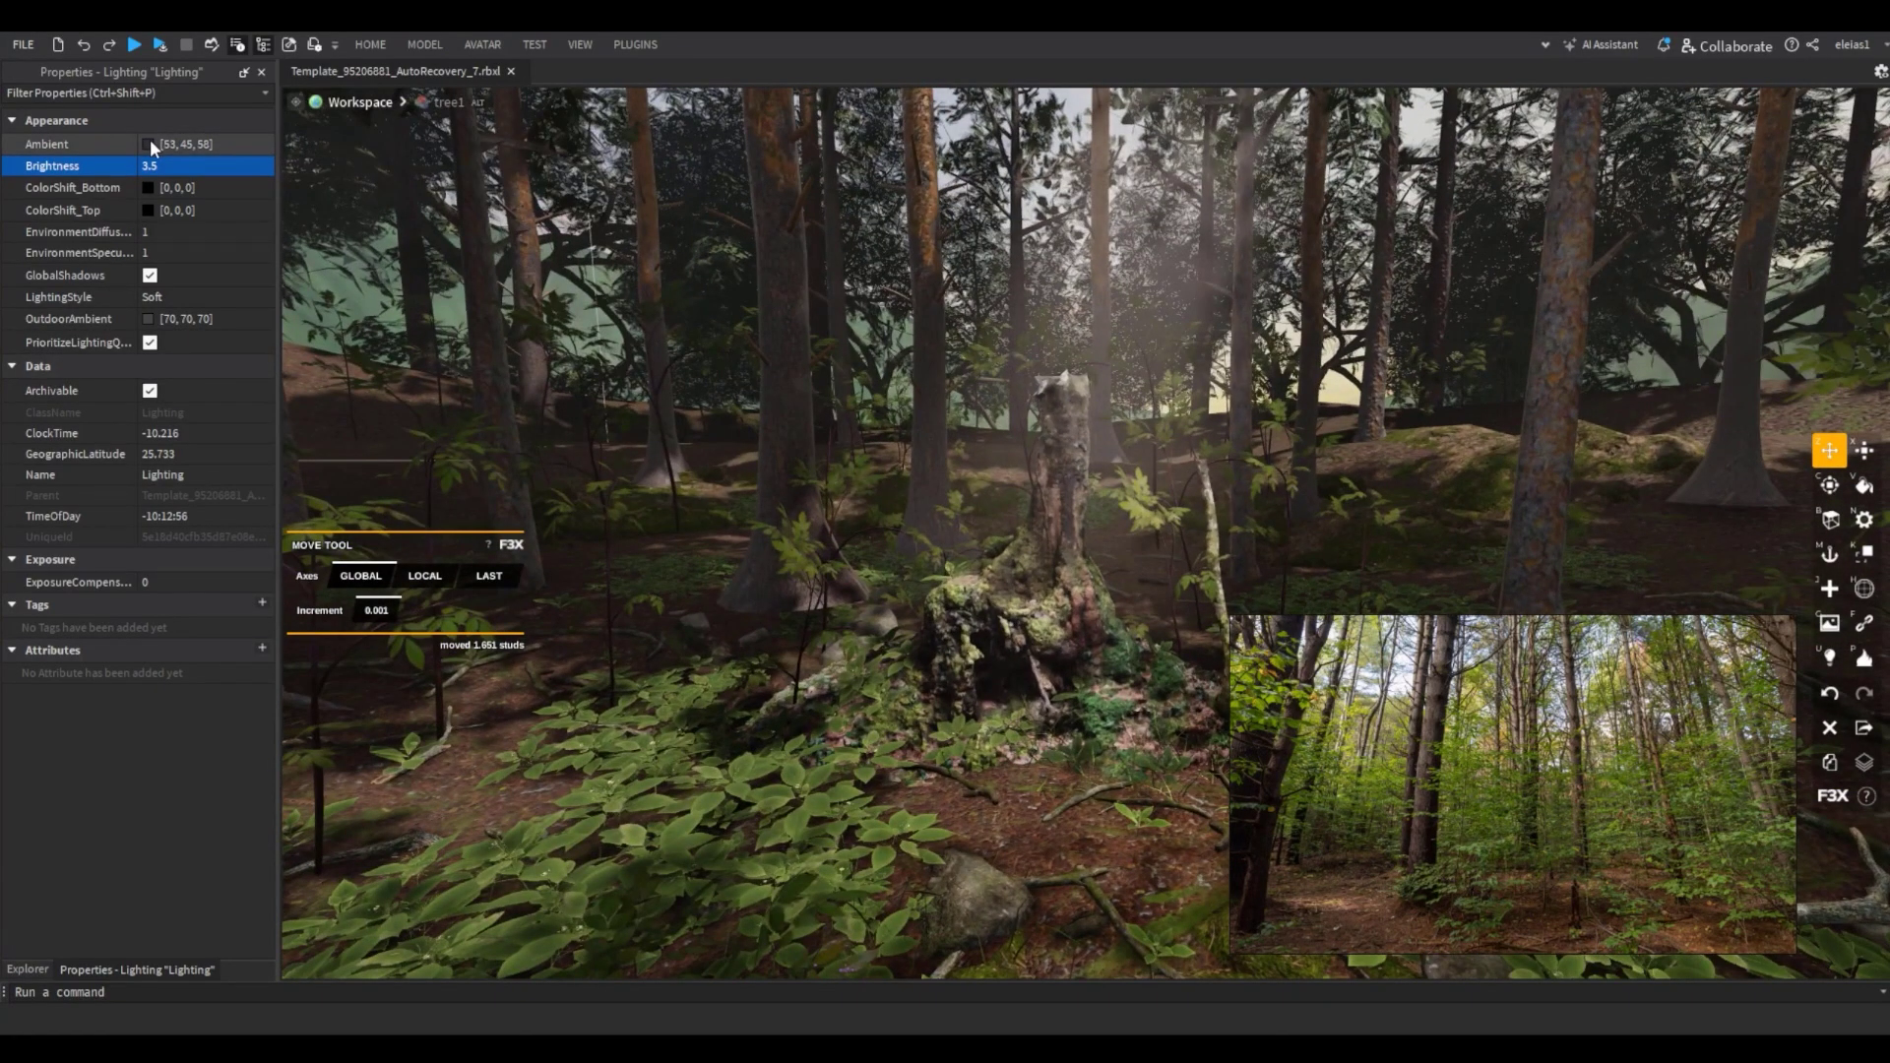
click(148, 145)
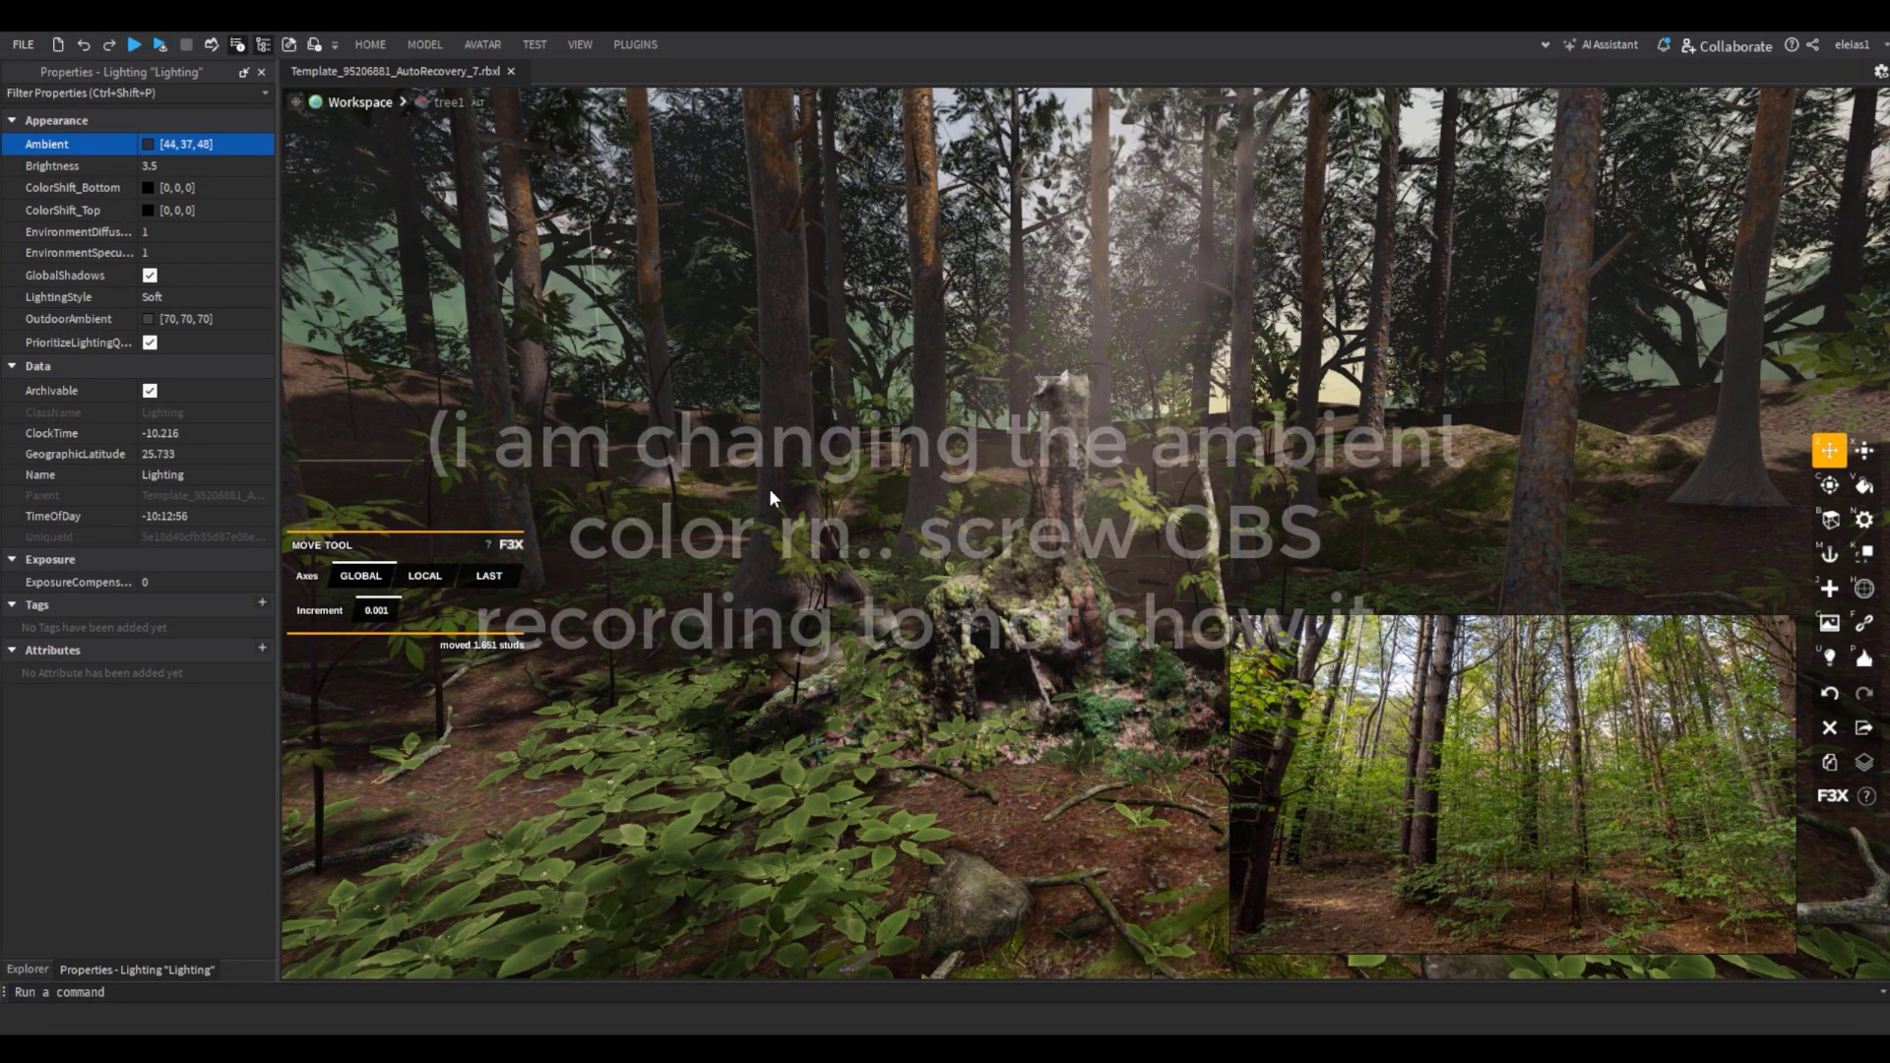
drag(770, 488, 693, 576)
click(1198, 449)
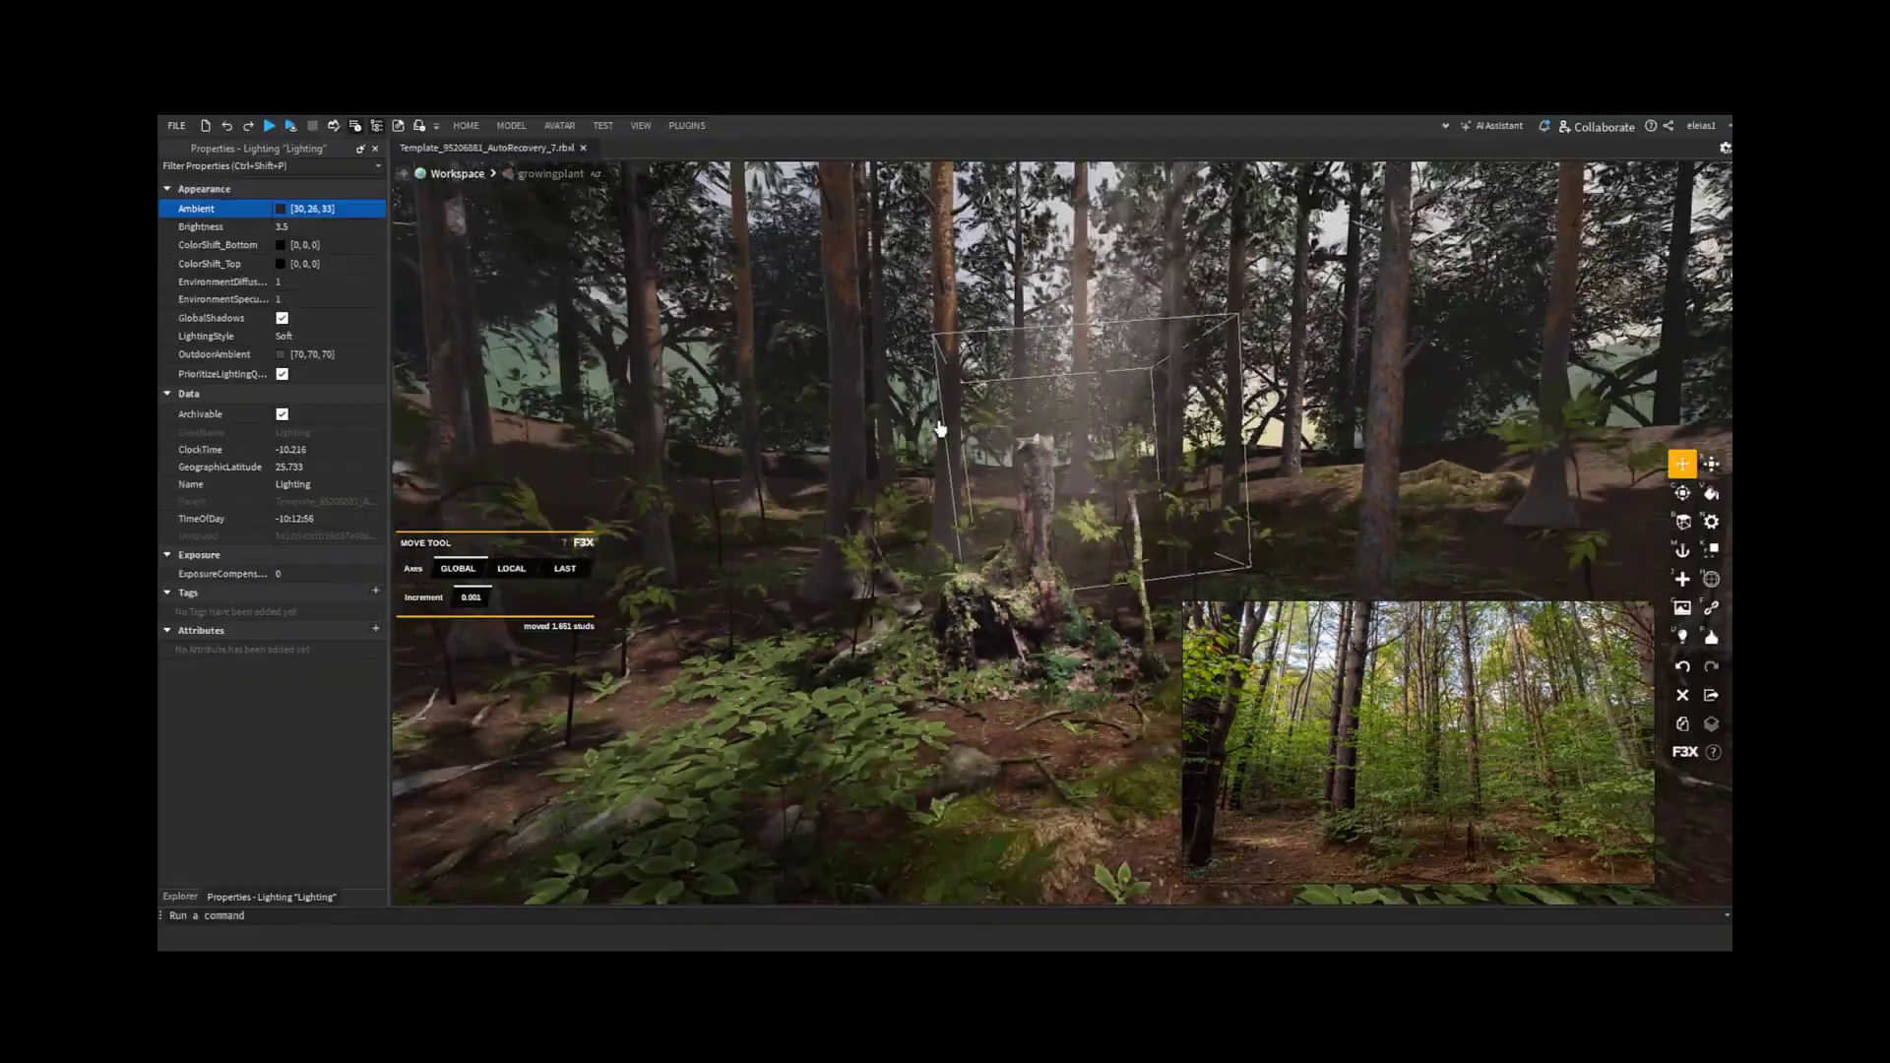
Step: Try a Lighting Brightness of 3 and check its effect on the scene
click(147, 165)
text(3)
key(Return)
scroll(899, 477, up, 5)
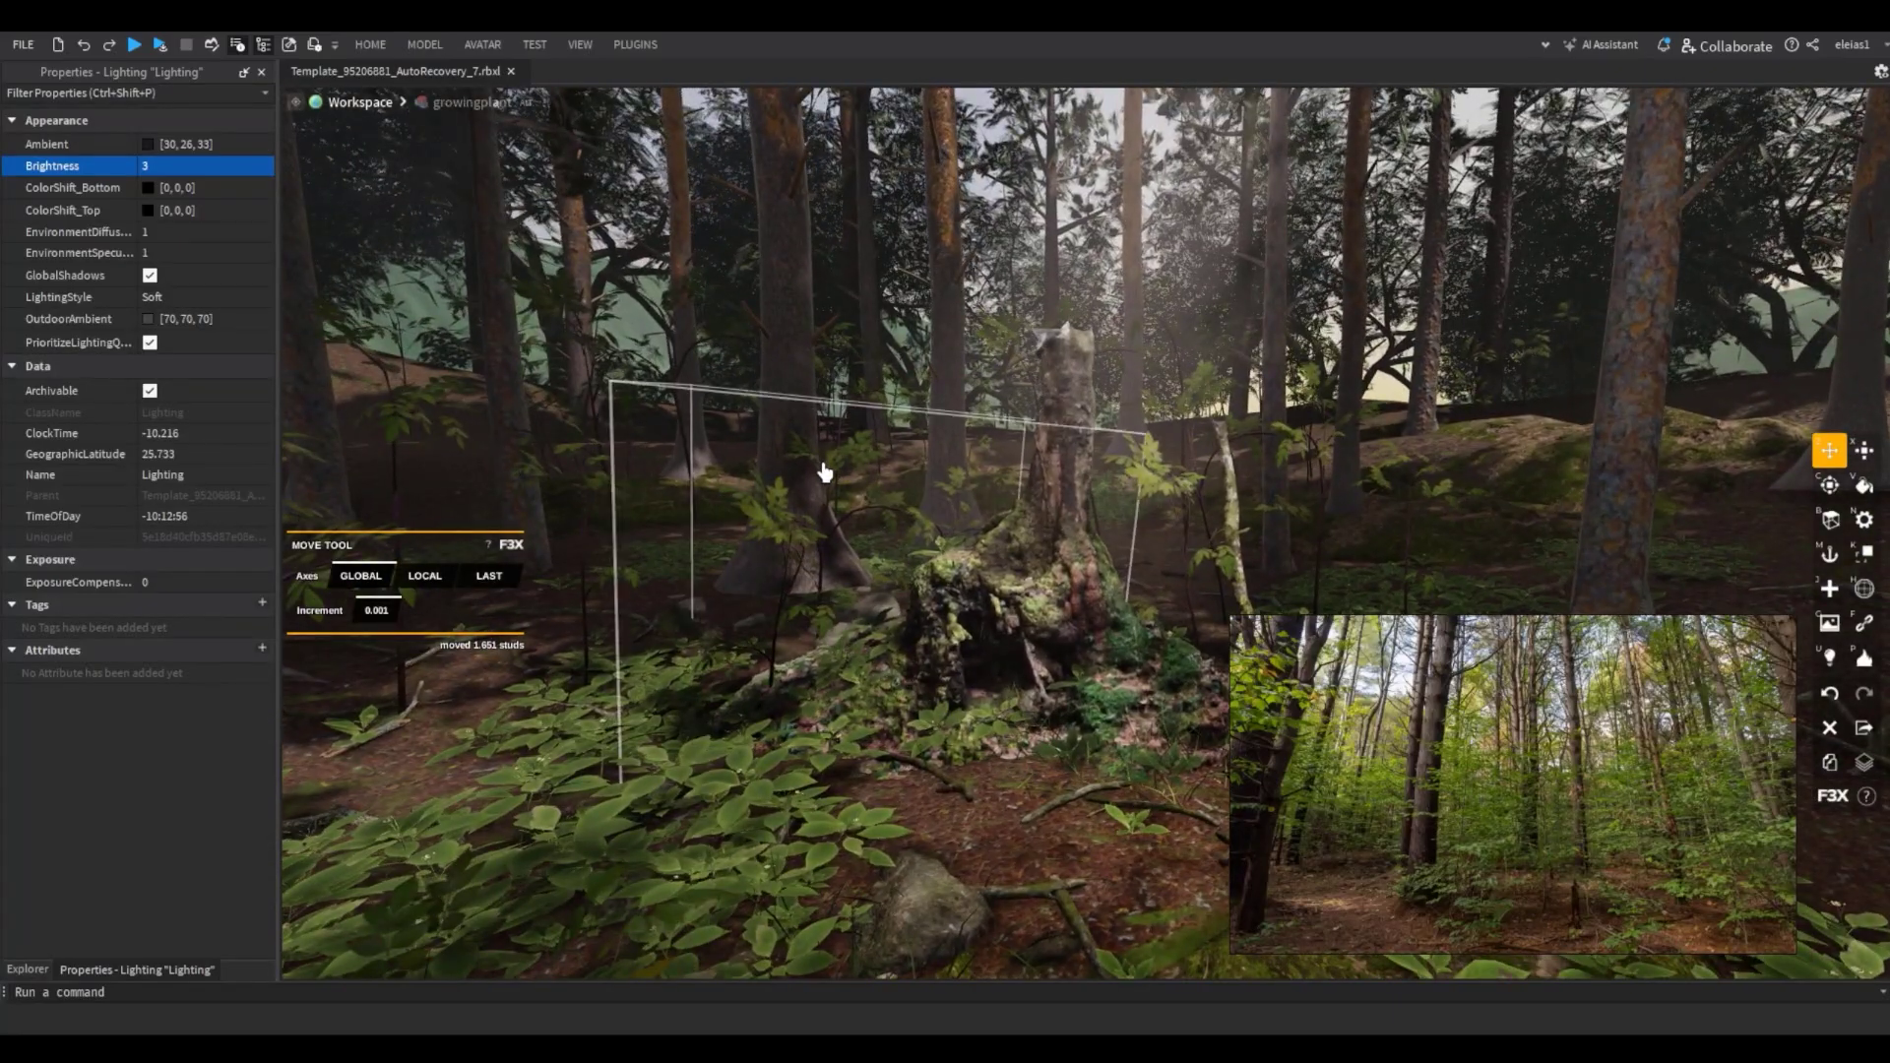
Step: Set the Lighting Brightness to 4 and check the scene around the stump
click(177, 167)
text(.5)
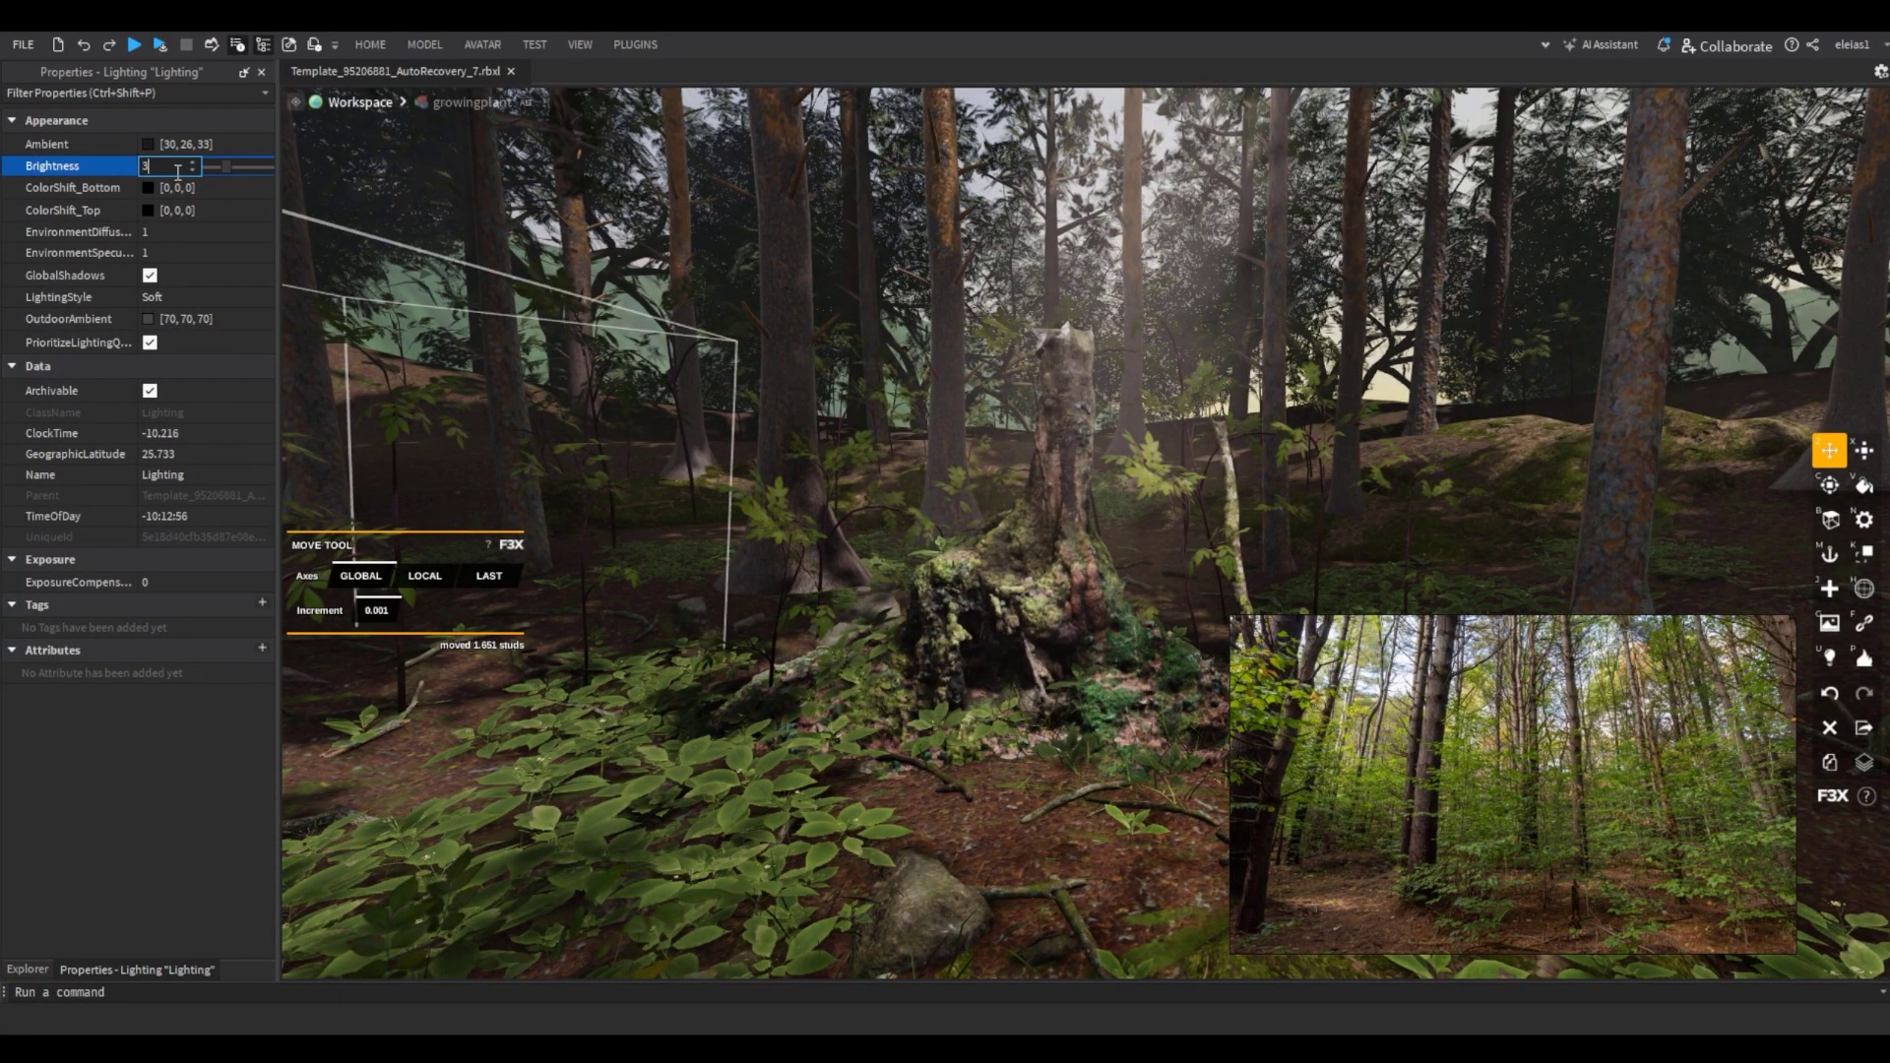
key(BackSpace)
text(4)
key(Return)
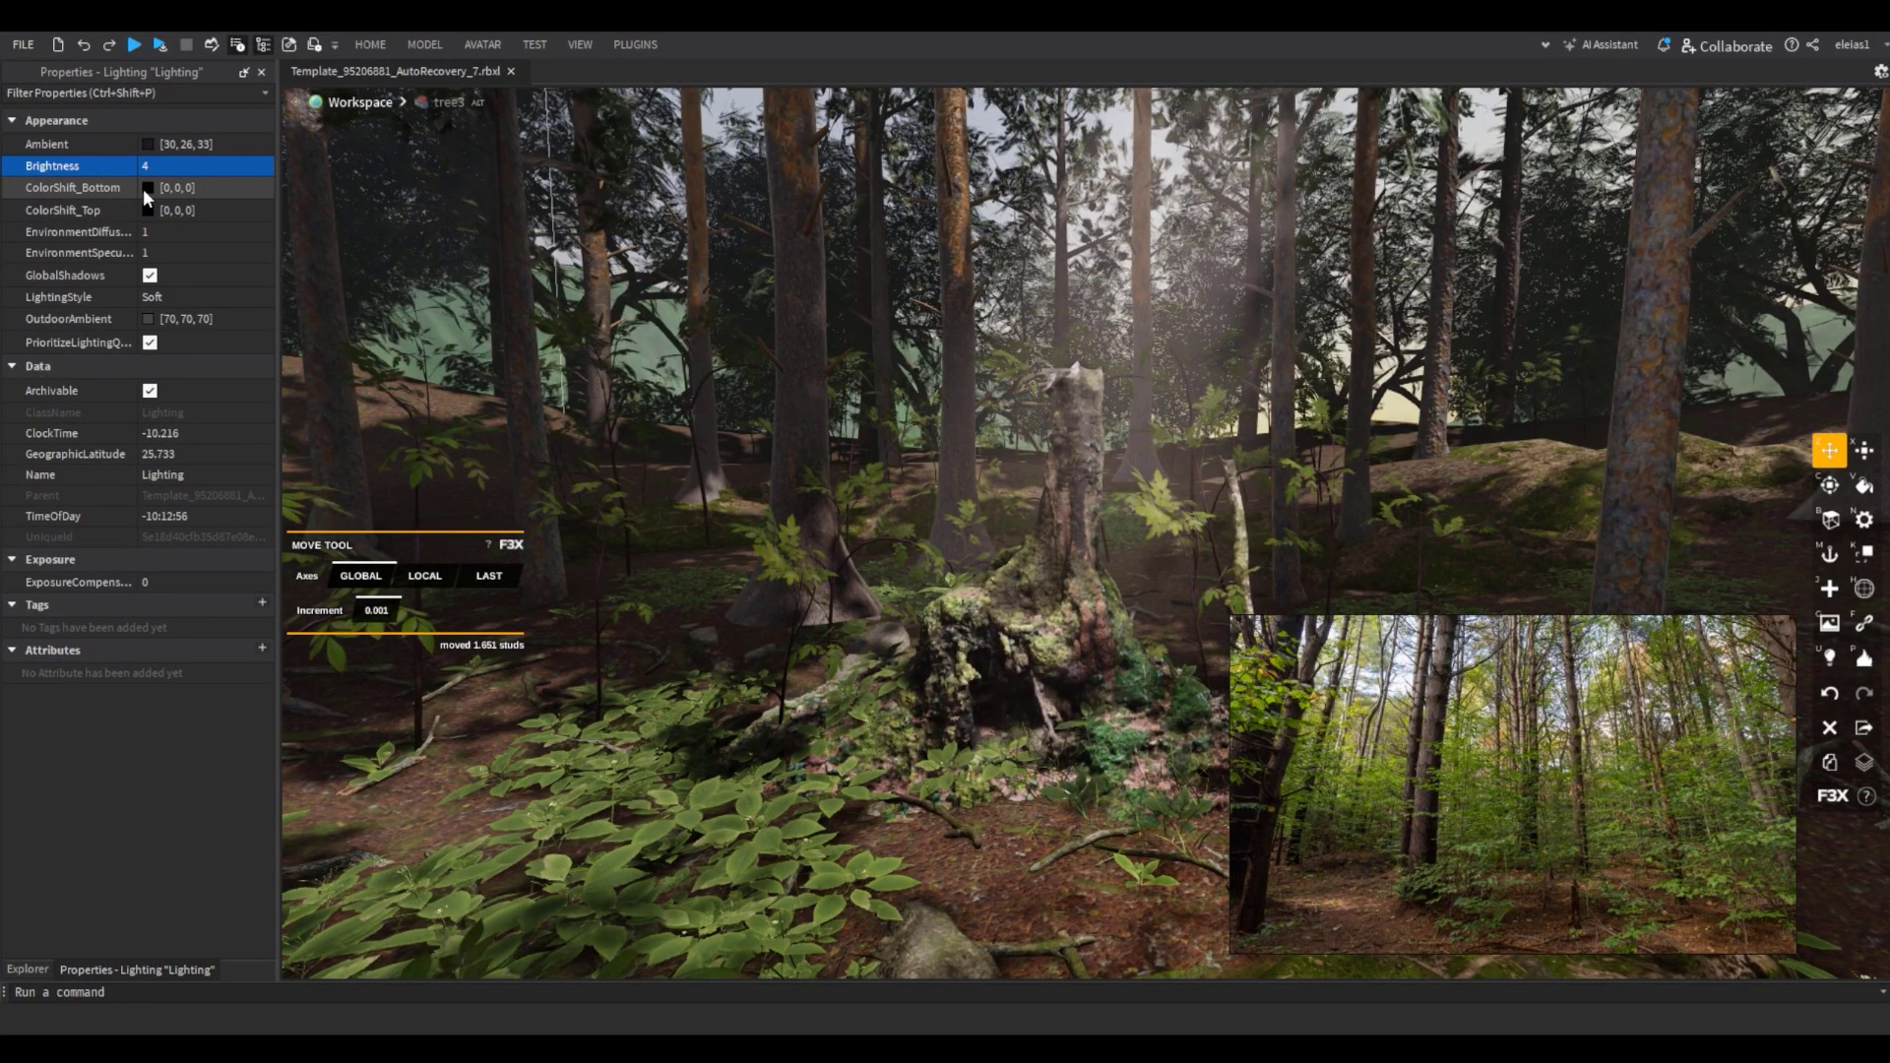
click(945, 758)
right_drag(945, 758, 807, 414)
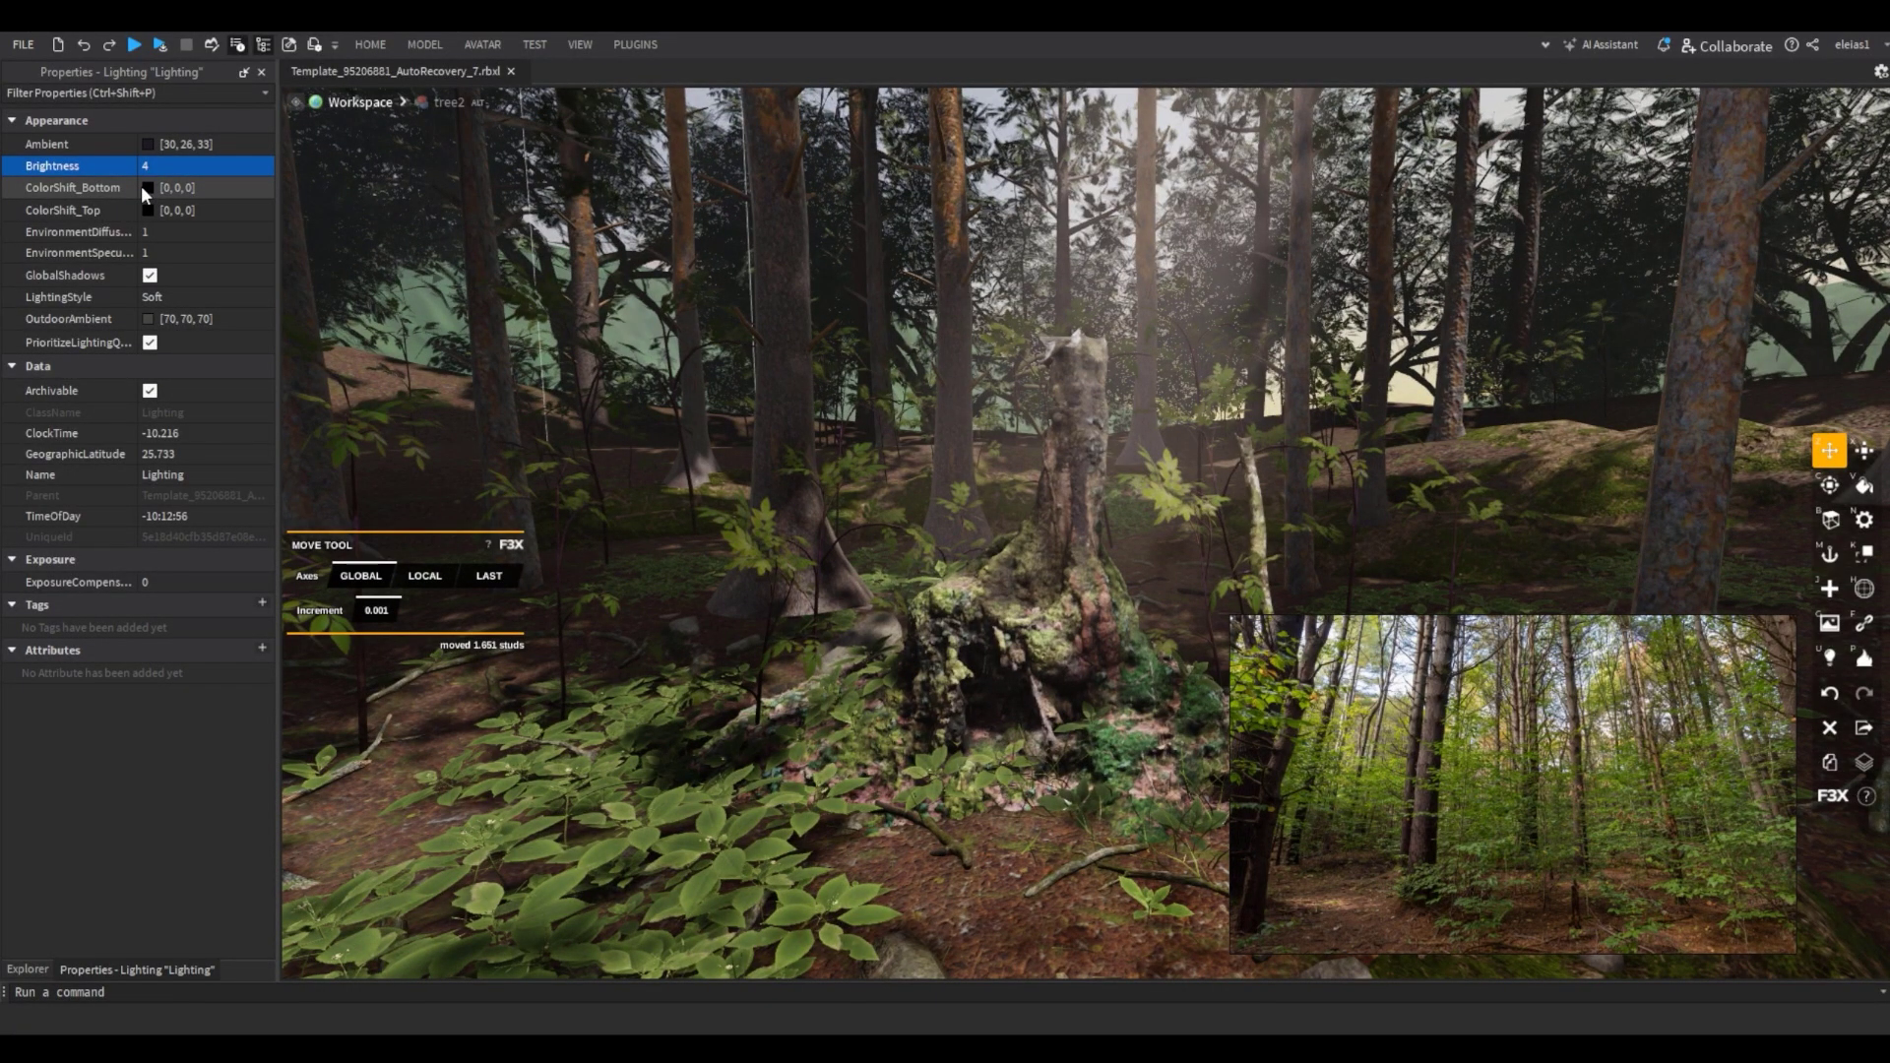
Step: Set the Lighting ColorShift_Top to a warm orange of 161, 107, 0
click(143, 185)
text([189, 216, 54])
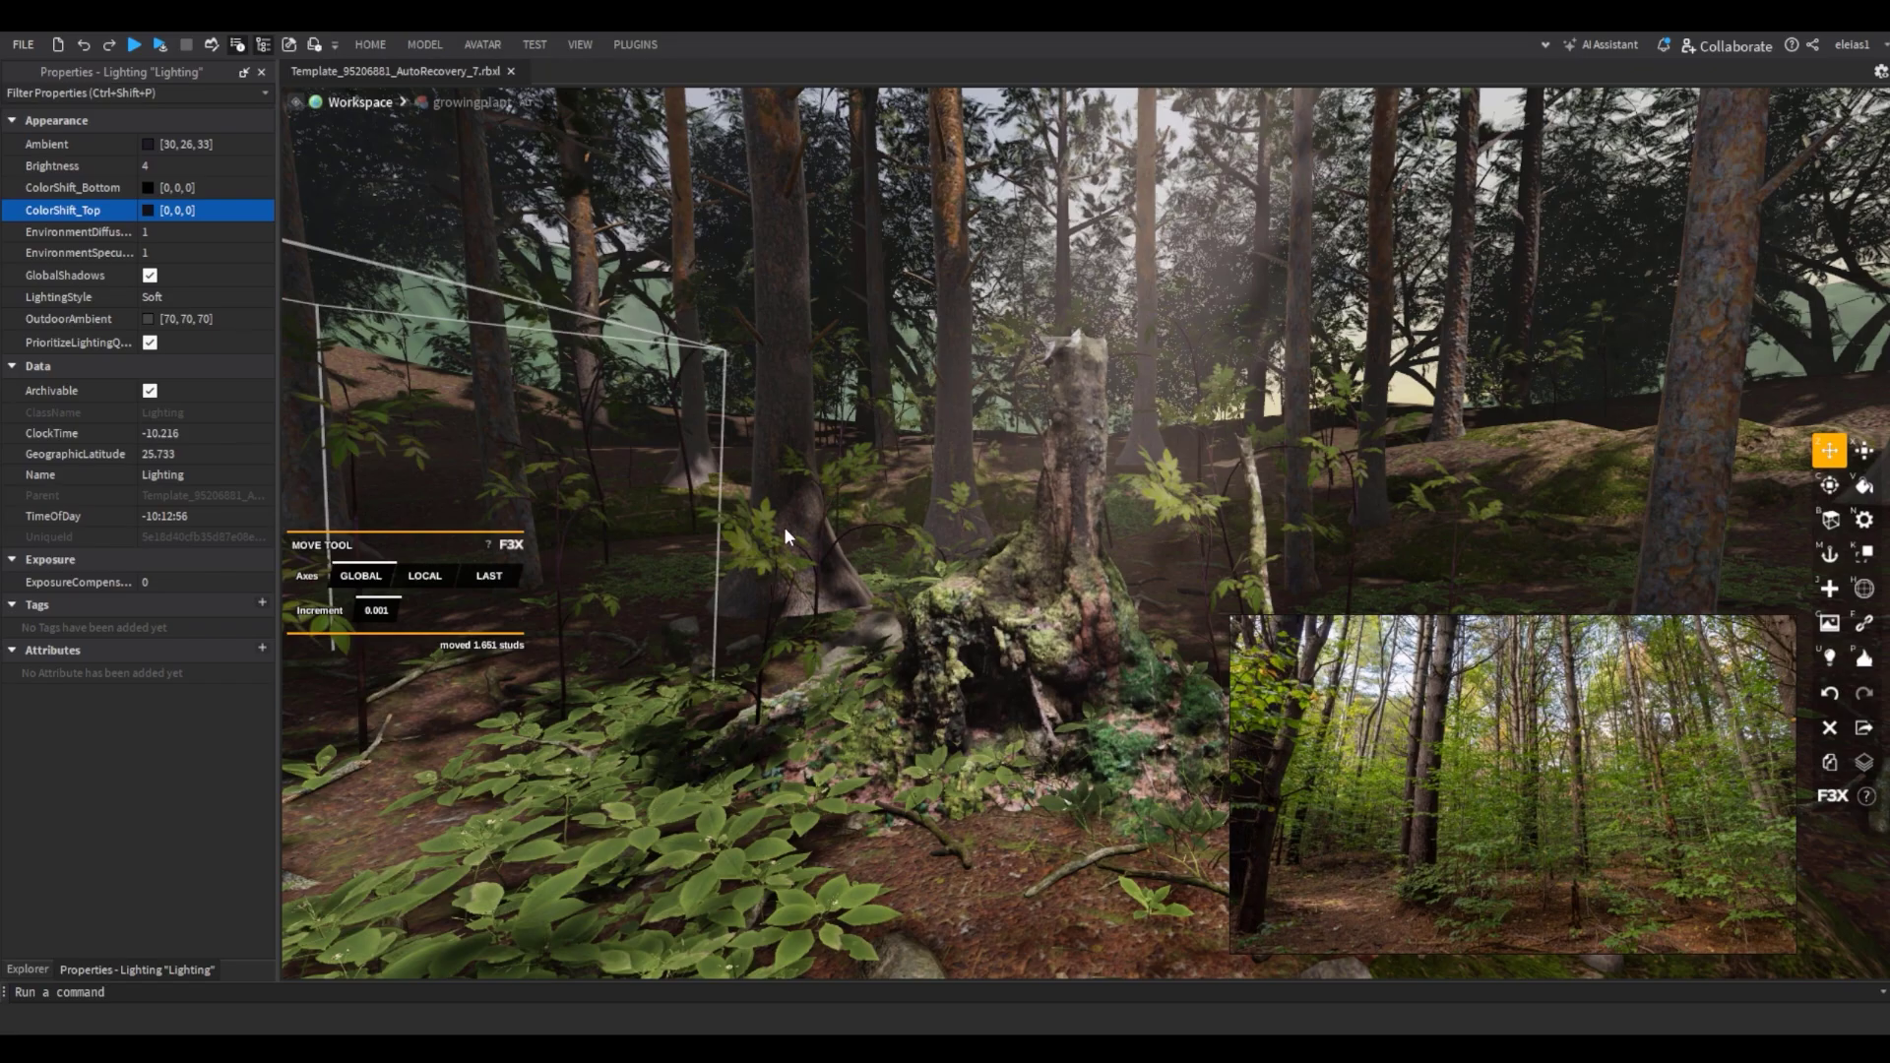
key(ctrl+v)
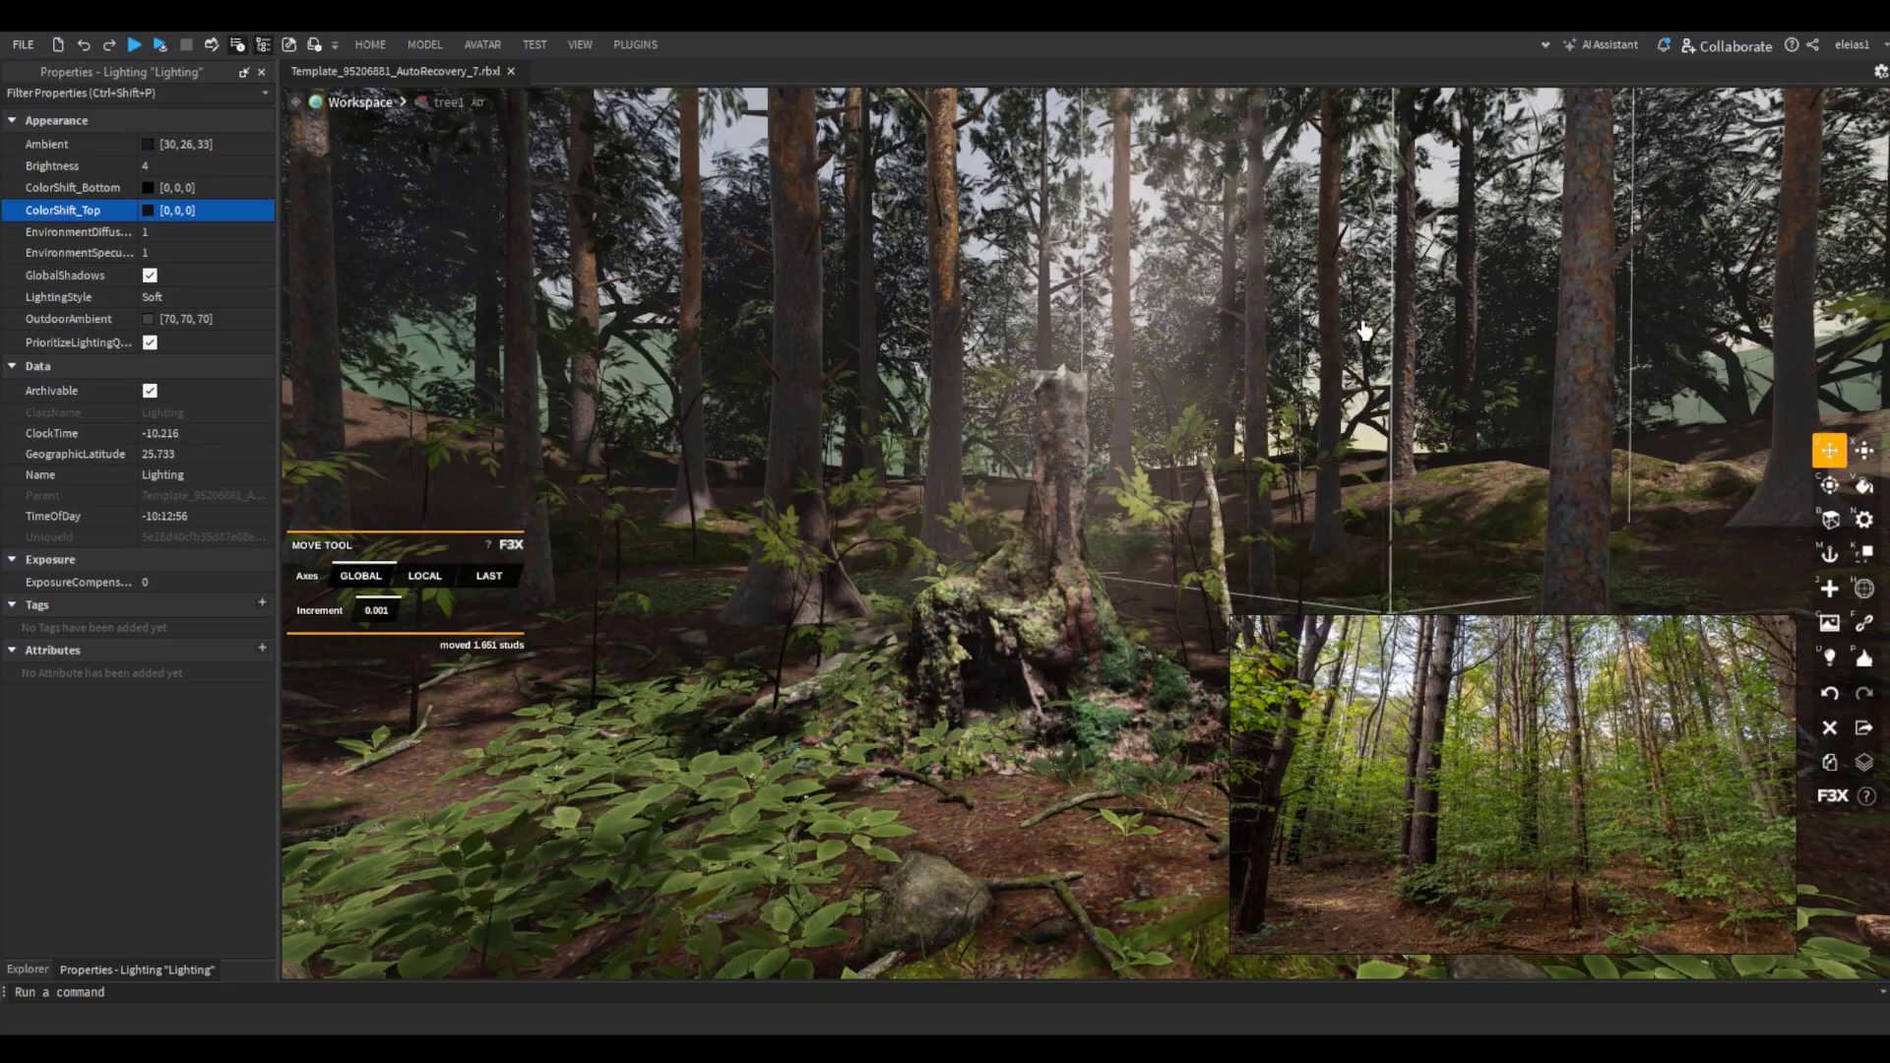
key(ctrl+v)
key(ctrl+v)
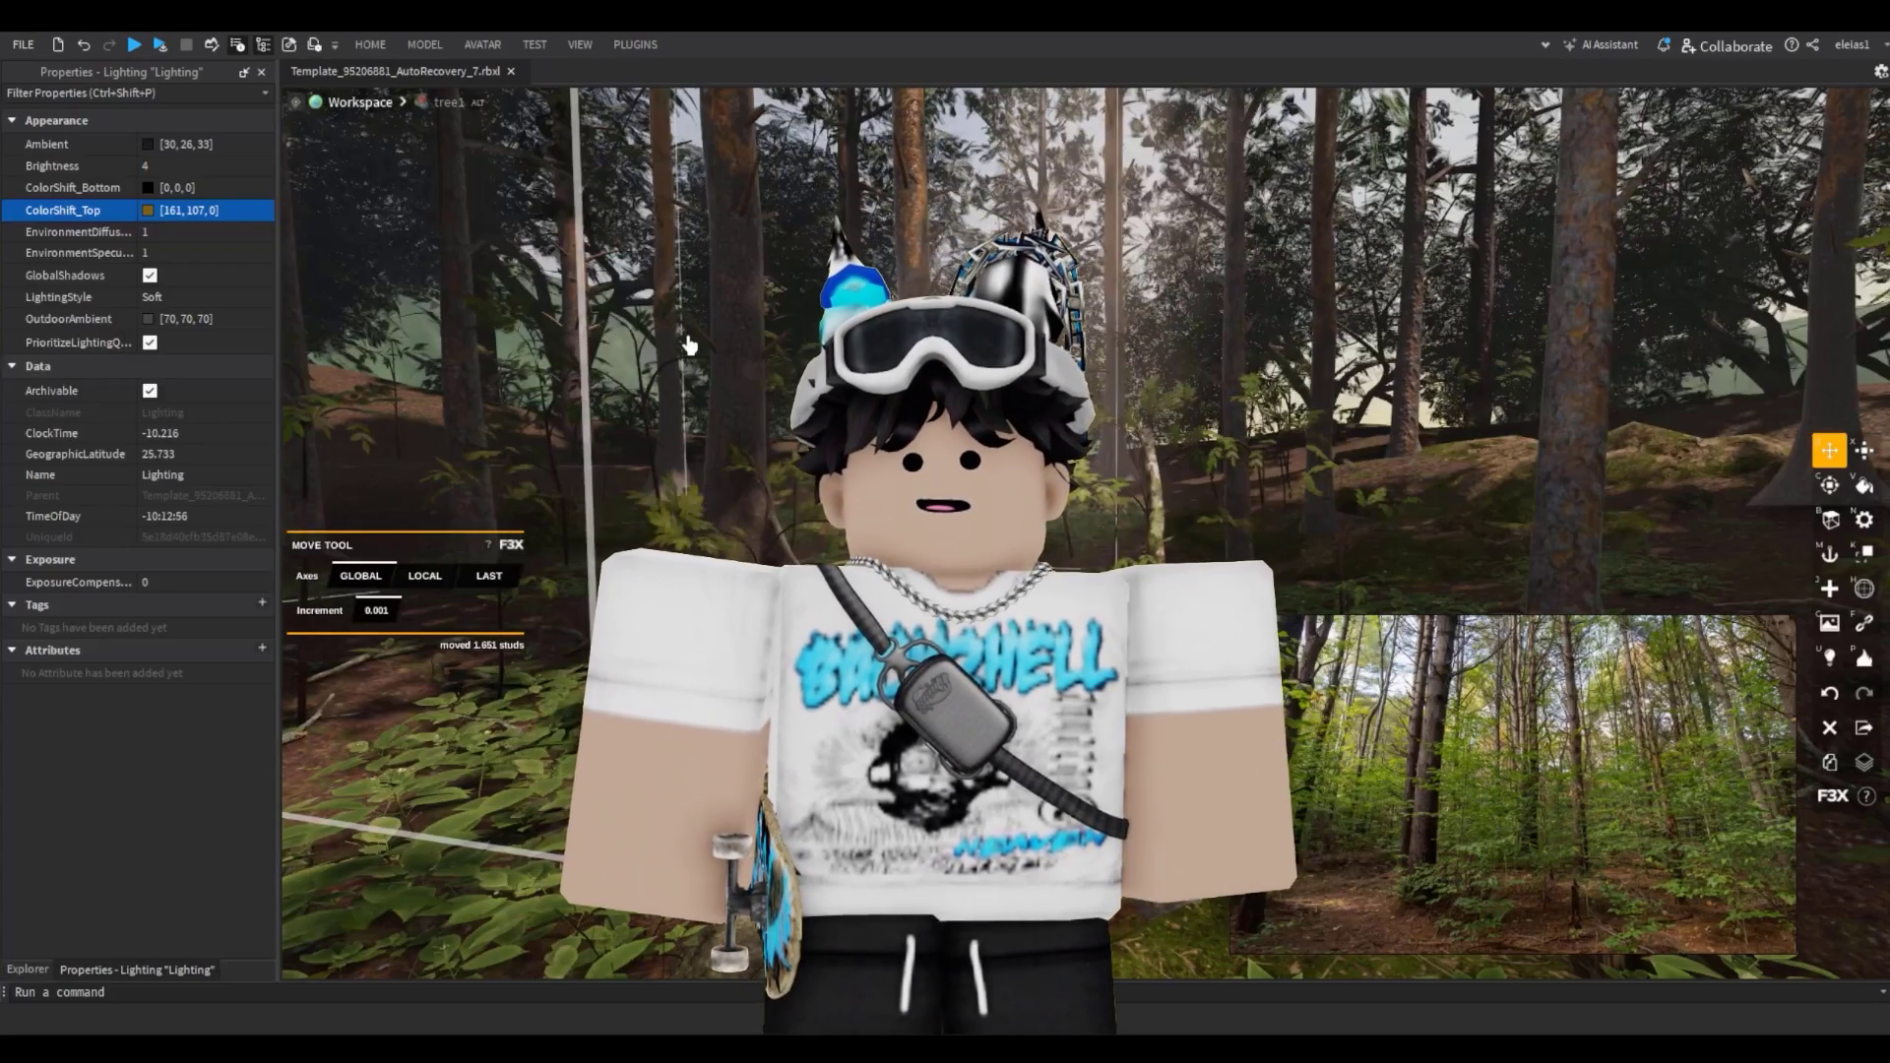
Step: Set the Lighting EnvironmentSpecularScale to 0.8 and the EnvironmentDiffuseScale to 0
click(166, 231)
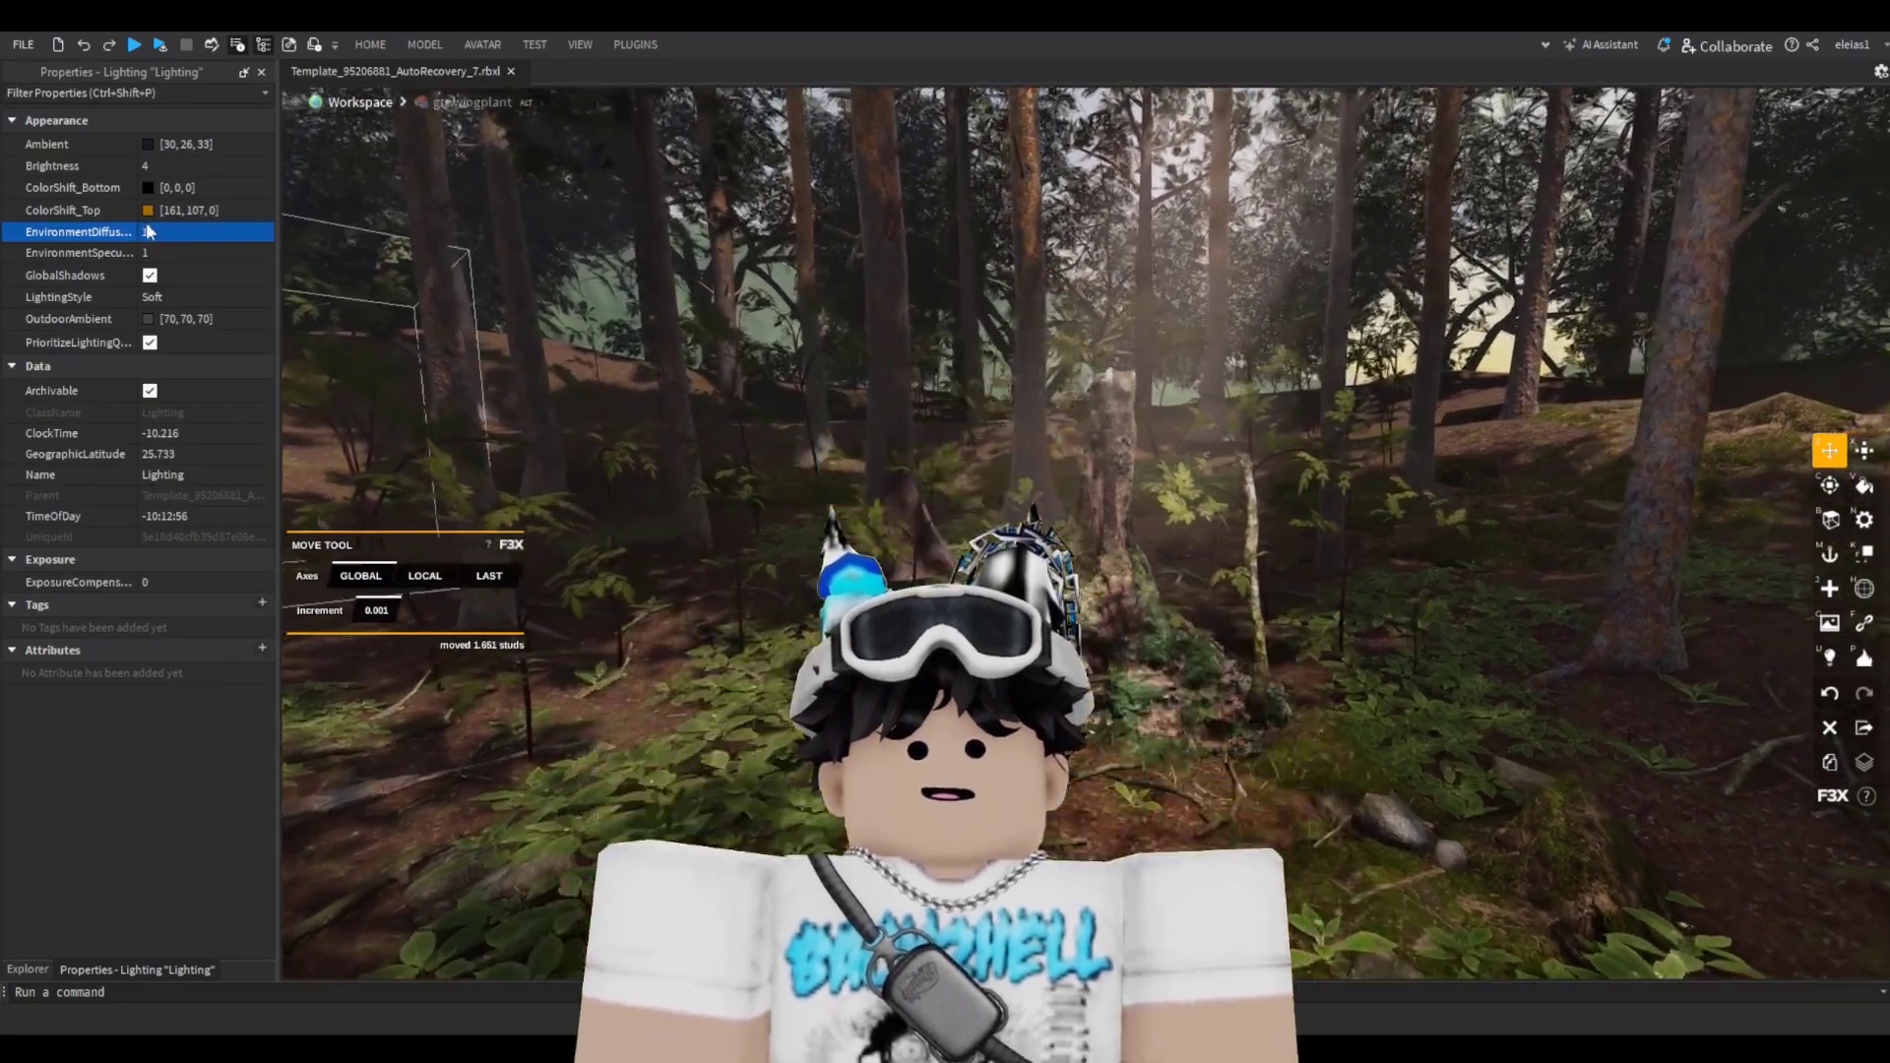
click(172, 248)
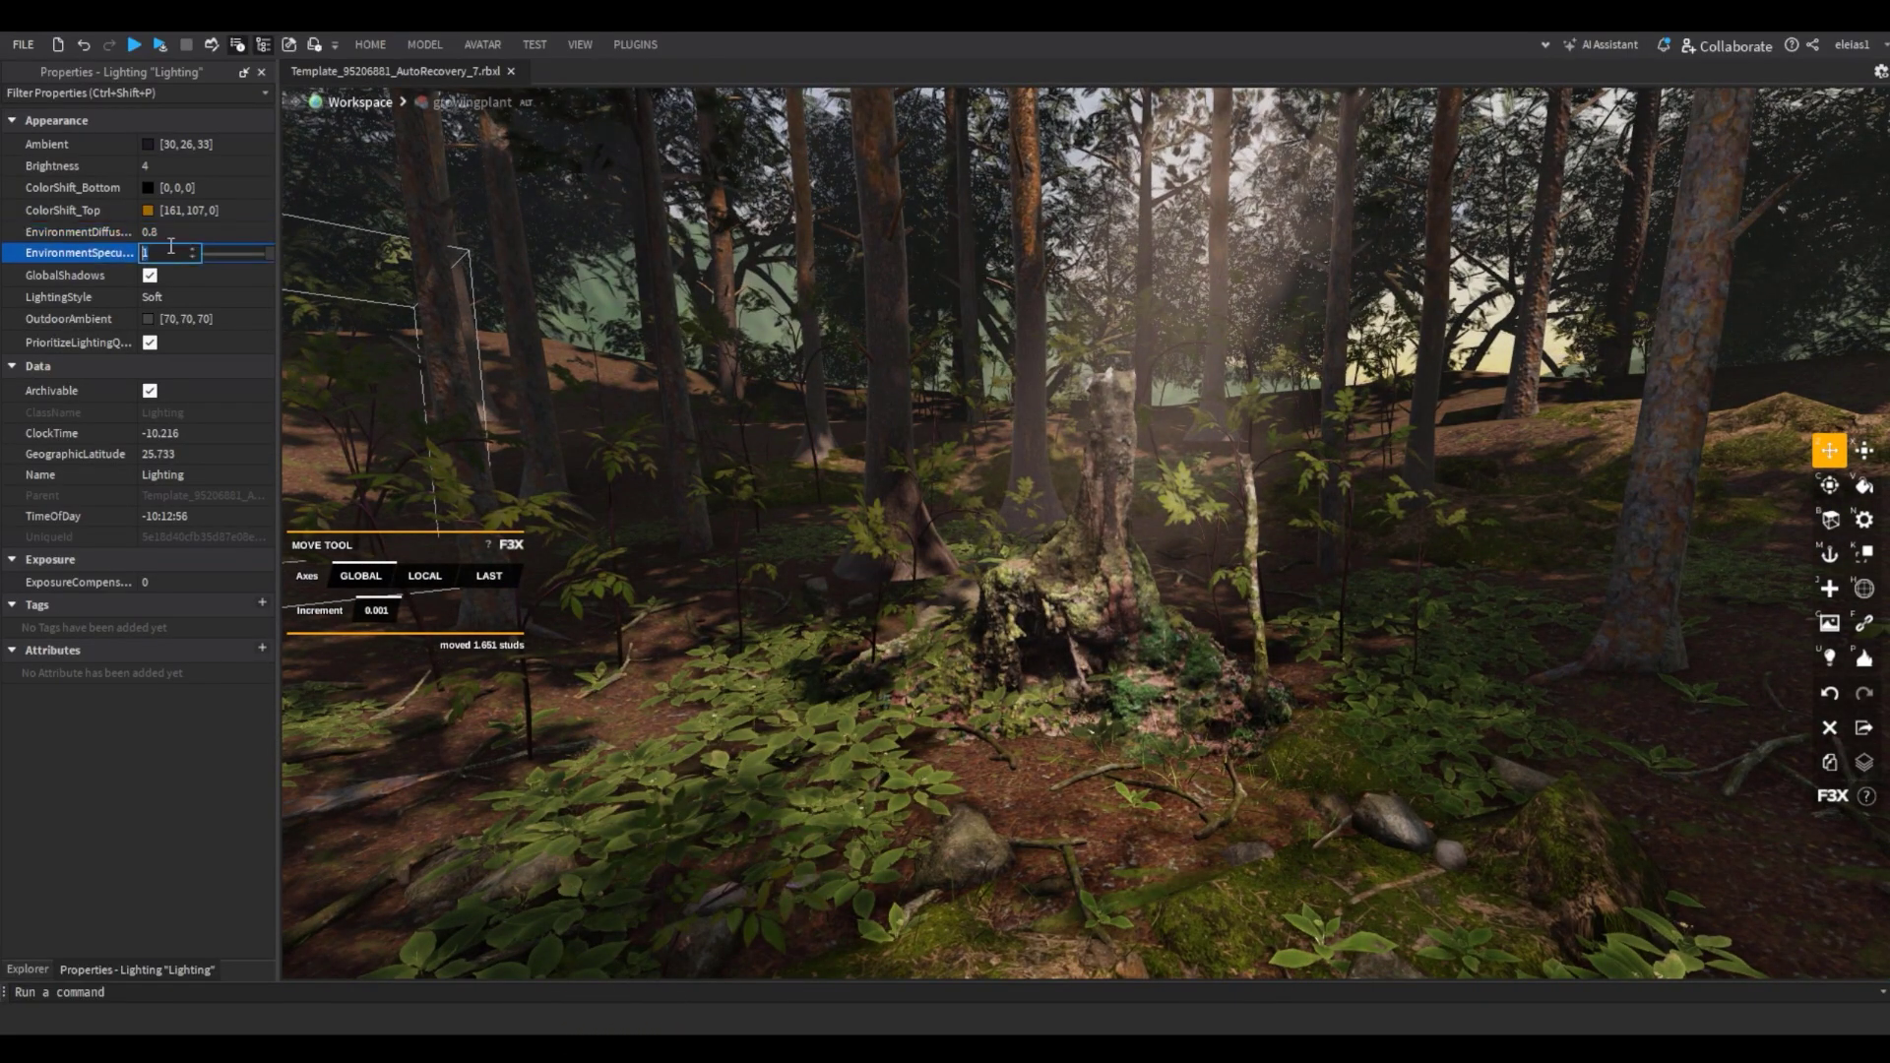
drag(258, 254, 267, 254)
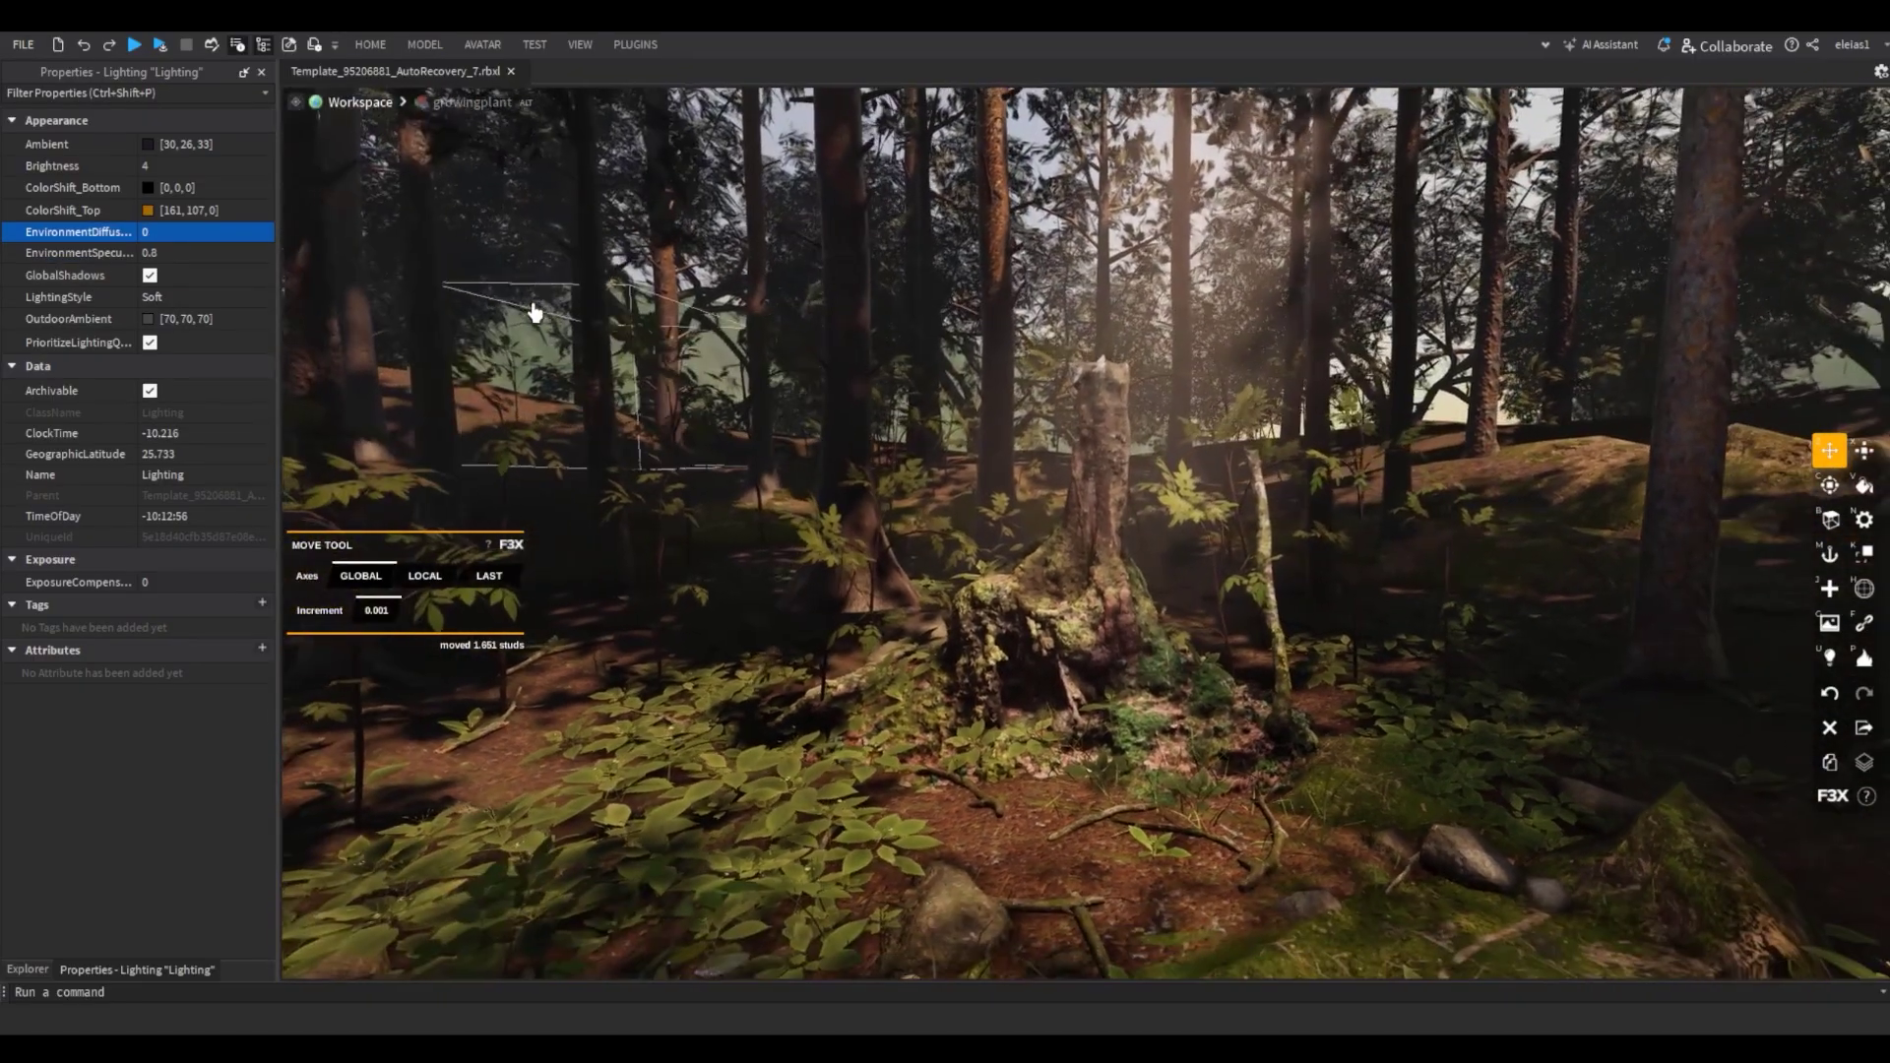
right_drag(530, 310, 532, 295)
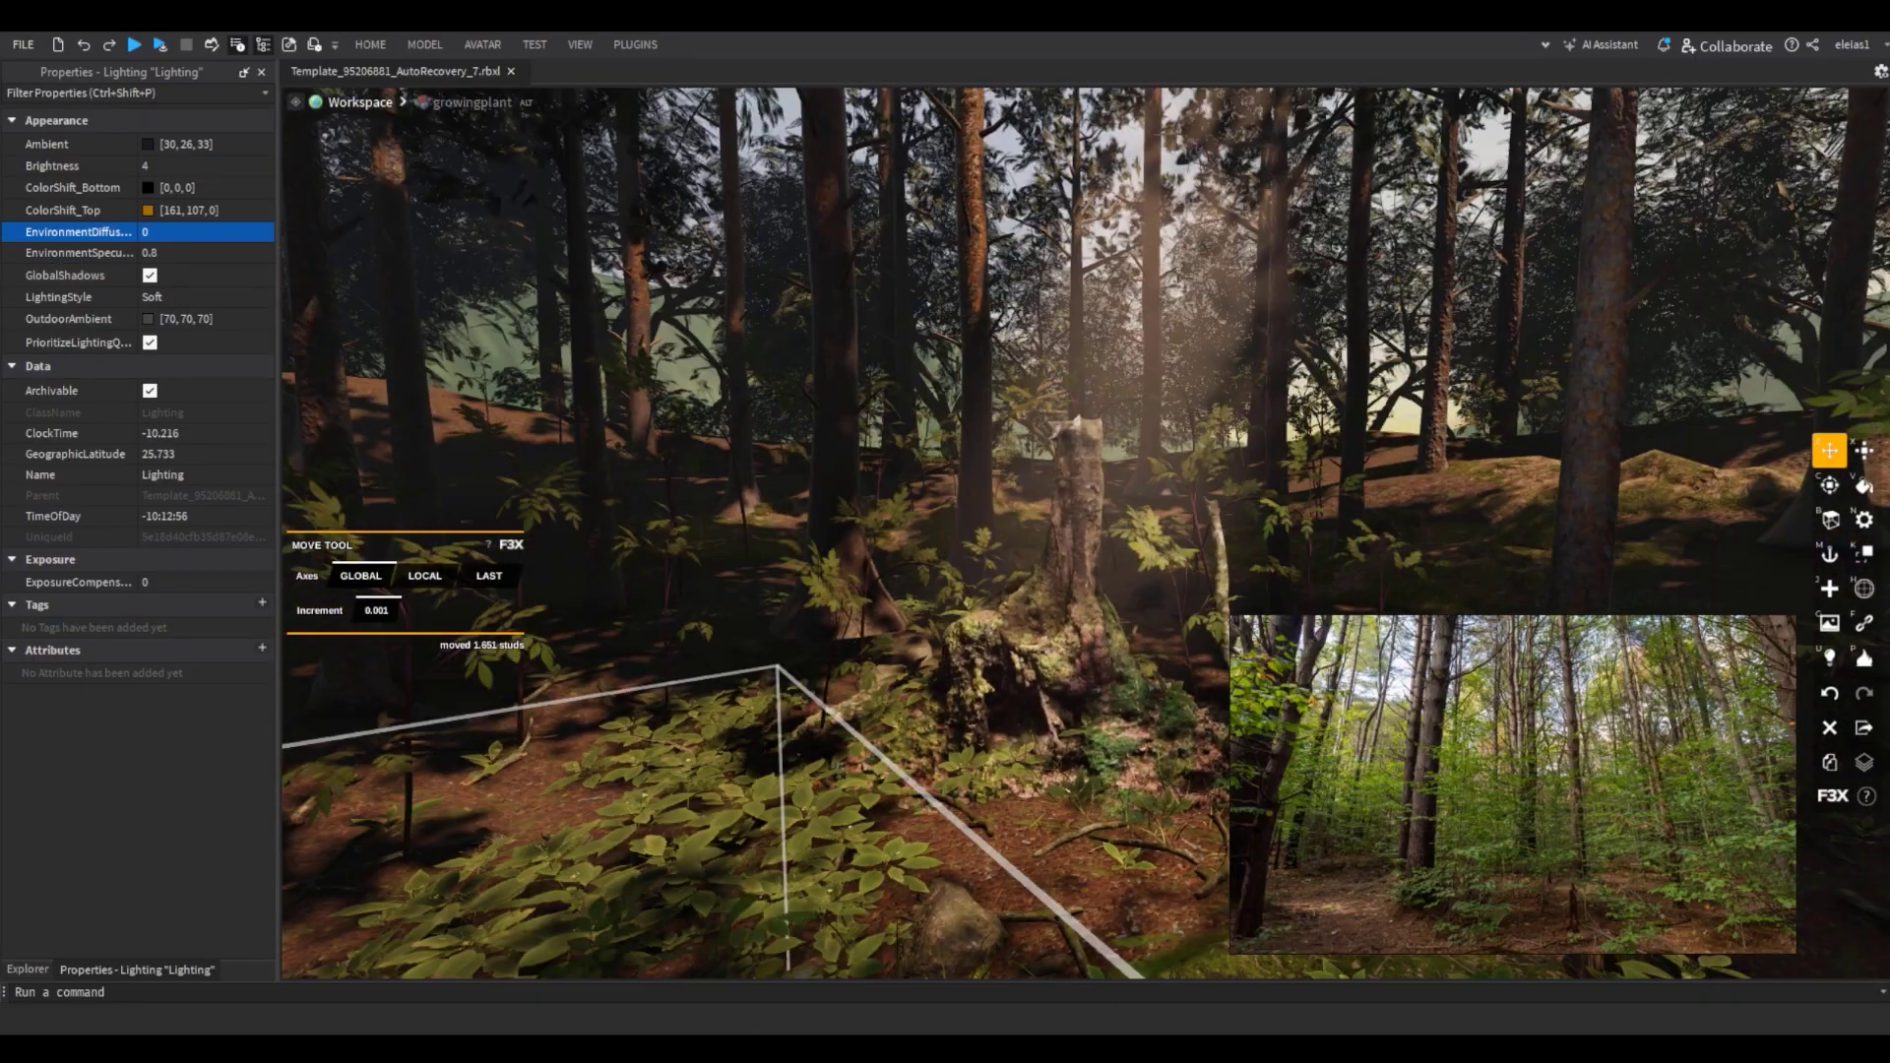